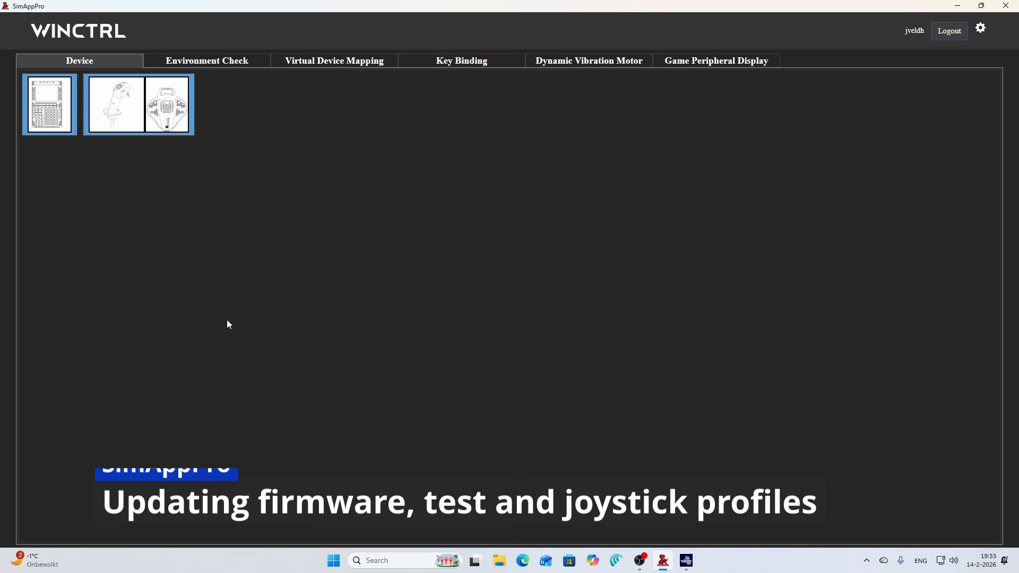
# - Open the URSA MINOR joystick device and review its Firmware Update, Calibration and Test pages before returning
pyautogui.click(157, 124)
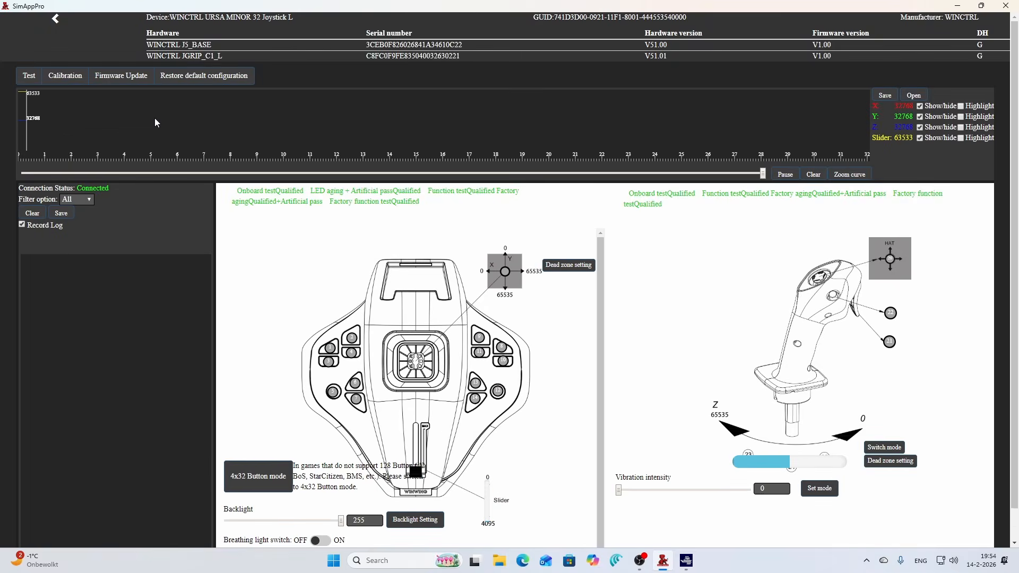
pyautogui.click(142, 81)
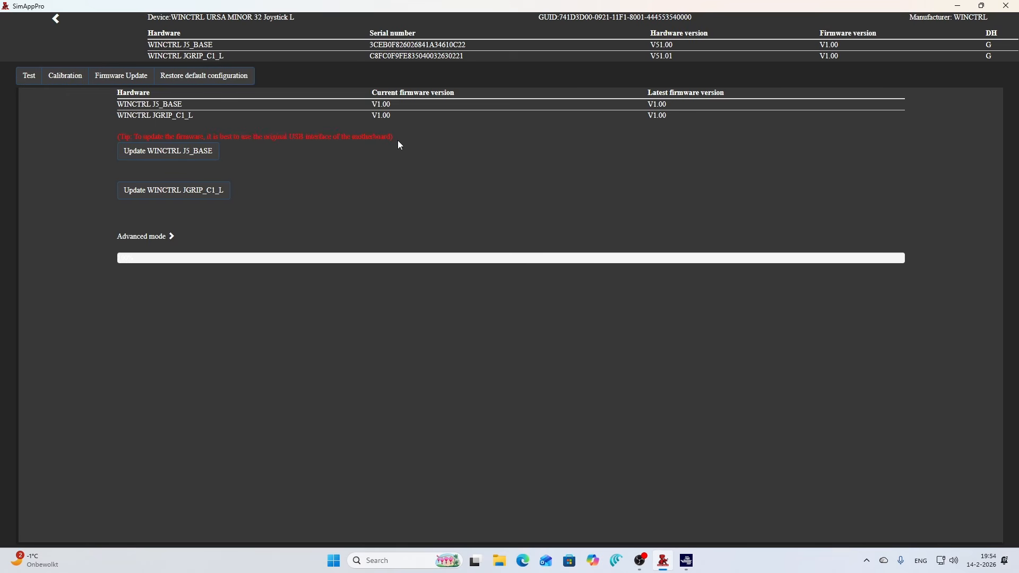
pyautogui.click(70, 80)
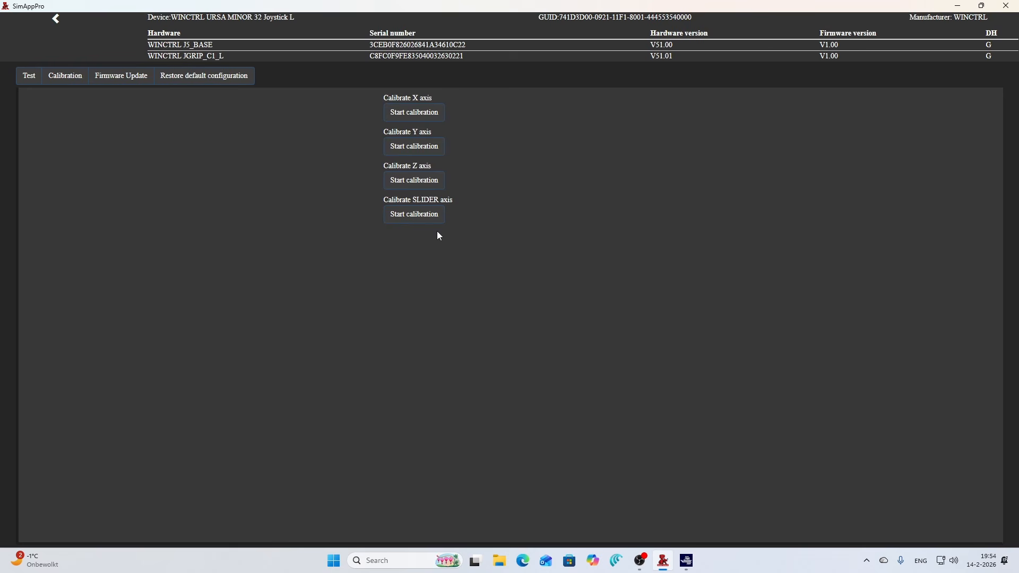
pyautogui.click(29, 75)
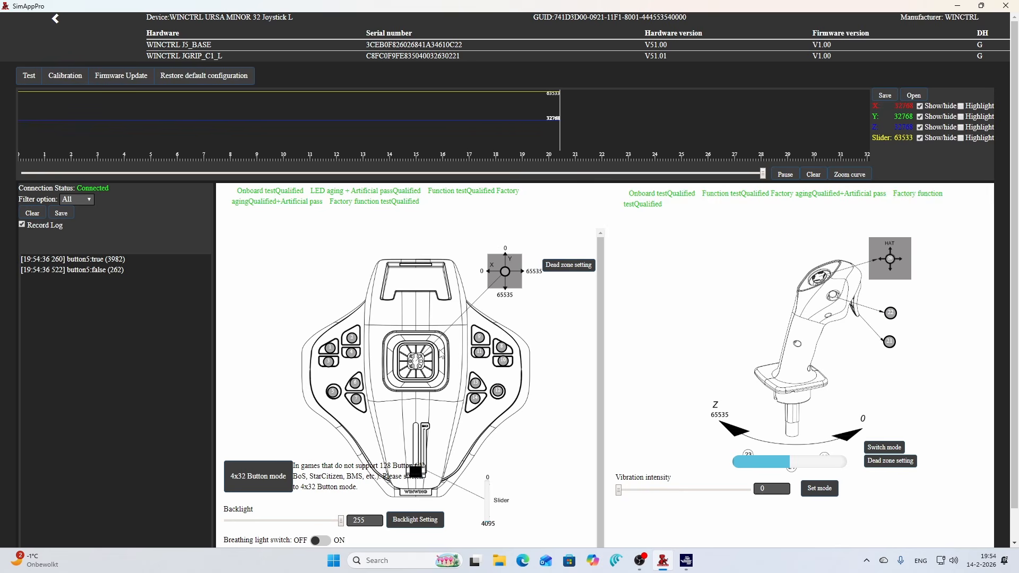
pyautogui.click(58, 20)
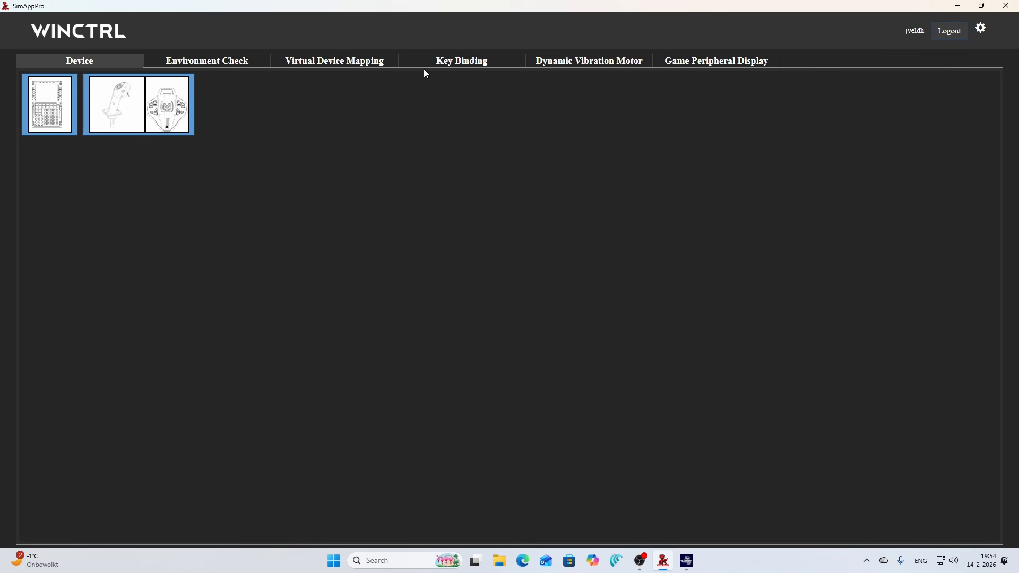
# - Select the URSA MINOR joystick under key binding for MSFS 2024 and run the Default local file
pyautogui.click(444, 62)
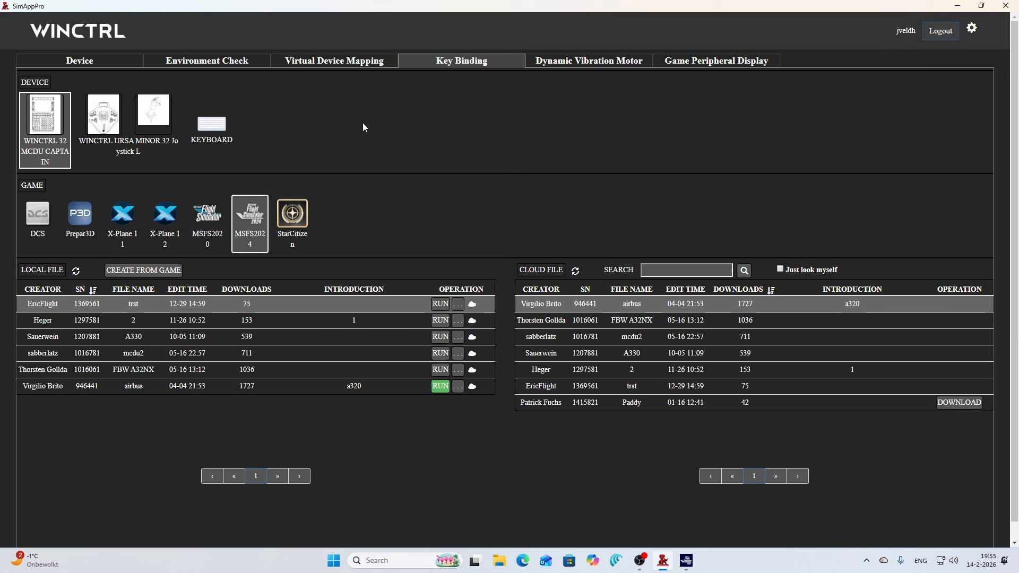
pyautogui.click(131, 137)
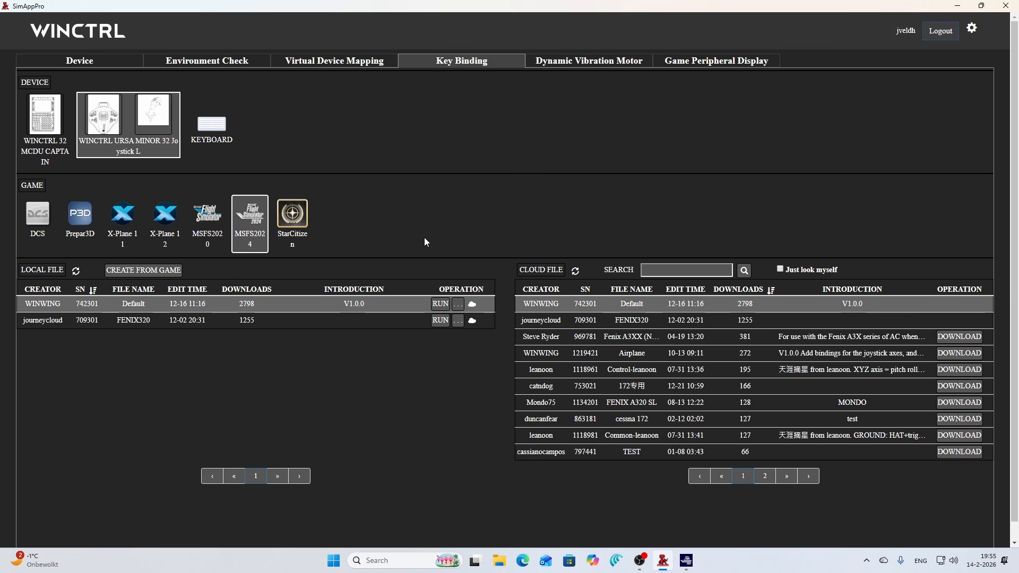
pyautogui.click(440, 305)
pyautogui.click(441, 306)
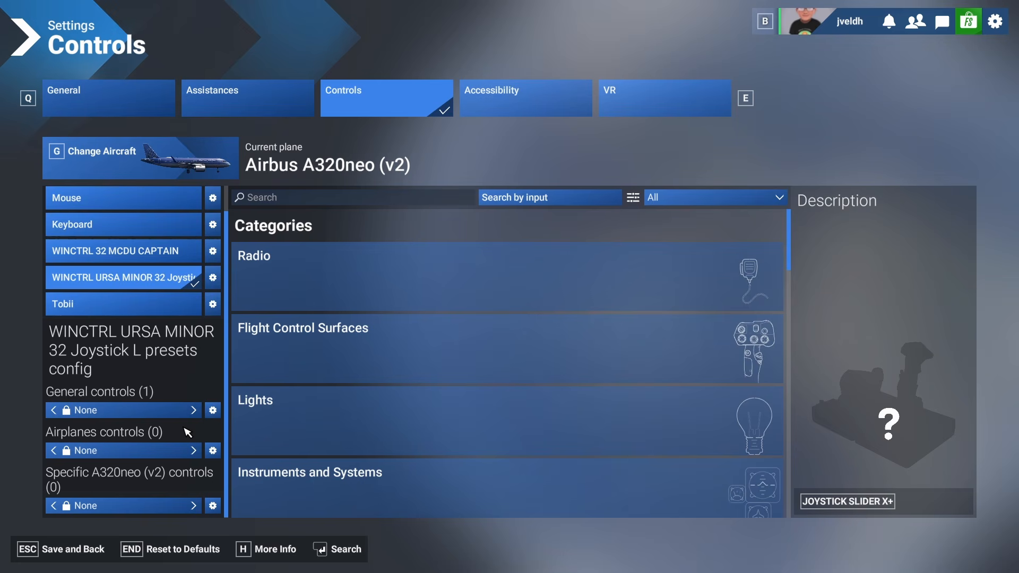
# - Create a new General controls profile for the joystick named GA - GC
pyautogui.click(213, 411)
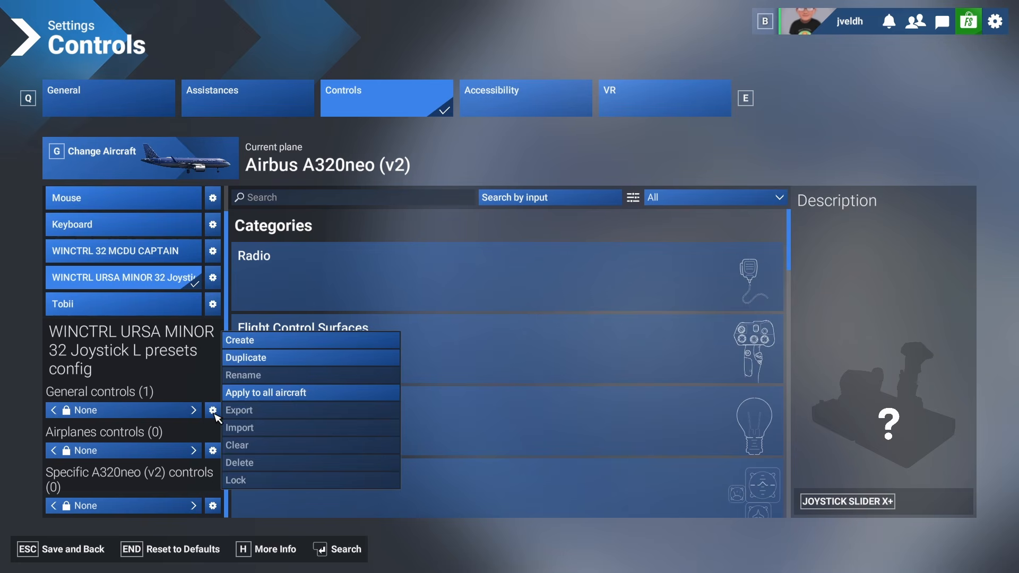
pyautogui.click(260, 338)
pyautogui.click(406, 275)
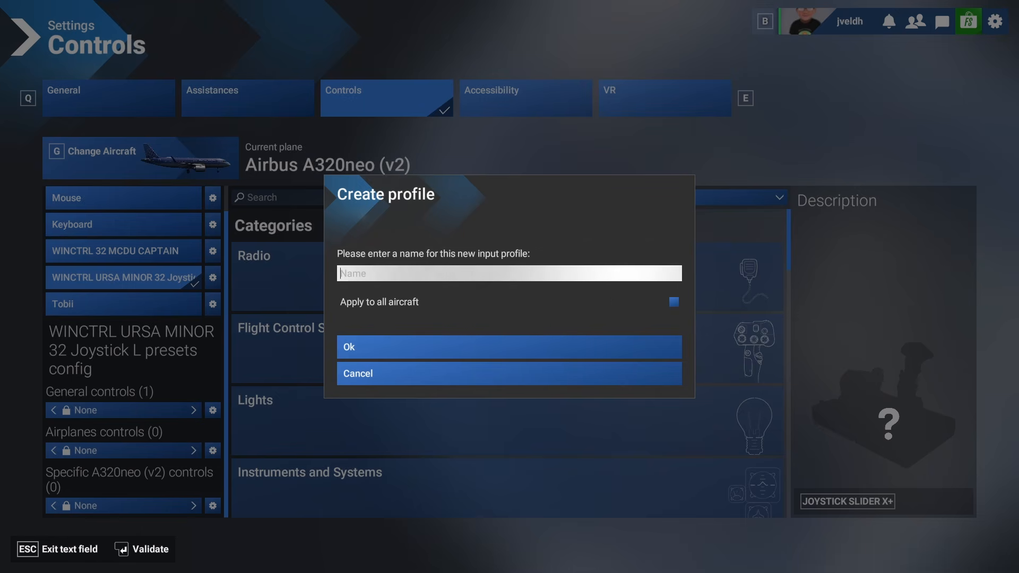
pyautogui.write('A')
pyautogui.press('BackSpace')
pyautogui.write('C')
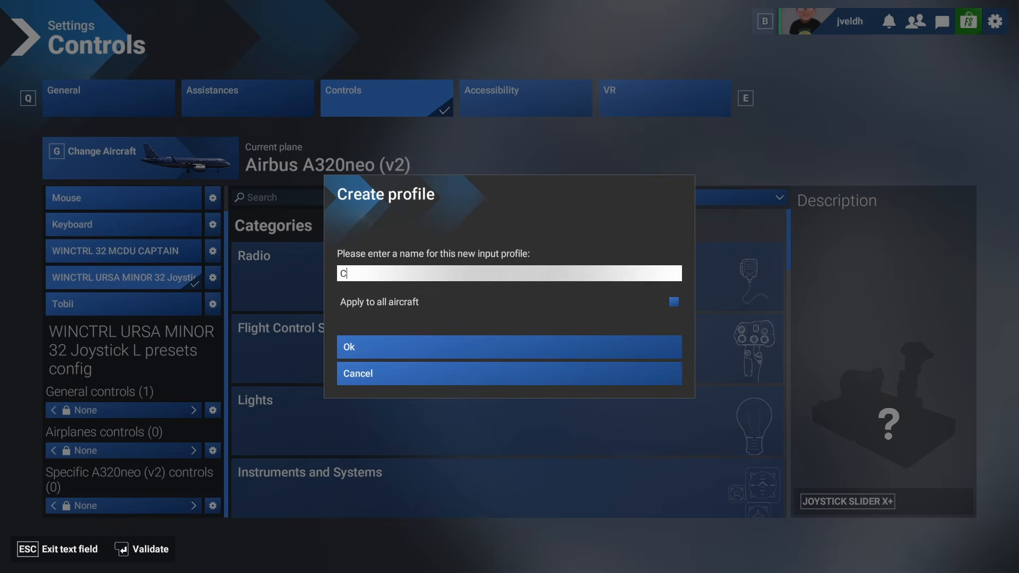
pyautogui.press('BackSpace')
pyautogui.write('GA')
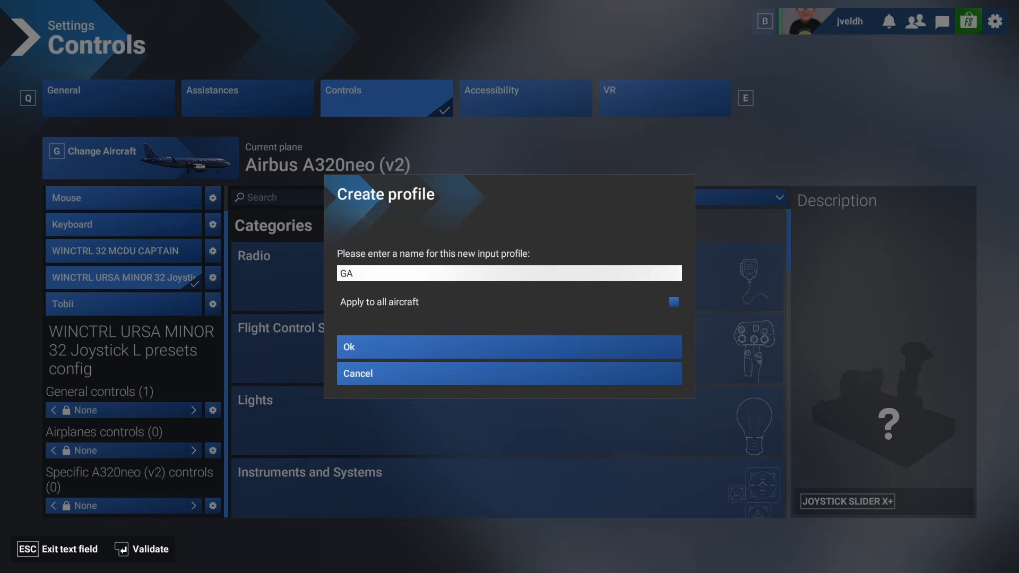
pyautogui.write(' - ')
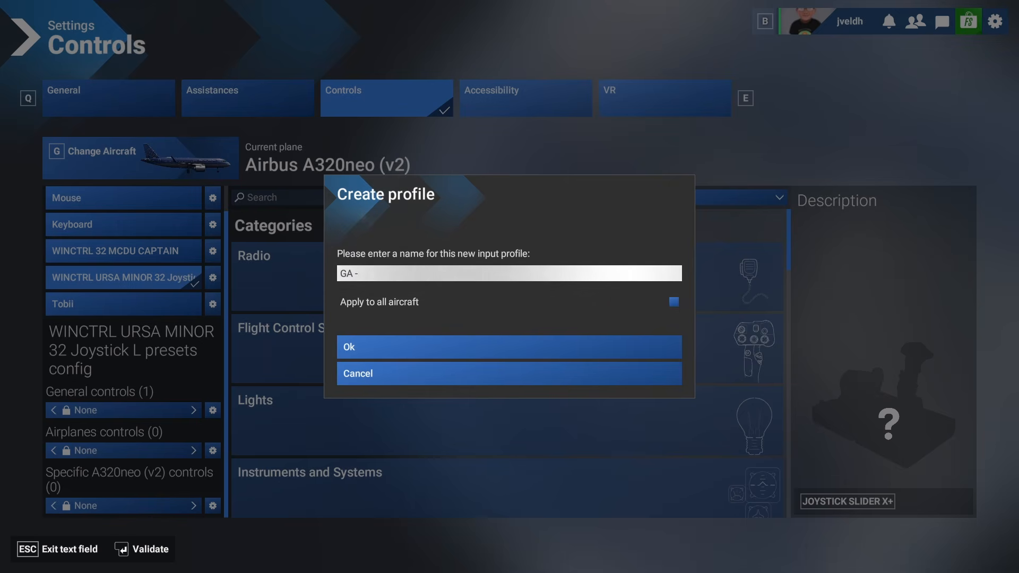
pyautogui.write('GC')
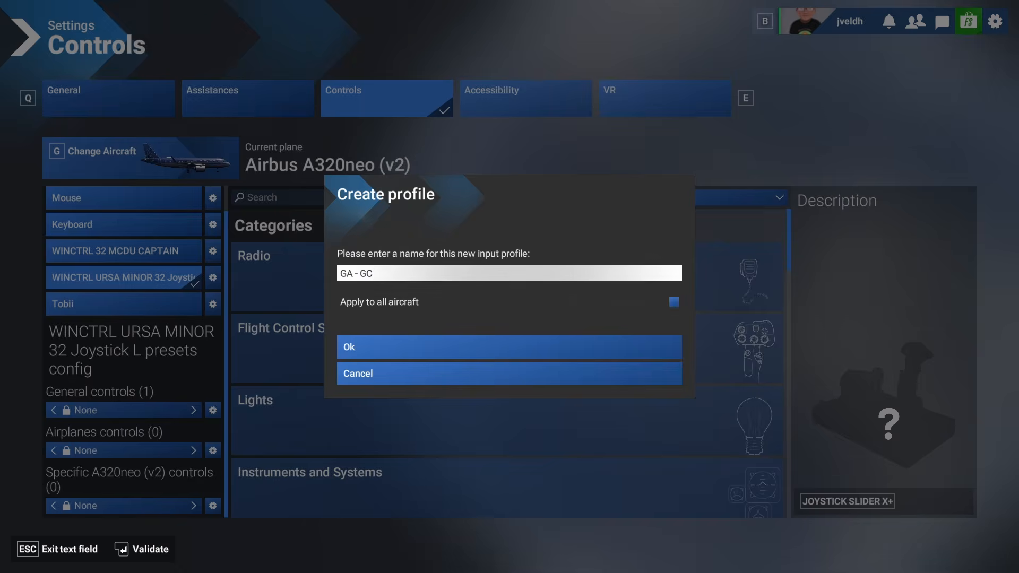
pyautogui.click(416, 350)
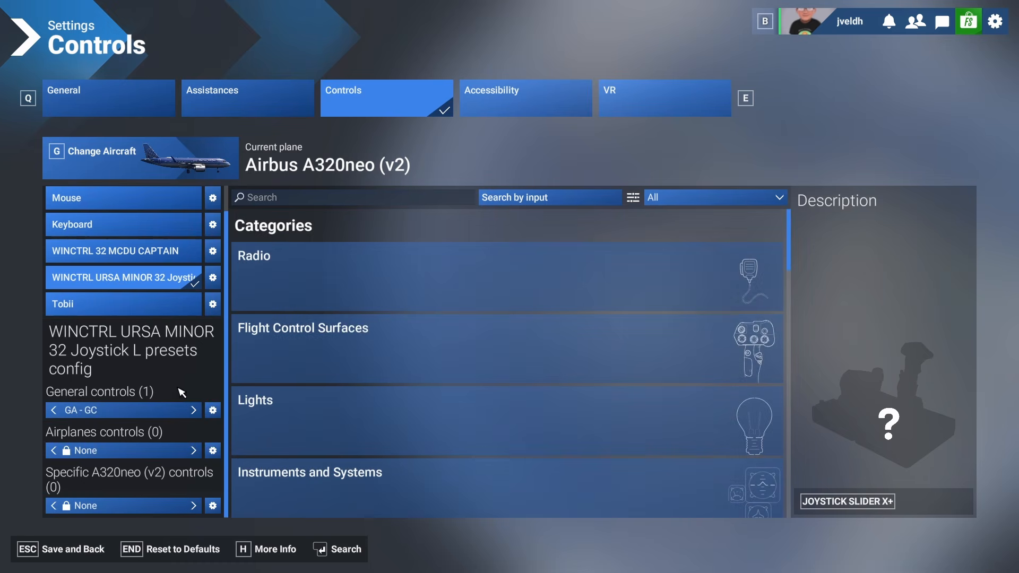
# - Switch the bindings filter to Assigned and back to All
pyautogui.click(663, 199)
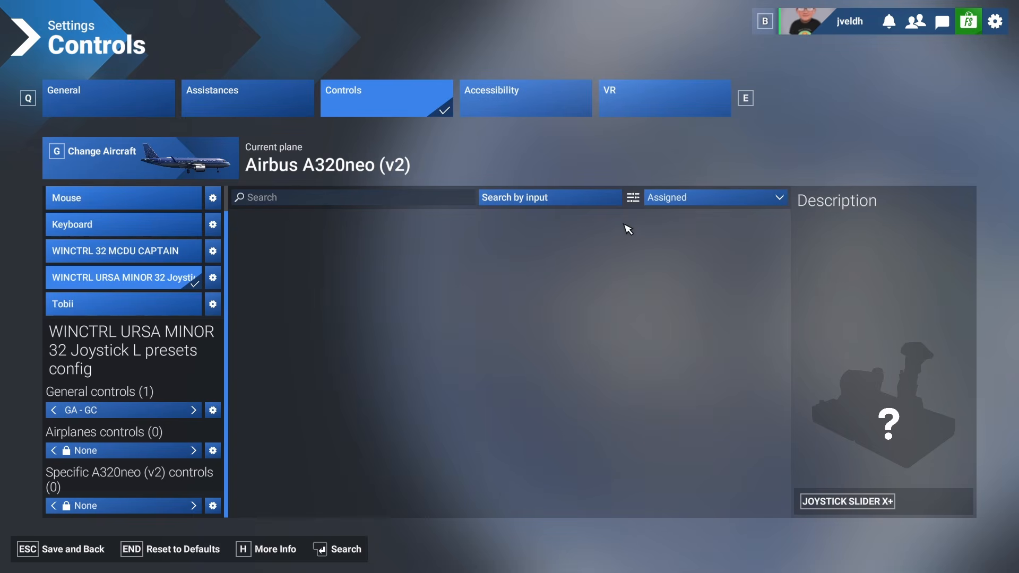
pyautogui.click(669, 198)
pyautogui.click(669, 218)
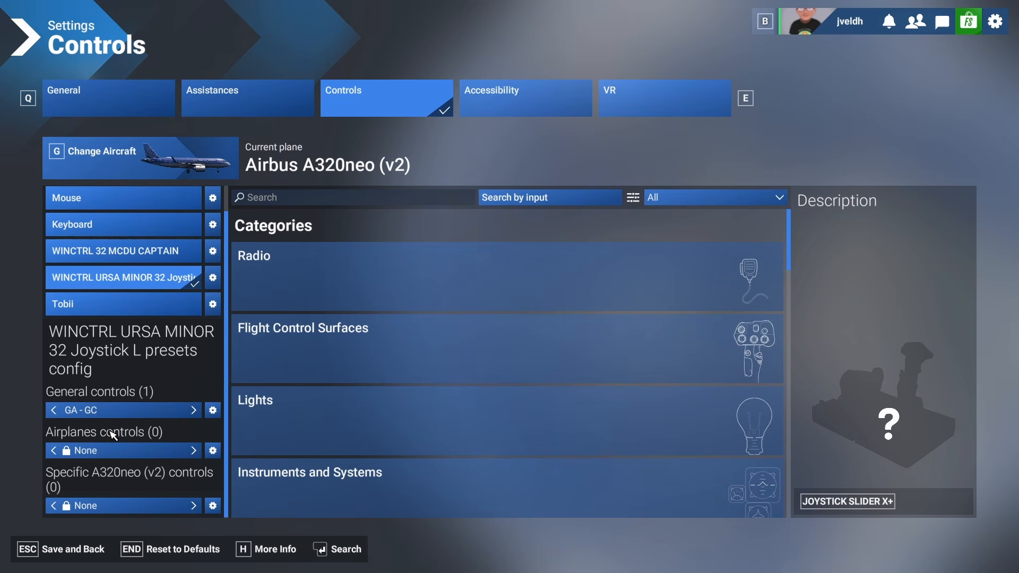
# - Create a new Airplanes controls profile for the joystick named GA - AC
pyautogui.click(212, 450)
pyautogui.click(265, 382)
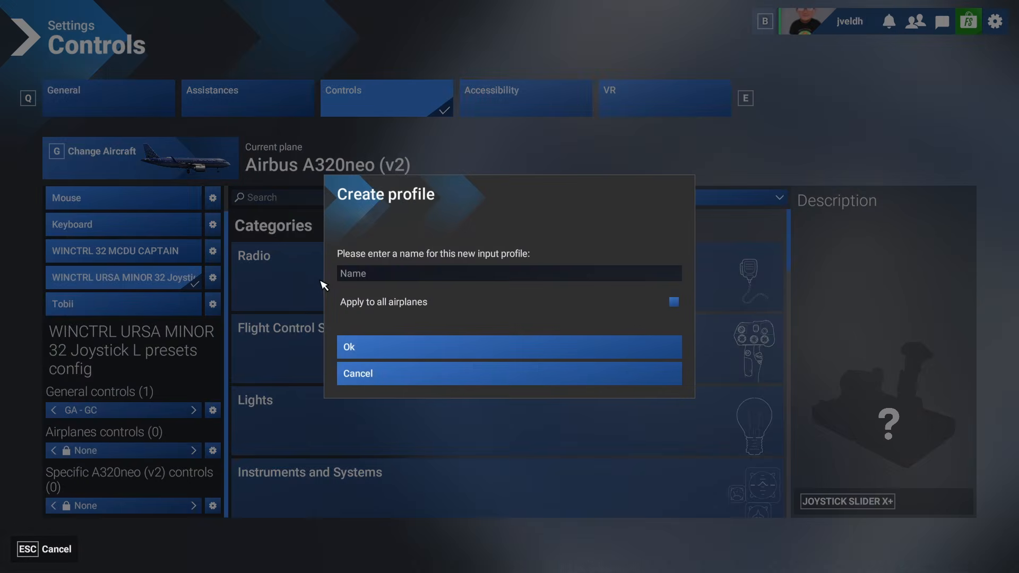
pyautogui.click(348, 273)
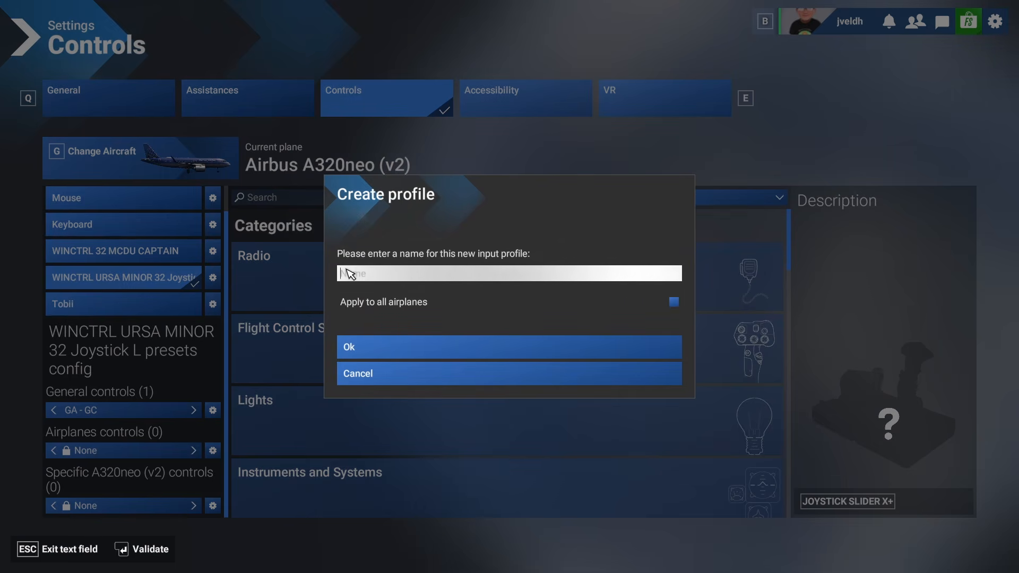
pyautogui.write('G')
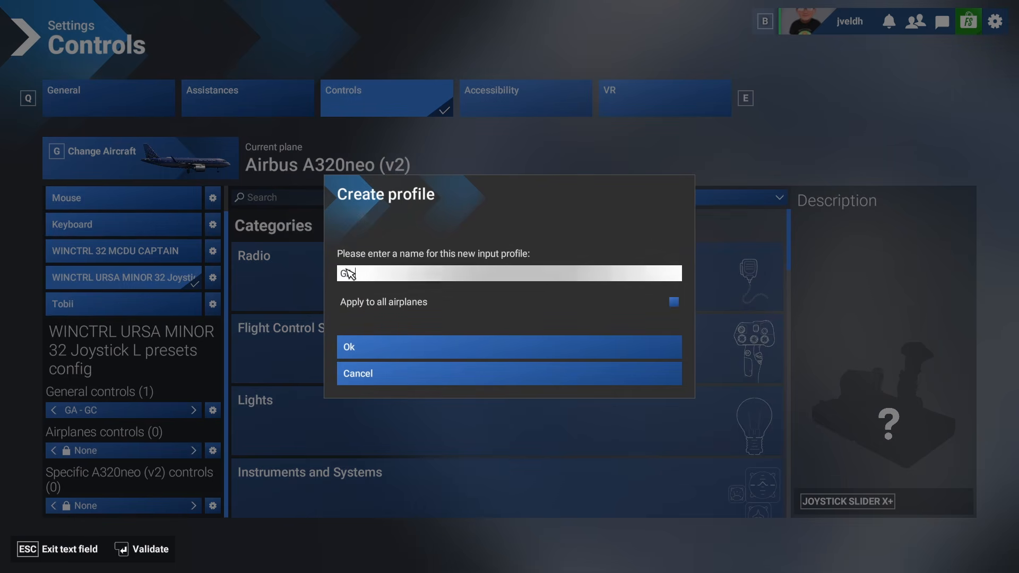
pyautogui.write('A - AC')
pyautogui.press('Return')
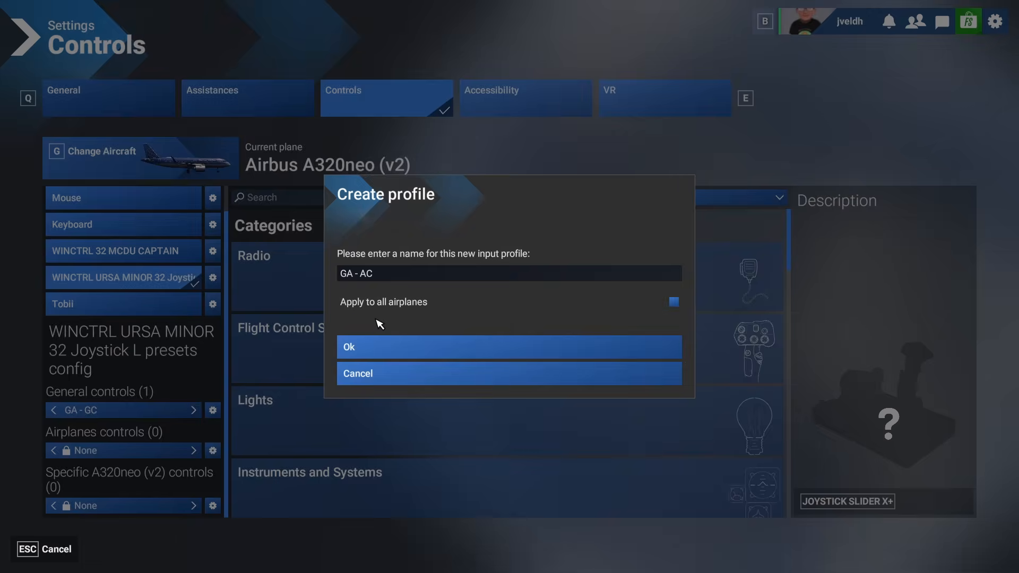
pyautogui.click(361, 353)
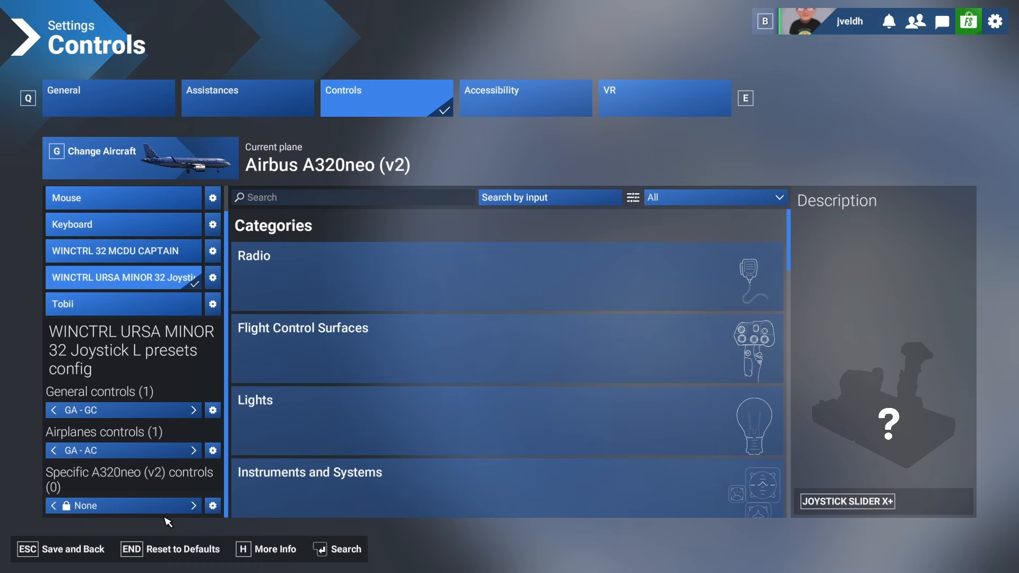
# - Save the control settings and quit Flight Simulator 2024 to the desktop
pyautogui.click(66, 550)
pyautogui.click(64, 554)
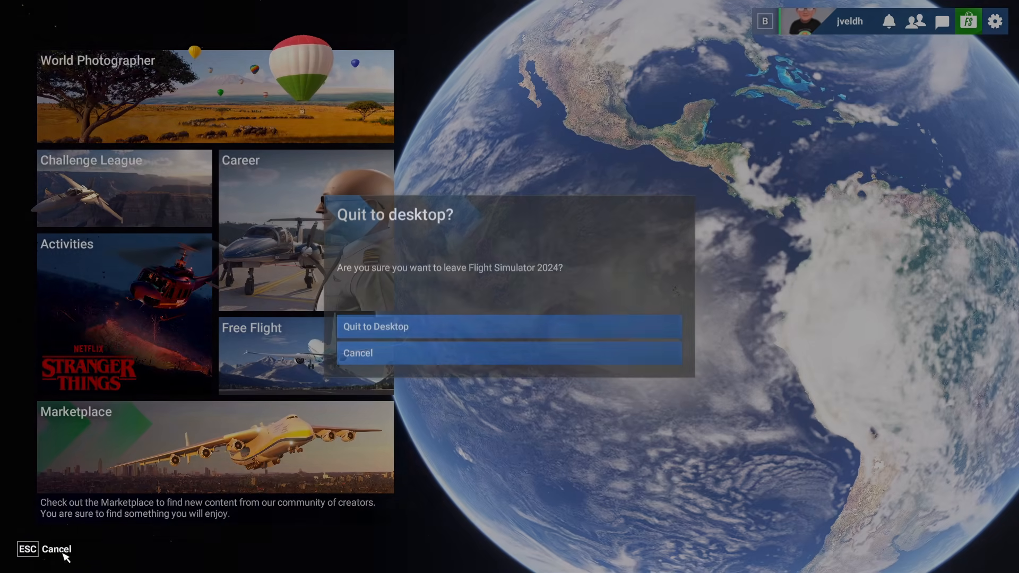
pyautogui.click(395, 328)
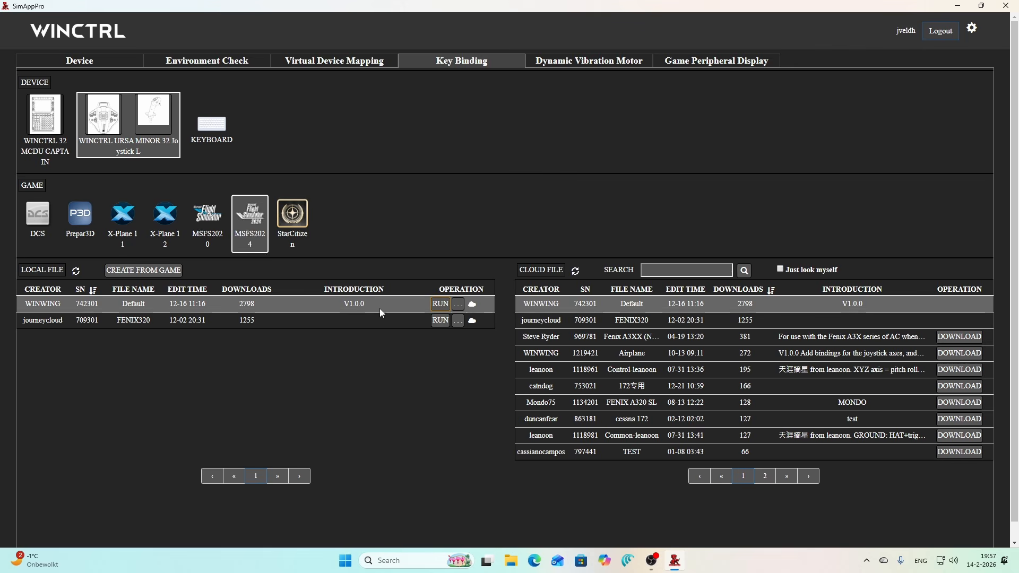
# - Activate the Default local file with the GA - GC configuration file
pyautogui.click(439, 307)
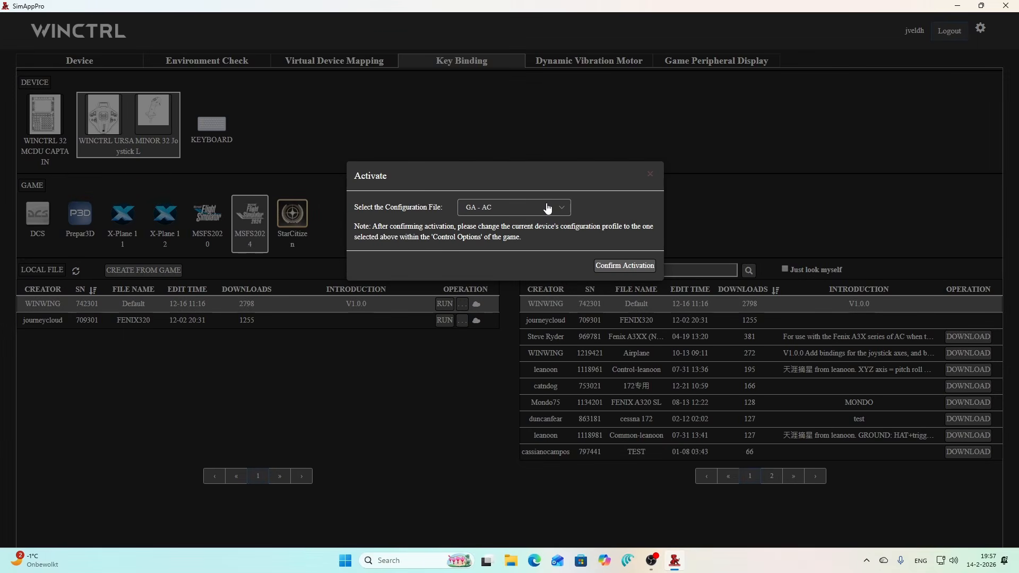
pyautogui.click(553, 210)
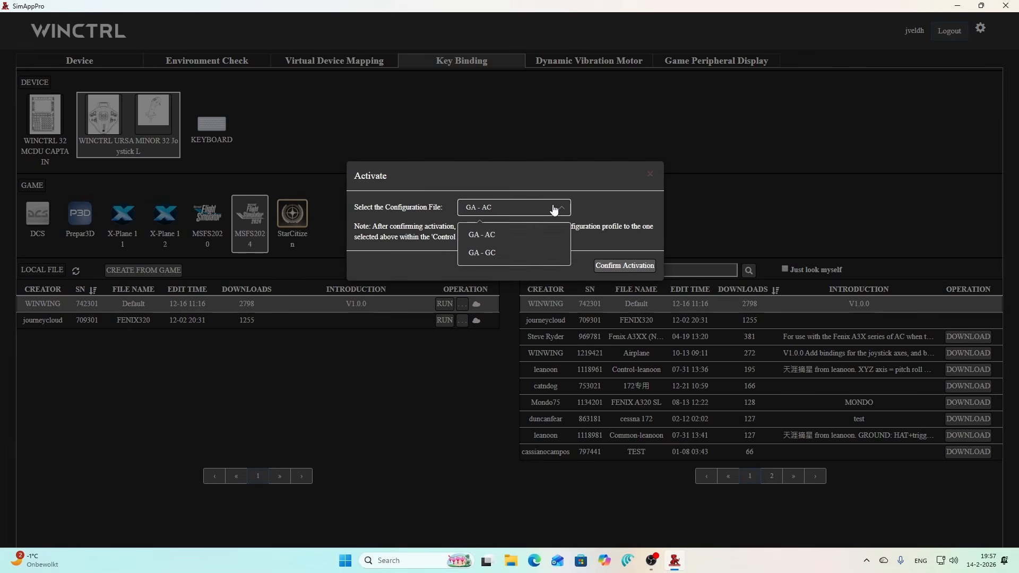
pyautogui.click(484, 253)
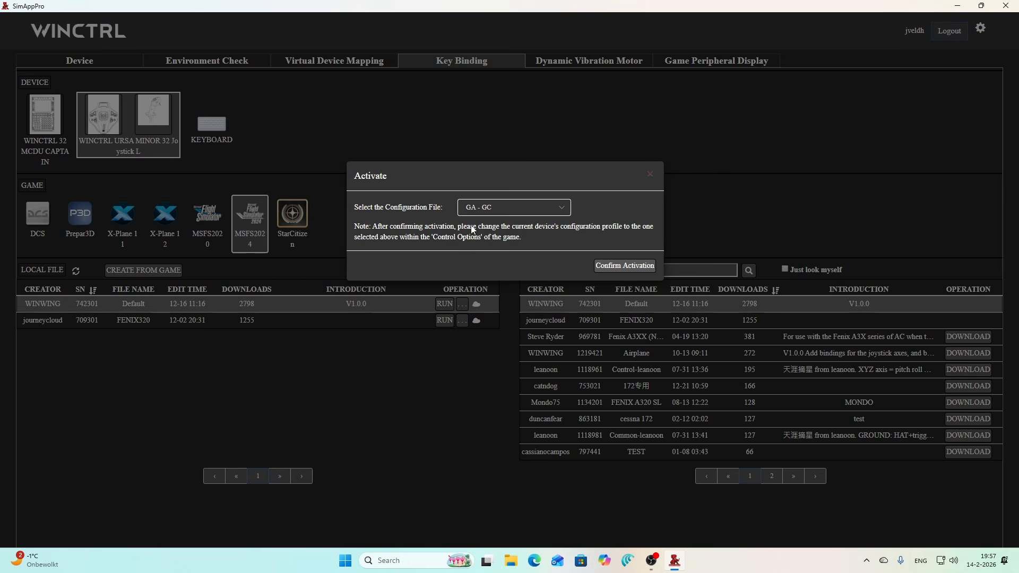
pyautogui.click(611, 267)
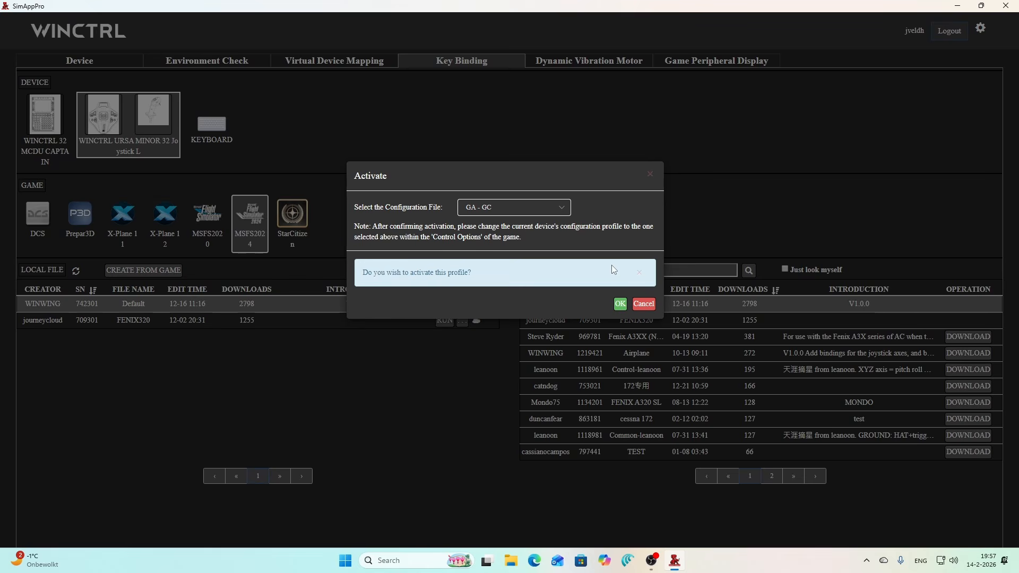
pyautogui.click(620, 304)
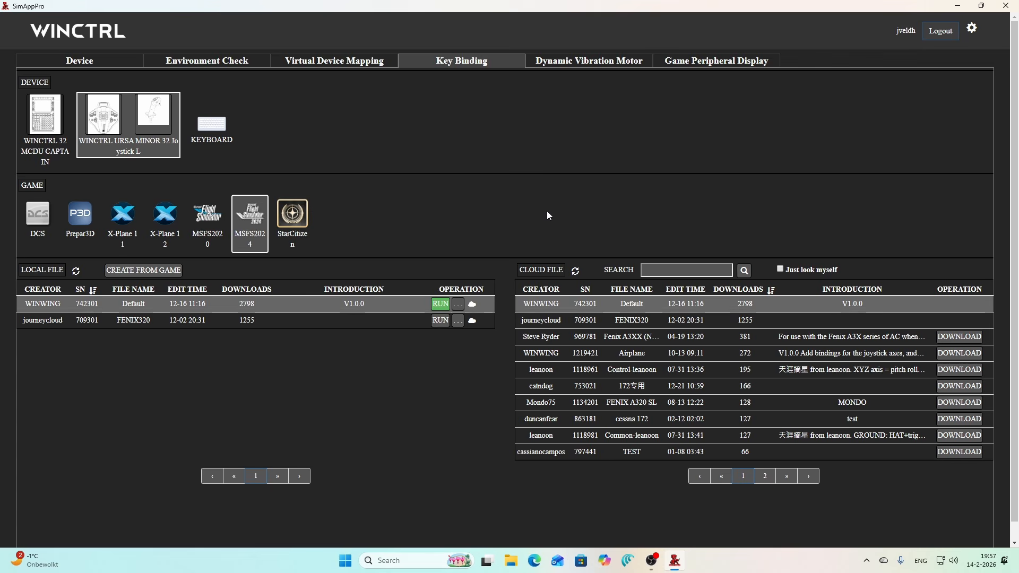
# - Activate the FENIX320 local file with the GA - AC configuration file
pyautogui.click(440, 321)
pyautogui.click(475, 213)
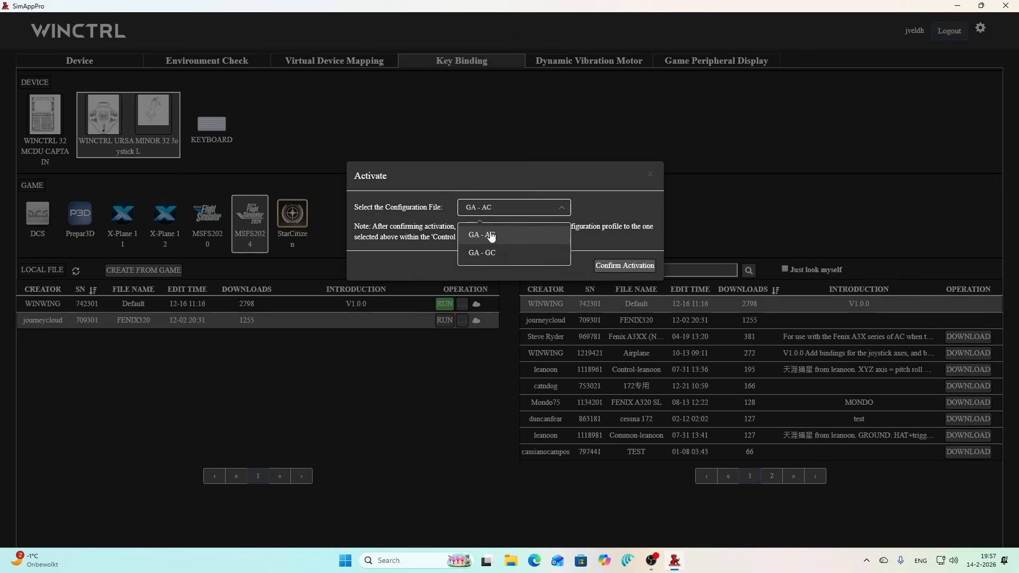
pyautogui.click(494, 232)
pyautogui.click(633, 266)
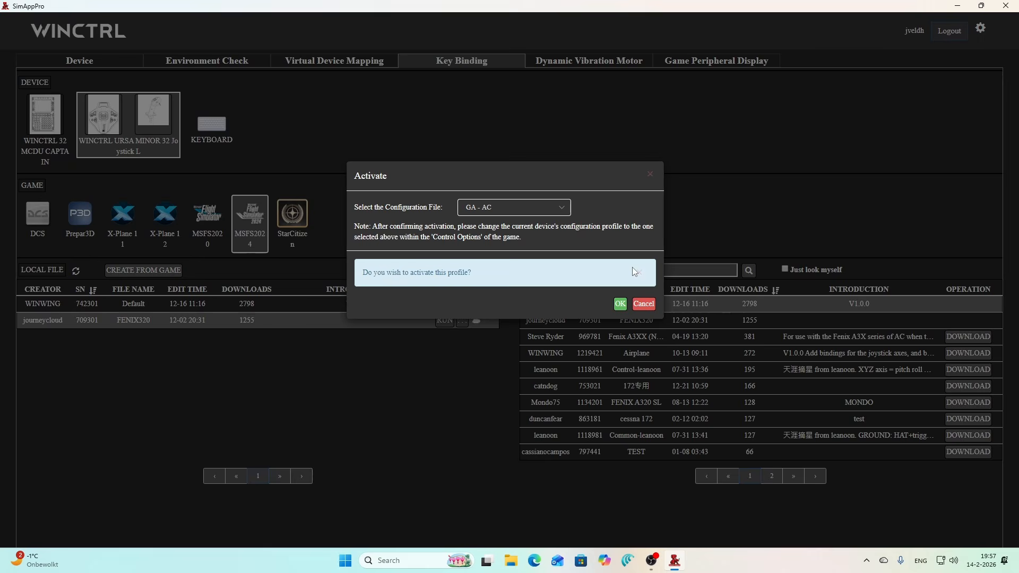
pyautogui.click(622, 309)
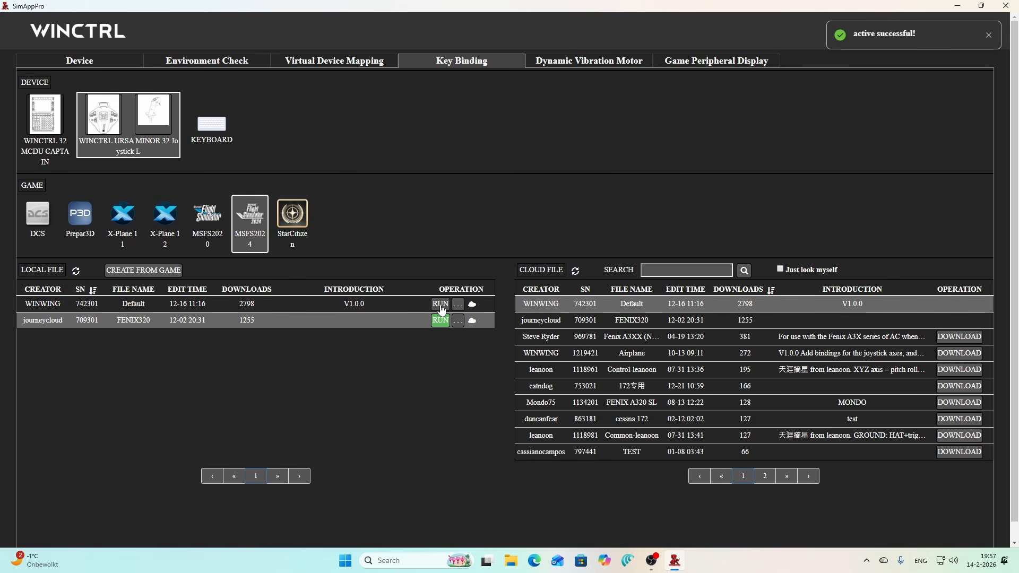
# - Re-activate the Default local file with the GA - GC configuration file
pyautogui.click(441, 305)
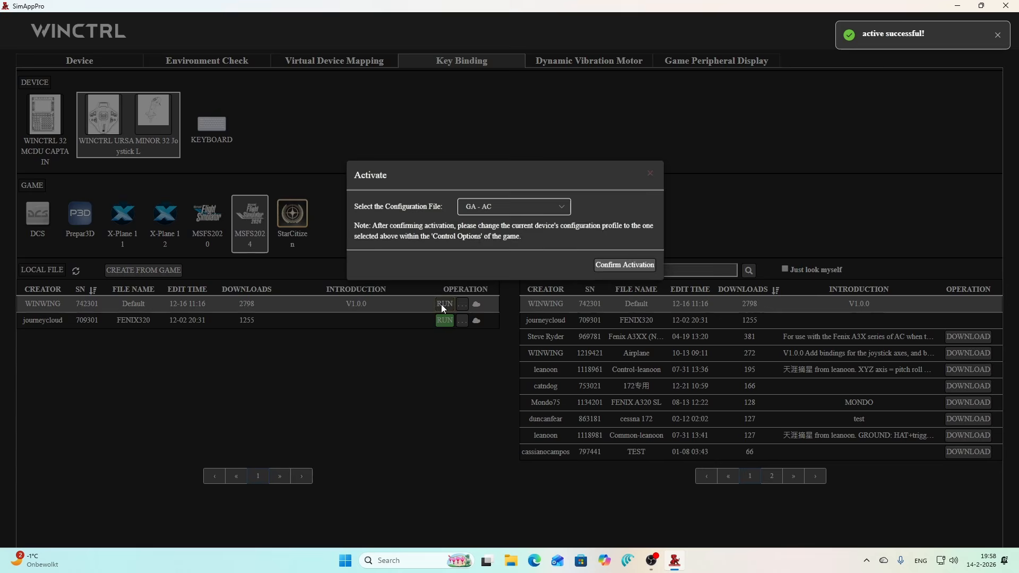
pyautogui.click(506, 208)
pyautogui.click(481, 258)
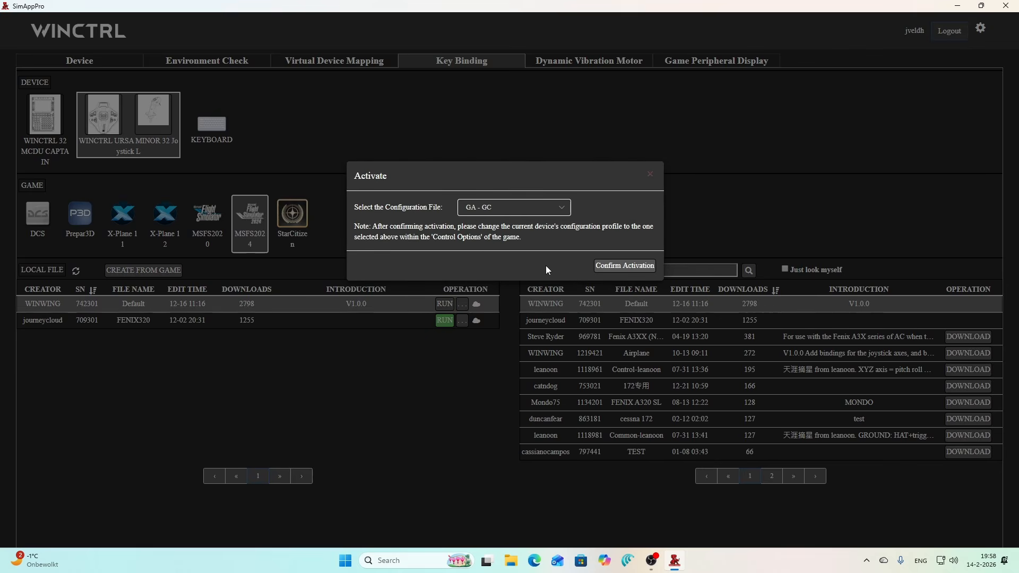
pyautogui.click(626, 266)
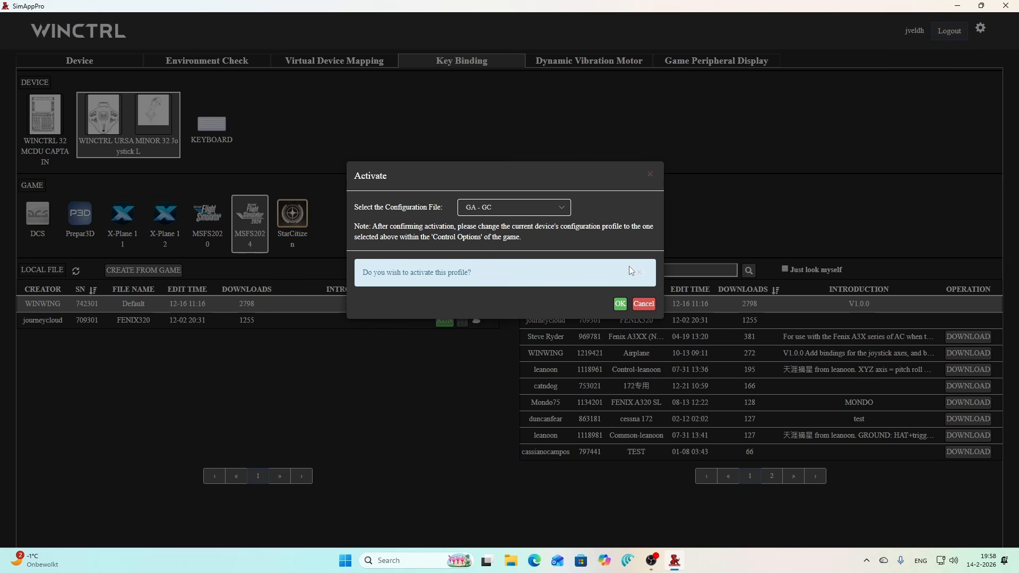
pyautogui.click(620, 303)
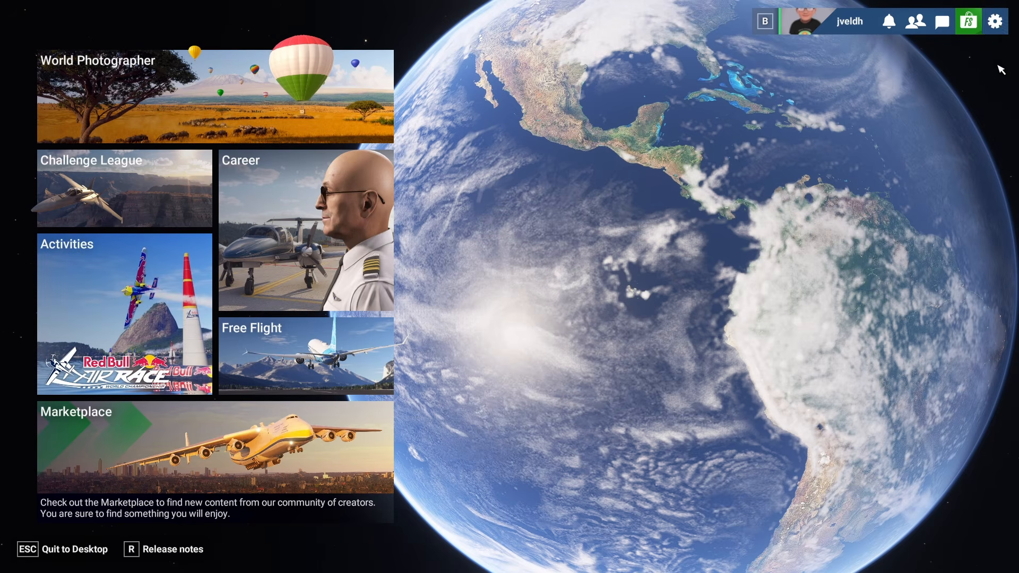
# - Open the controls settings for the URSA MINOR joystick and switch its Airplanes controls preset to None
pyautogui.click(995, 22)
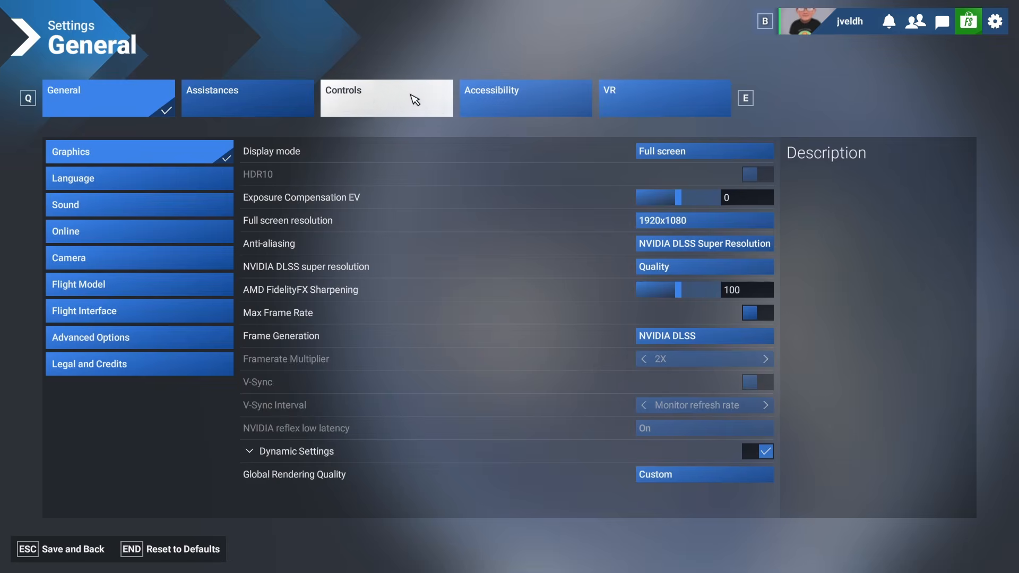
pyautogui.click(413, 100)
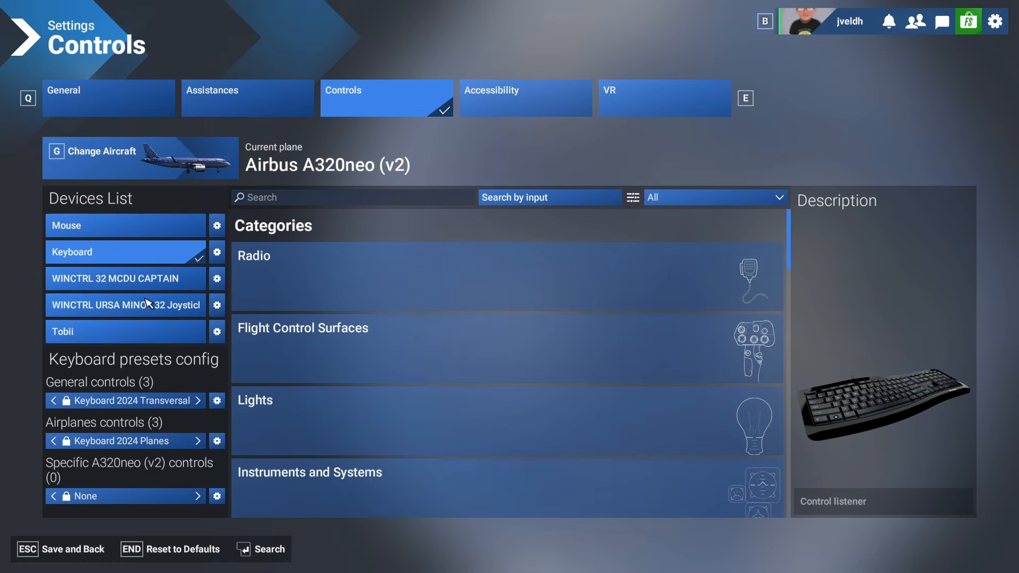
pyautogui.click(122, 312)
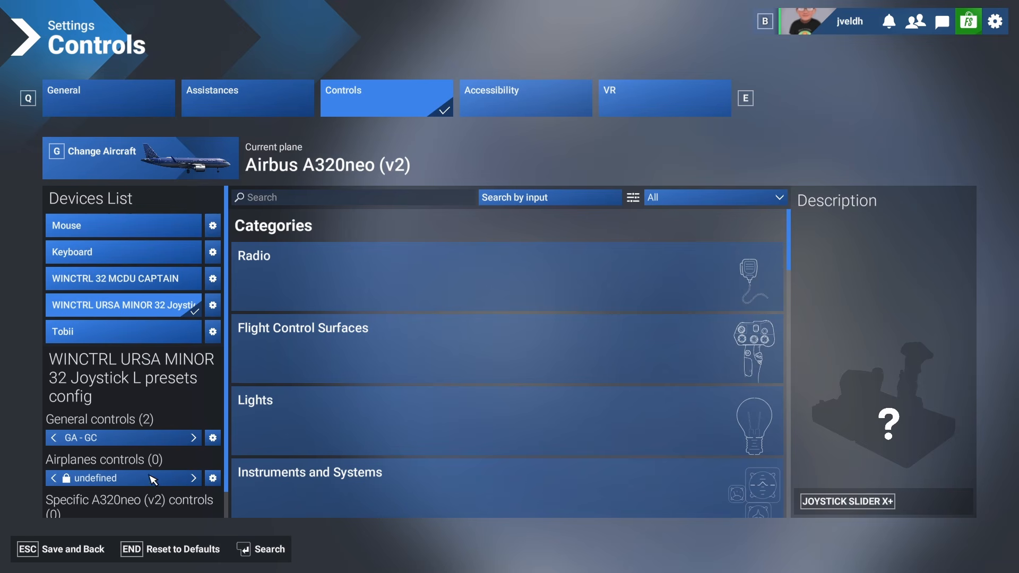
pyautogui.click(195, 480)
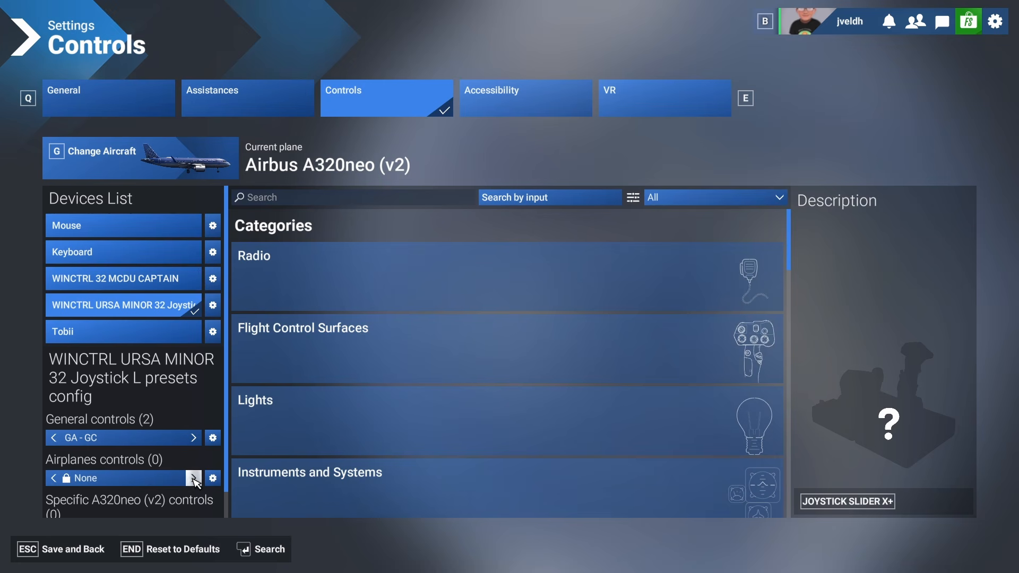
# - Filter the joystick's control list to show only assigned controls
pyautogui.scroll(-1, 91, 483)
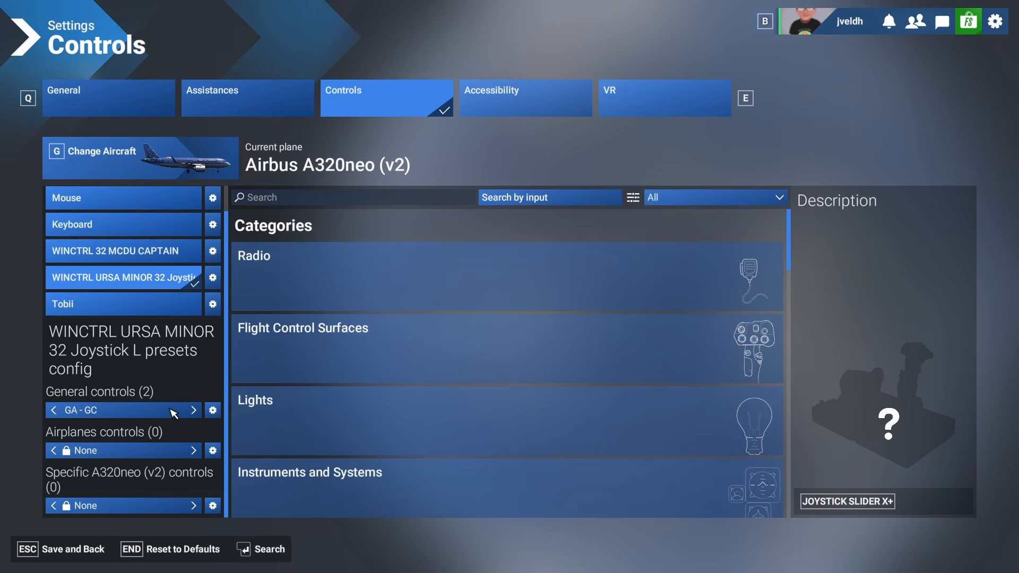
pyautogui.click(671, 203)
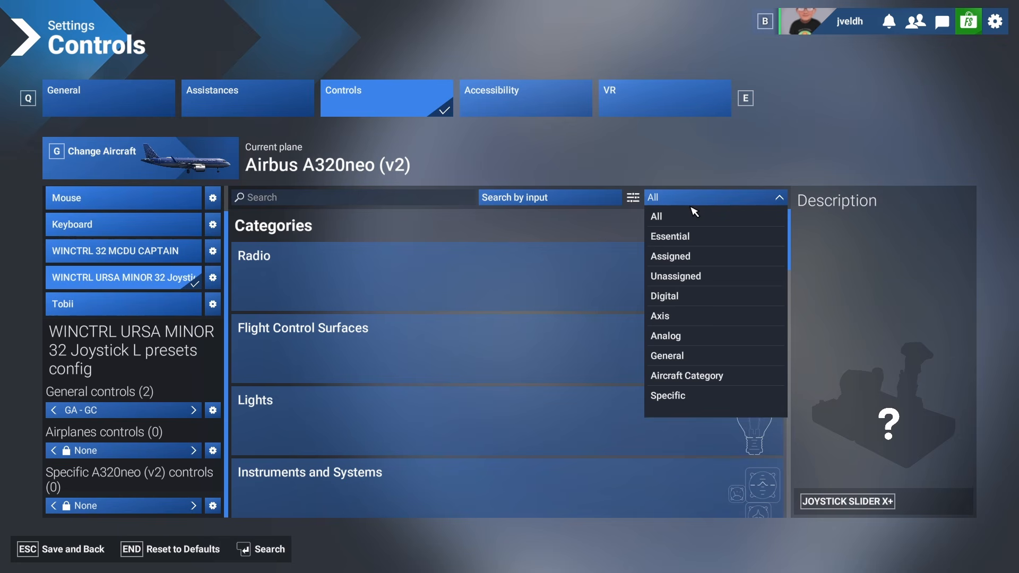
pyautogui.click(675, 258)
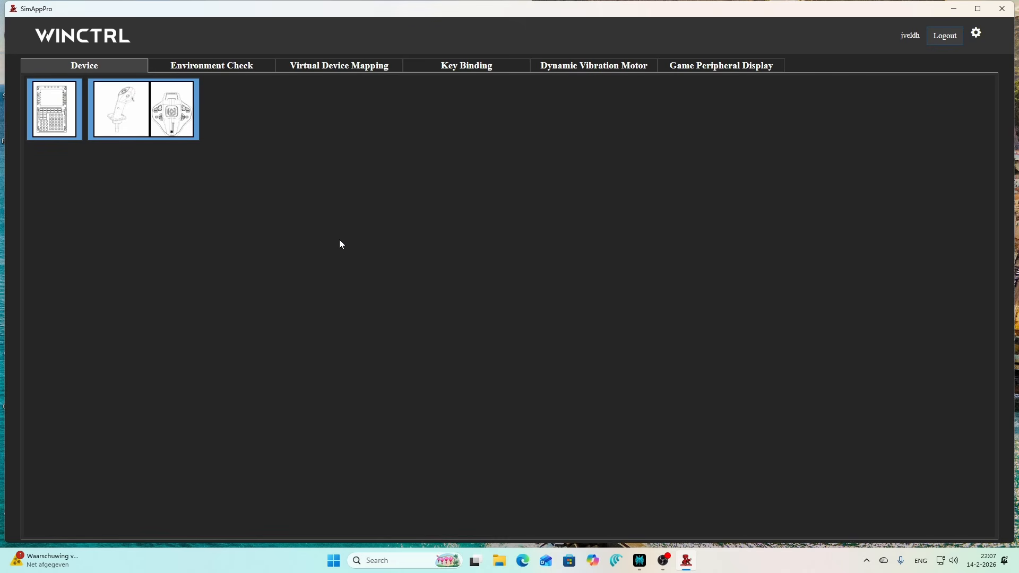
# - Open the URSA MINOR joystick's device test page and return to the device list
pyautogui.click(159, 103)
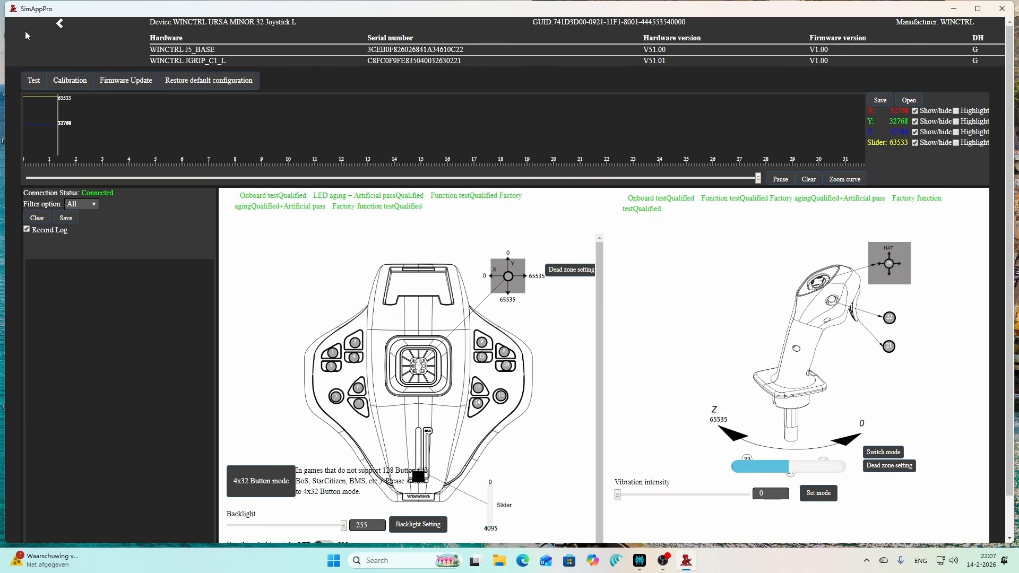
pyautogui.click(60, 25)
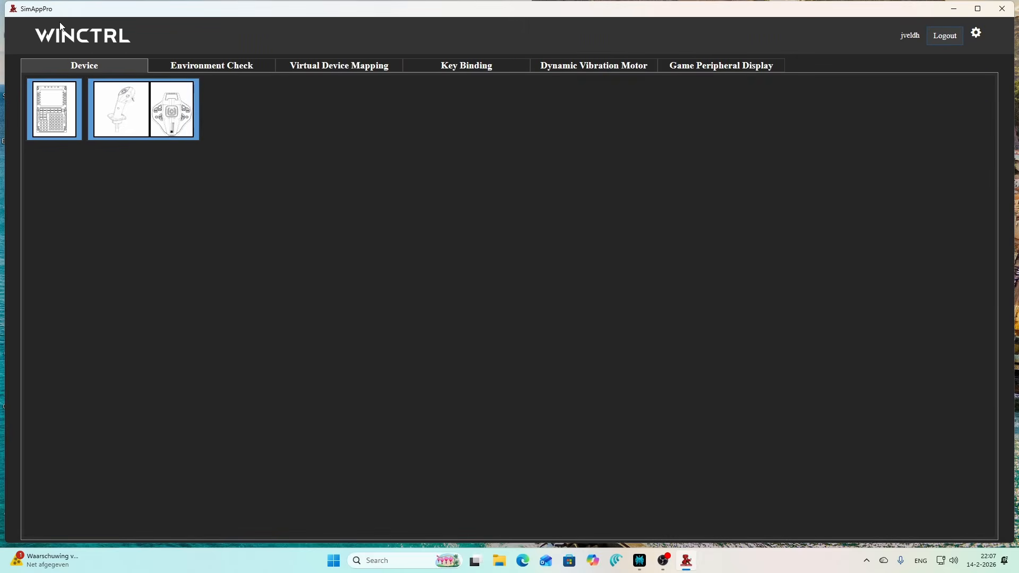
pyautogui.click(115, 129)
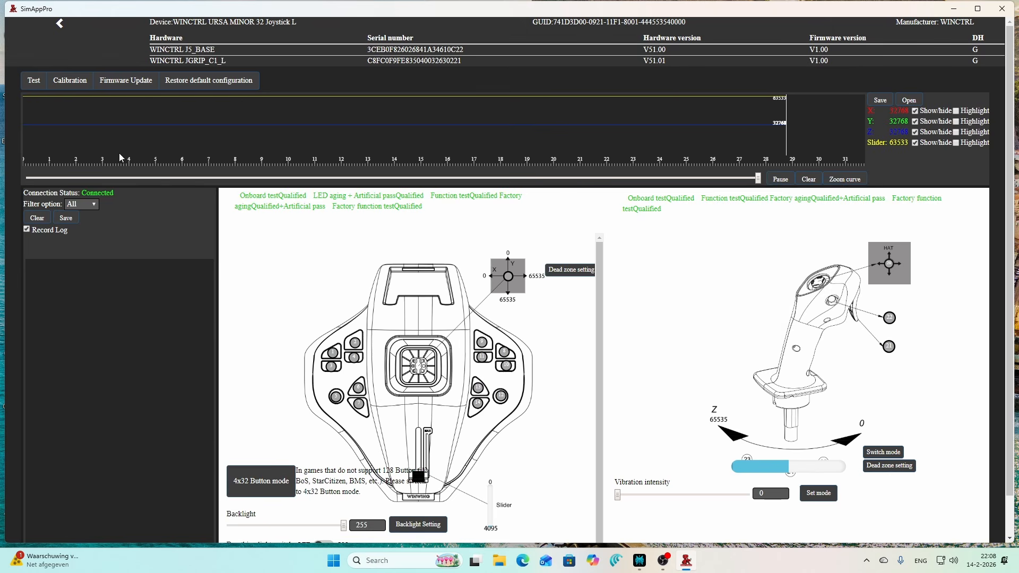
pyautogui.click(60, 25)
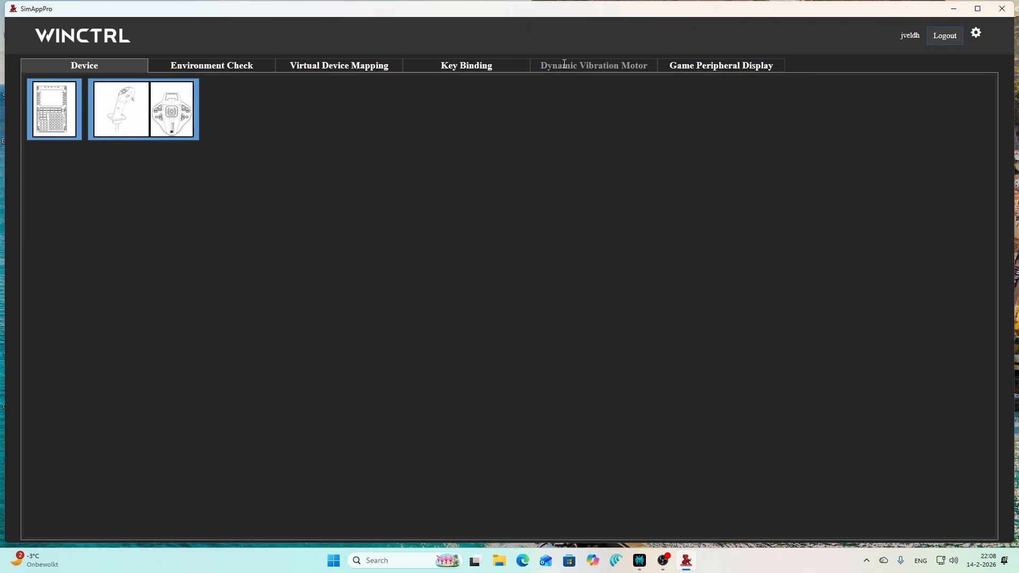
# - Open the URSA MINOR joystick's key bindings for MSFS 2024 and page through the cloud files
pyautogui.click(477, 67)
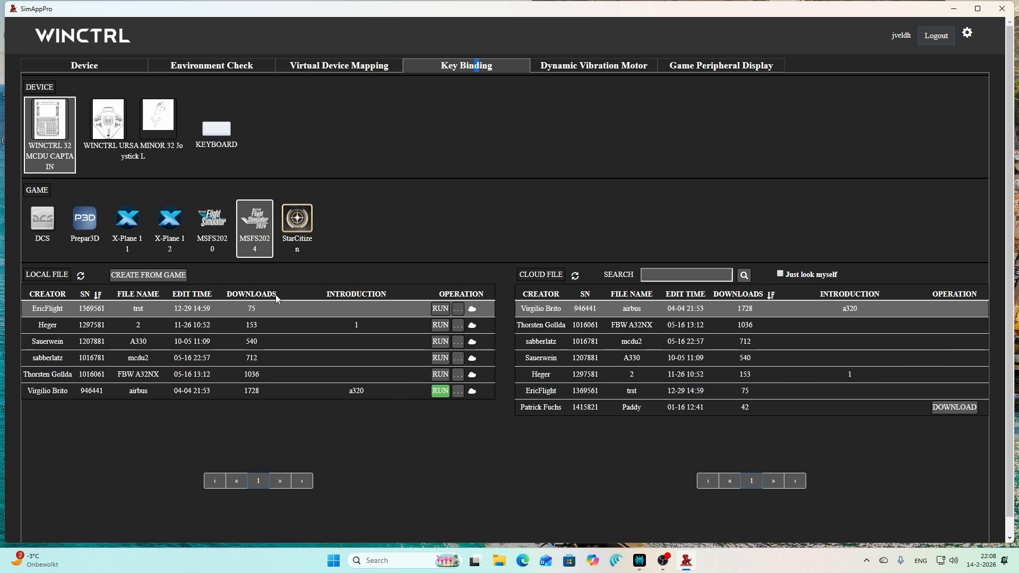
pyautogui.click(112, 123)
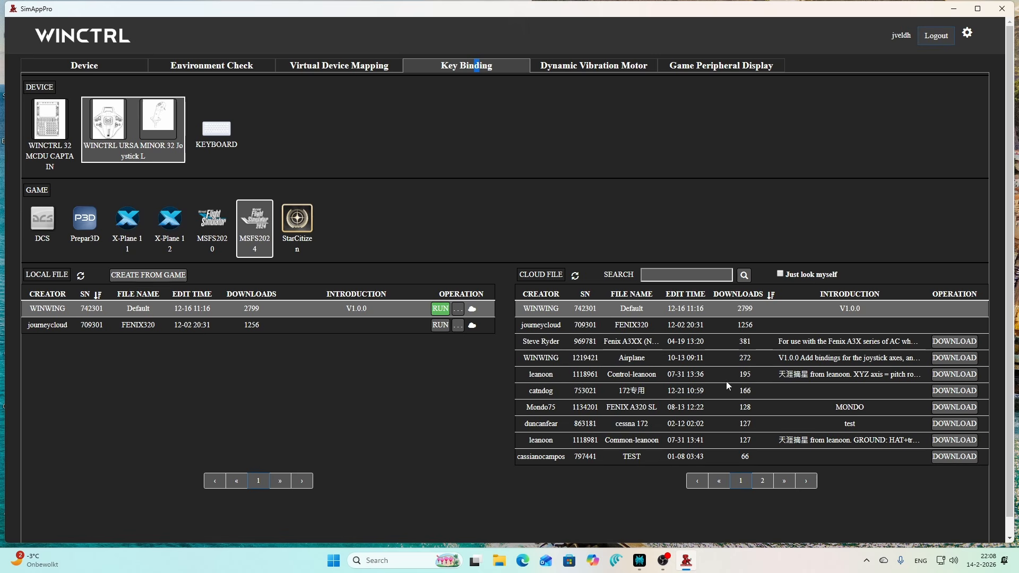
pyautogui.click(766, 485)
pyautogui.click(740, 481)
# - Try to activate the FENIX320 local file with the GA - AC configuration file
pyautogui.click(440, 328)
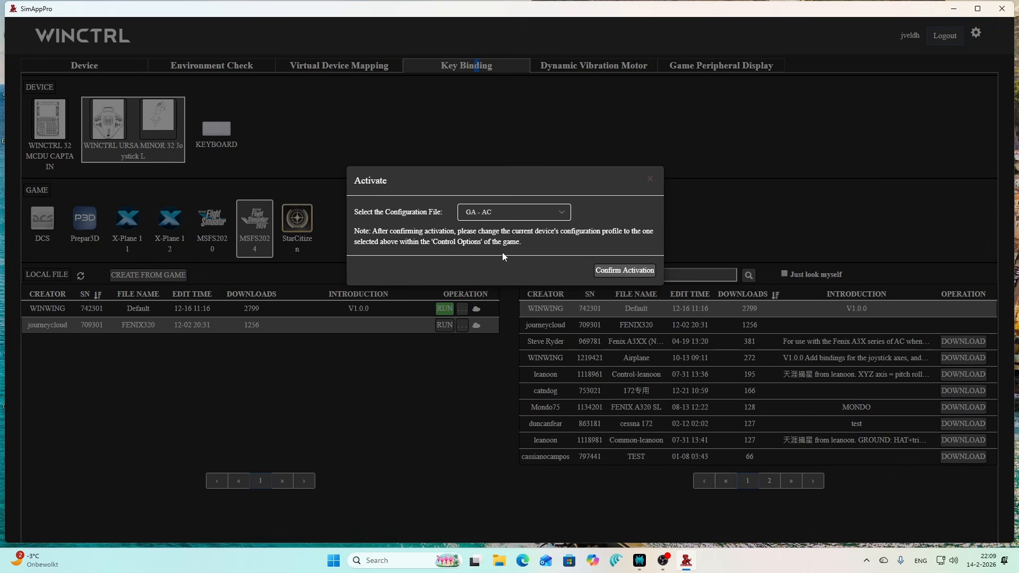
pyautogui.click(525, 219)
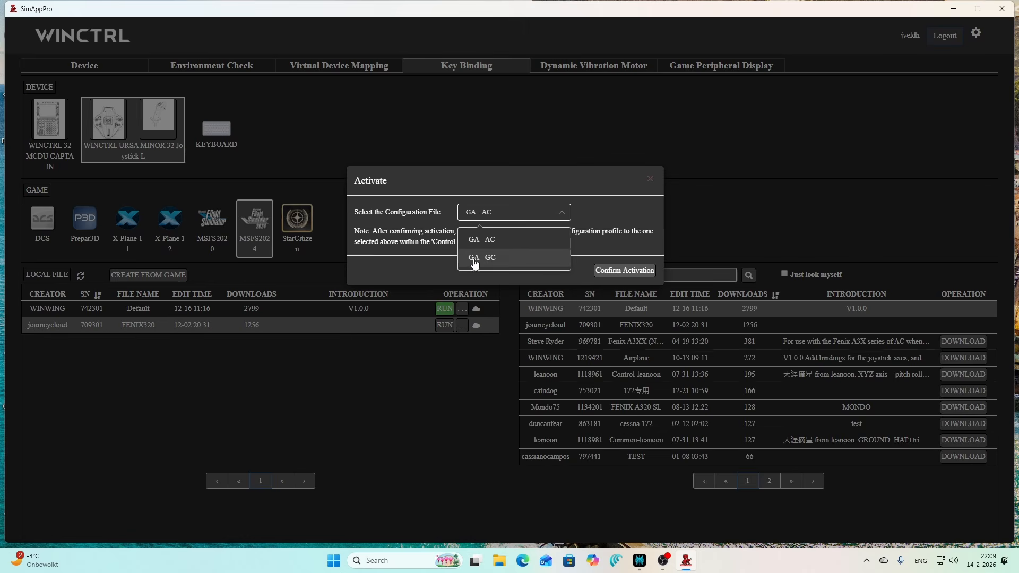
pyautogui.click(488, 247)
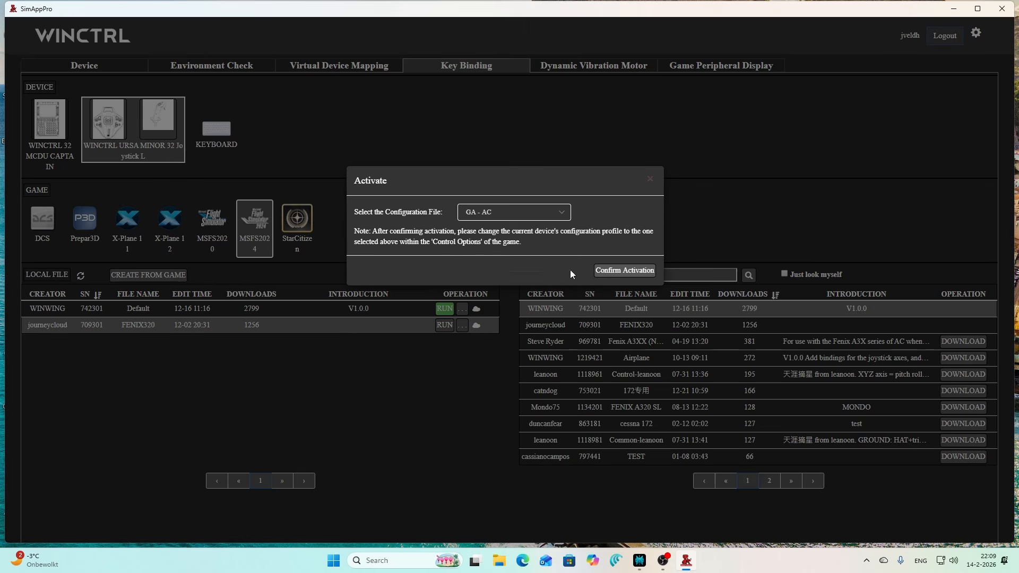
pyautogui.click(606, 271)
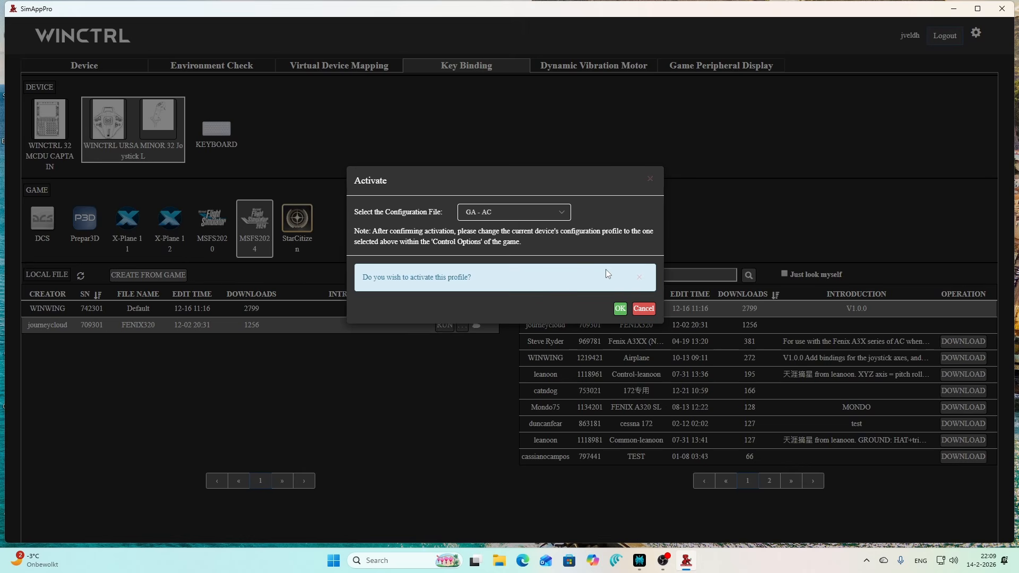
pyautogui.click(621, 309)
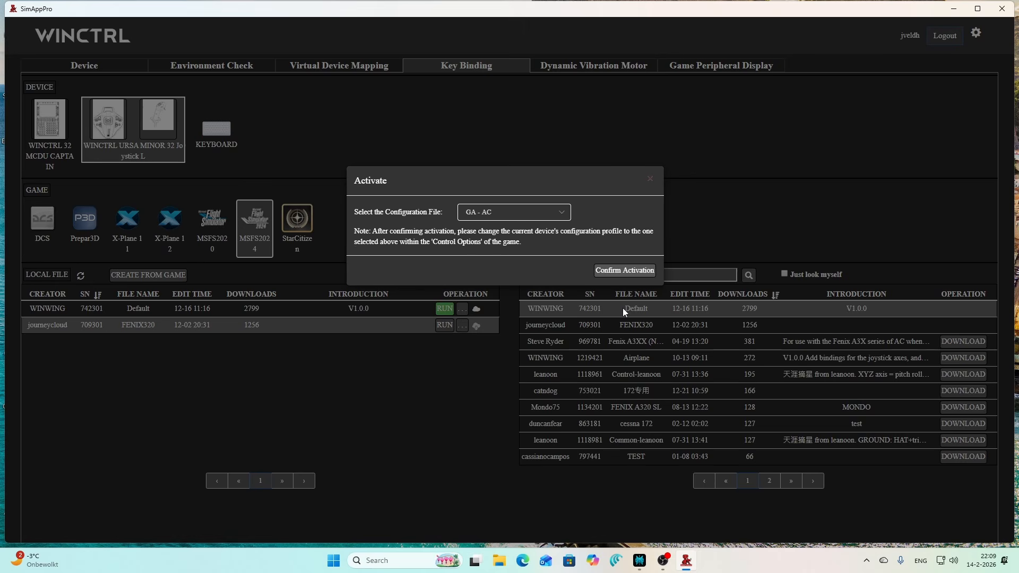
pyautogui.click(611, 270)
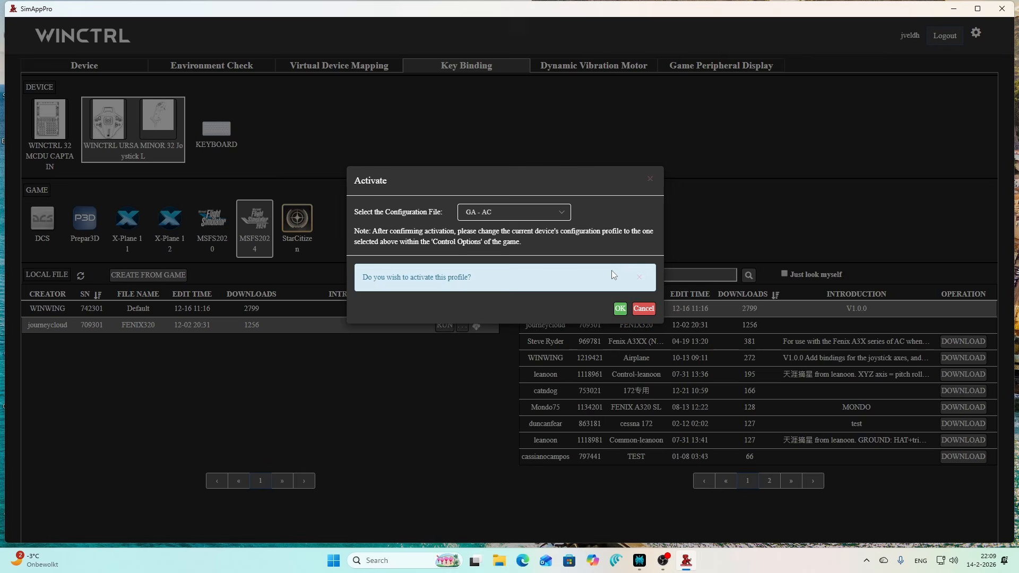
pyautogui.click(619, 309)
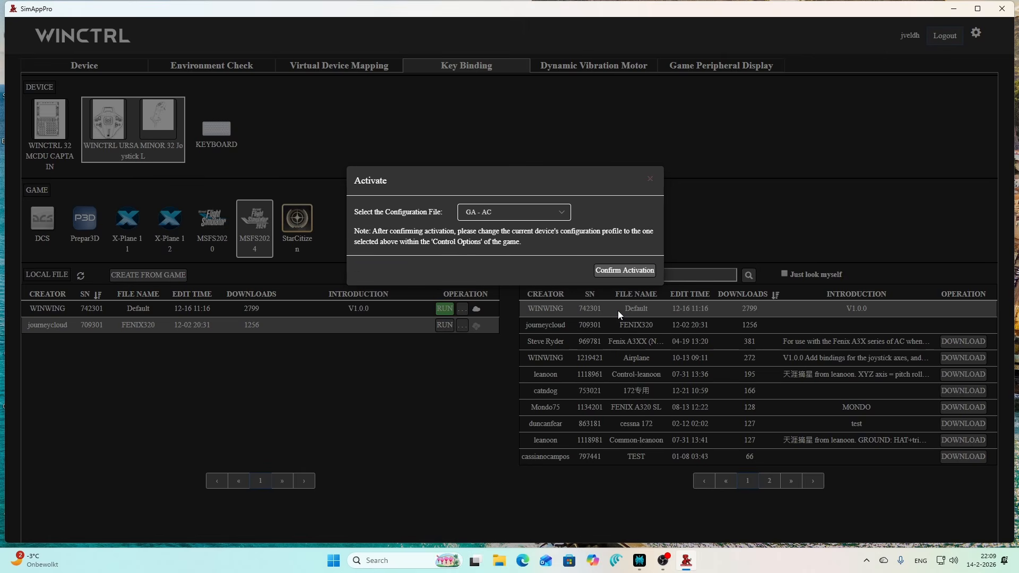
pyautogui.click(650, 182)
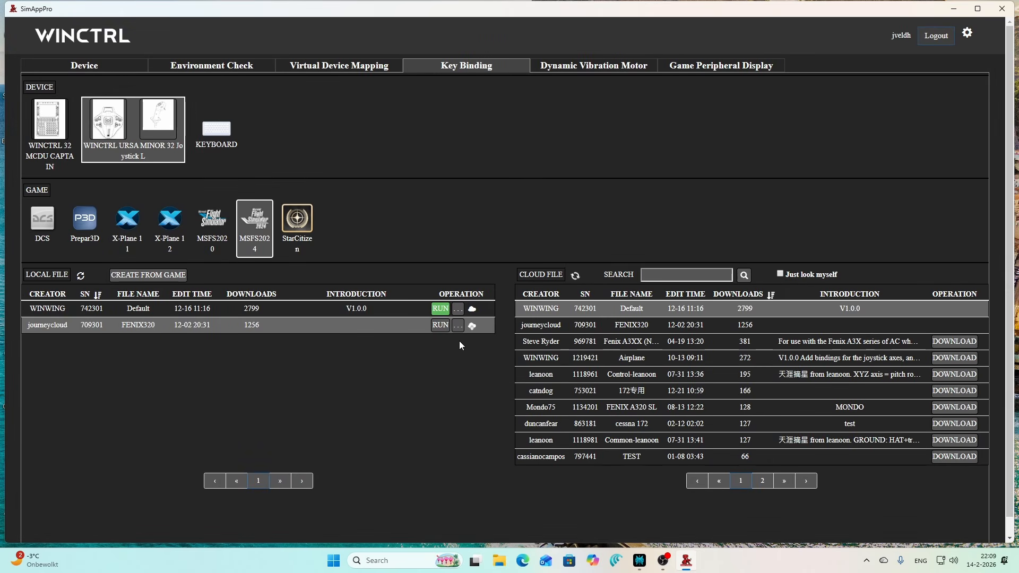
# - Retry activating the FENIX320 local file, switching to the GA - GC configuration file
pyautogui.click(439, 327)
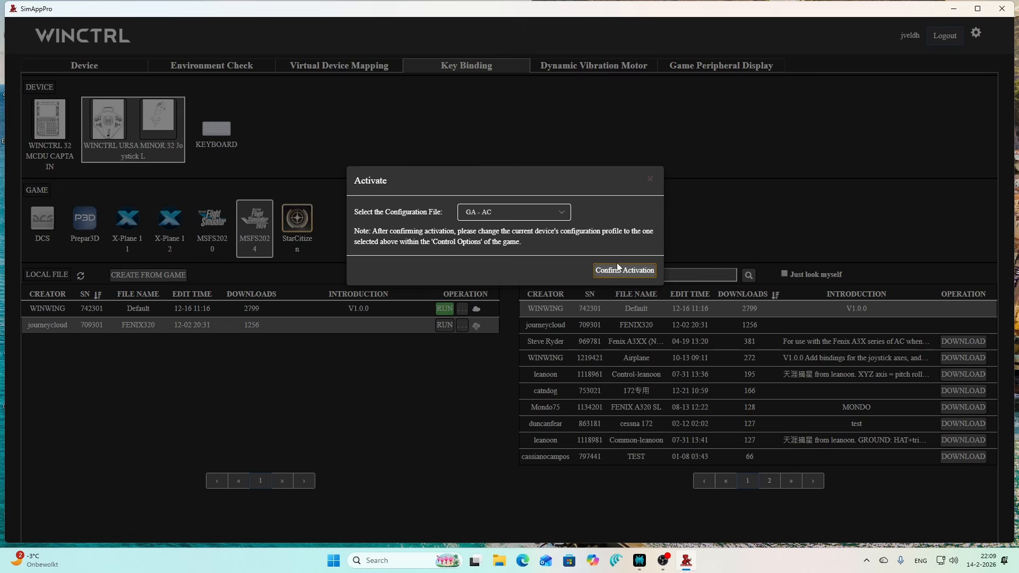
pyautogui.click(608, 272)
pyautogui.click(619, 309)
pyautogui.click(533, 213)
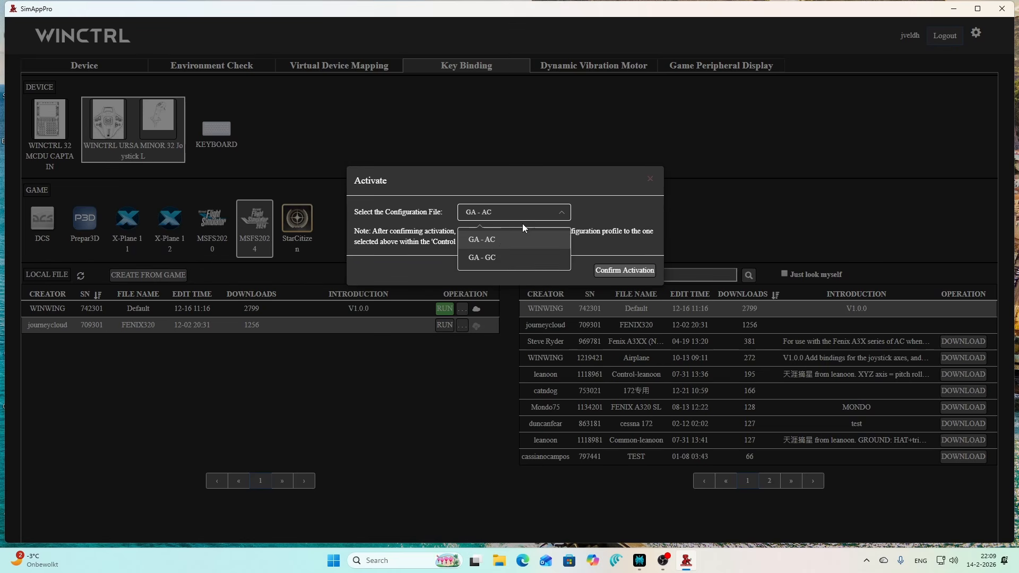
pyautogui.click(491, 258)
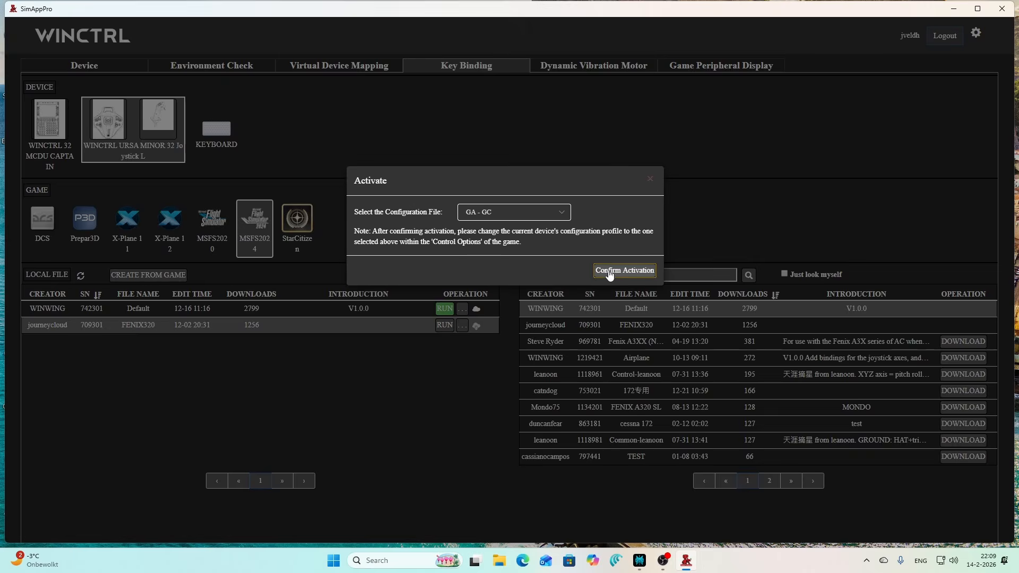
pyautogui.click(608, 270)
pyautogui.click(619, 310)
pyautogui.click(649, 179)
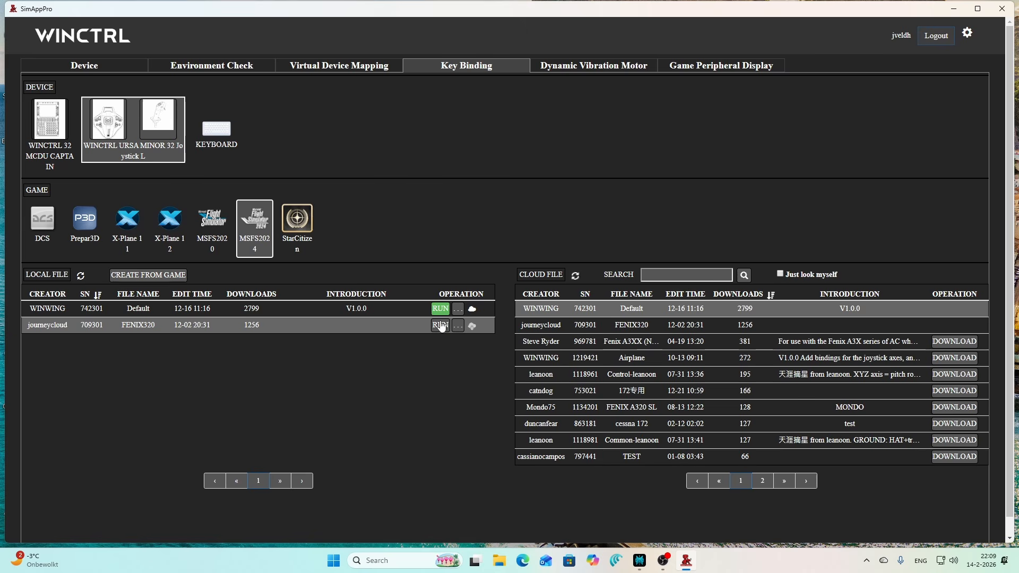
# - Open the FENIX320 file's settings without deleting, then activate it again with the GA - GC configuration file
pyautogui.click(457, 325)
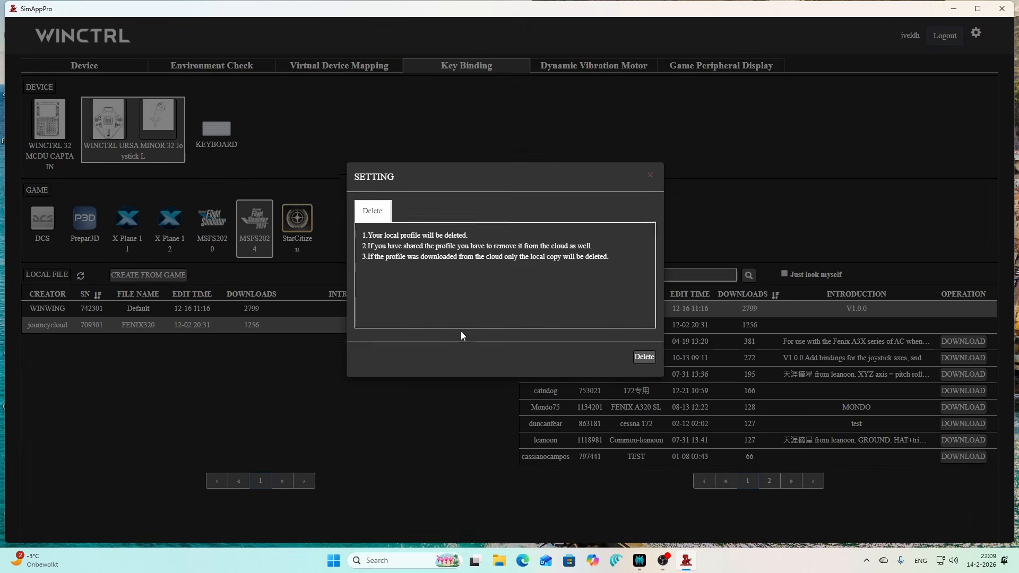
pyautogui.click(648, 180)
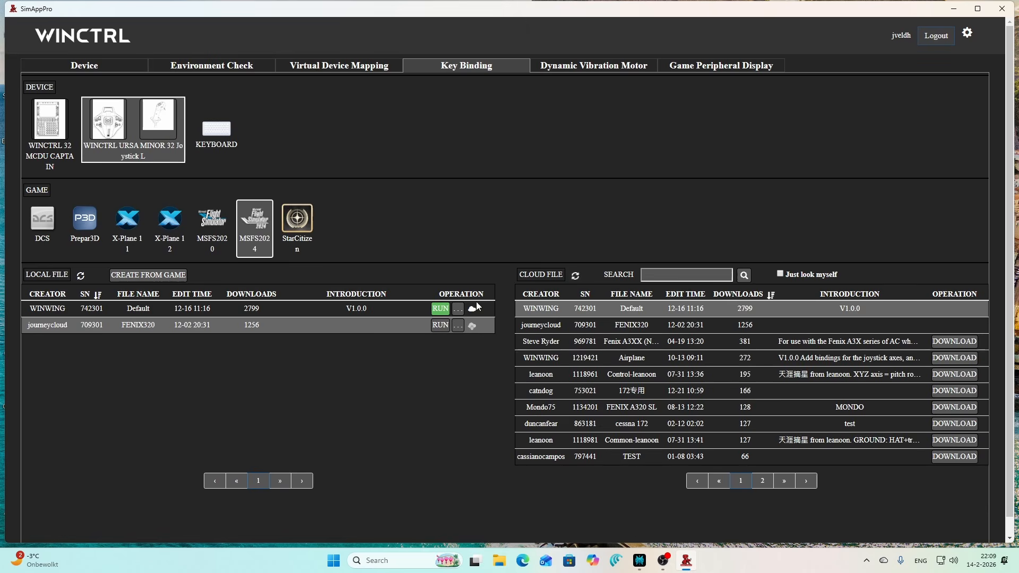
pyautogui.click(442, 326)
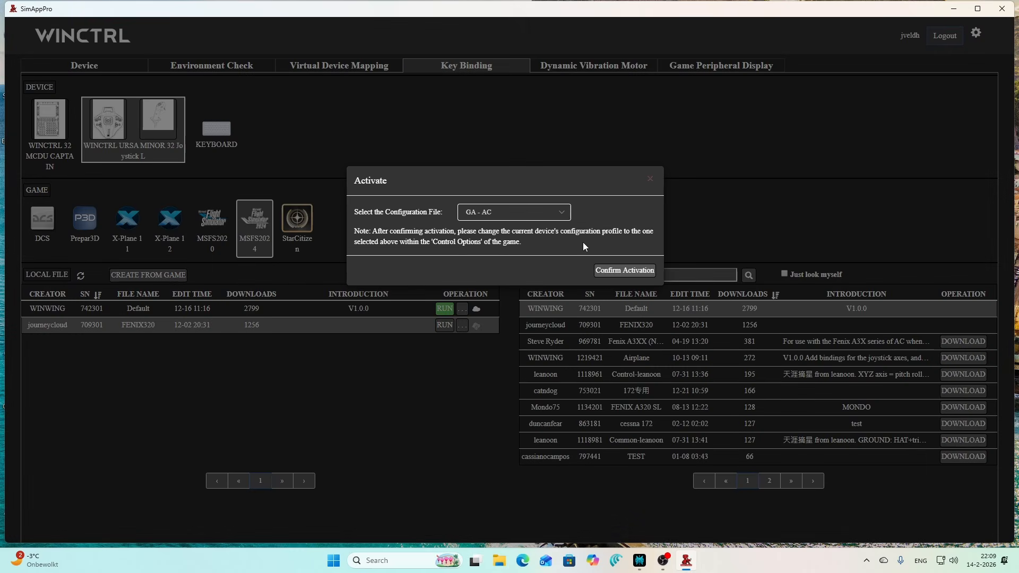
pyautogui.click(558, 213)
pyautogui.click(536, 257)
pyautogui.click(608, 271)
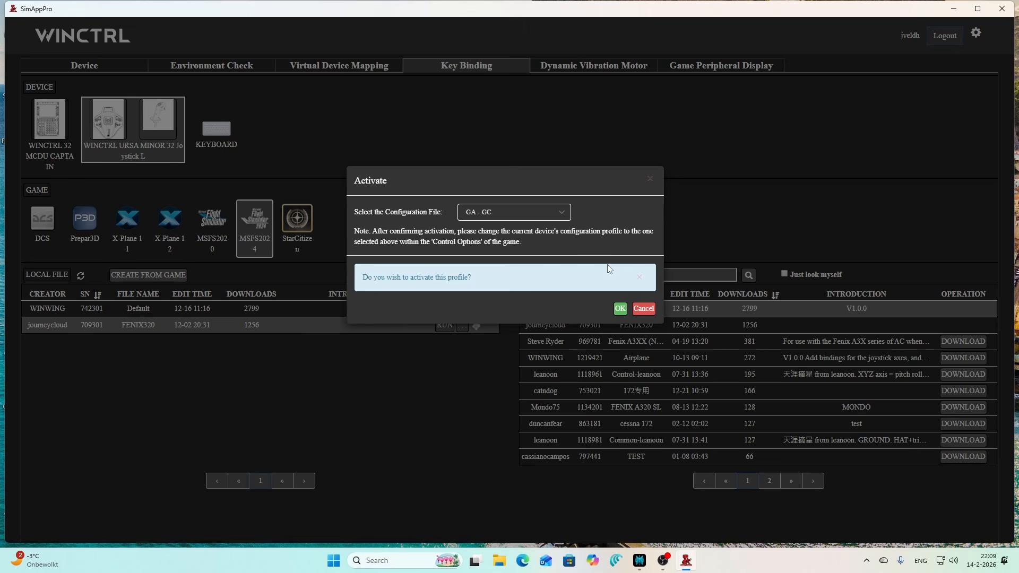
pyautogui.click(619, 308)
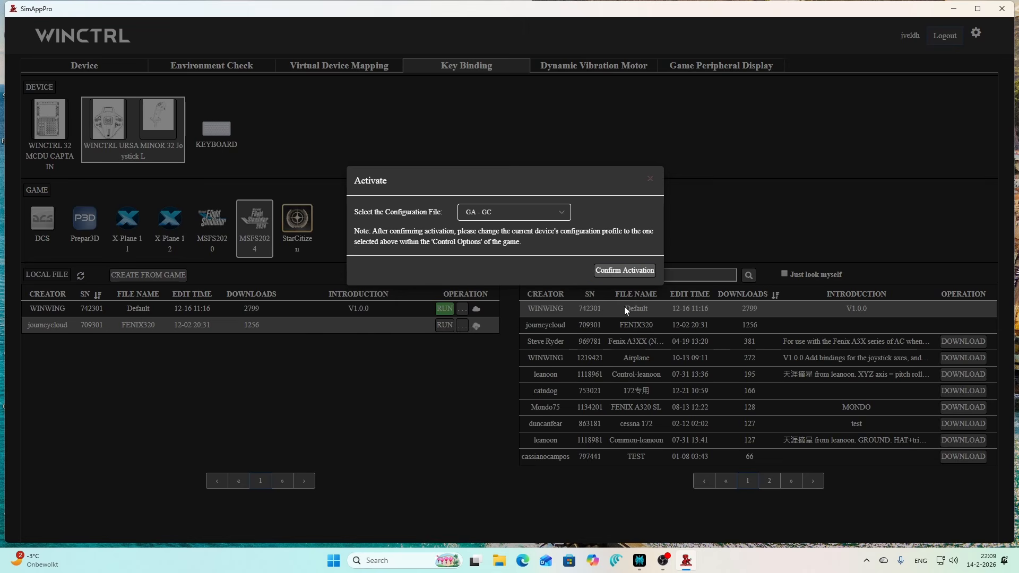
pyautogui.click(650, 179)
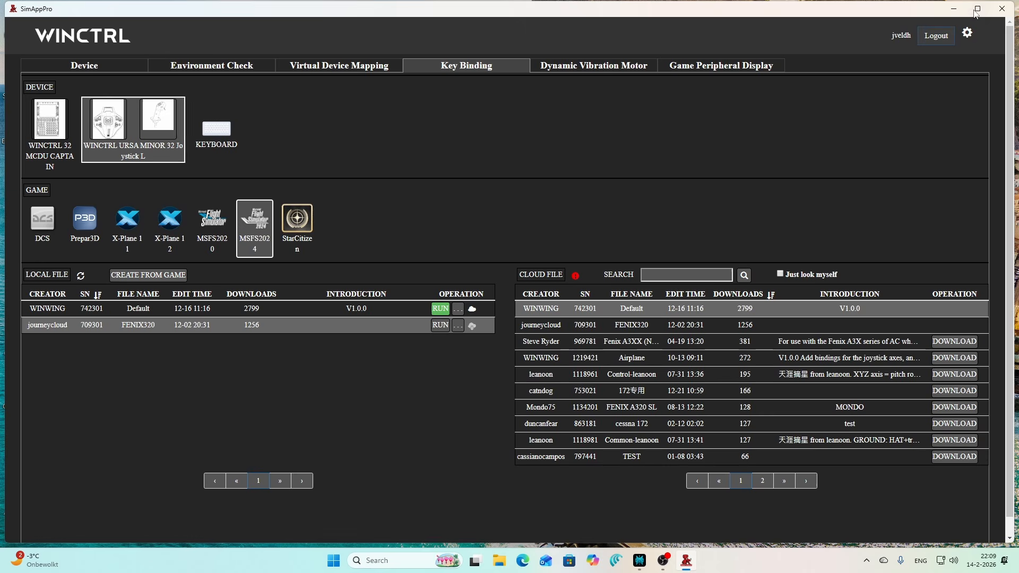
# - Activate the Default local file with the GA - GC configuration file
pyautogui.click(1002, 9)
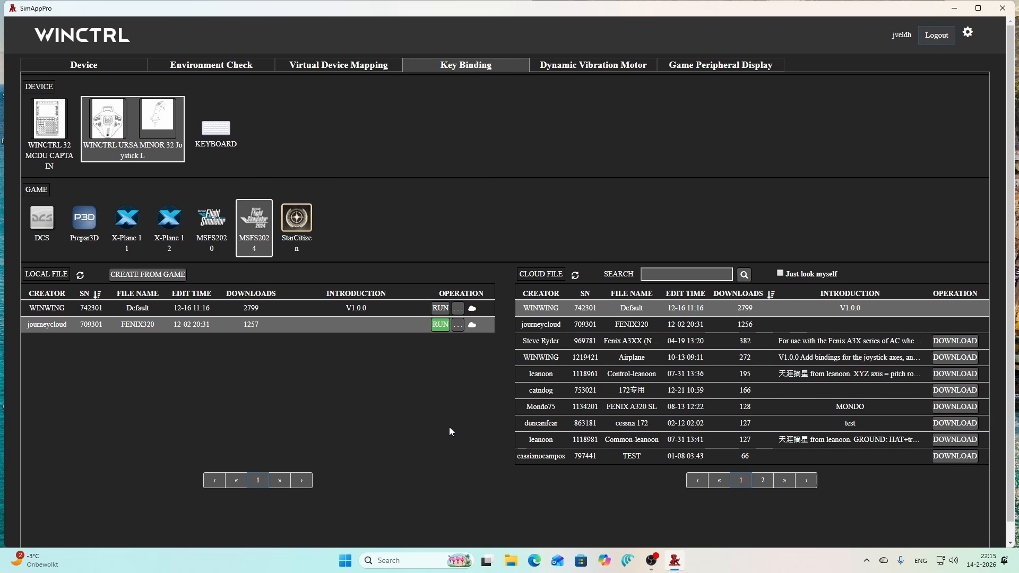
pyautogui.click(440, 324)
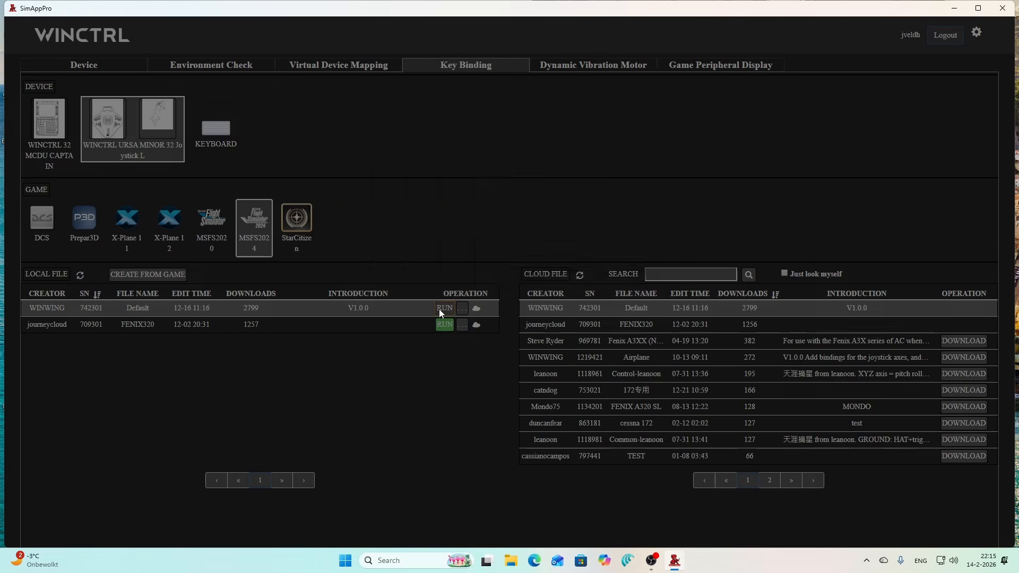
pyautogui.click(531, 212)
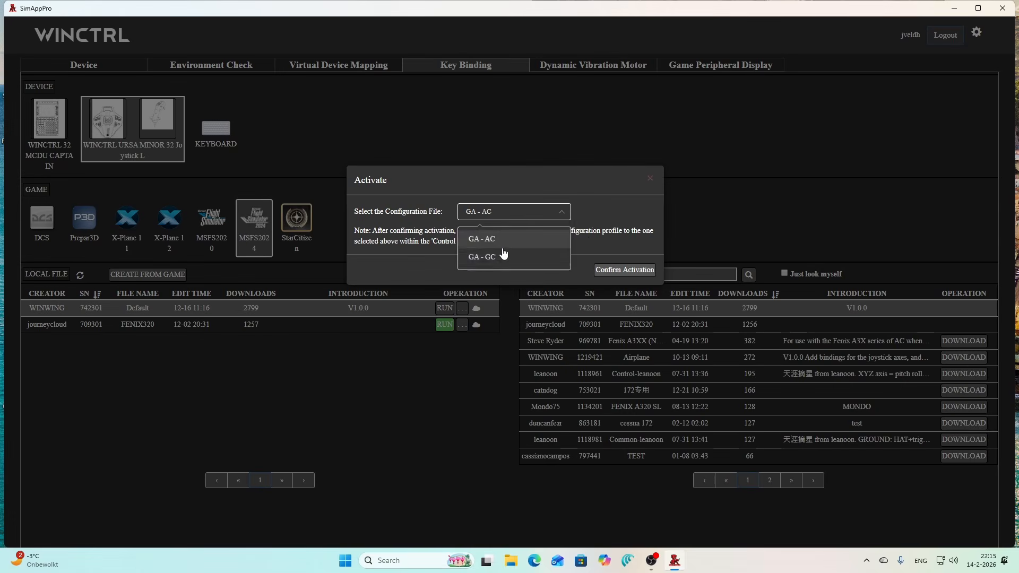
pyautogui.click(499, 257)
pyautogui.click(625, 270)
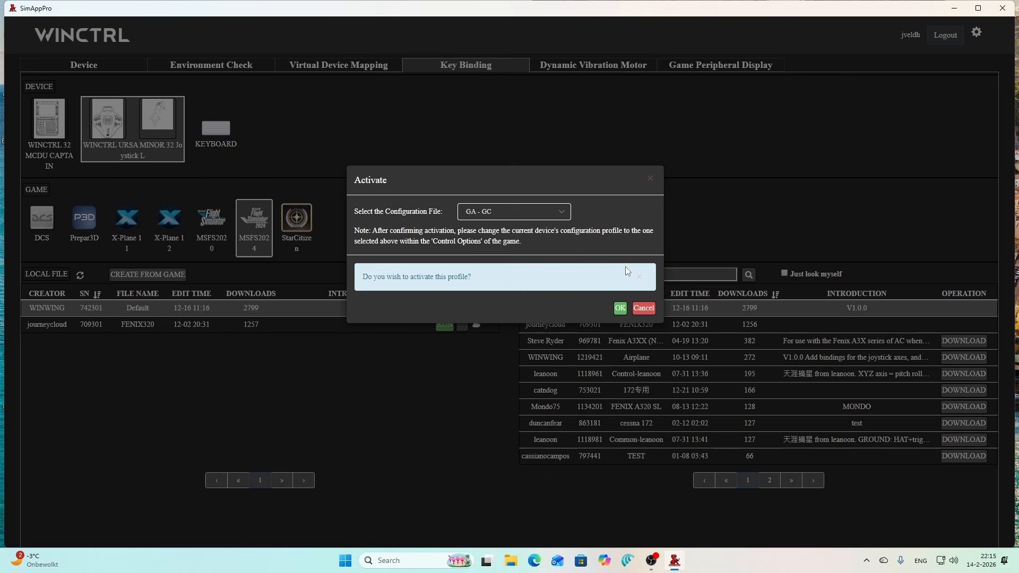
pyautogui.click(619, 310)
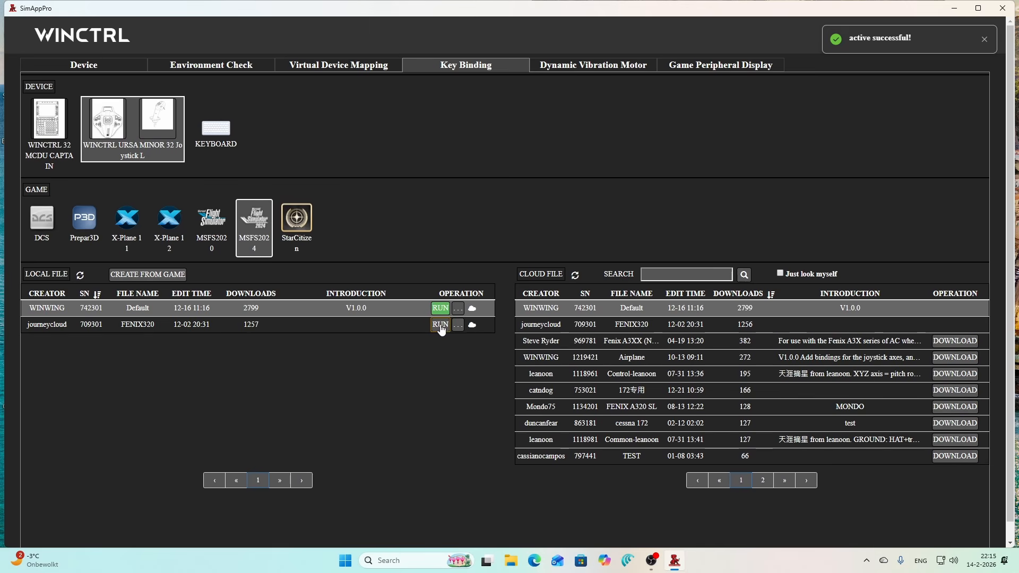
# - Activate the FENIX320 local file with the GA - GC configuration file
pyautogui.click(441, 324)
pyautogui.click(502, 210)
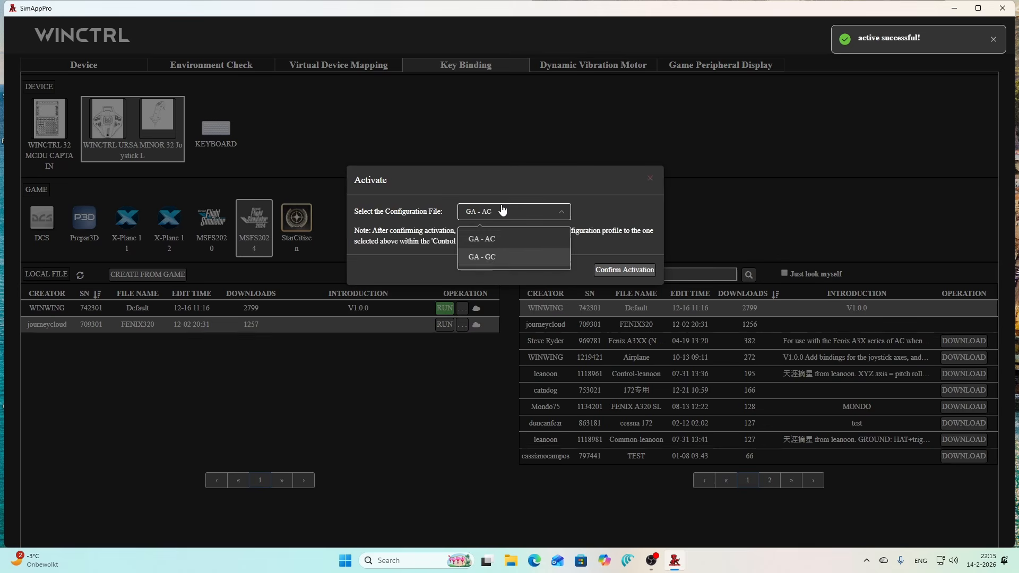
pyautogui.click(487, 258)
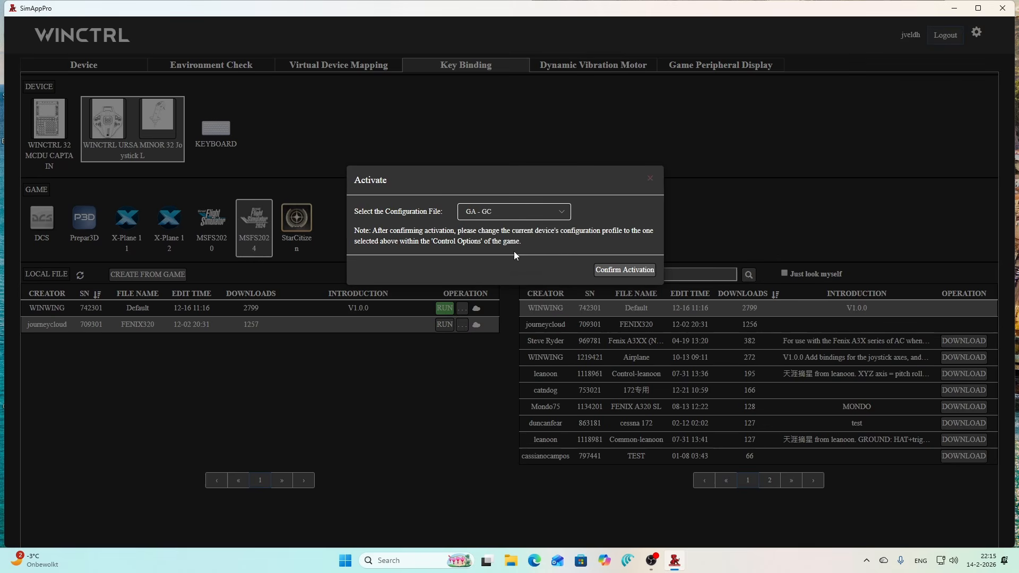
pyautogui.click(619, 270)
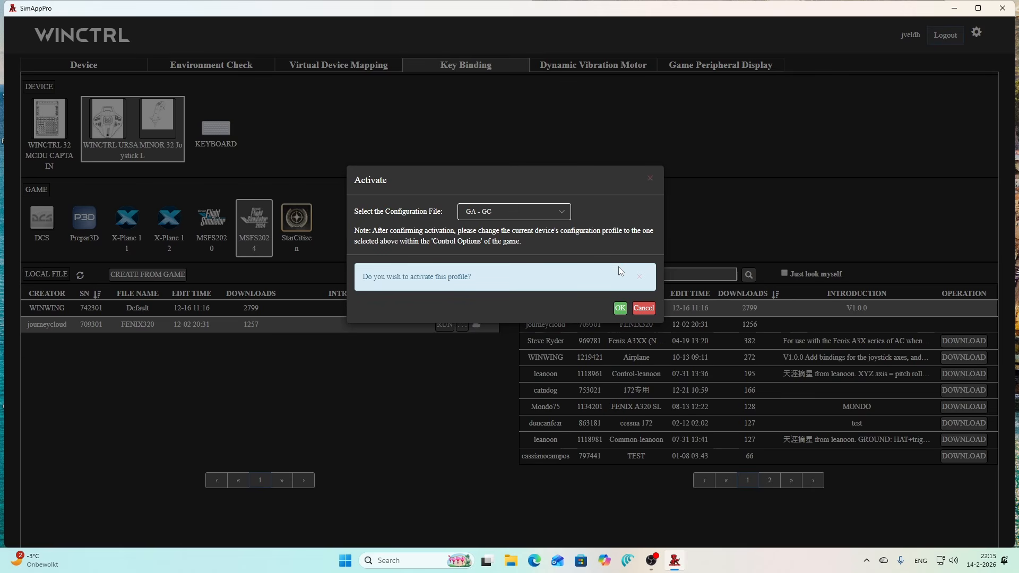
pyautogui.click(625, 308)
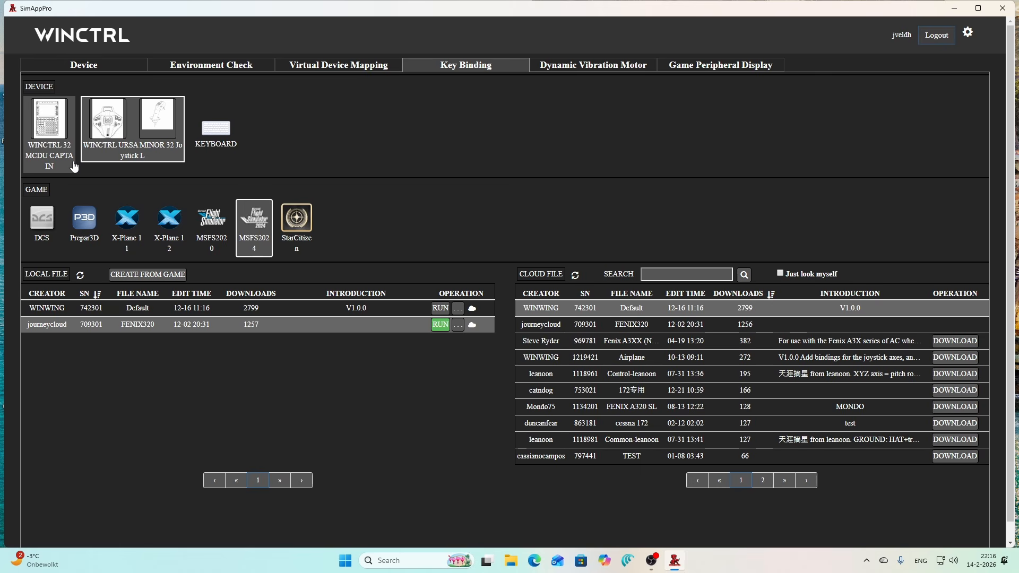
# - Inspect the environment check's simulation initialization phase and the device key bindings
pyautogui.click(215, 66)
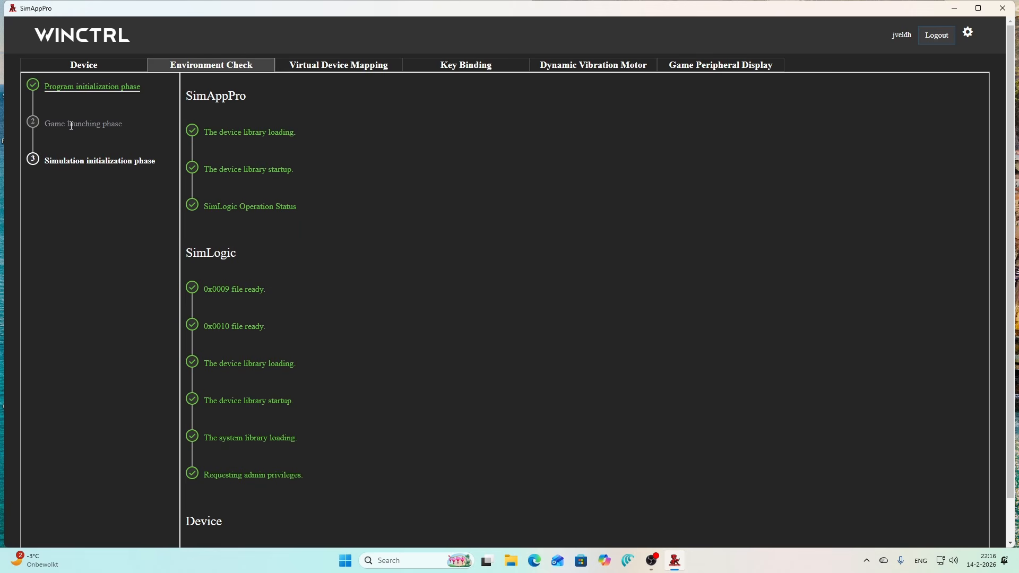
pyautogui.click(72, 162)
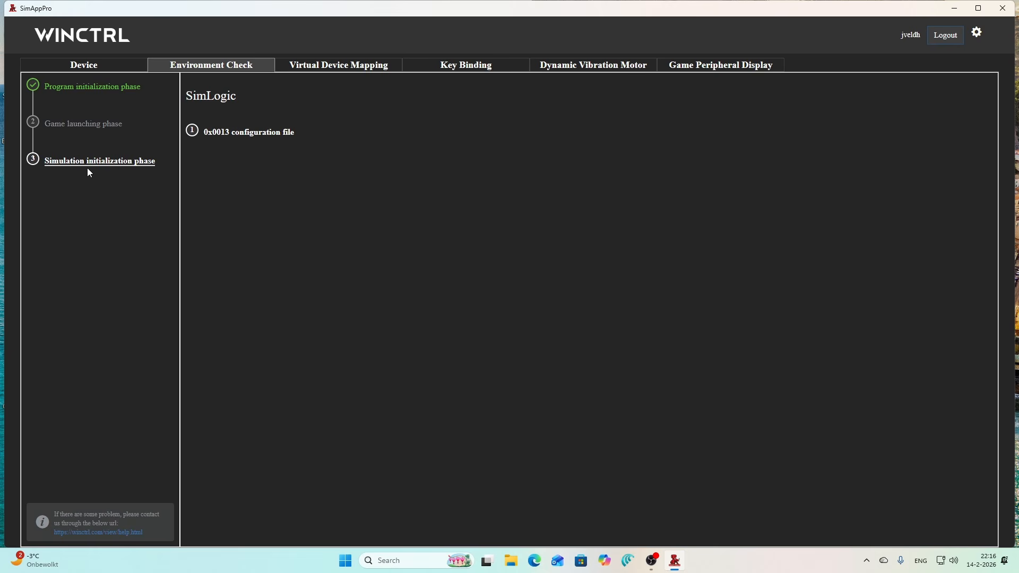
pyautogui.click(480, 64)
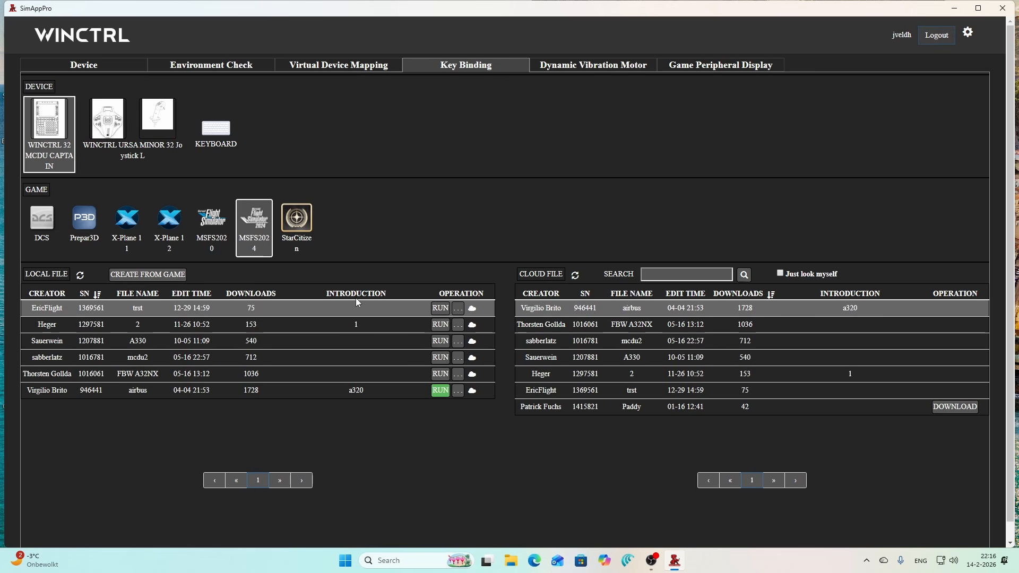
pyautogui.click(97, 126)
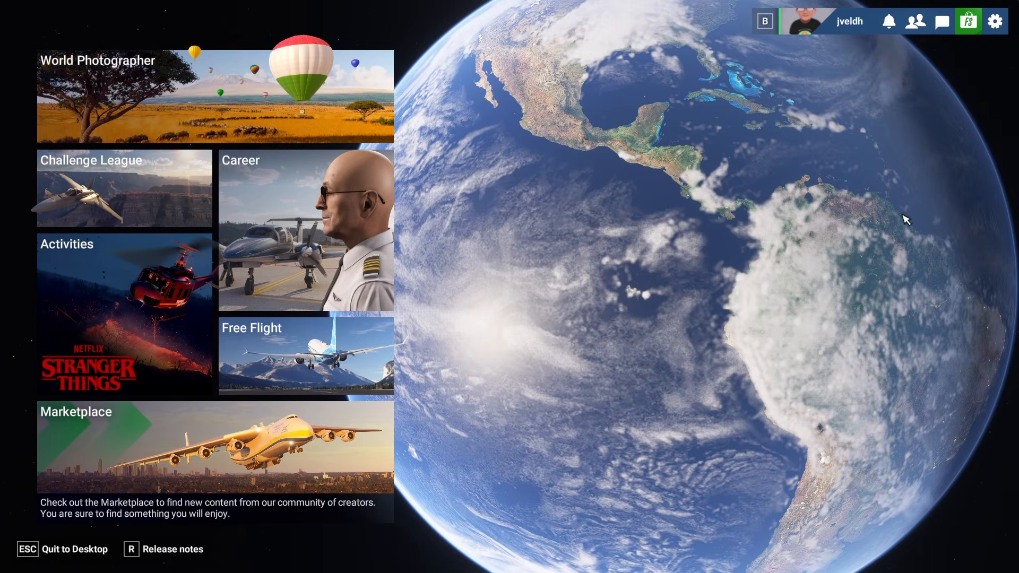
# - Switch to Microsoft Flight Simulator 2024 and show the URSA MINOR joystick's assigned bindings under the GA - GC airplanes profile
pyautogui.click(995, 21)
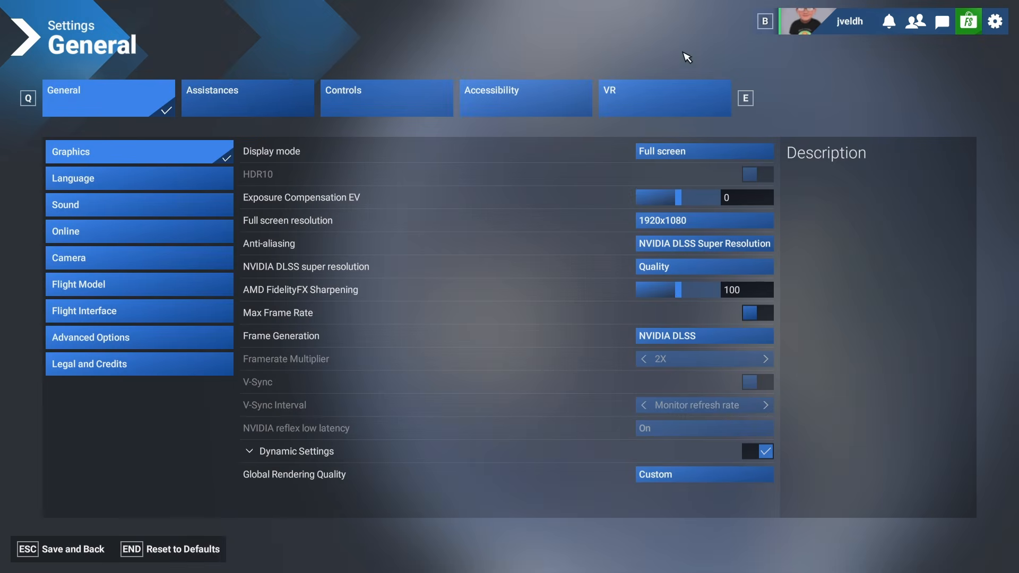
pyautogui.click(416, 105)
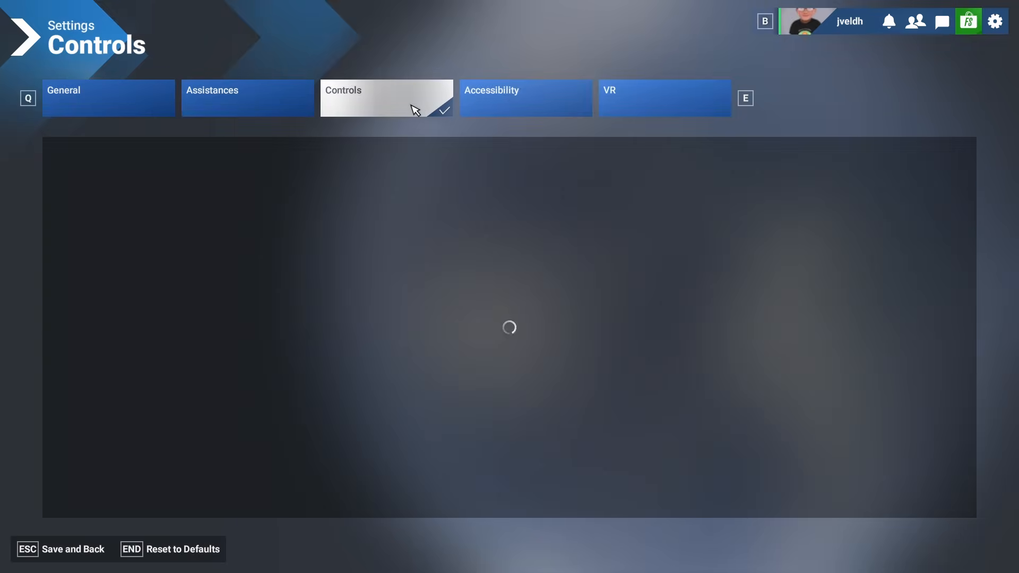
pyautogui.click(122, 314)
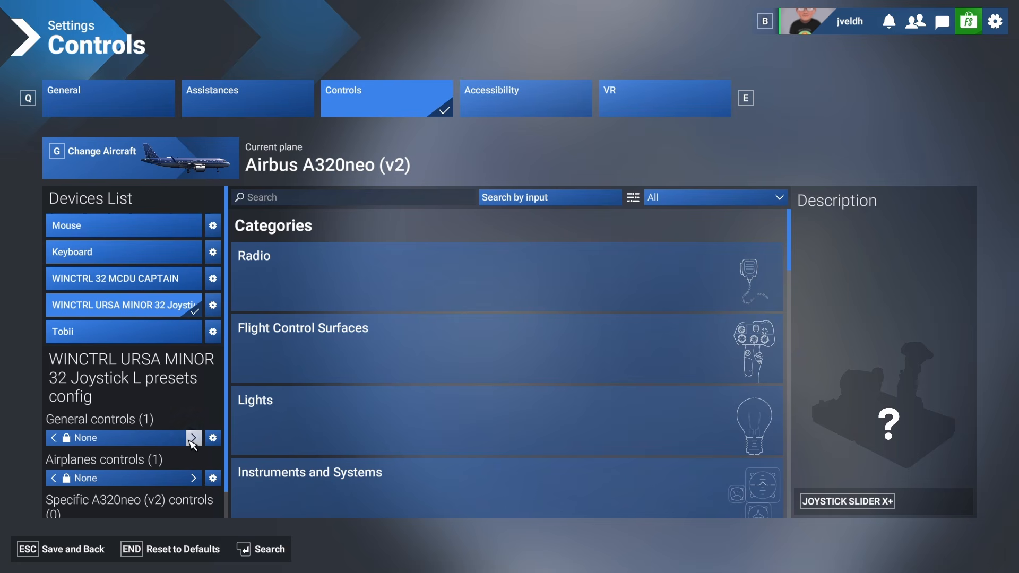
pyautogui.click(194, 478)
pyautogui.click(677, 198)
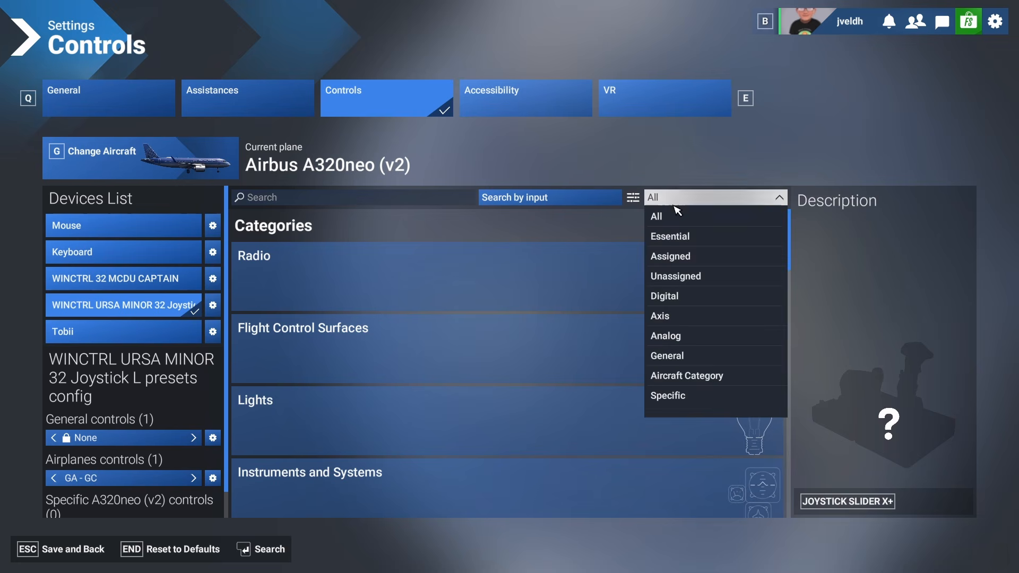
pyautogui.click(678, 257)
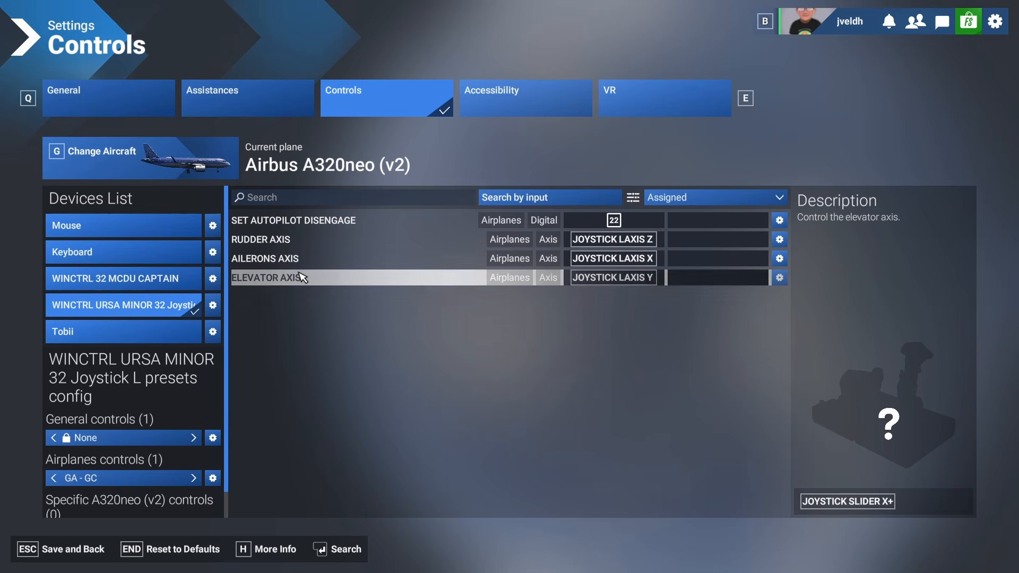
# - Delete the URSA MINOR joystick's GA - GC airplanes controls profile
pyautogui.click(213, 478)
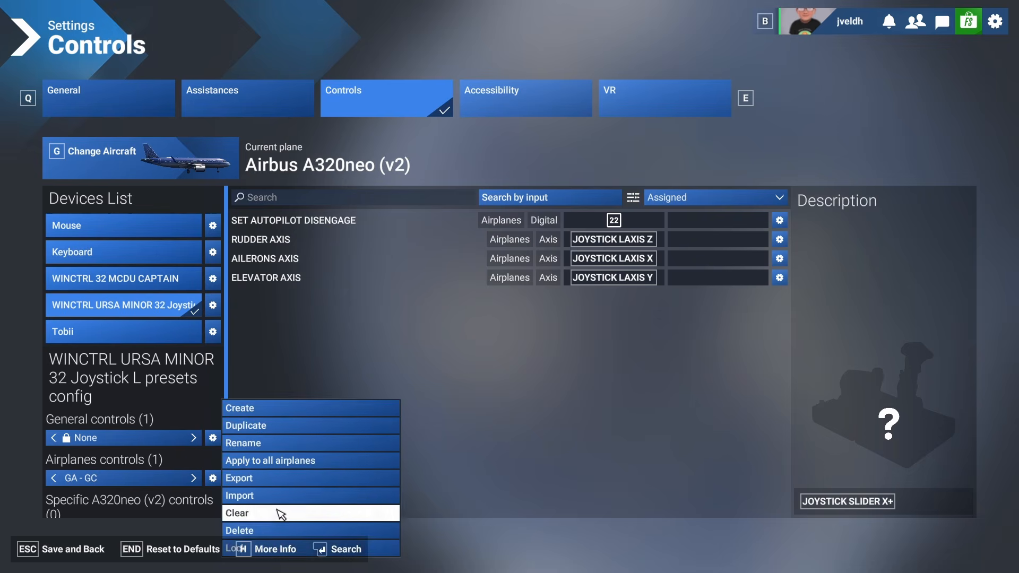
pyautogui.click(275, 531)
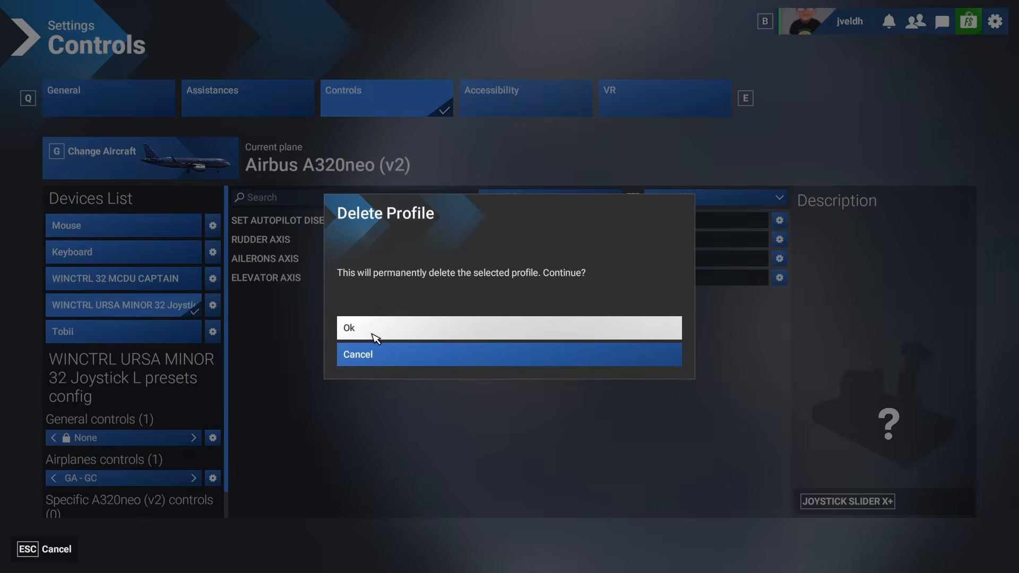
pyautogui.click(404, 333)
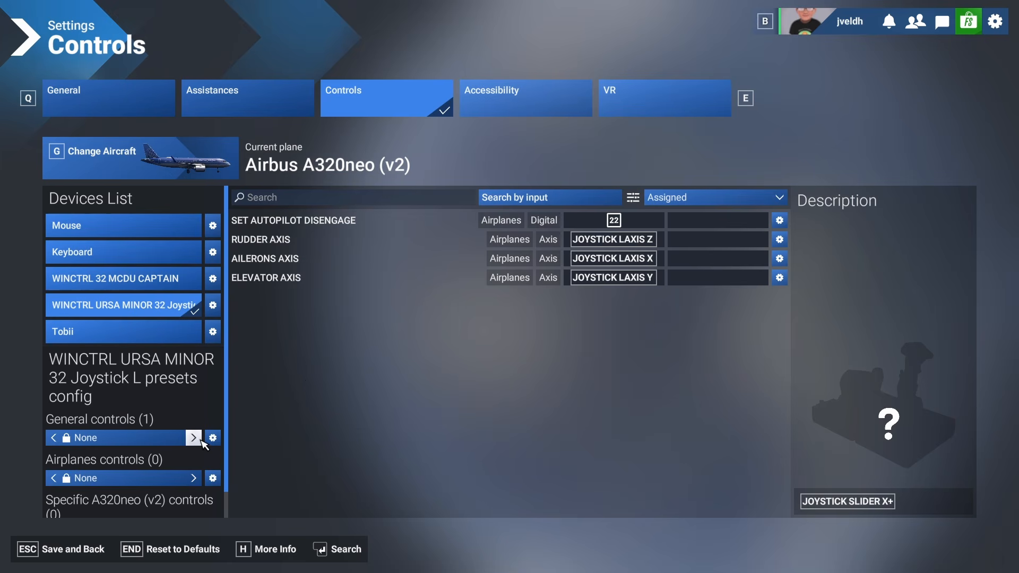
# - Create a new general controls profile named GA - GC for the URSA MINOR joystick
pyautogui.click(55, 441)
pyautogui.click(54, 438)
pyautogui.click(213, 438)
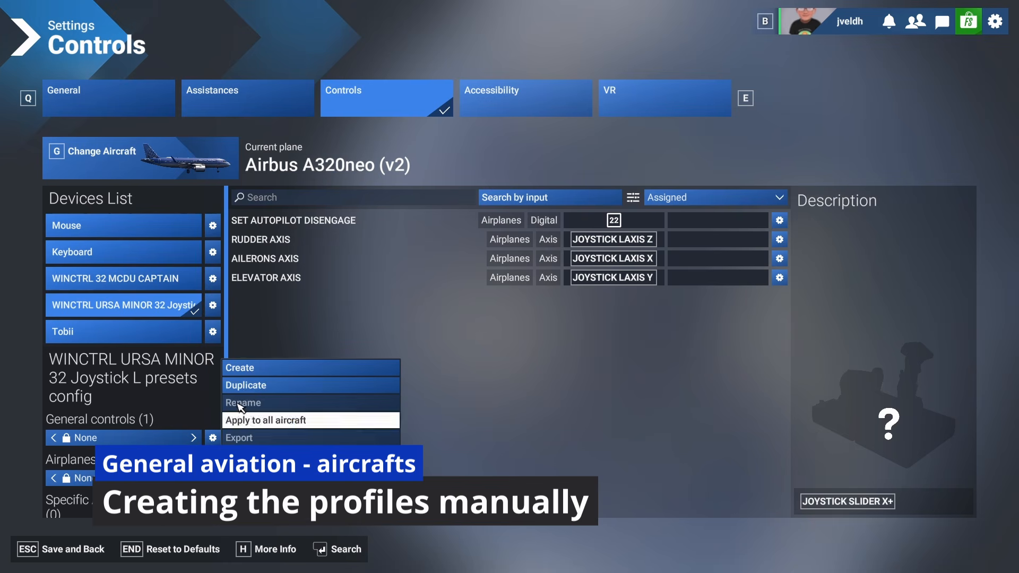
pyautogui.click(257, 370)
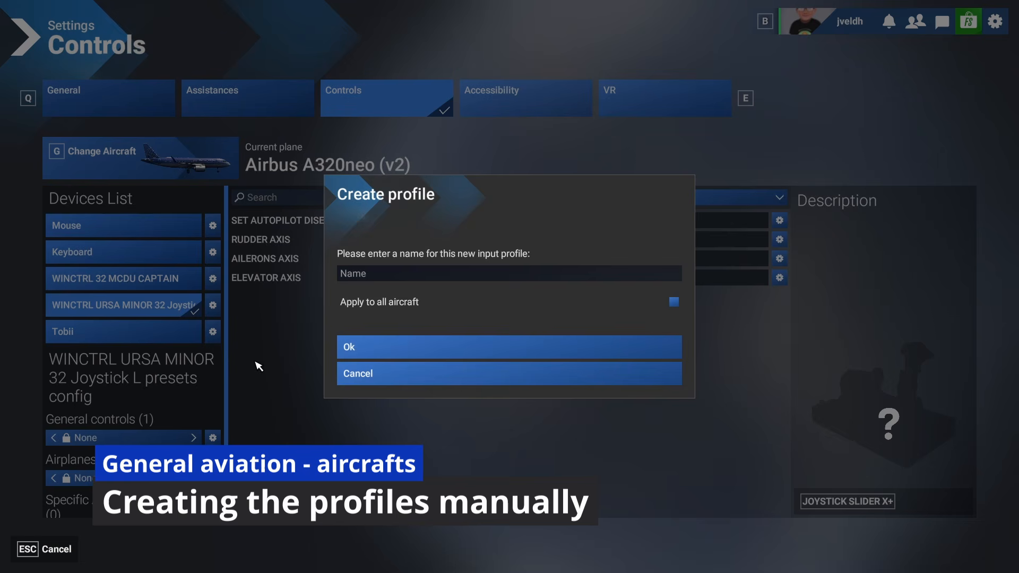
pyautogui.click(364, 276)
pyautogui.write('G')
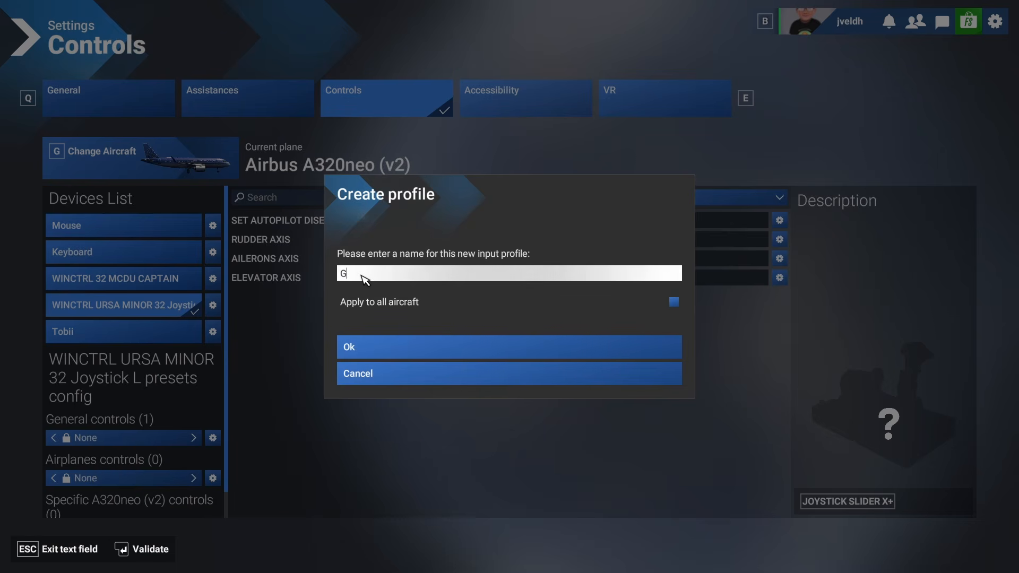
pyautogui.write('A - GC')
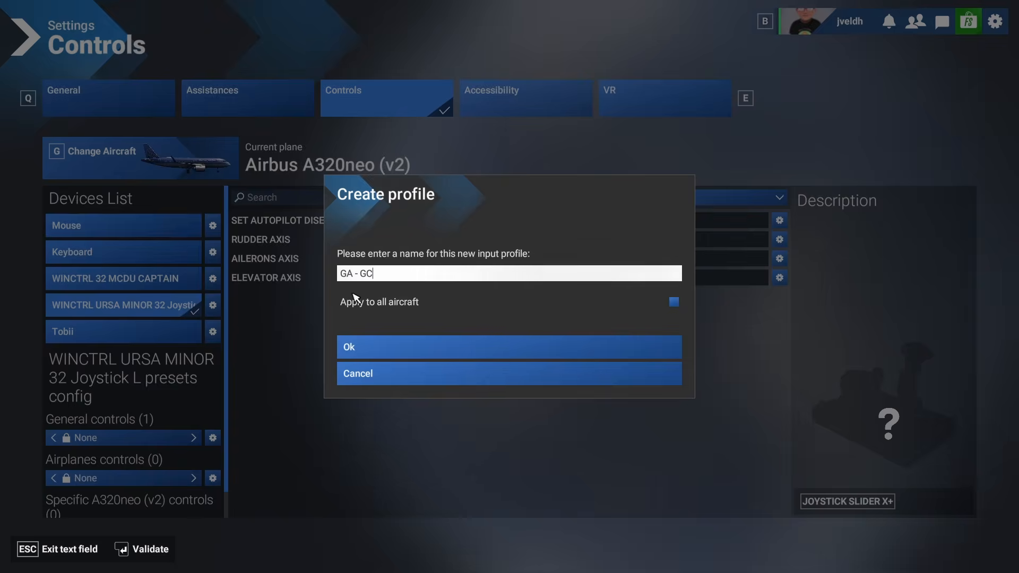
pyautogui.press('Return')
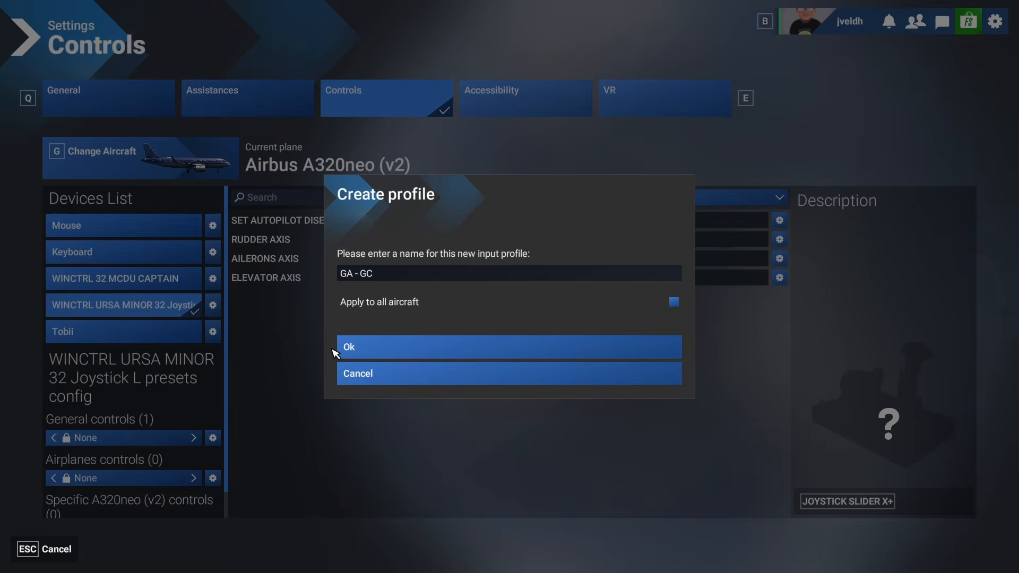
pyautogui.click(361, 348)
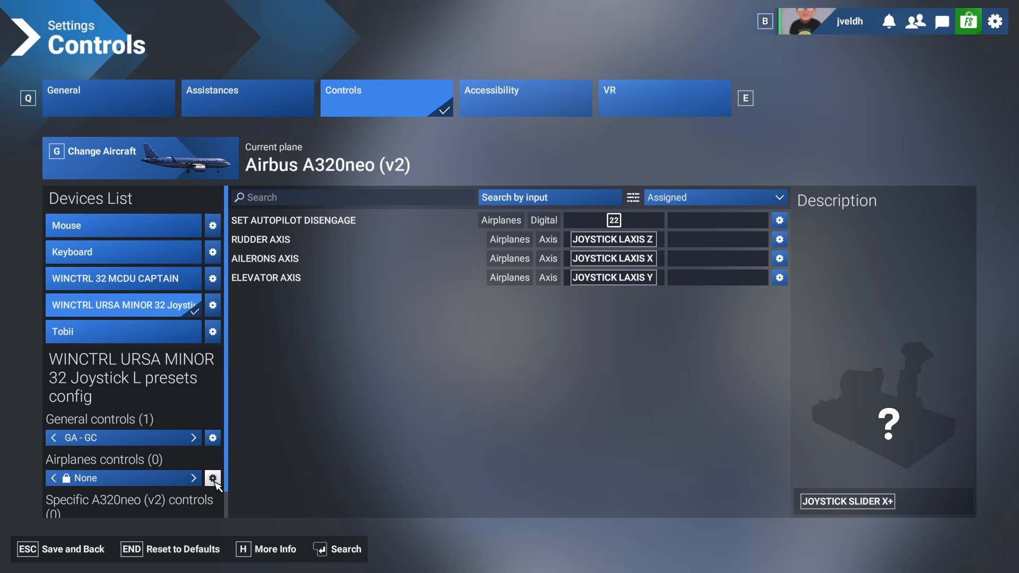
# - Create a new airplanes controls profile named GA - AC for the joystick
pyautogui.click(213, 478)
pyautogui.click(330, 406)
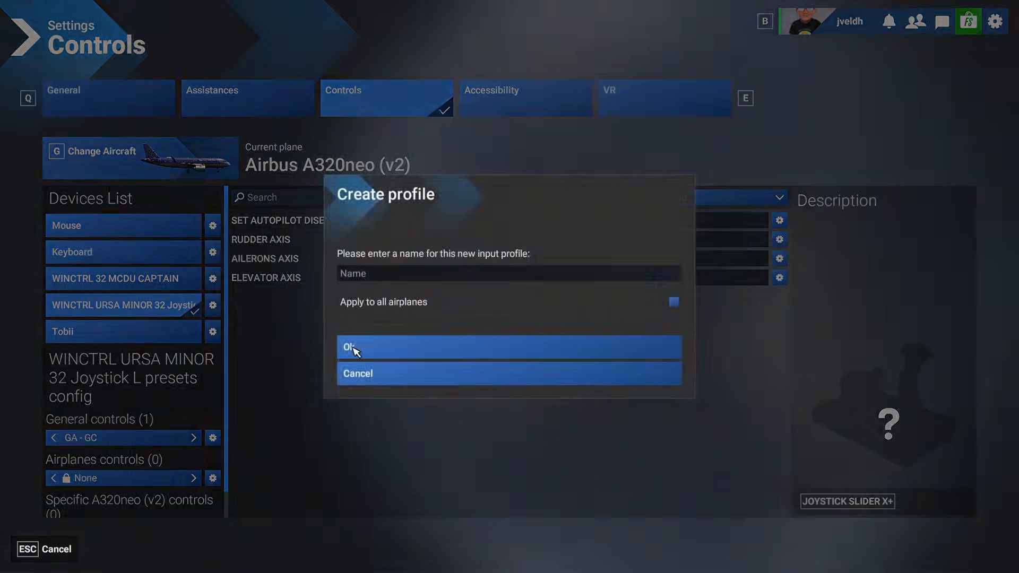
pyautogui.click(359, 272)
pyautogui.write('GA')
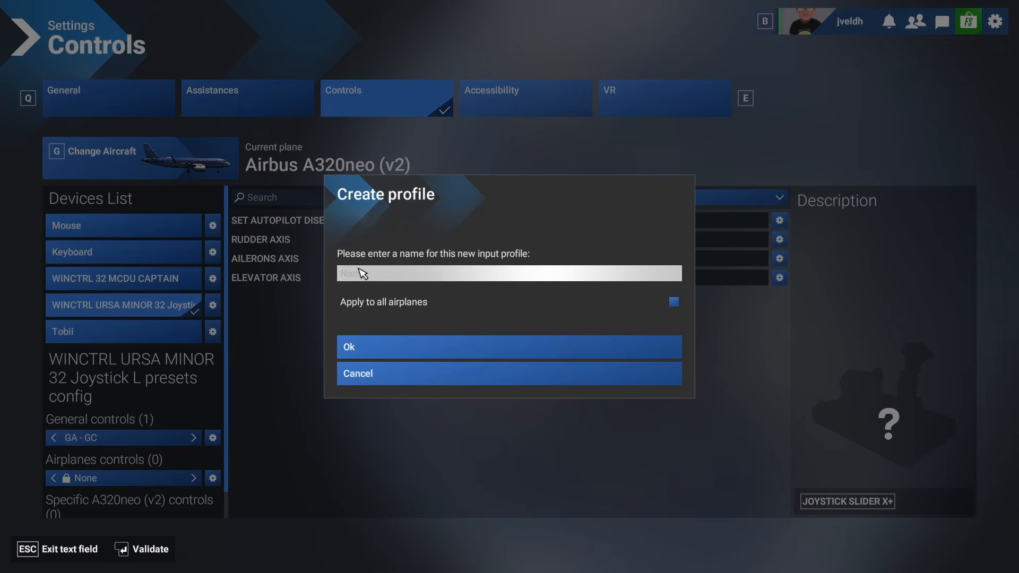
pyautogui.write(' -')
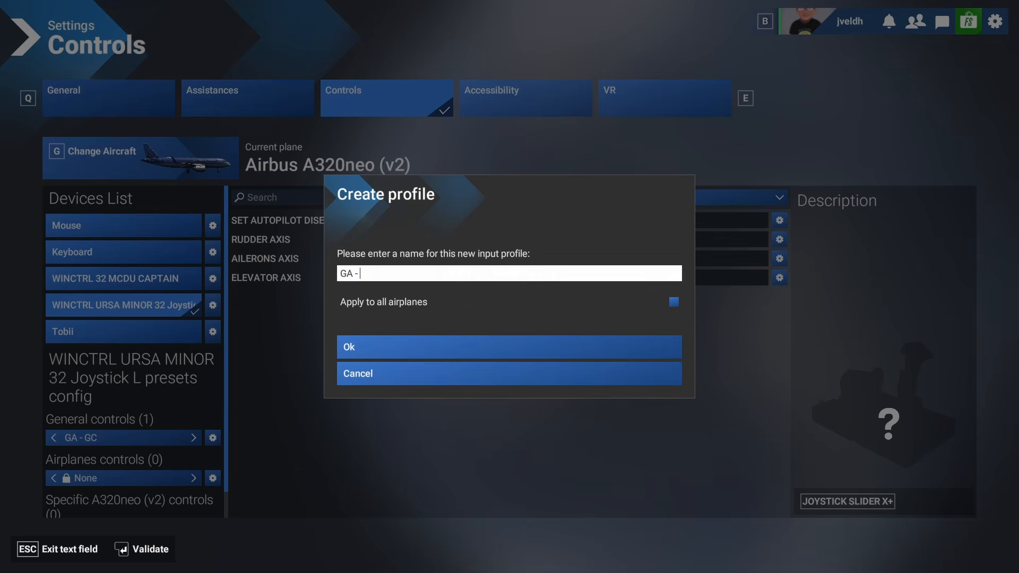
pyautogui.write(' AC')
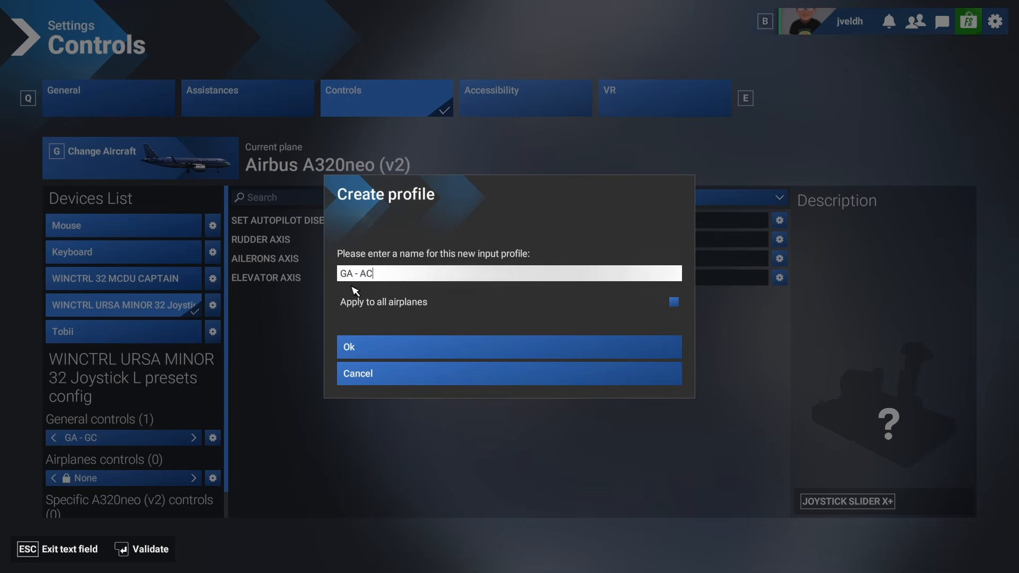
pyautogui.press('Return')
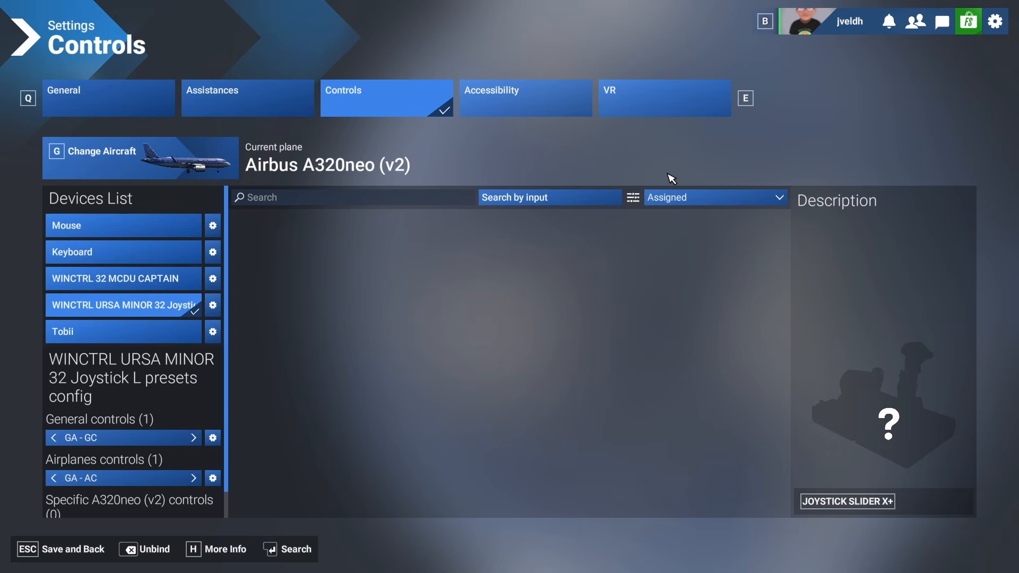
# - Filter the control list to Essential bindings and browse through them
pyautogui.click(685, 198)
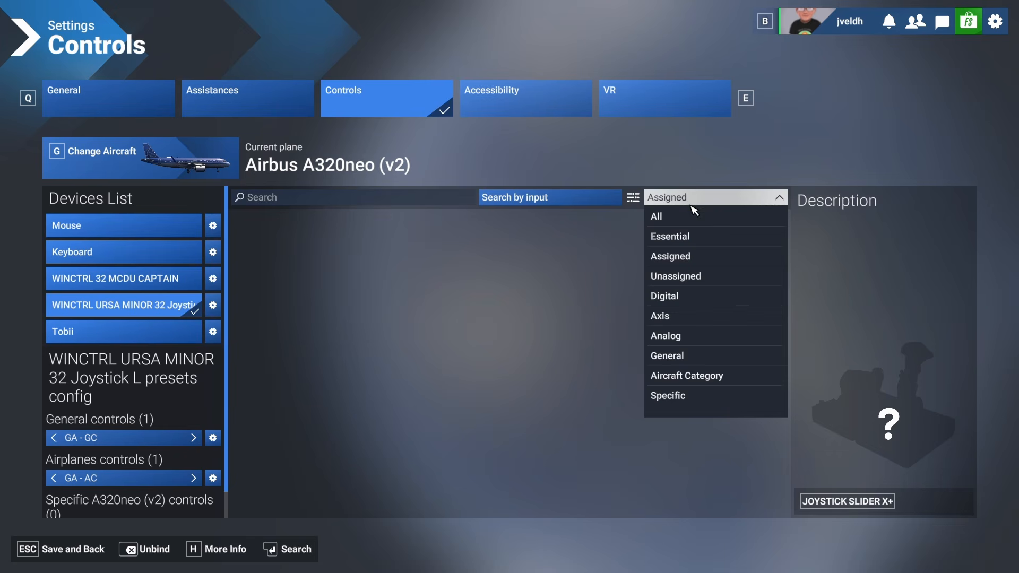
pyautogui.click(687, 240)
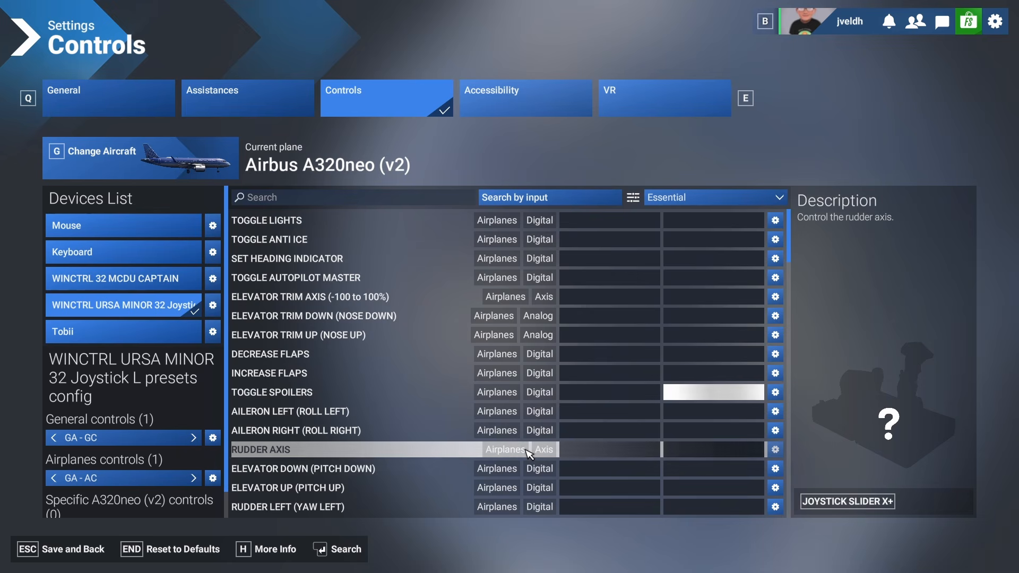
pyautogui.scroll(-2, 529, 452)
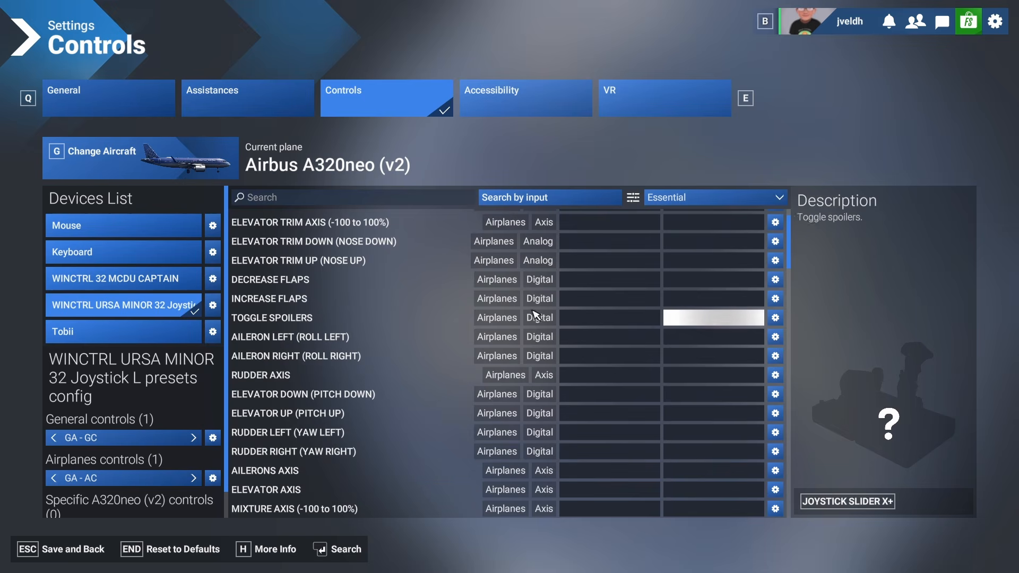
# - Bind the rudder axis to the joystick's LAXIS Z axis
pyautogui.scroll(2, 533, 274)
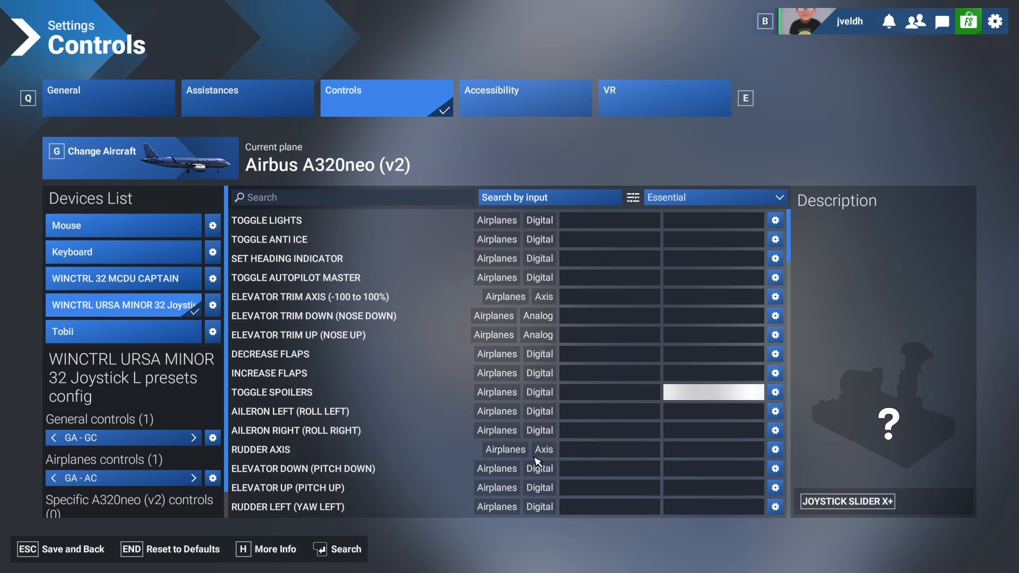
pyautogui.click(584, 450)
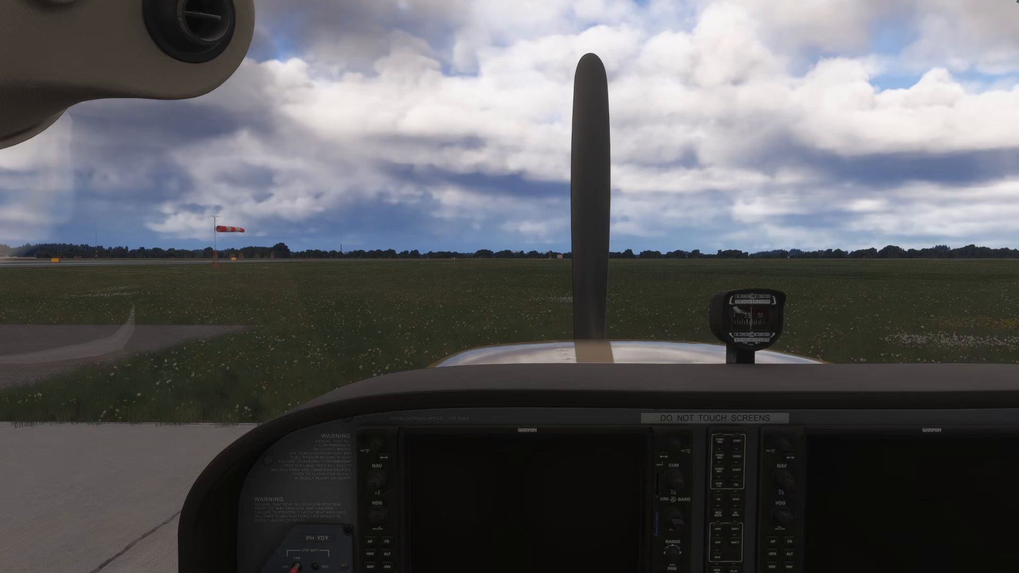
# - Switch the camera to the External view and close the camera panel
pyautogui.moveTo(484, 12)
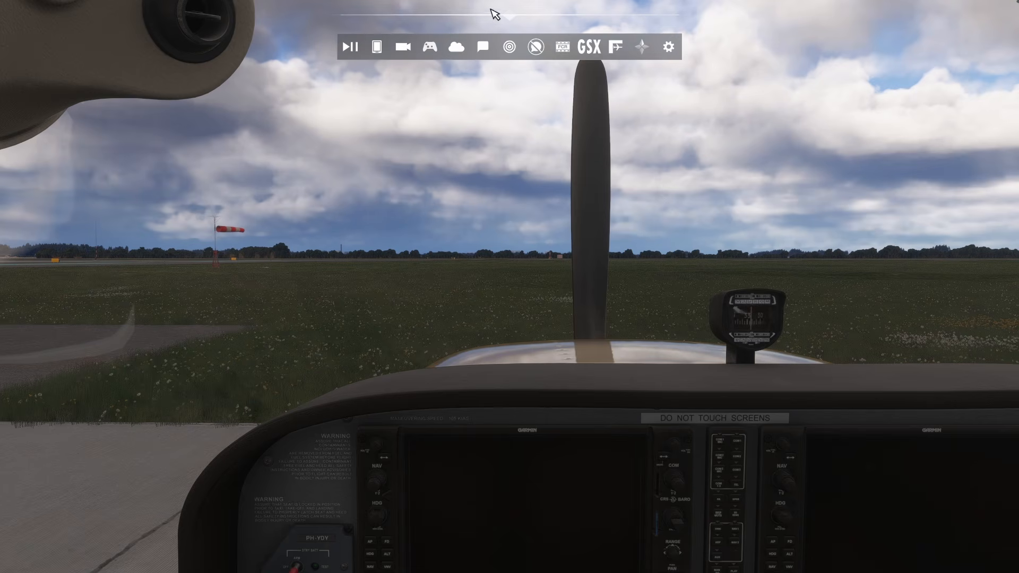
pyautogui.click(404, 46)
pyautogui.click(132, 209)
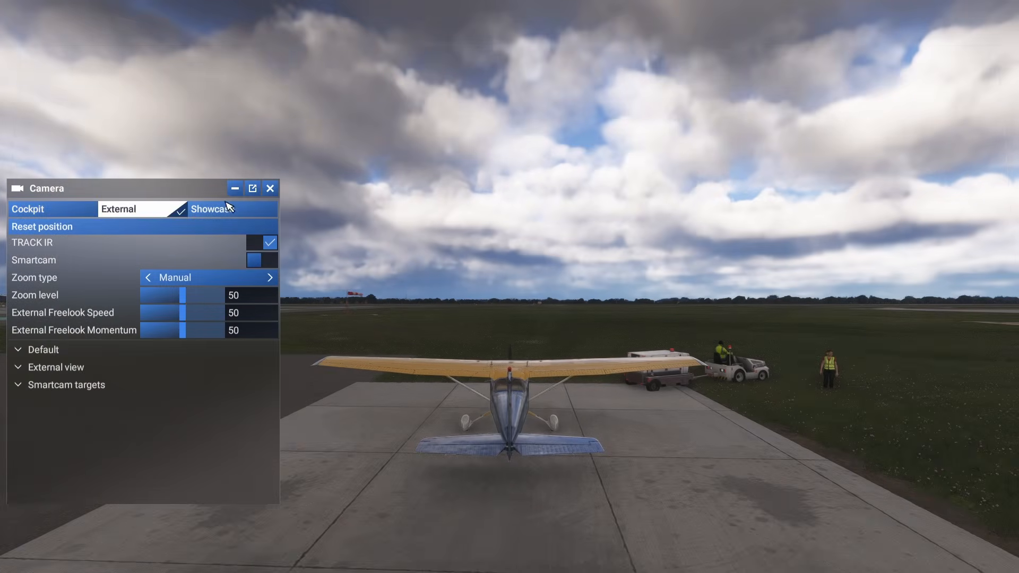
pyautogui.click(271, 189)
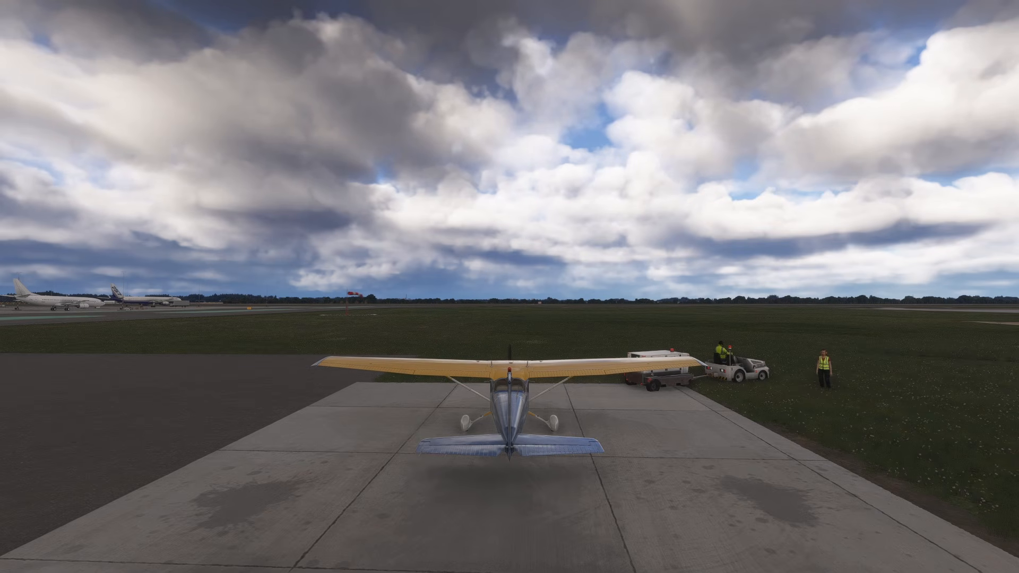
# - In the joystick's Essential controls, search for axis and bind the ailerons axis to LAXIS X and elevator axis to LAXIS Y
pyautogui.press('Escape')
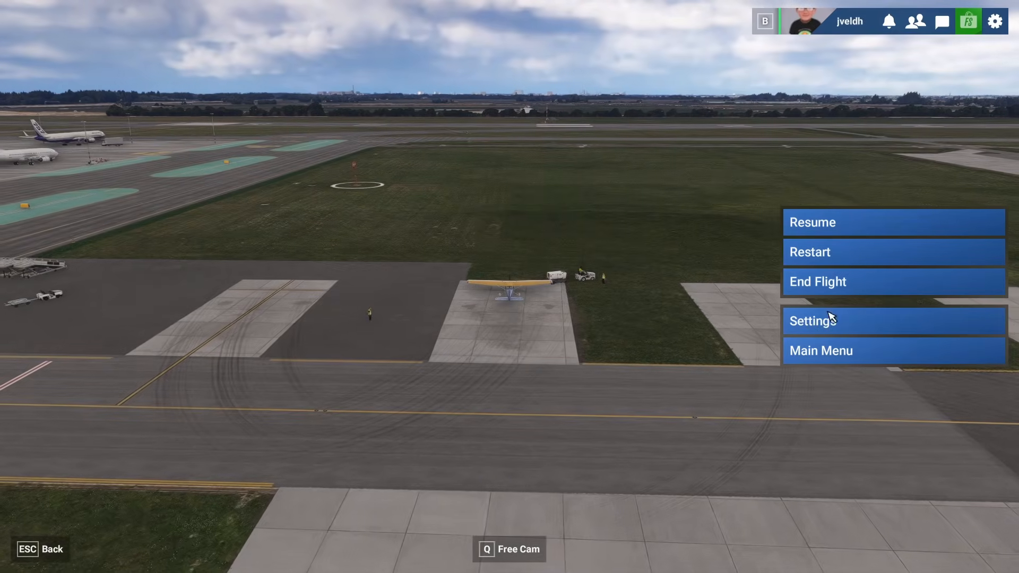
pyautogui.click(830, 317)
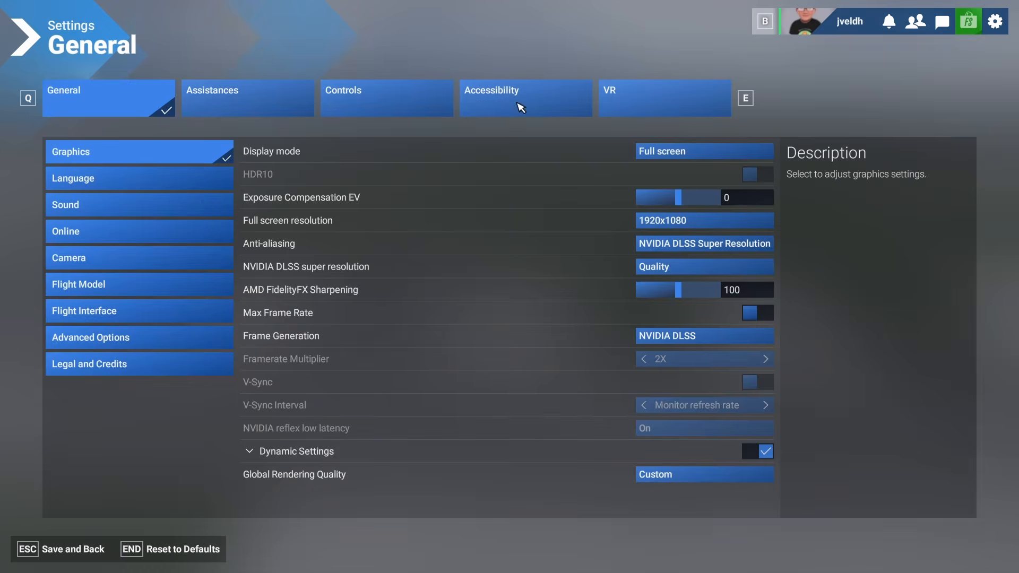
pyautogui.click(412, 95)
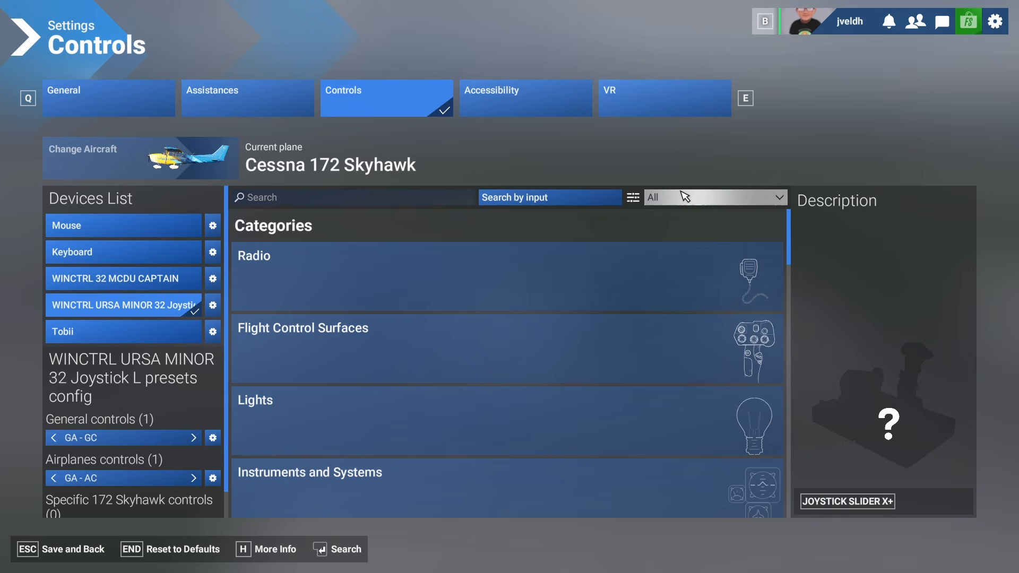
pyautogui.click(683, 197)
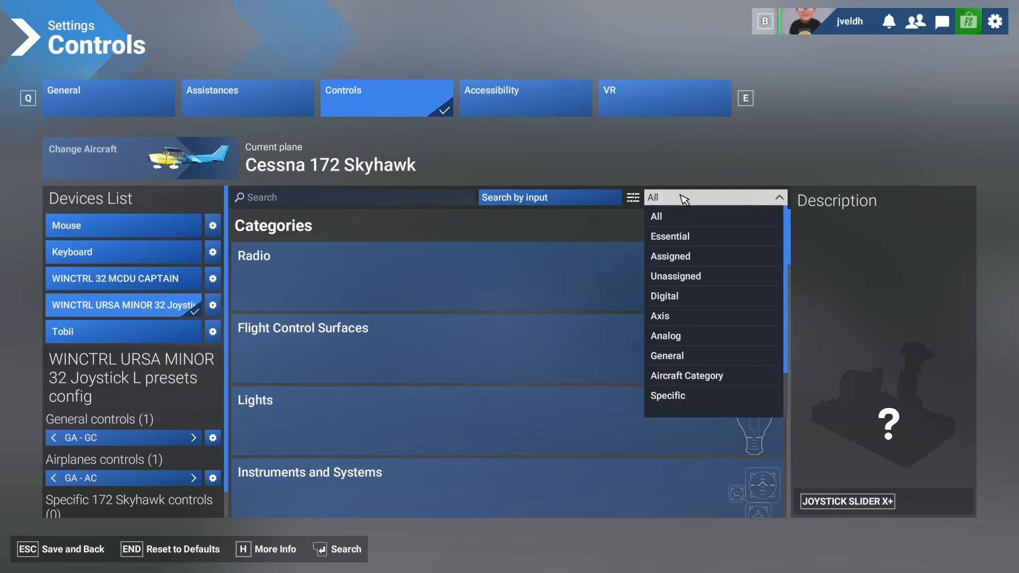
pyautogui.click(687, 237)
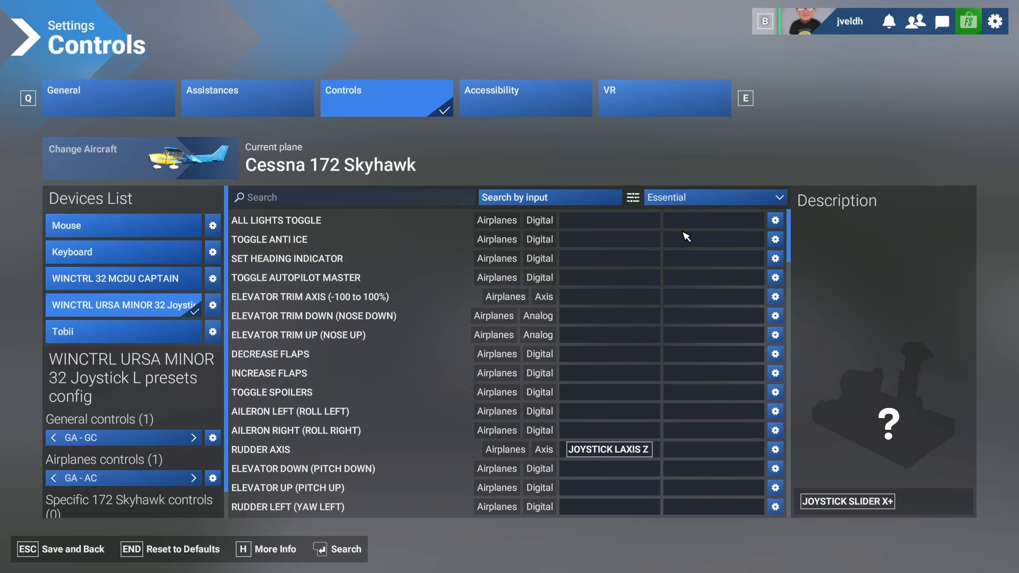
pyautogui.click(320, 204)
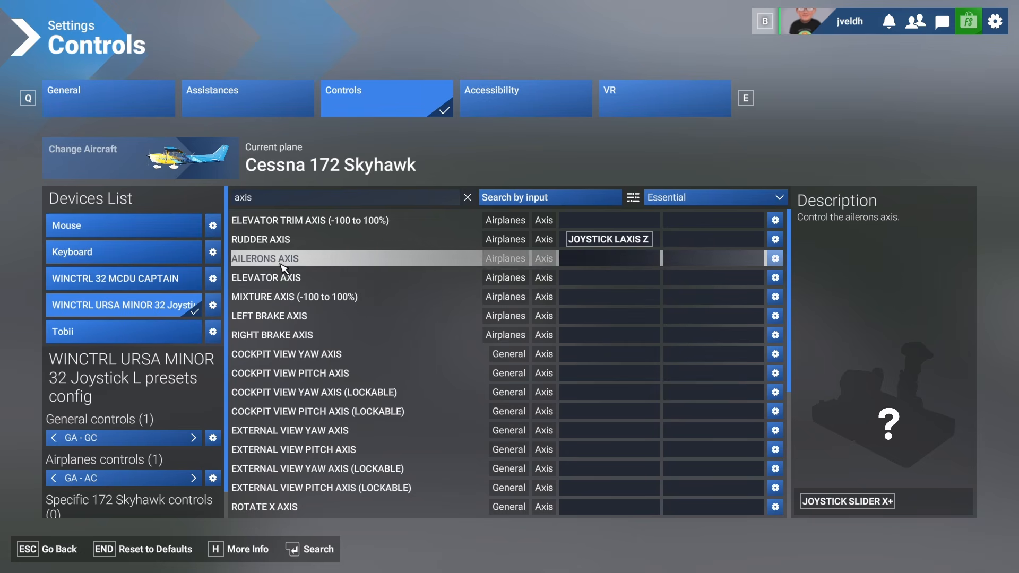
pyautogui.click(591, 259)
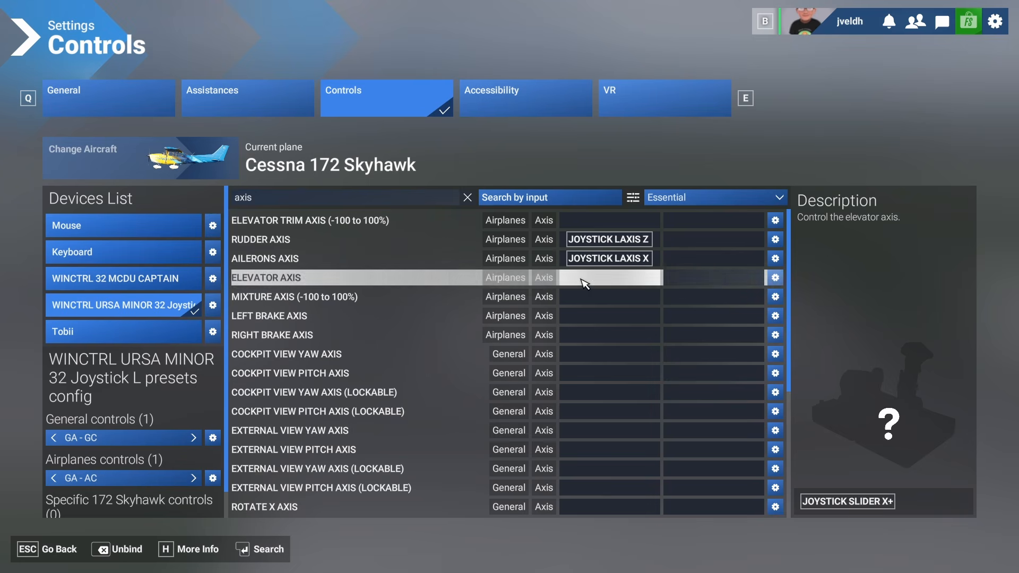
pyautogui.click(586, 278)
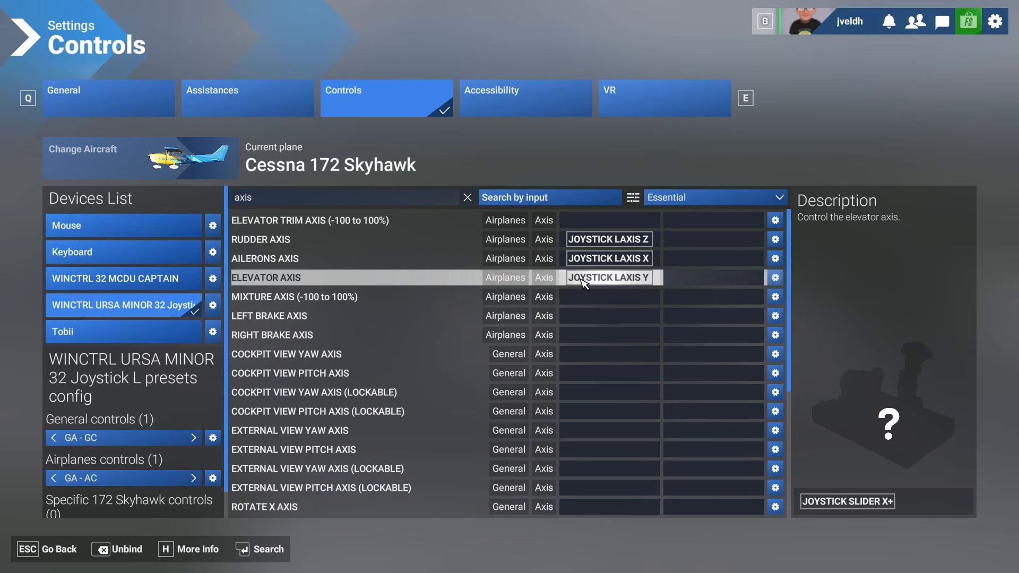
# - Save the bindings, resume the flight, and reopen the joystick's controls filtered to Essential
pyautogui.press('BackSpace')
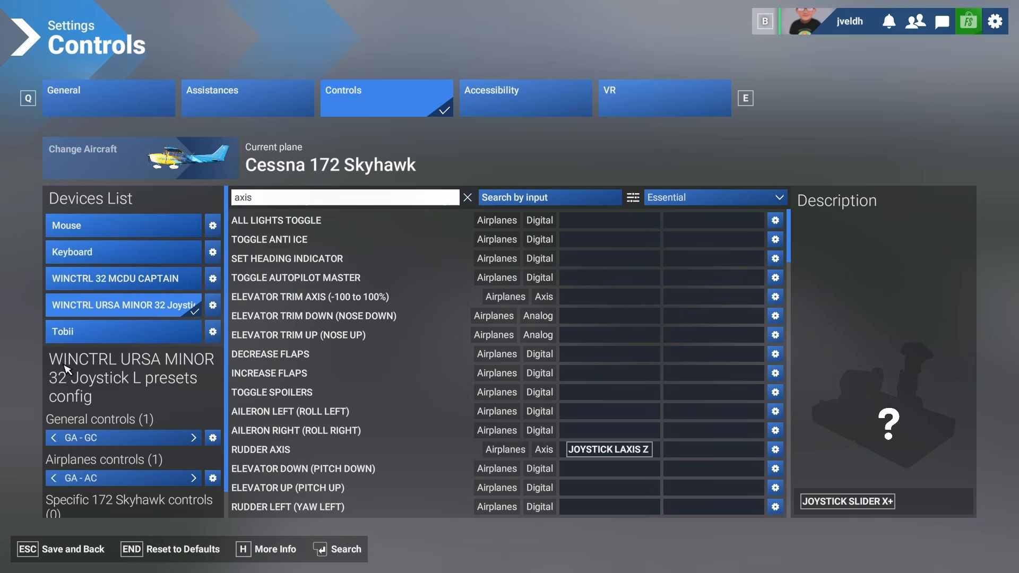
pyautogui.click(83, 557)
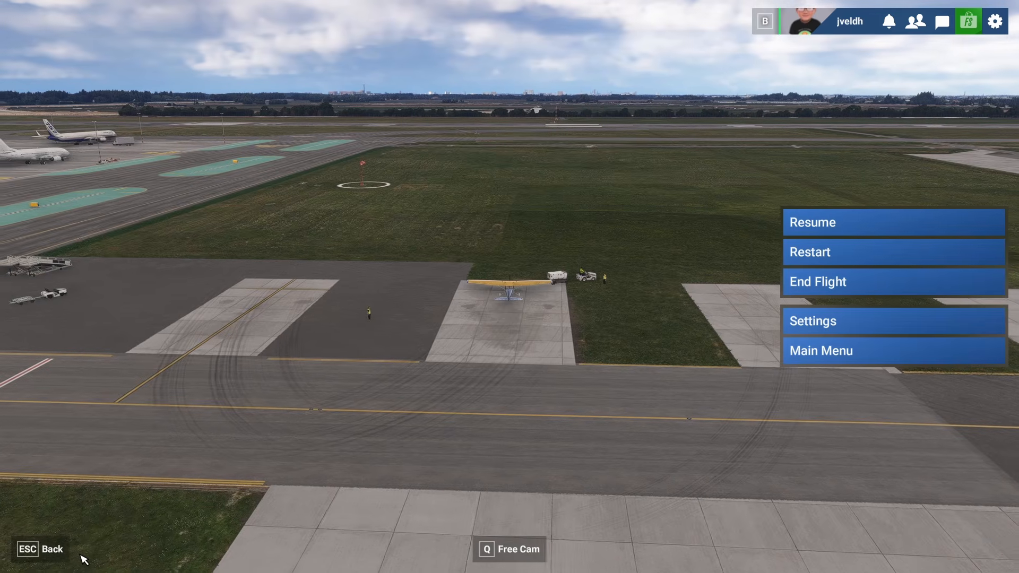
pyautogui.press('Escape')
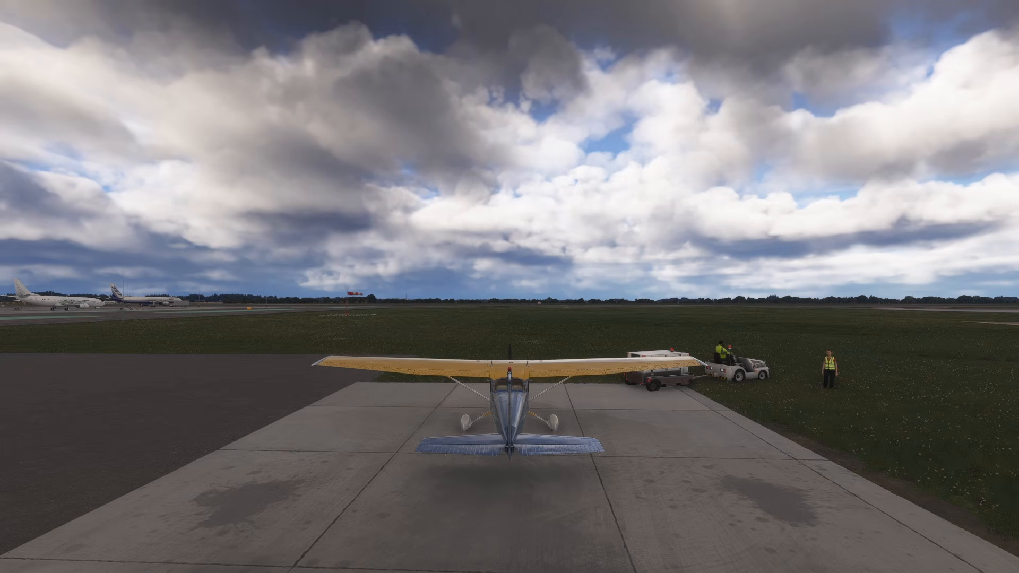
pyautogui.press('Escape')
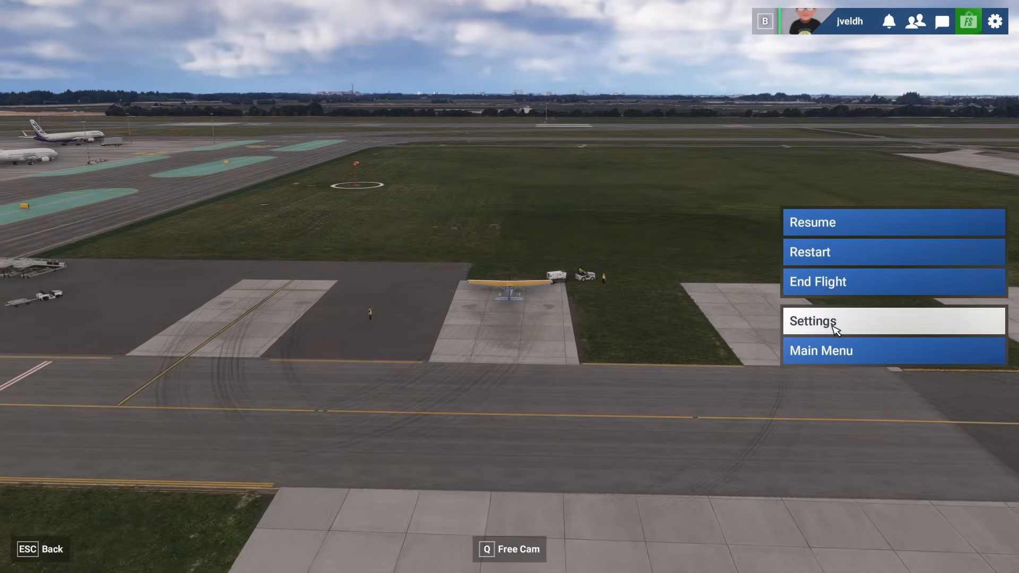
pyautogui.click(832, 326)
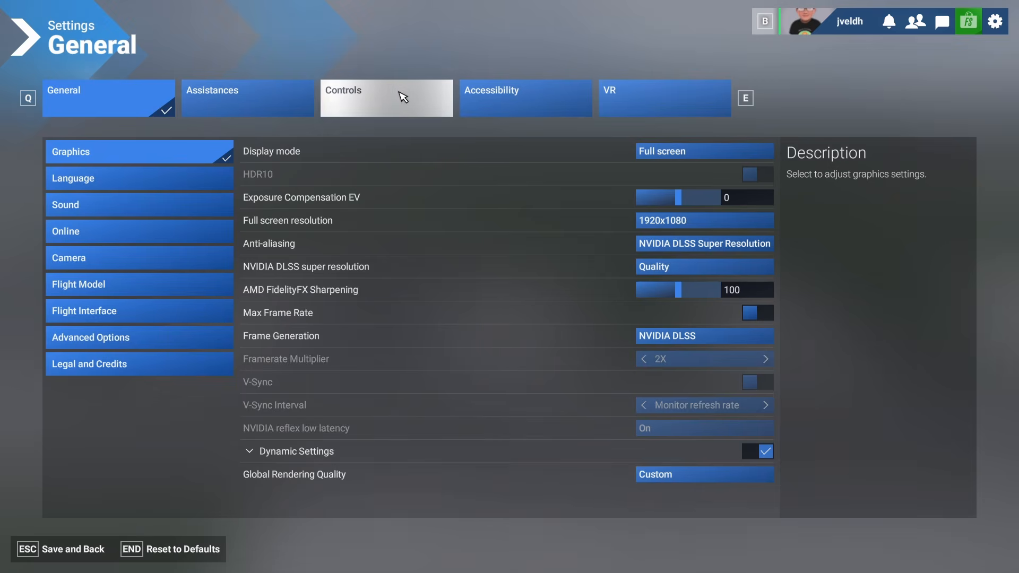
pyautogui.click(404, 97)
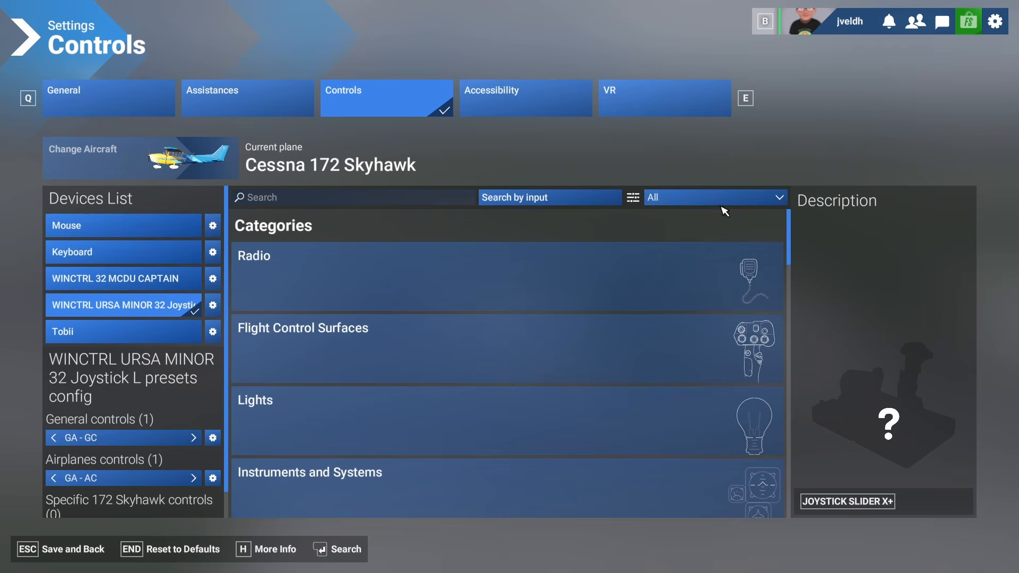
pyautogui.click(689, 198)
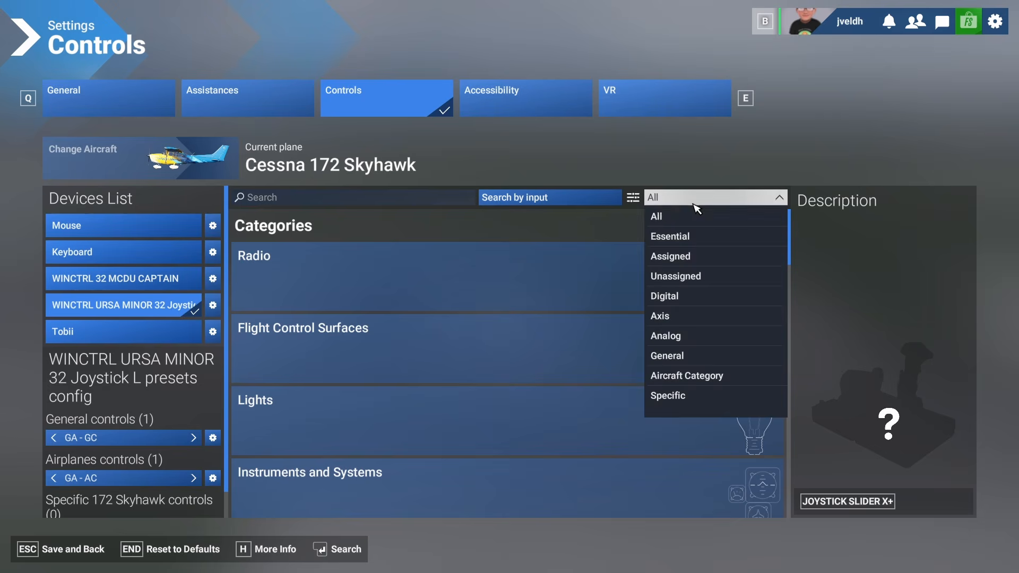
pyautogui.click(675, 238)
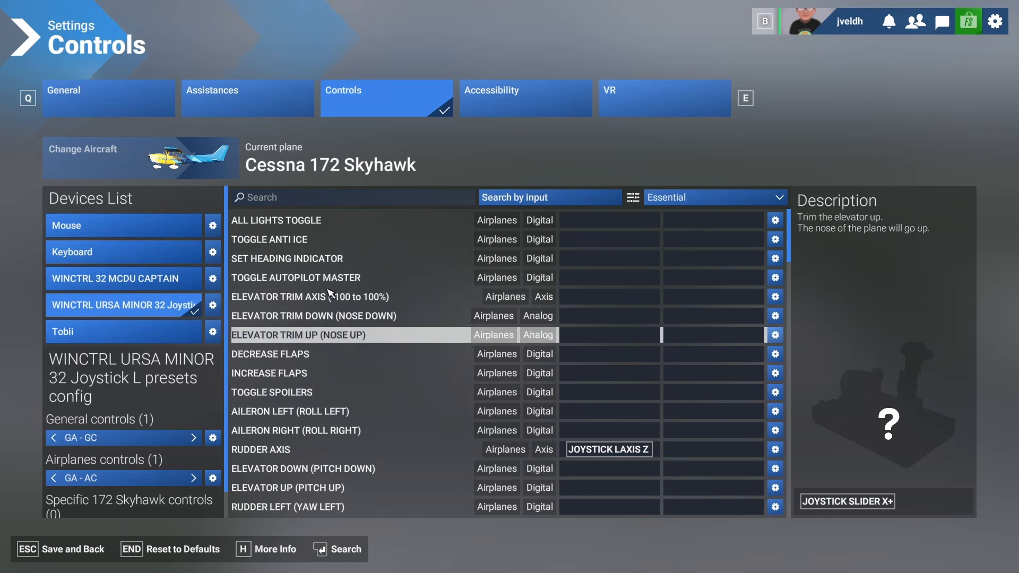
# - Search for park and bind Toggle Parking Brakes to joystick button 1
pyautogui.click(310, 199)
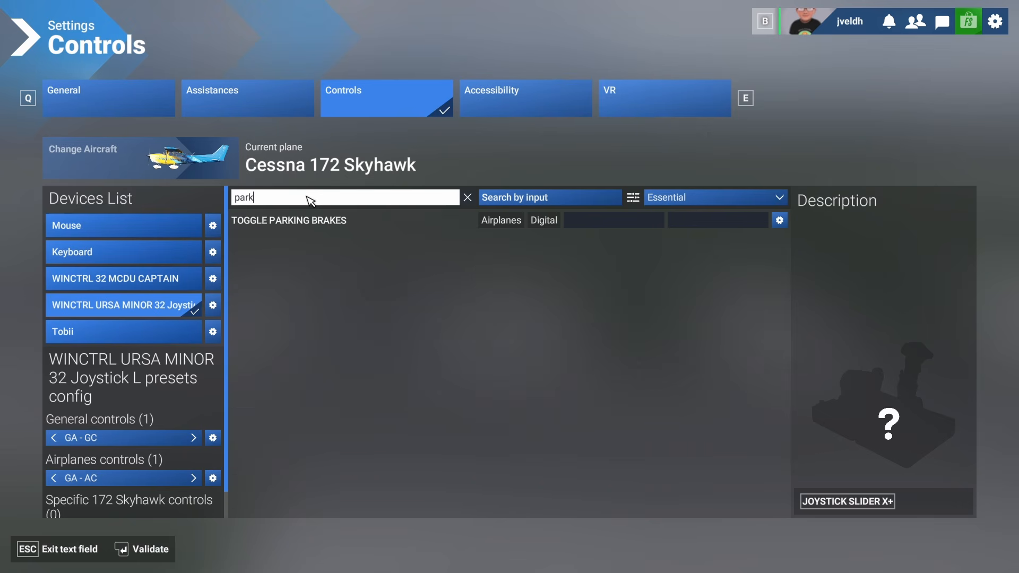
pyautogui.click(295, 227)
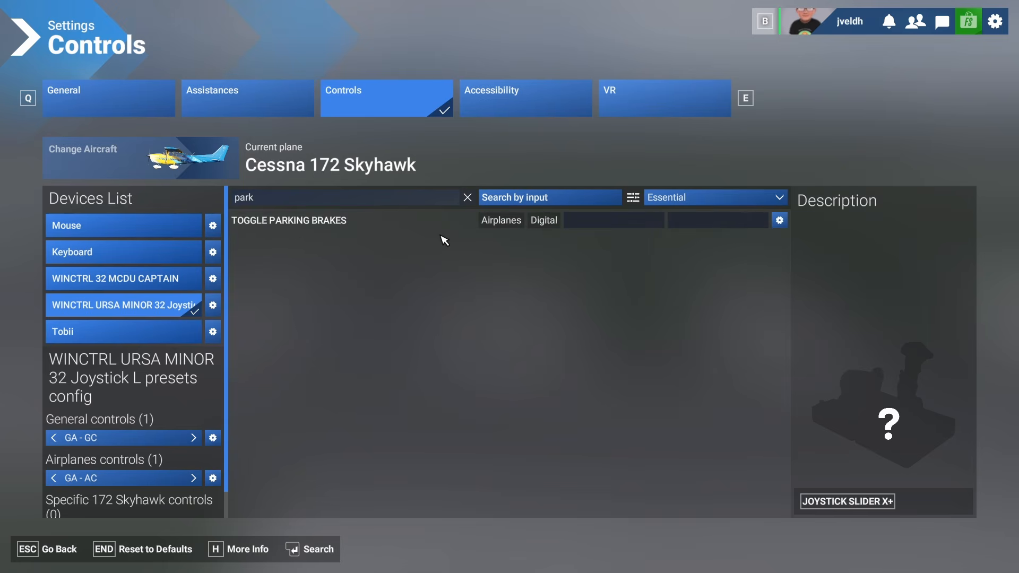
pyautogui.click(588, 220)
# - Search for brake and bind the Brakes control to joystick button 3
pyautogui.click(297, 198)
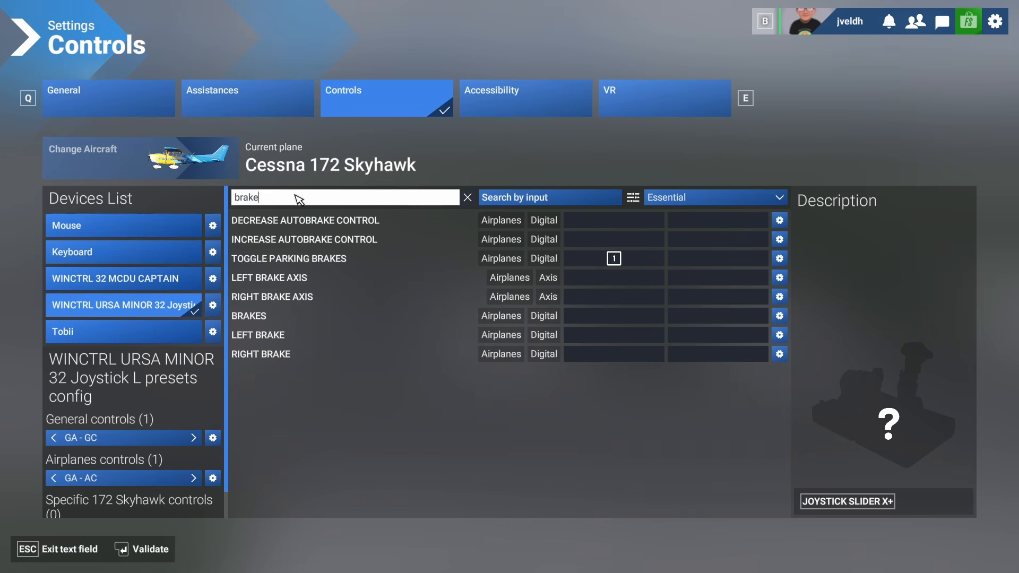
pyautogui.click(322, 300)
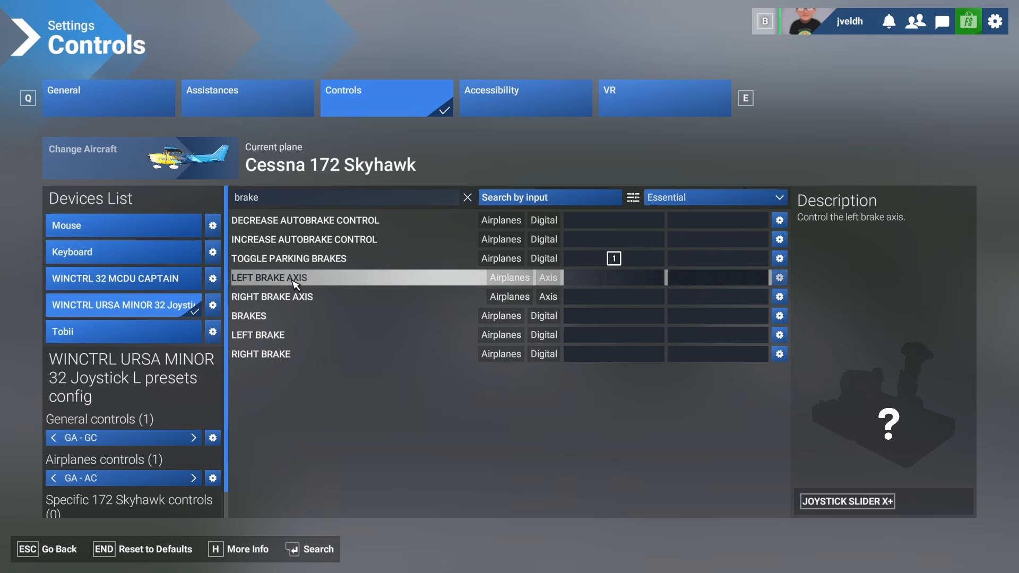
pyautogui.click(594, 317)
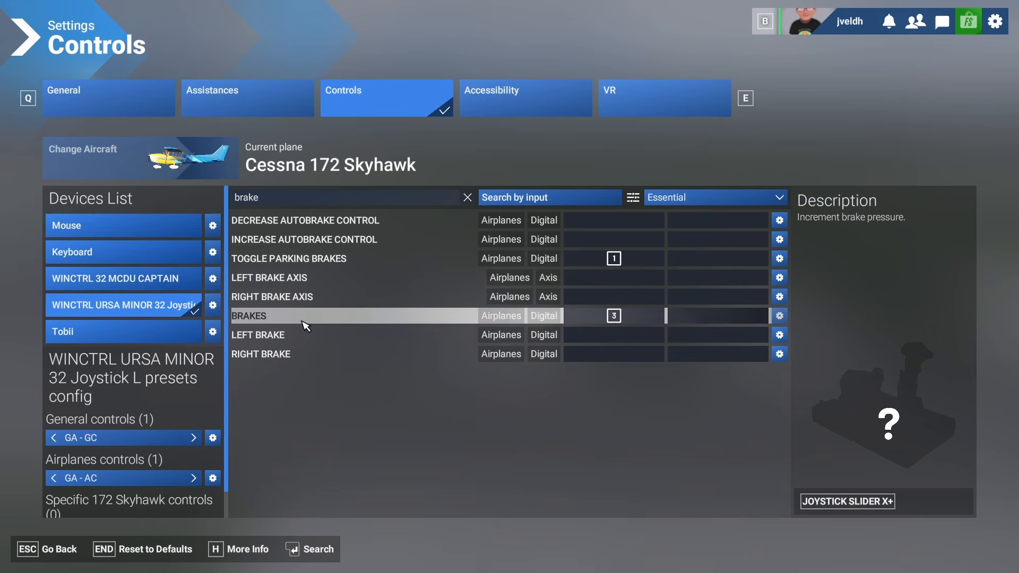
# - Search for flaps and bind Decrease Flaps to button 4 and Increase Flaps to button 2
pyautogui.click(286, 201)
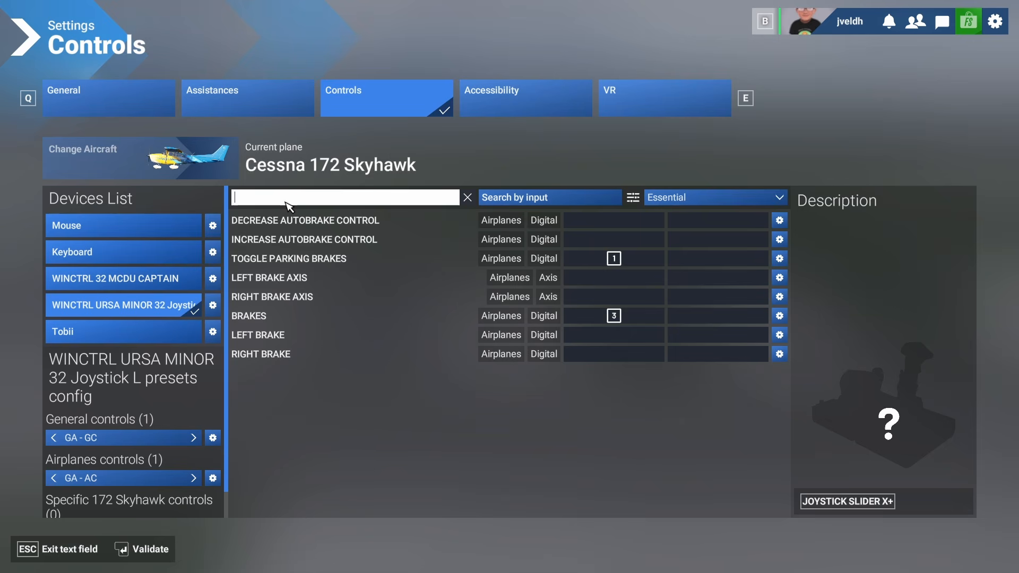
pyautogui.write('flaps')
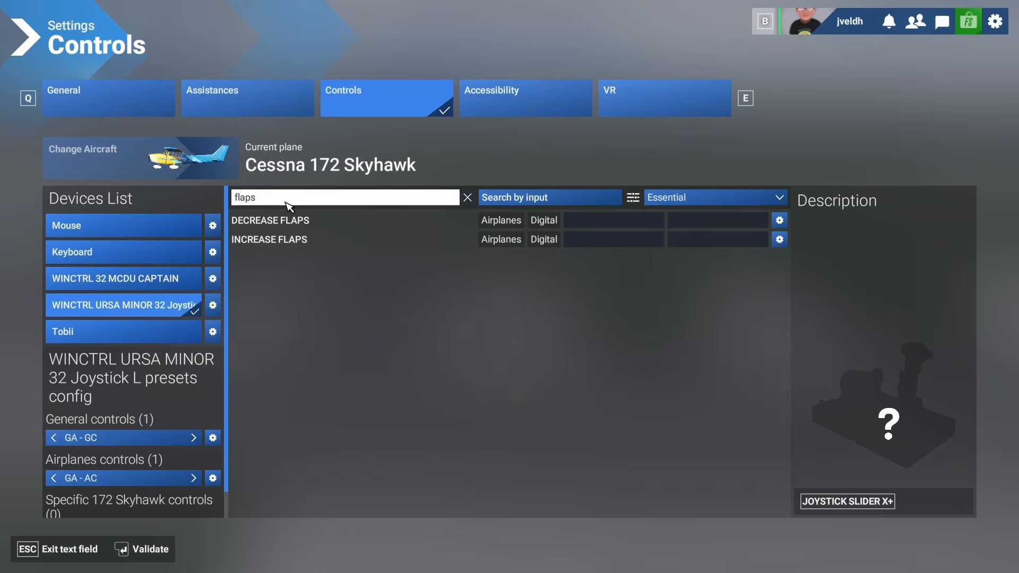
pyautogui.press('Return')
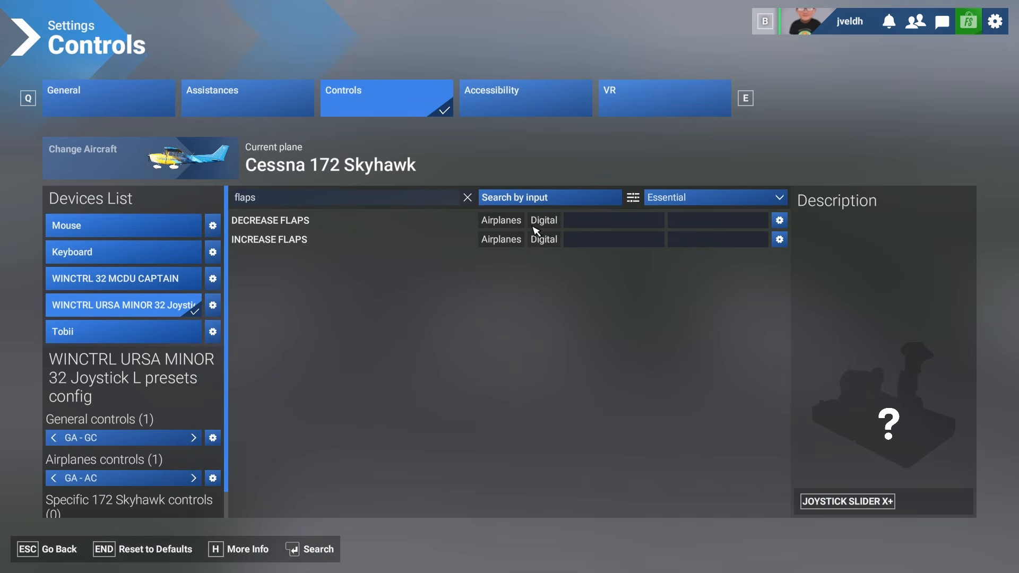
pyautogui.click(579, 222)
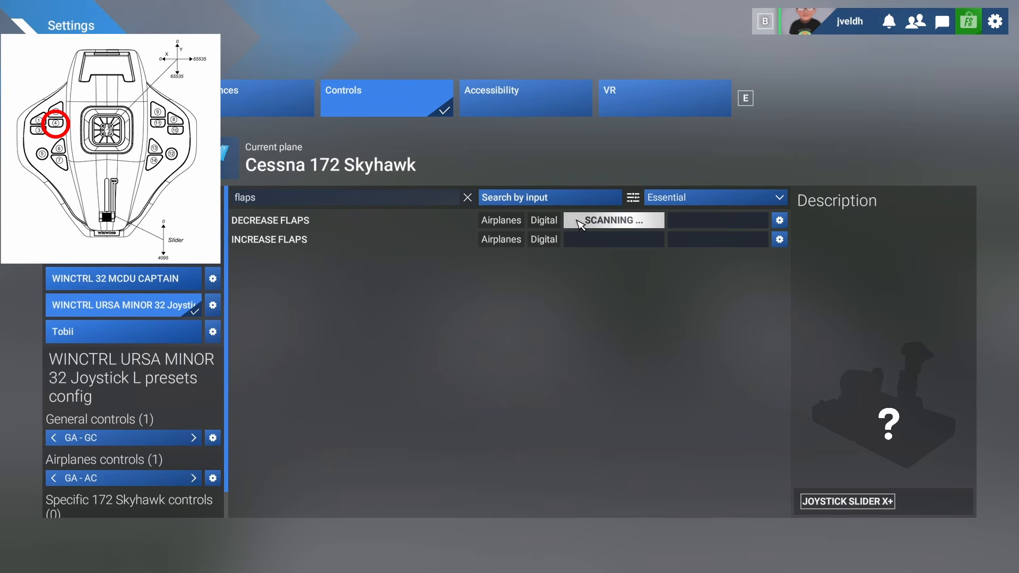
pyautogui.click(593, 242)
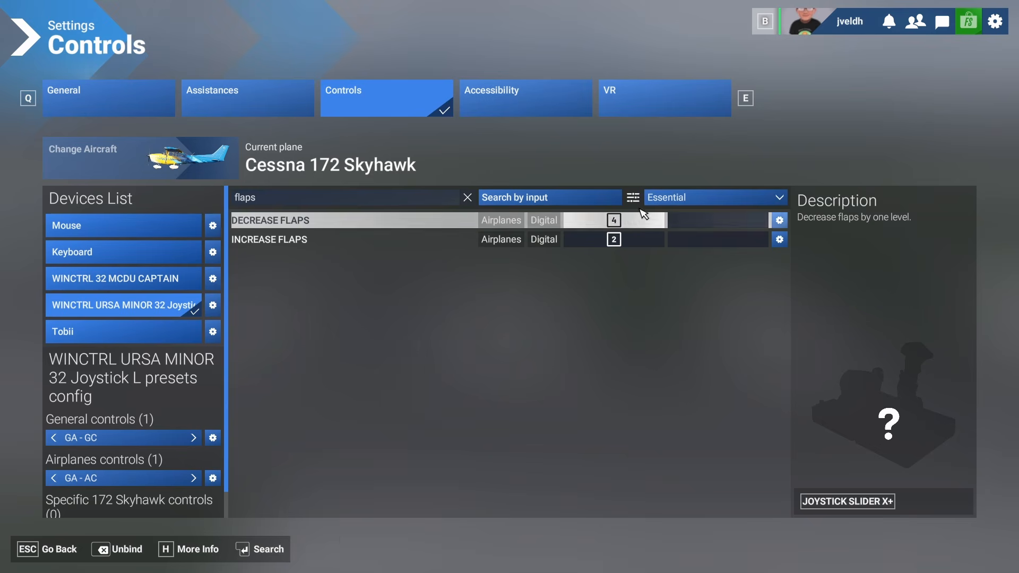
# - Clear the search and bind Elevator Trim Down to button 6 and Elevator Trim Up to button 7
pyautogui.click(468, 198)
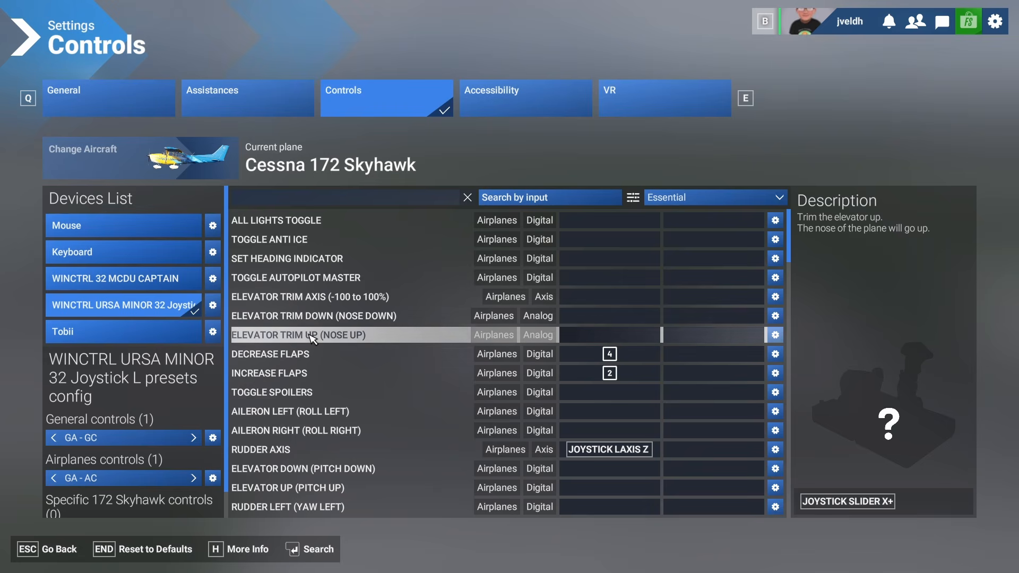
pyautogui.click(574, 322)
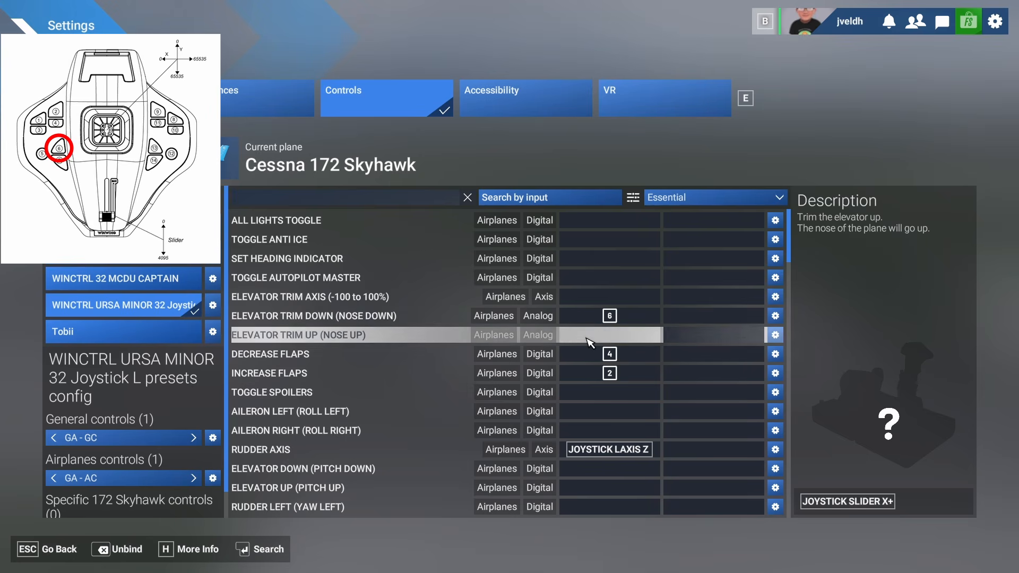
pyautogui.click(585, 339)
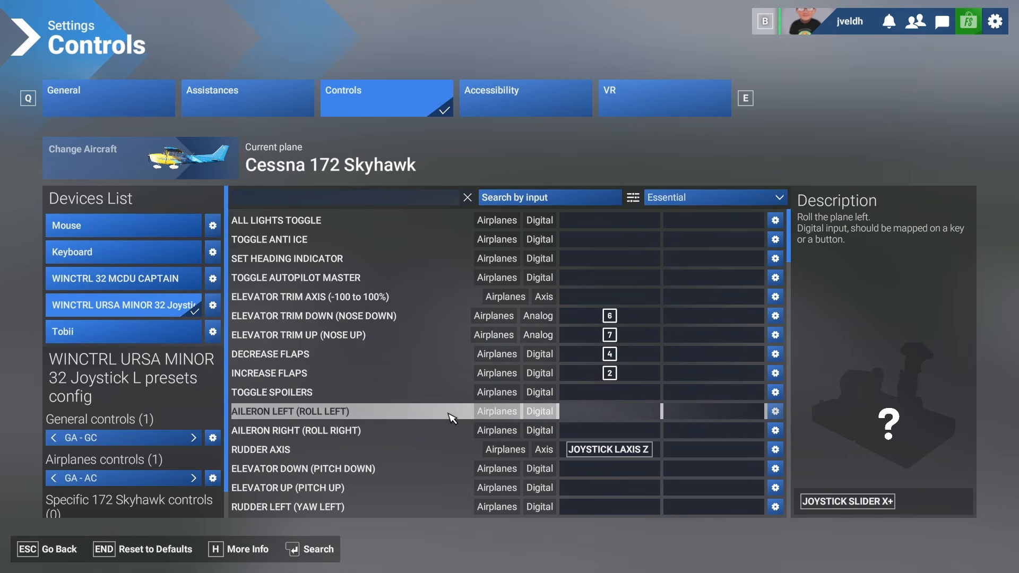
pyautogui.scroll(-2, 403, 417)
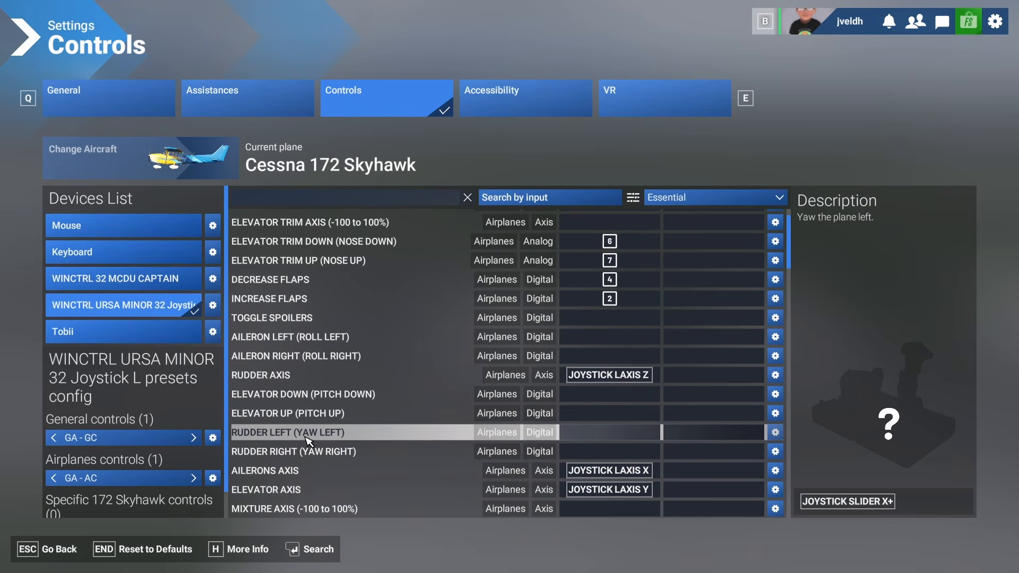
# - Search for throttle axis with the filter set to All and bind Throttle Axis to the joystick slider
pyautogui.scroll(-2, 310, 441)
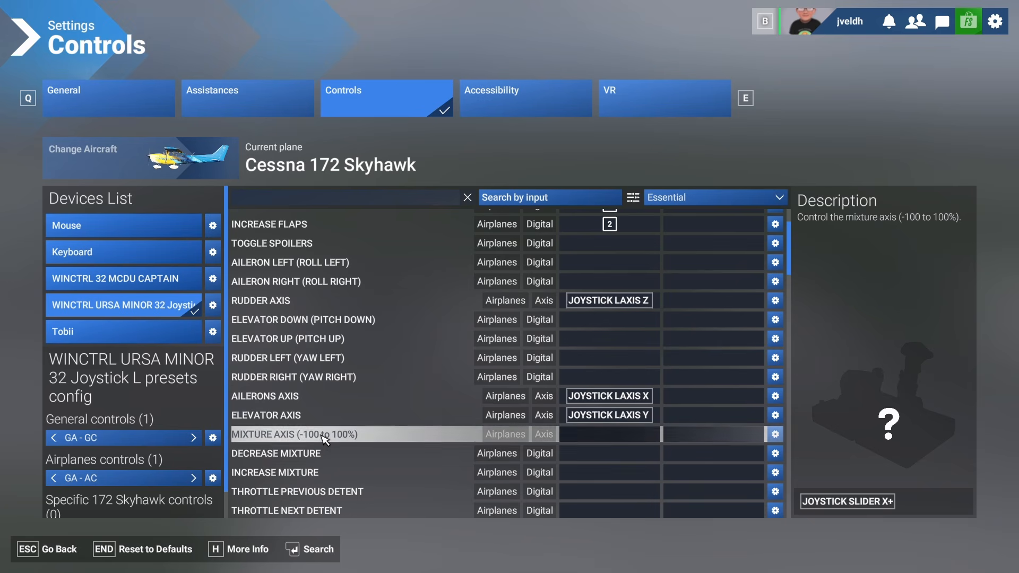
pyautogui.scroll(-2, 321, 443)
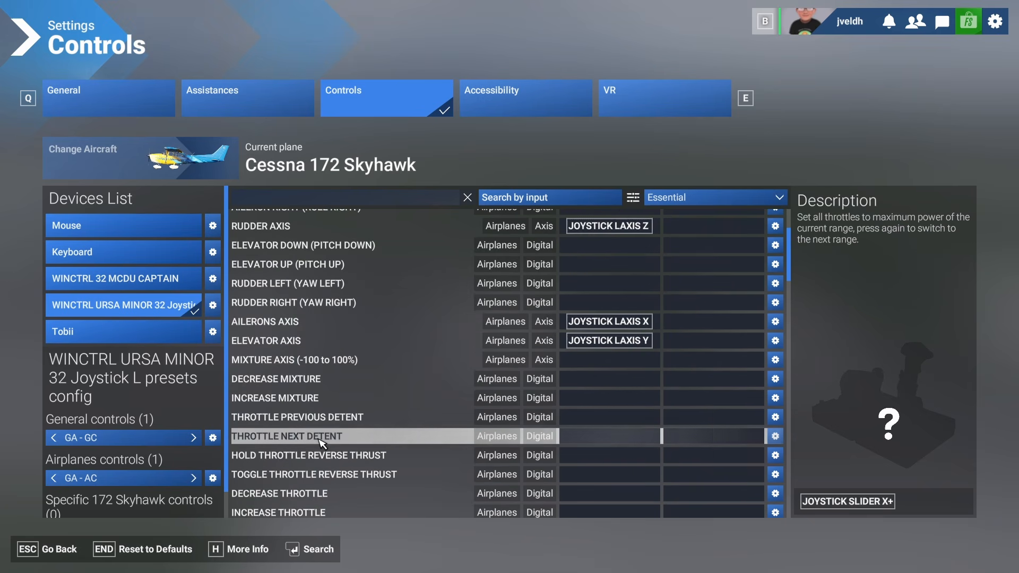
pyautogui.scroll(-2, 322, 442)
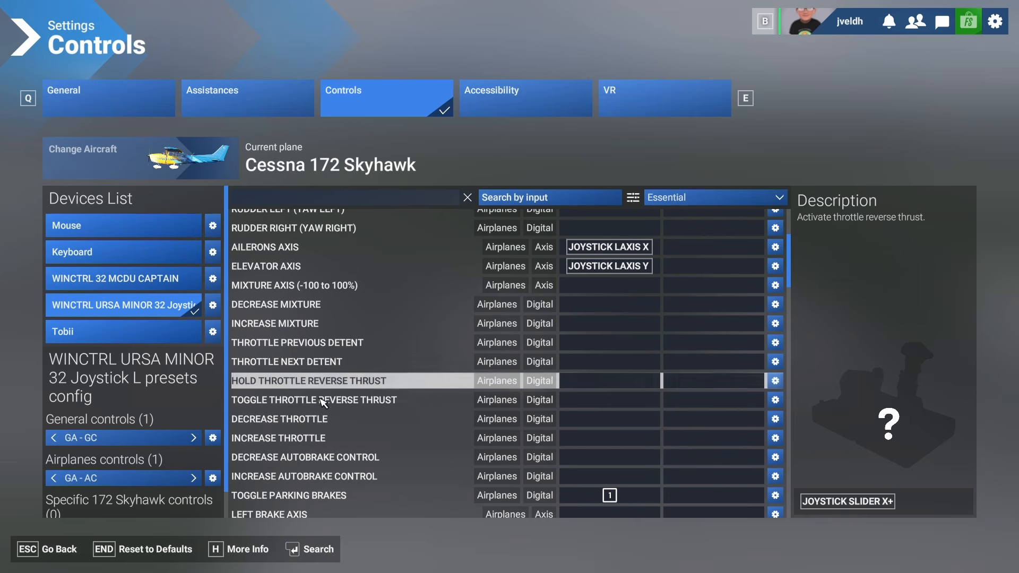
pyautogui.scroll(-2, 324, 394)
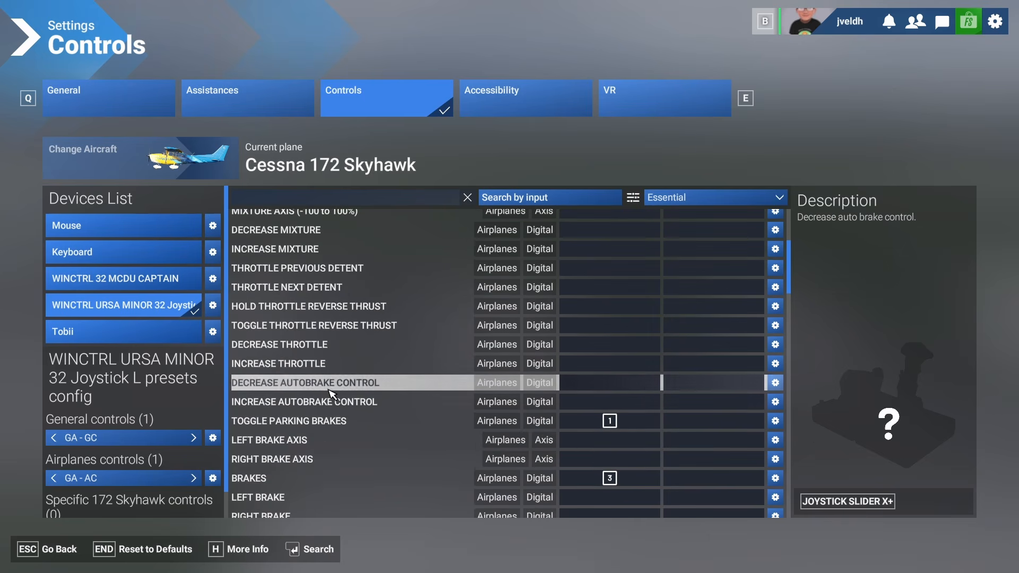
pyautogui.click(243, 200)
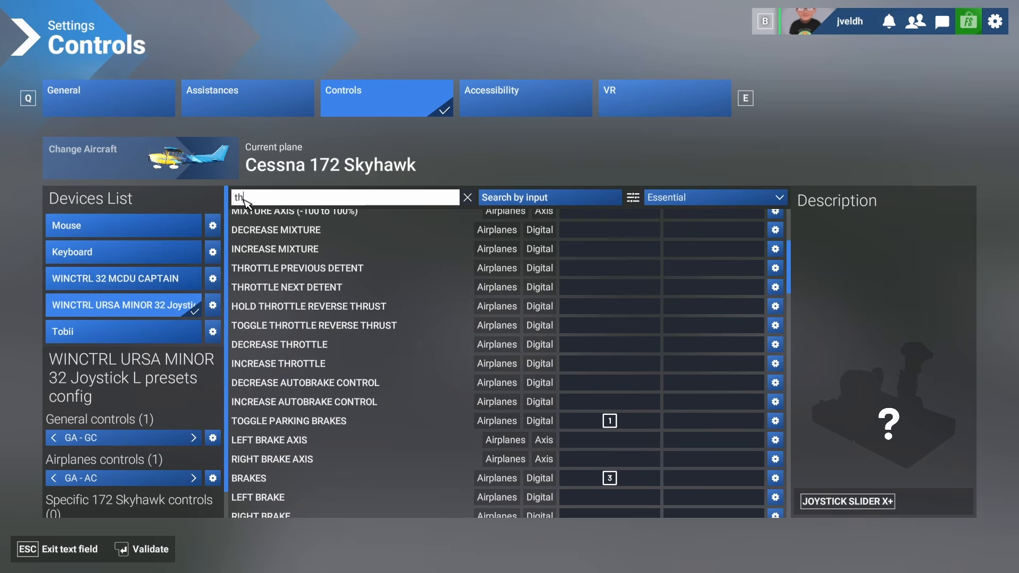
pyautogui.write('throttle')
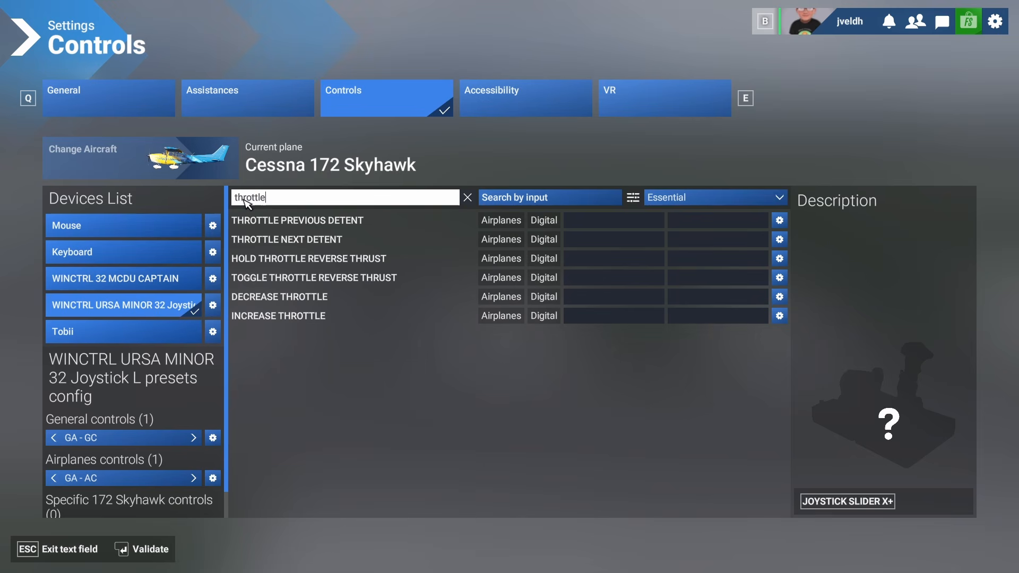
pyautogui.write(' ax')
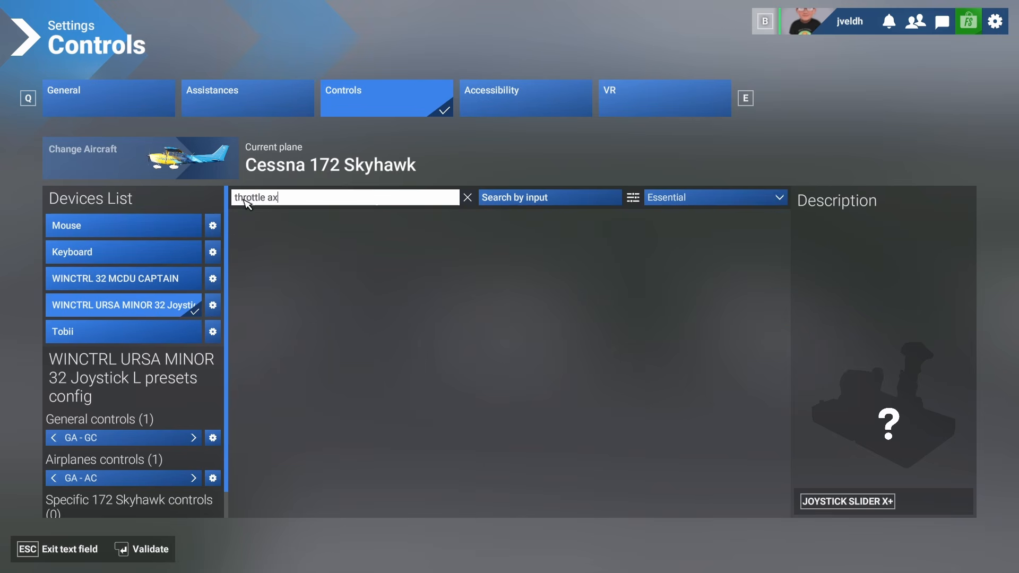
pyautogui.click(691, 204)
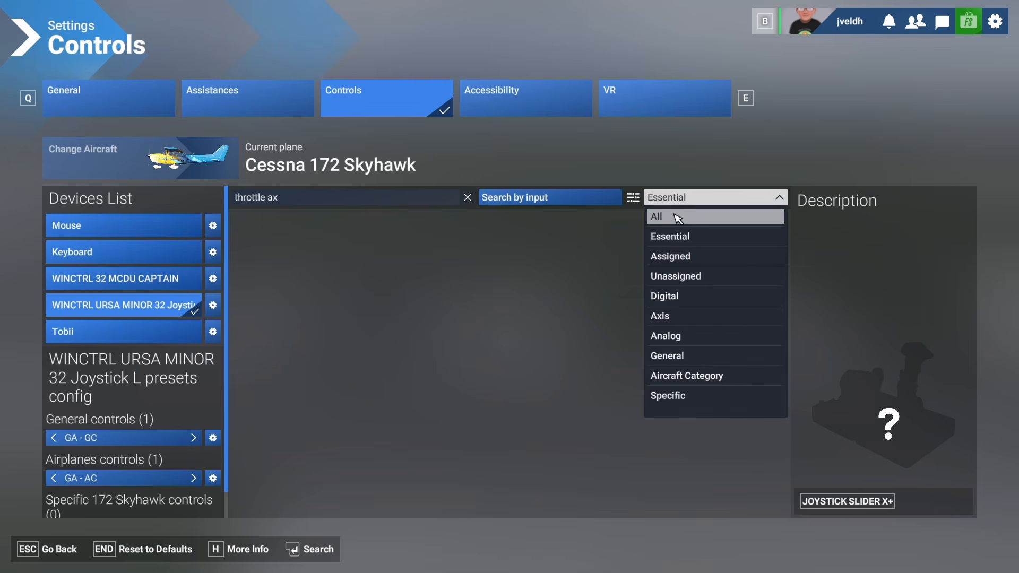
pyautogui.click(678, 217)
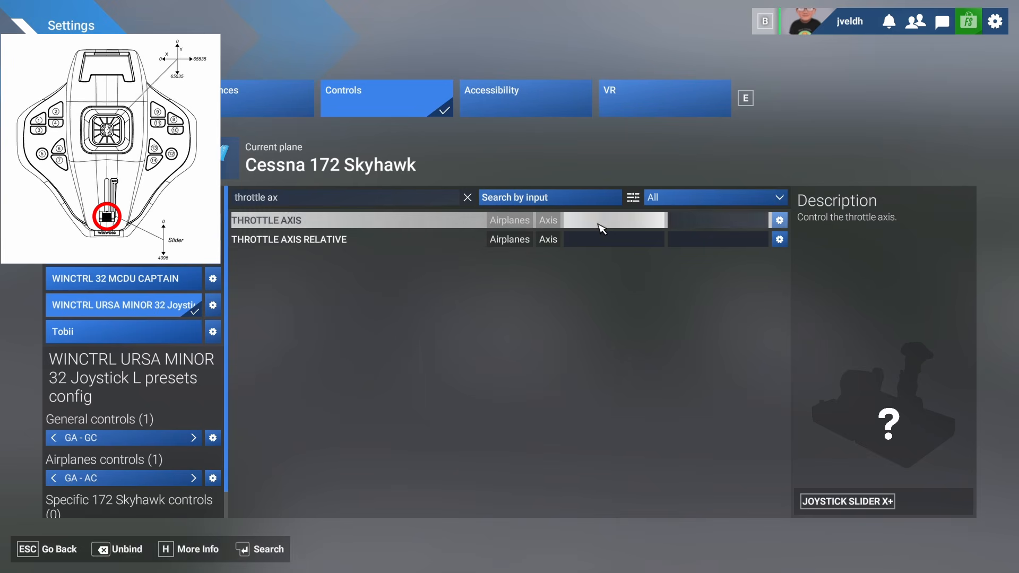
pyautogui.click(602, 221)
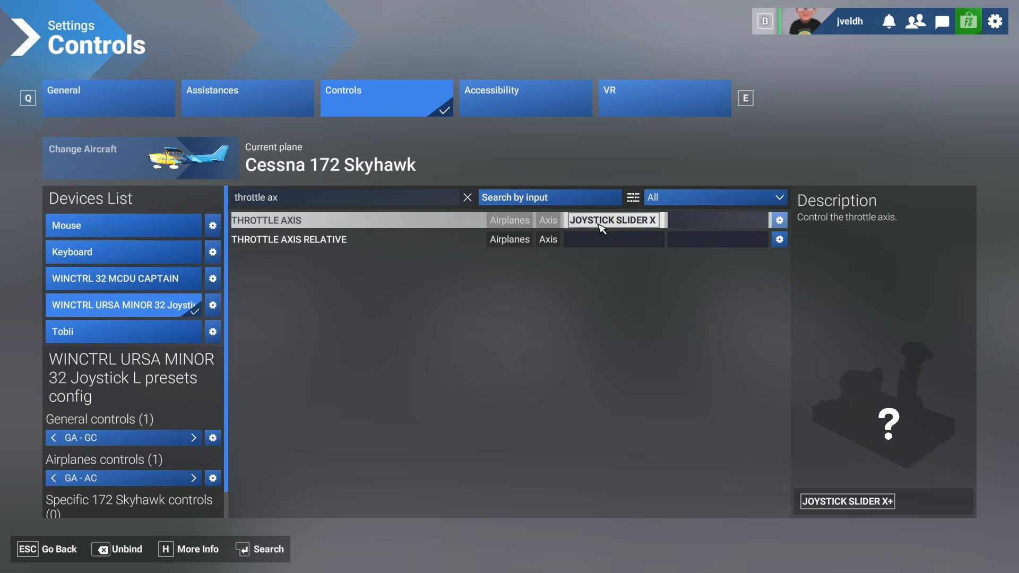
# - Search for view and bind Cockpit/External View Mode to joystick button 5
pyautogui.click(468, 198)
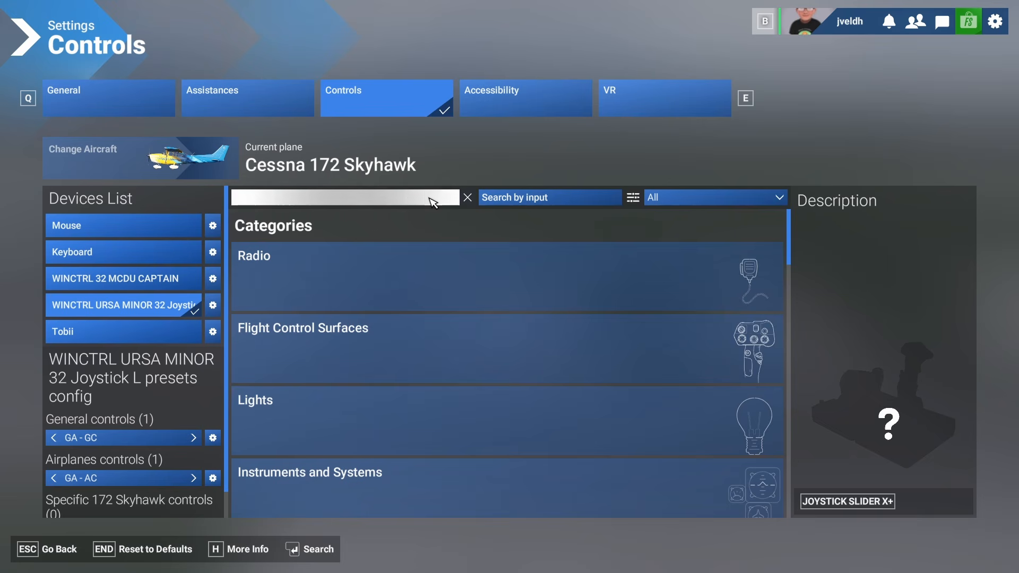
pyautogui.click(433, 203)
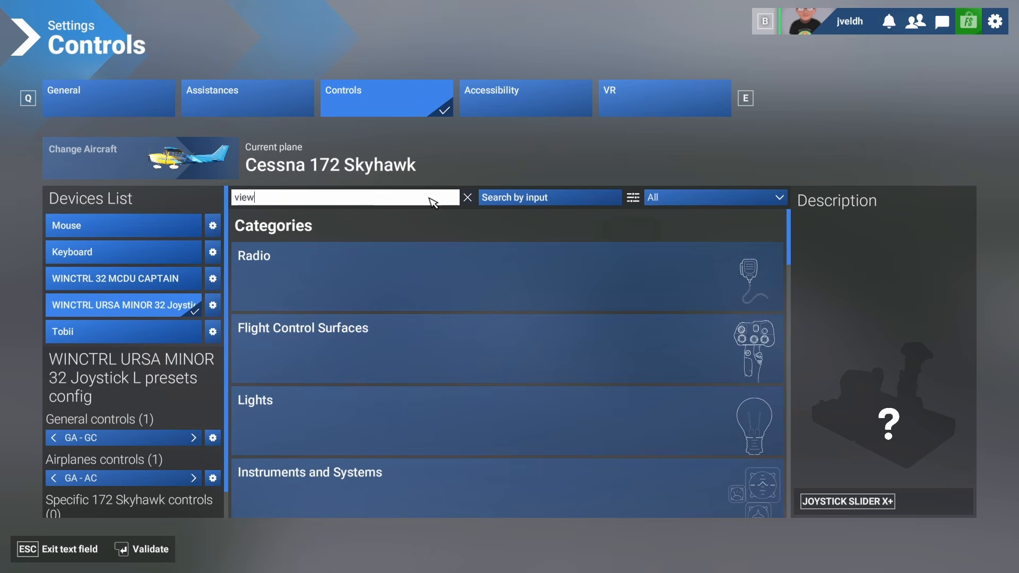
pyautogui.click(420, 220)
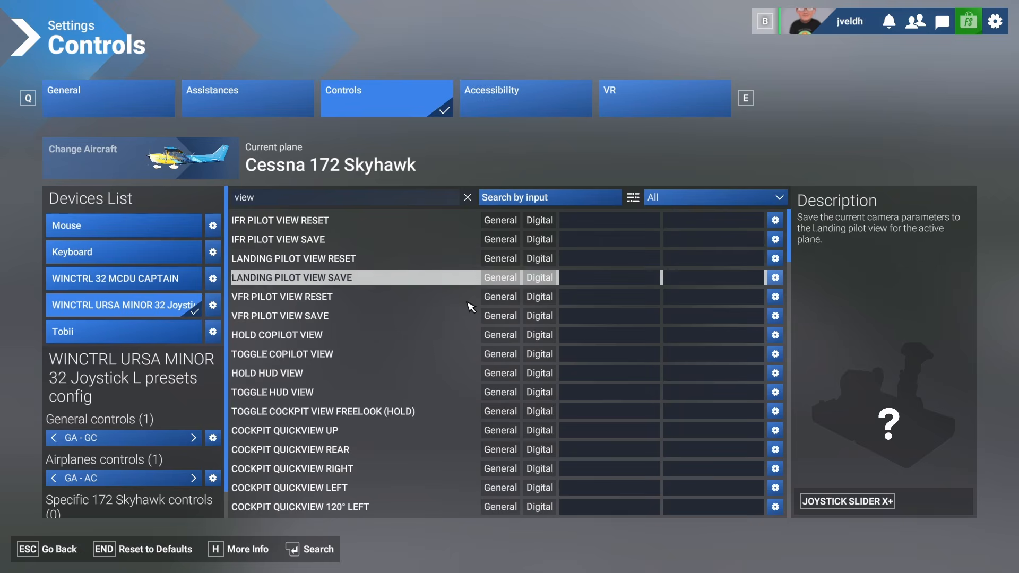
pyautogui.scroll(-1, 455, 392)
pyautogui.scroll(1, 457, 384)
pyautogui.scroll(-2, 459, 380)
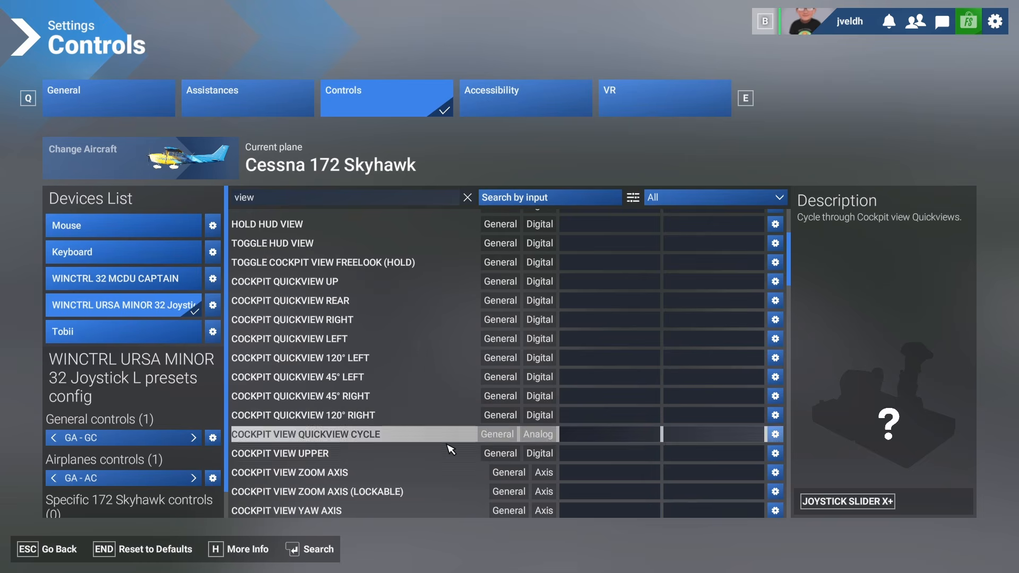
pyautogui.scroll(-1, 514, 440)
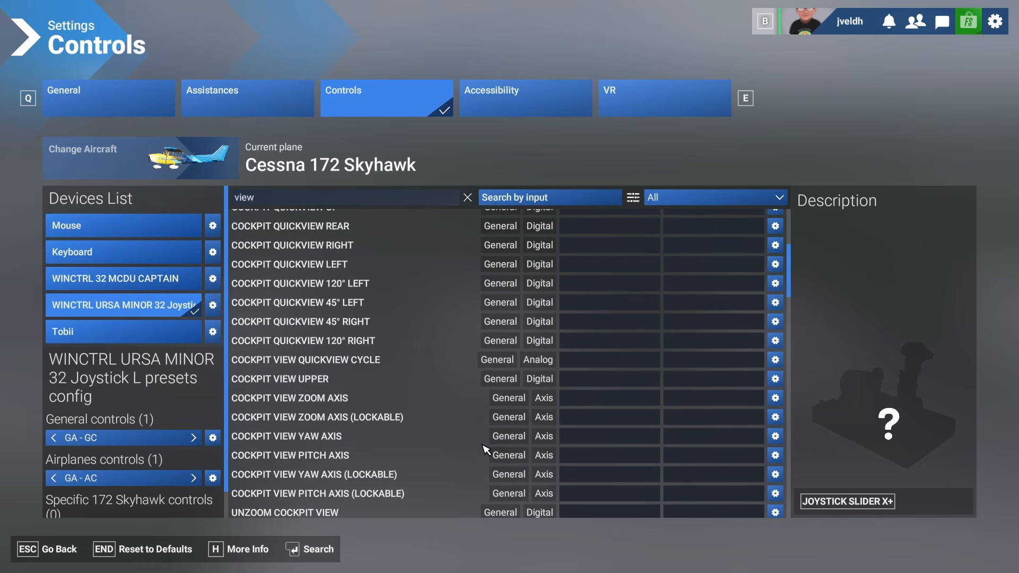
pyautogui.scroll(-4, 485, 450)
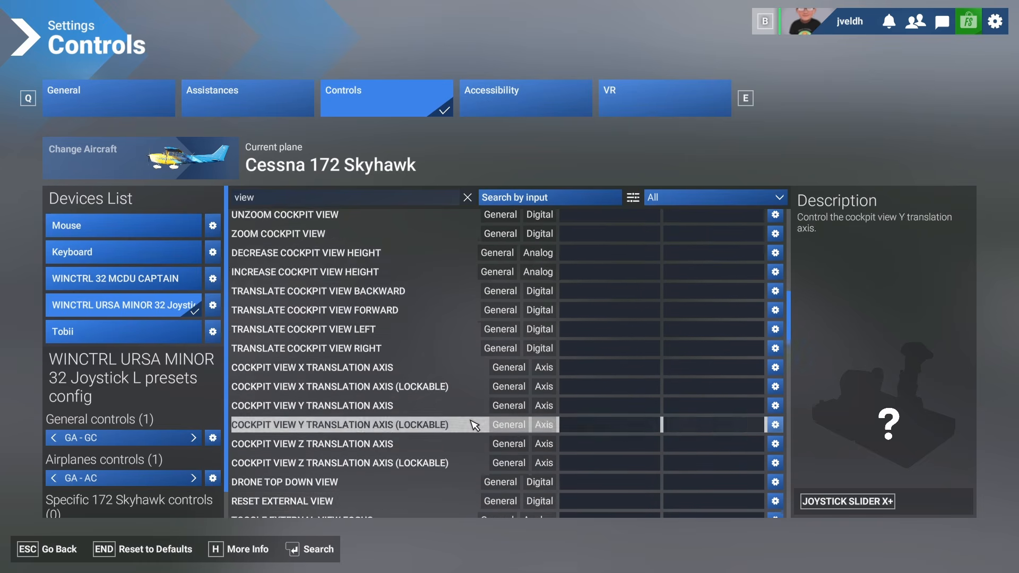
pyautogui.scroll(-8, 474, 425)
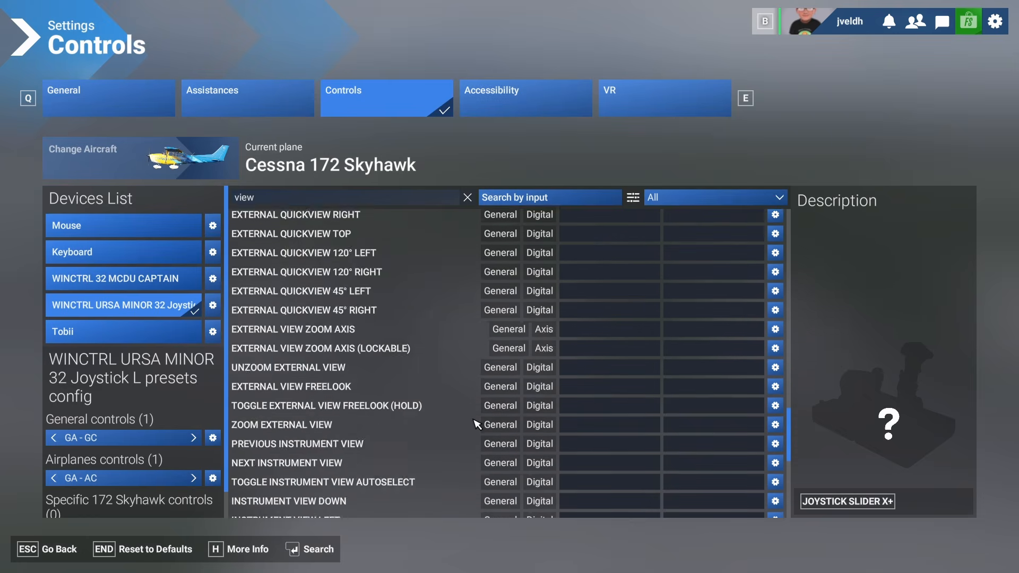
pyautogui.scroll(-3, 476, 424)
pyautogui.scroll(-2, 446, 423)
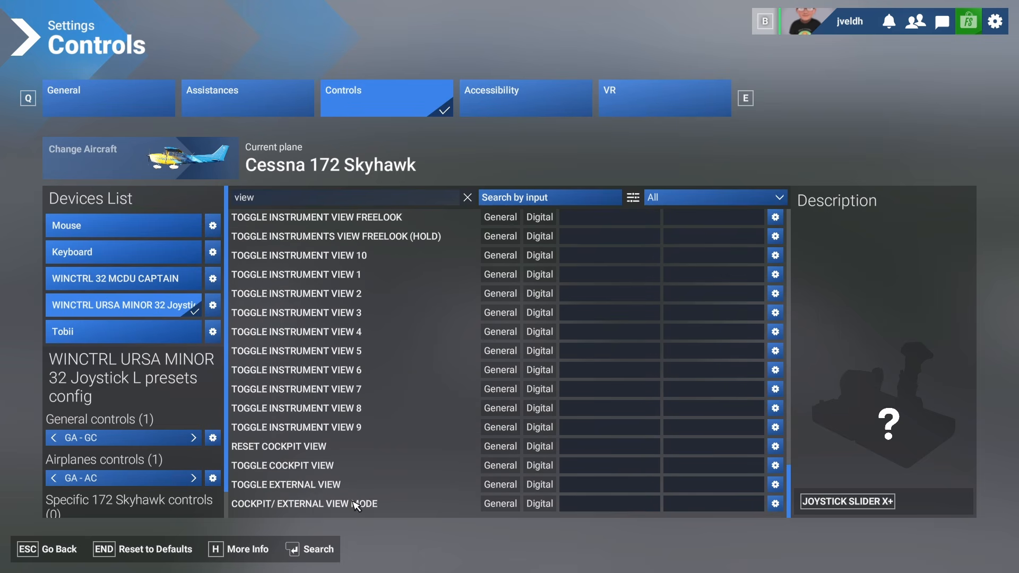
pyautogui.click(581, 504)
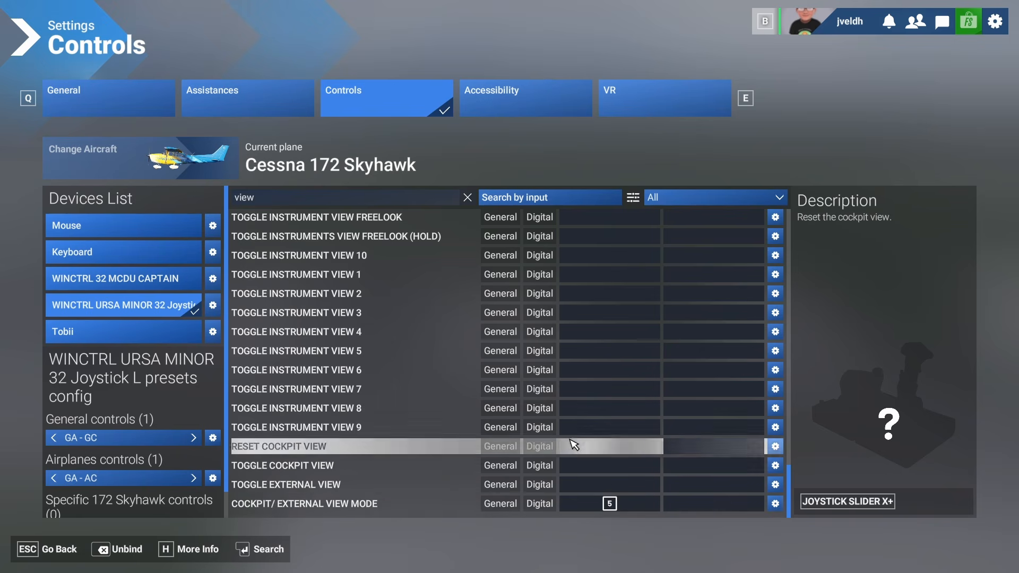
# - Bind Cockpit Quickview Up, Rear, Right and Left to the matching hat switch directions
pyautogui.scroll(5, 575, 443)
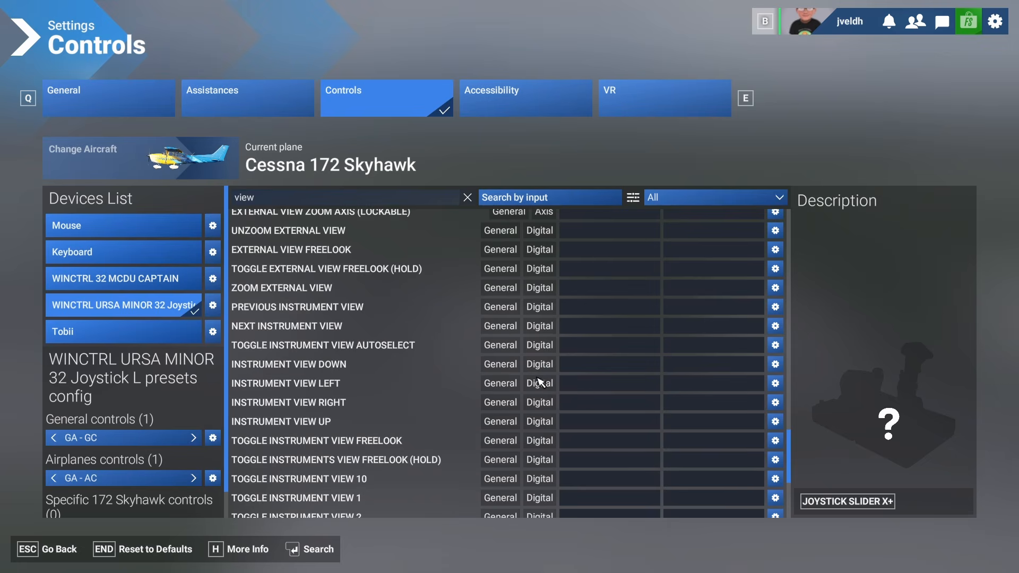
pyautogui.scroll(7, 540, 383)
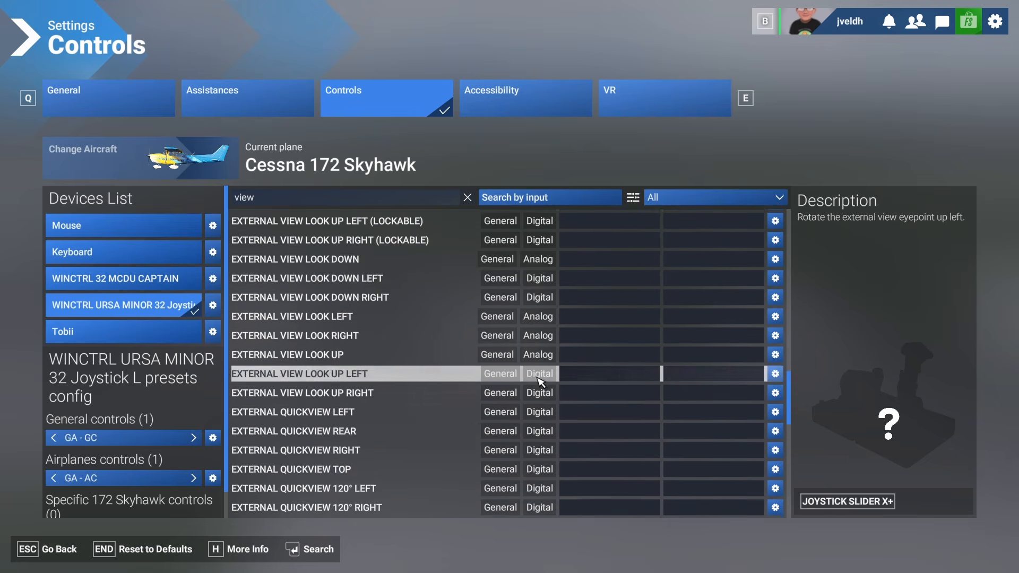
pyautogui.scroll(8, 539, 382)
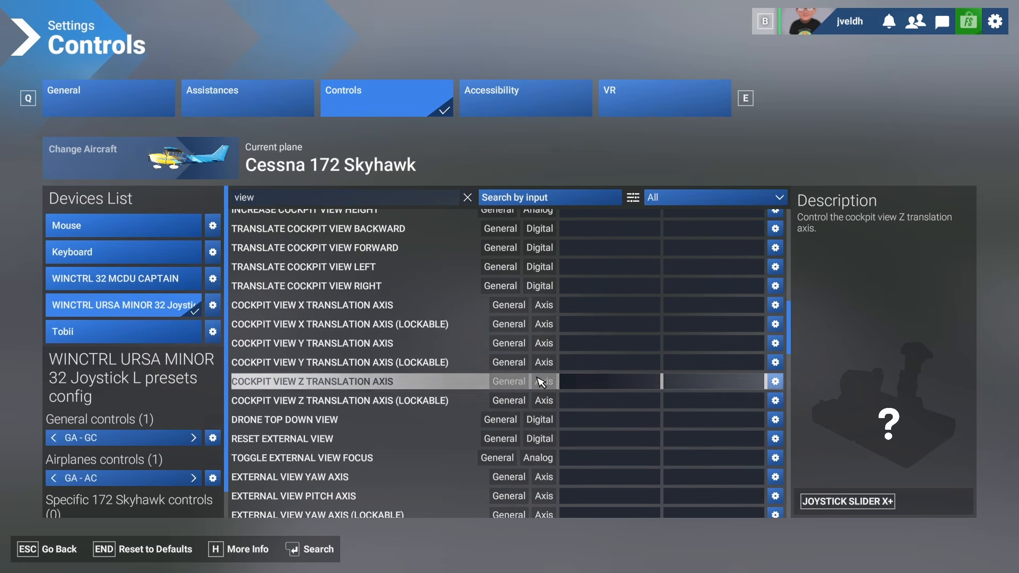
pyautogui.scroll(4, 540, 382)
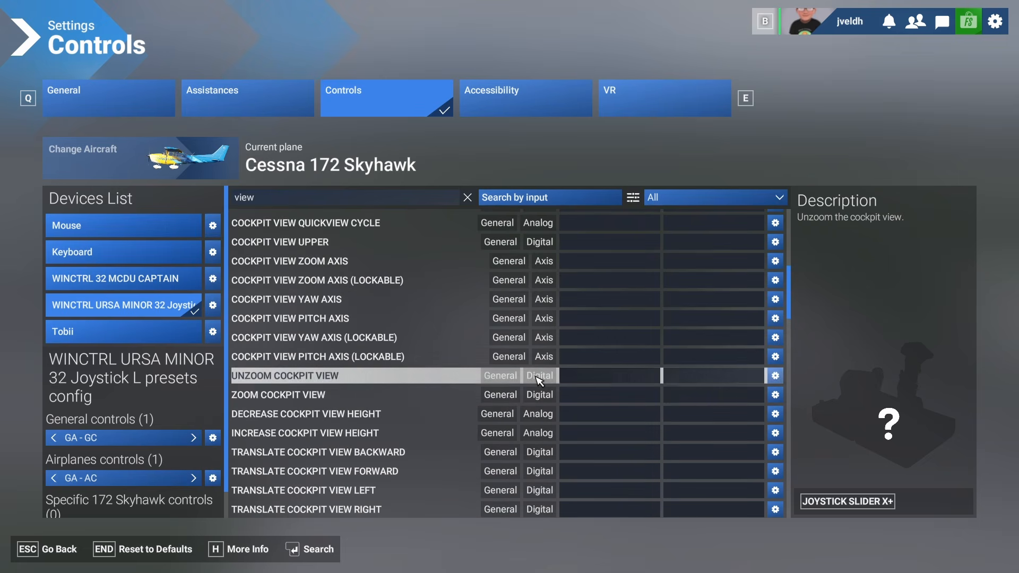
pyautogui.scroll(3, 540, 382)
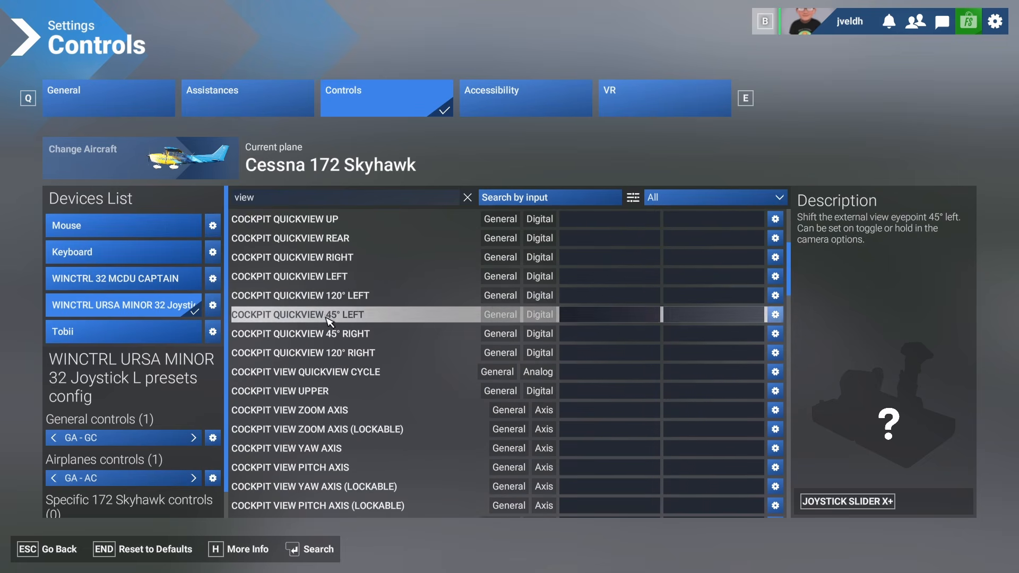
pyautogui.scroll(2, 301, 290)
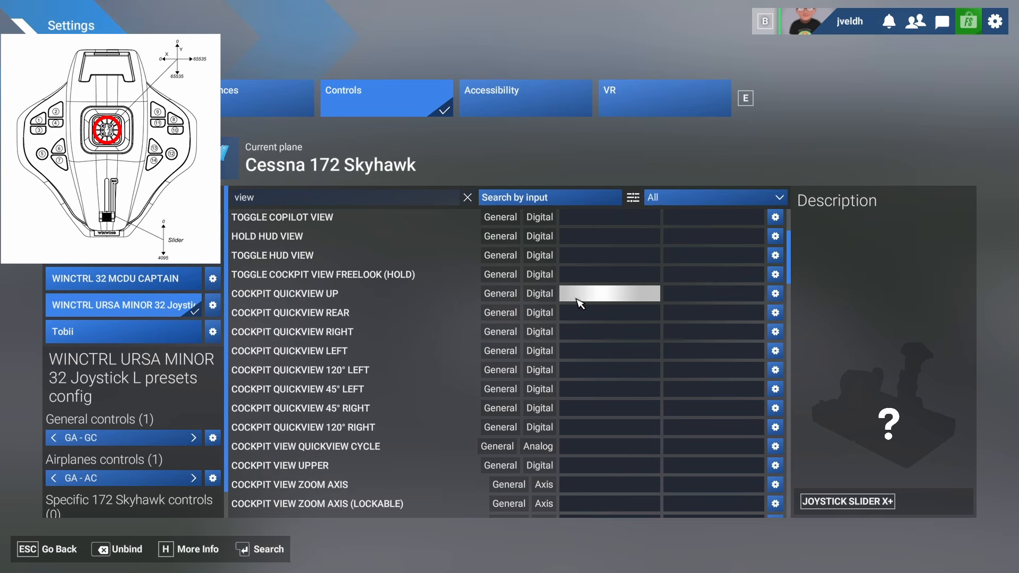
pyautogui.click(580, 303)
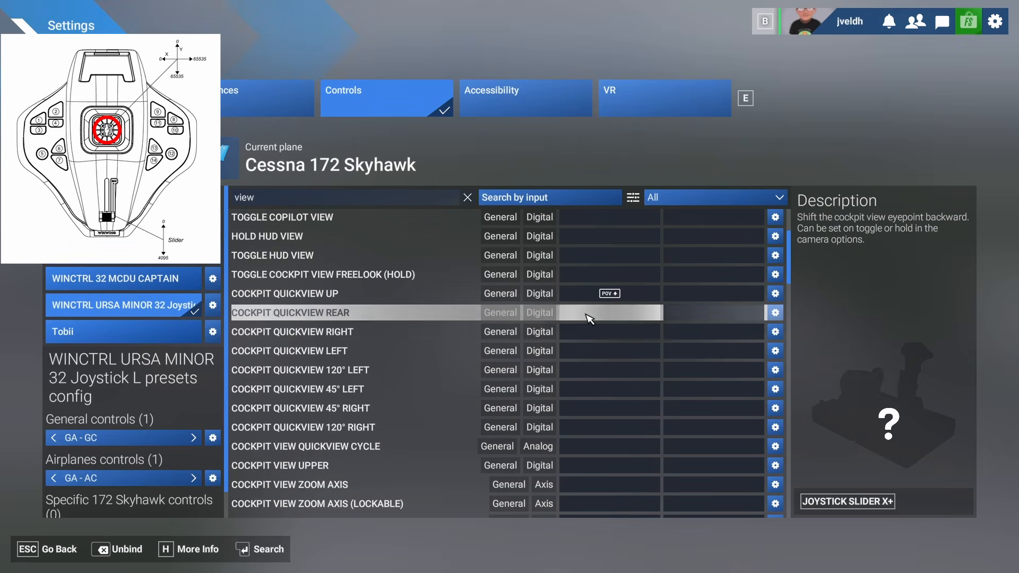
pyautogui.click(586, 313)
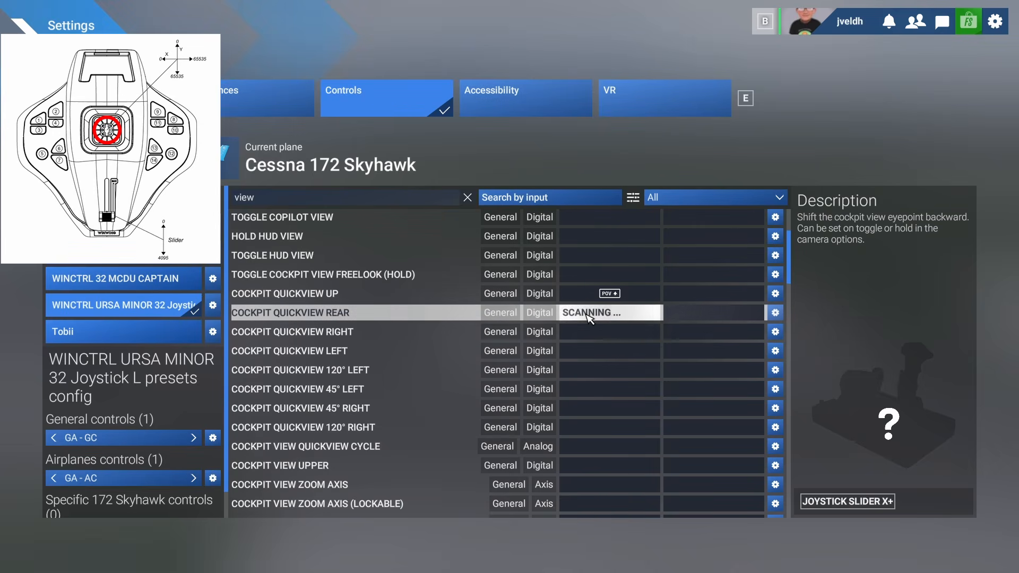
pyautogui.click(585, 332)
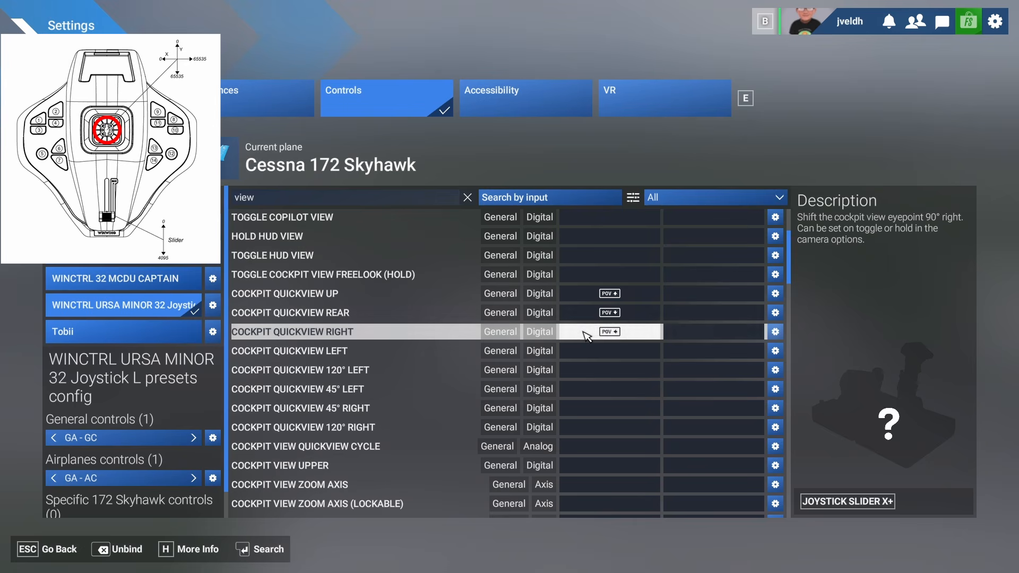
pyautogui.click(586, 332)
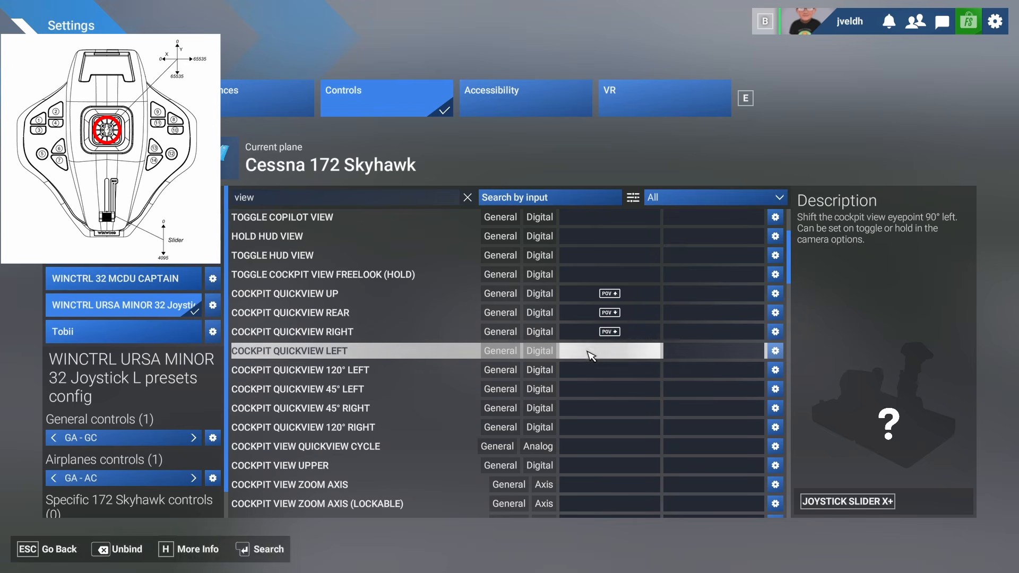
pyautogui.click(588, 352)
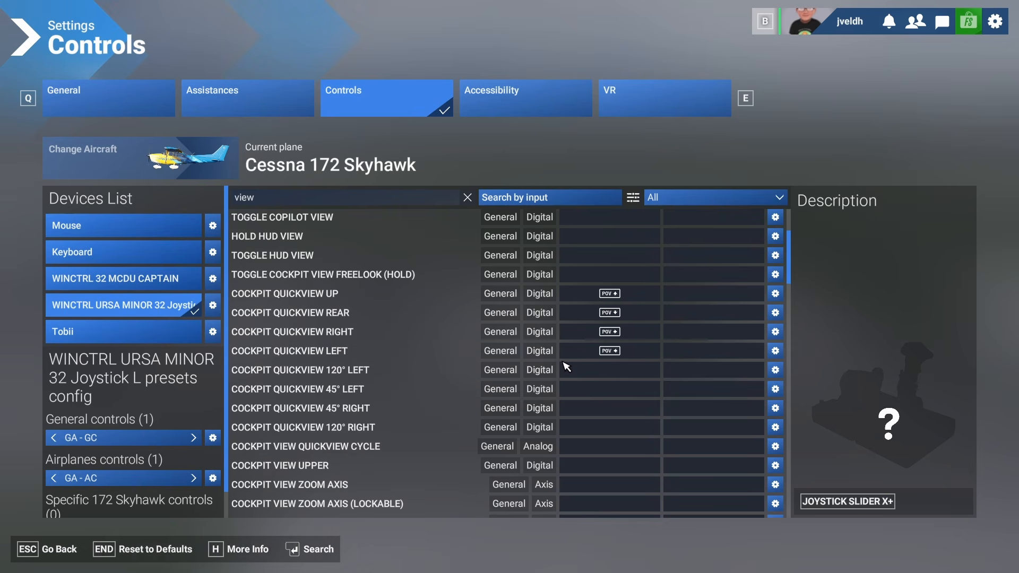
# - Browse further through the view controls, looking over the external view entries
pyautogui.scroll(-4, 568, 364)
pyautogui.scroll(-5, 566, 366)
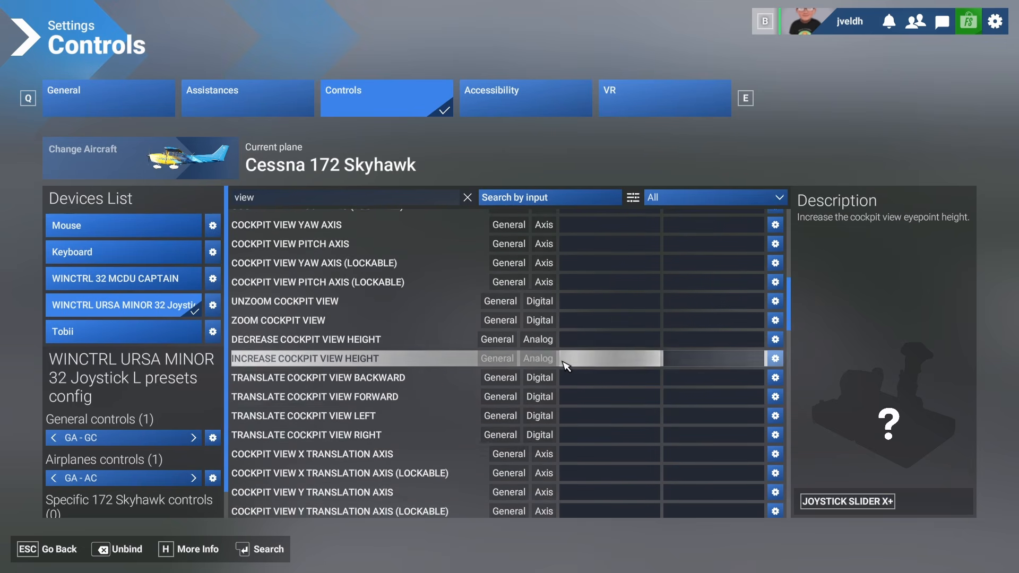
pyautogui.scroll(-1, 567, 366)
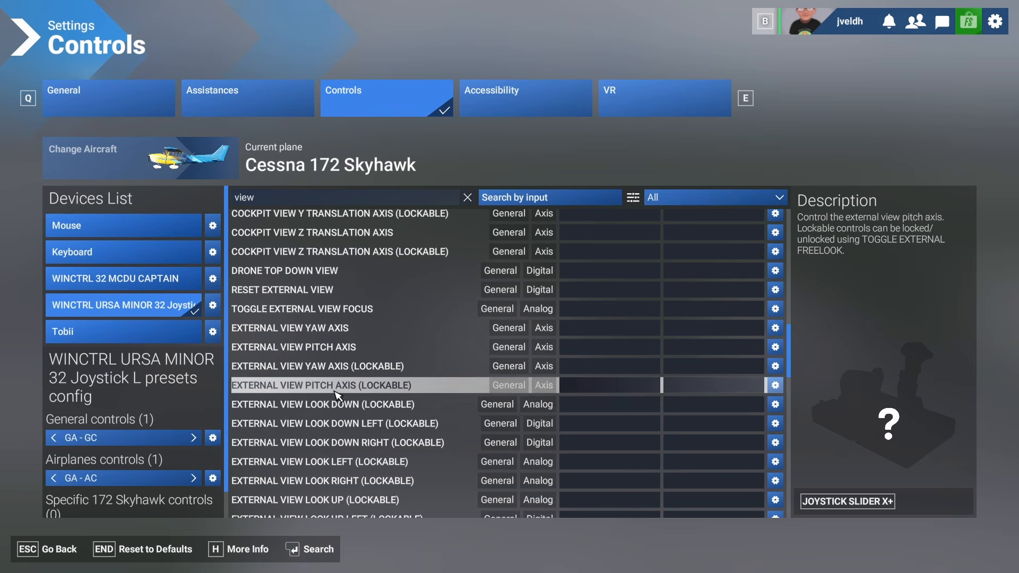
pyautogui.scroll(-1, 336, 403)
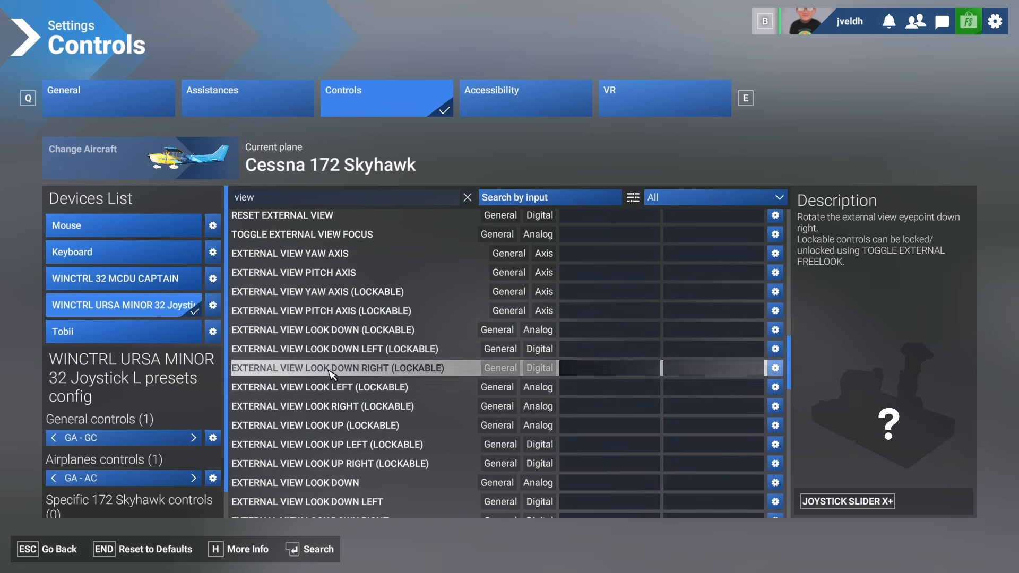
pyautogui.scroll(-1, 334, 393)
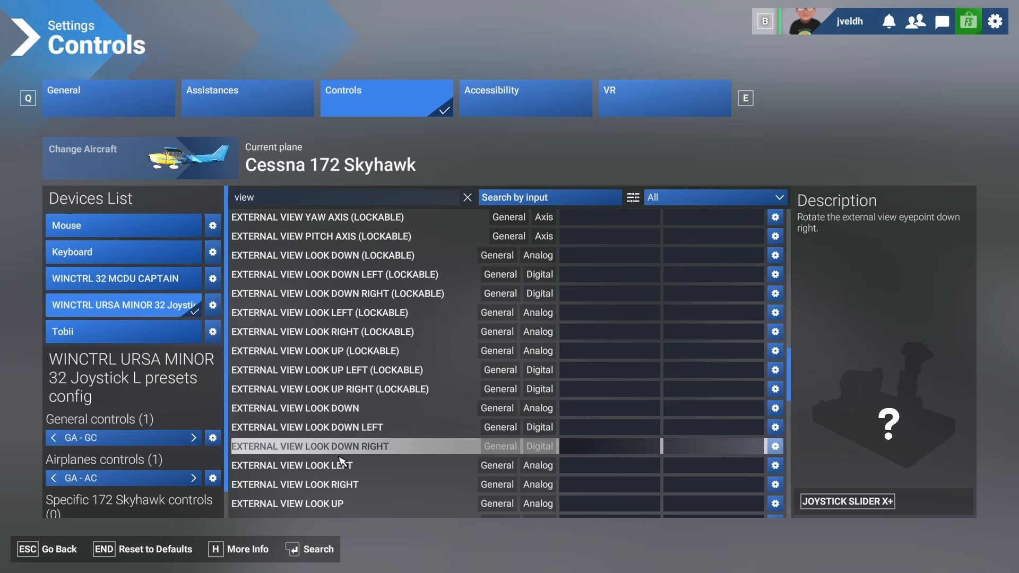
pyautogui.scroll(-1, 342, 474)
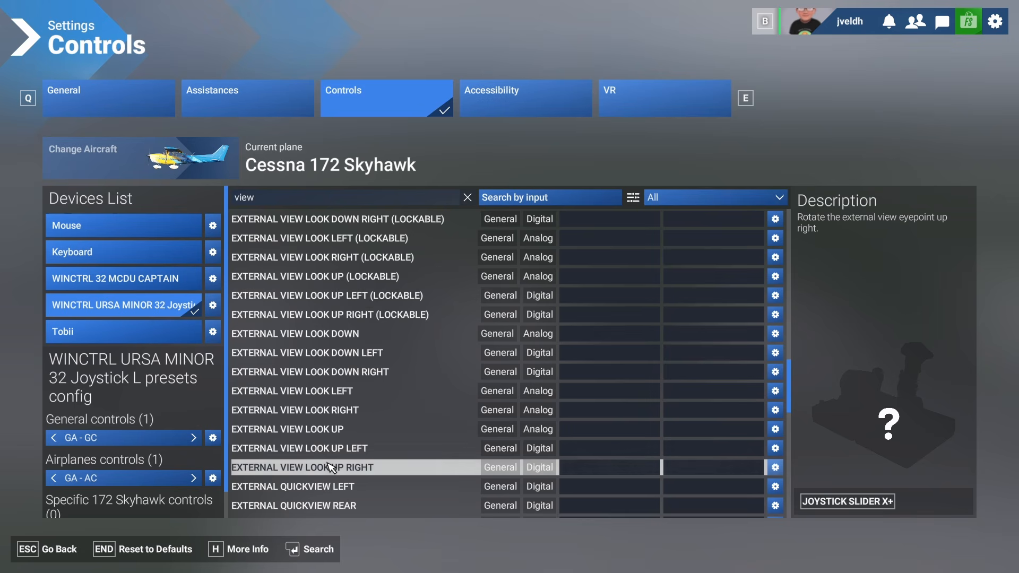
# - Bind External Quickview Left, Rear, Right and Top to the matching hat switch directions, reviewing the Left binding's action settings
pyautogui.scroll(-1, 332, 387)
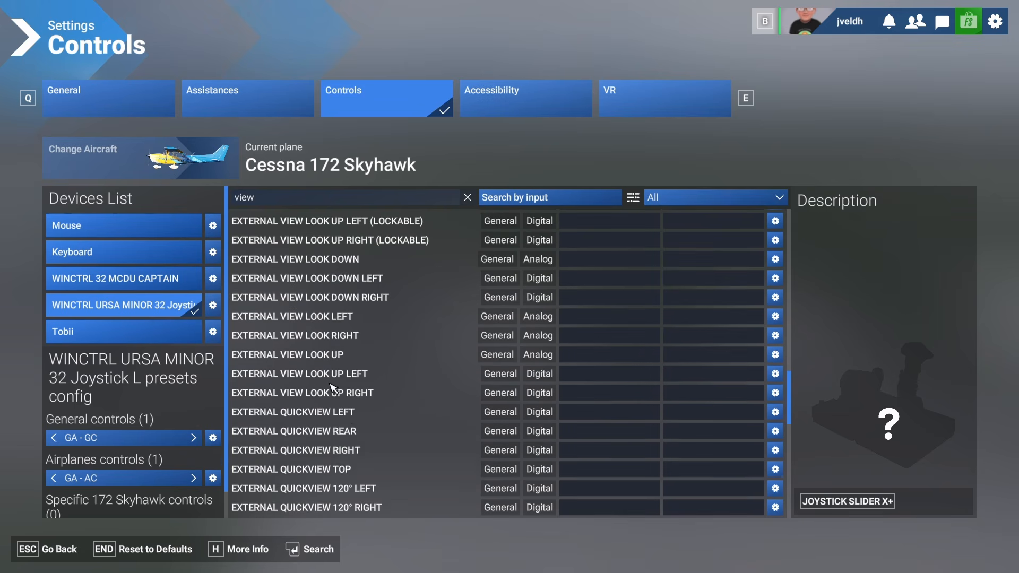
pyautogui.click(592, 417)
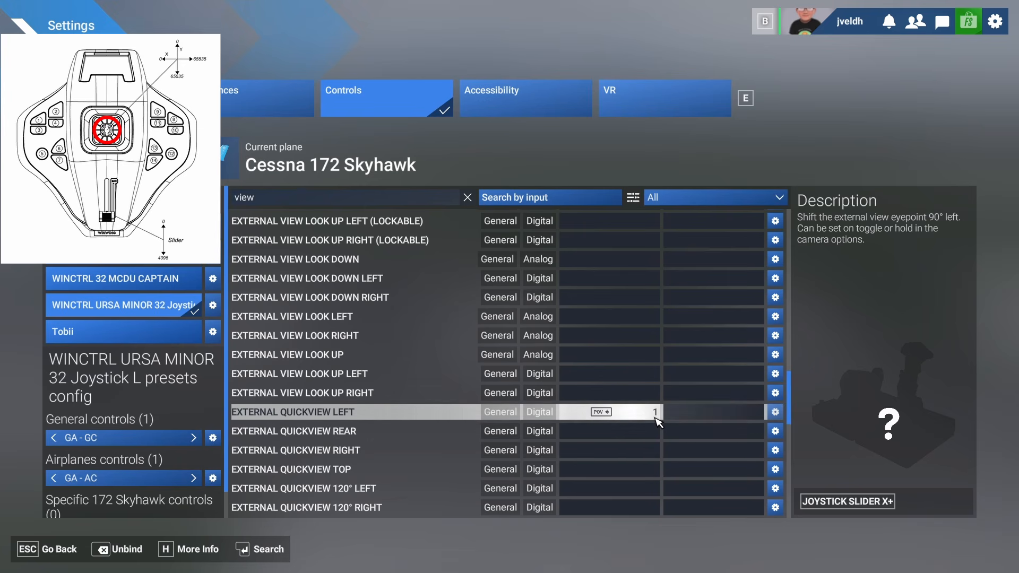
pyautogui.click(775, 413)
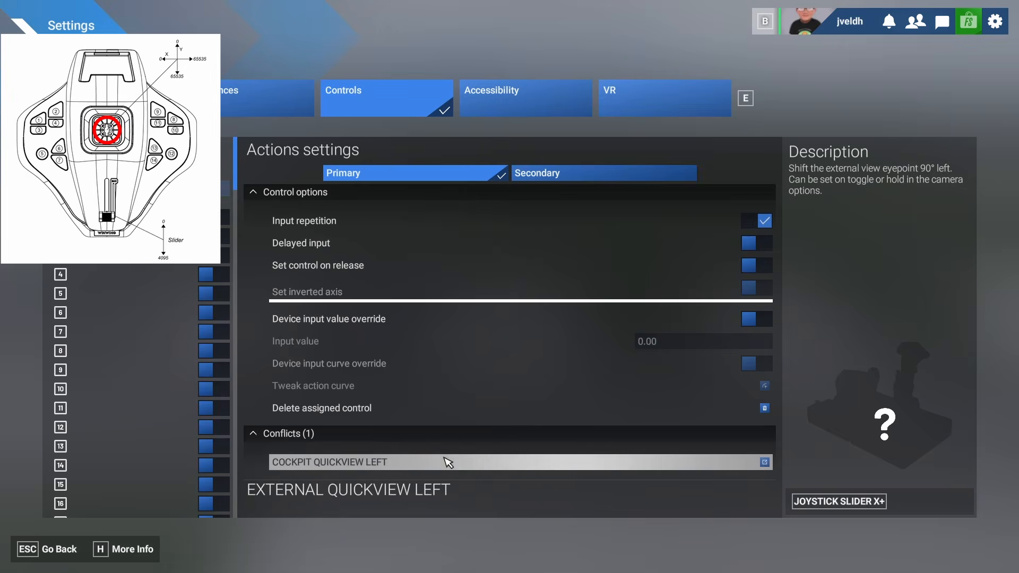
pyautogui.click(444, 408)
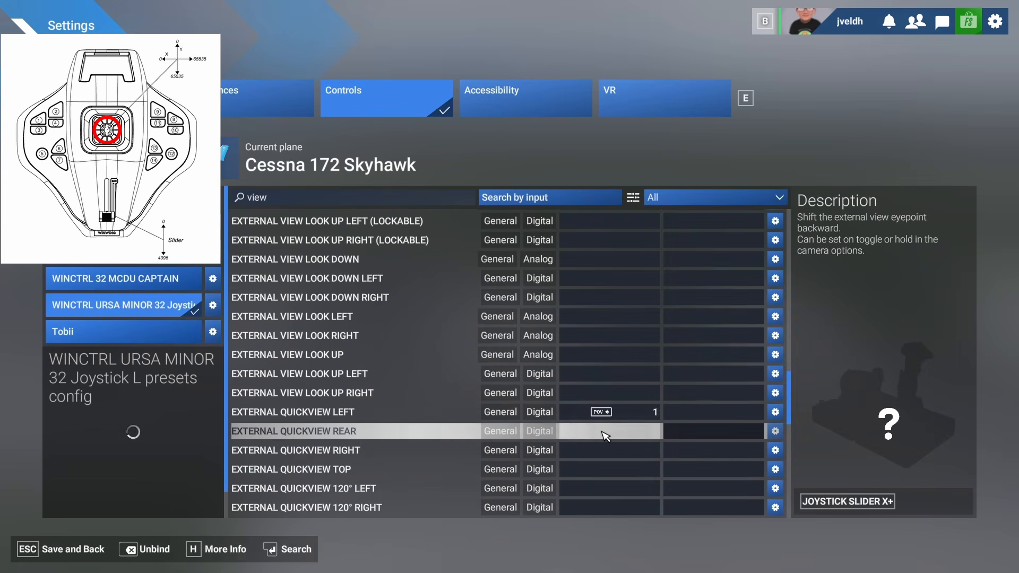
pyautogui.click(605, 432)
pyautogui.click(590, 450)
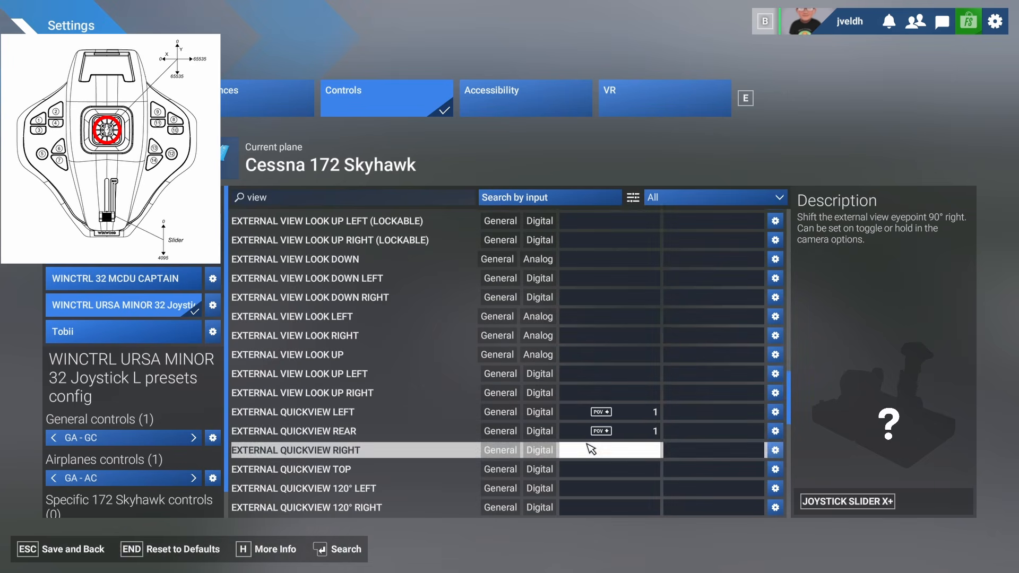
pyautogui.click(605, 469)
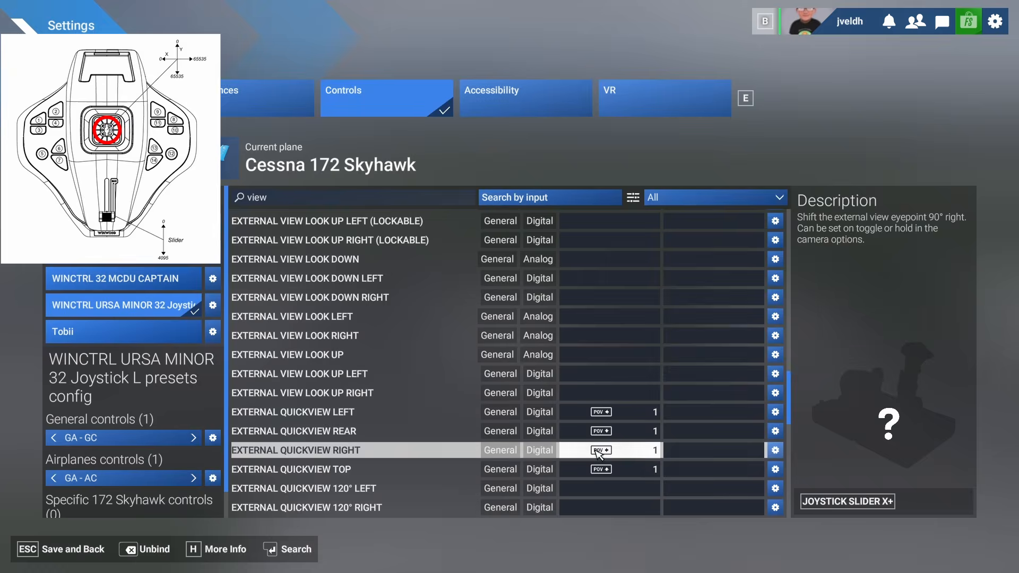
pyautogui.scroll(-2, 567, 382)
pyautogui.scroll(-2, 568, 382)
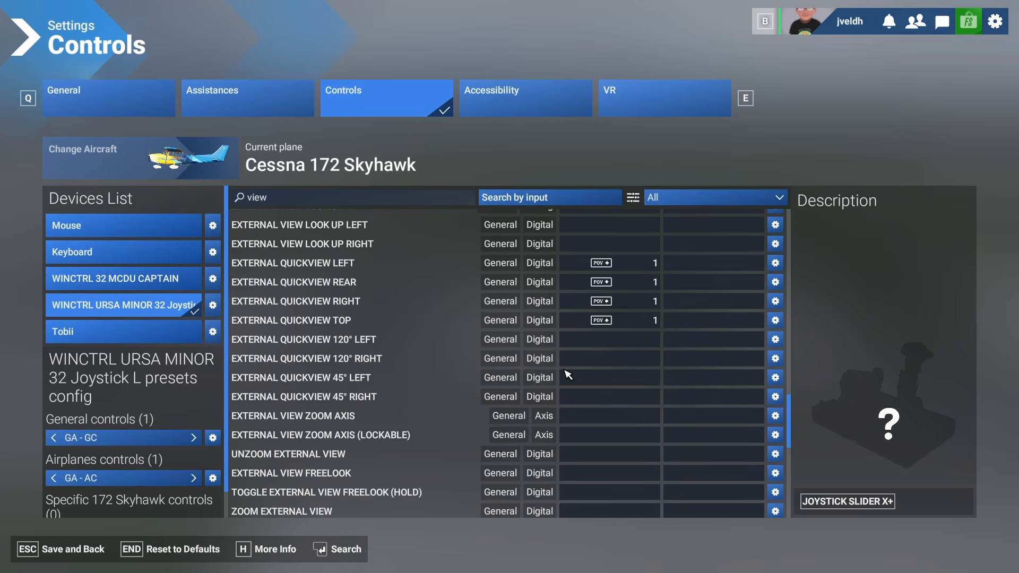
pyautogui.scroll(-4, 580, 360)
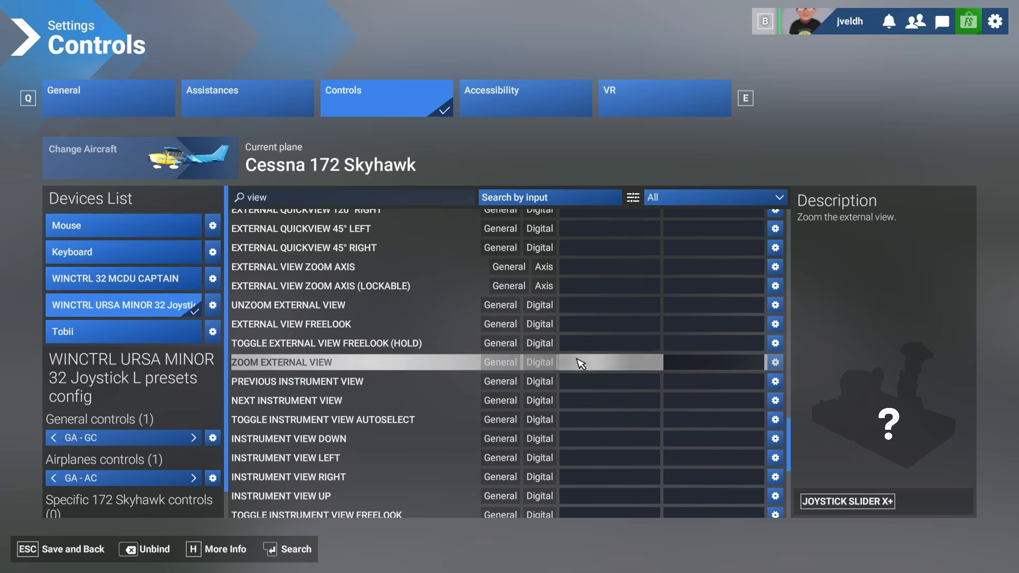
# - Save the settings, return to the cockpit view and look around, hiding the yoke and zooming in on the trim wheel
pyautogui.press('Escape')
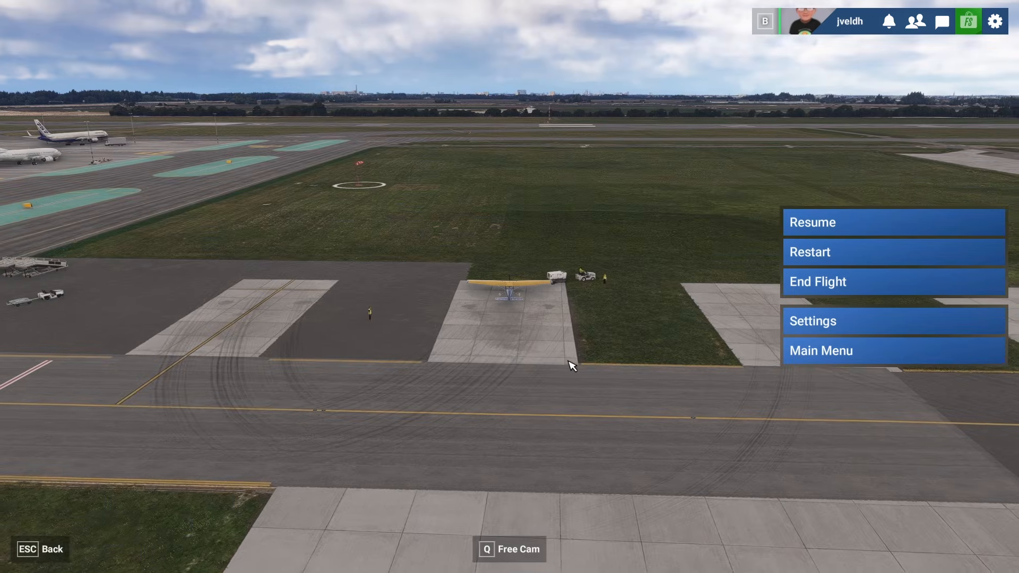
pyautogui.press('Escape')
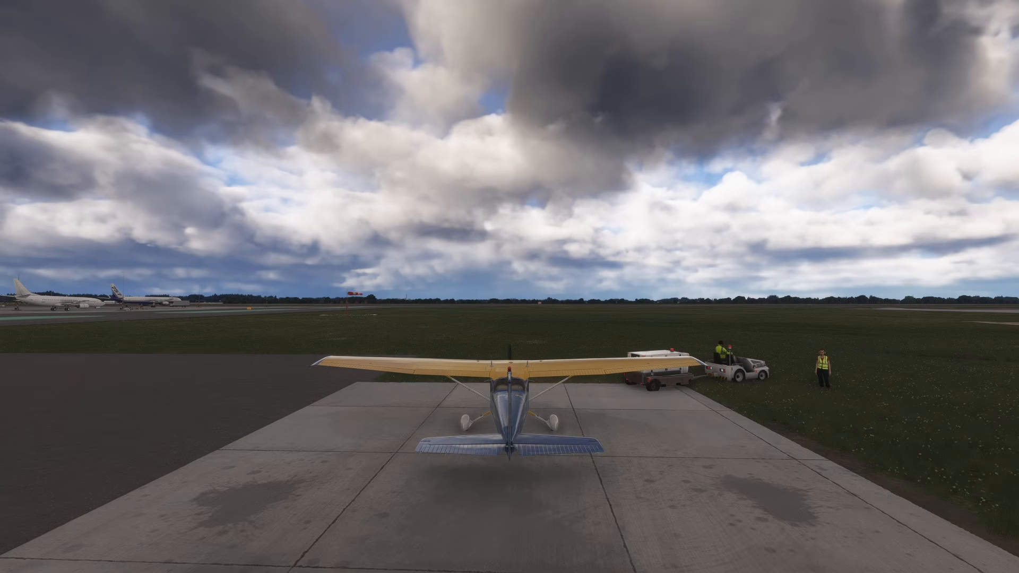
pyautogui.press('End')
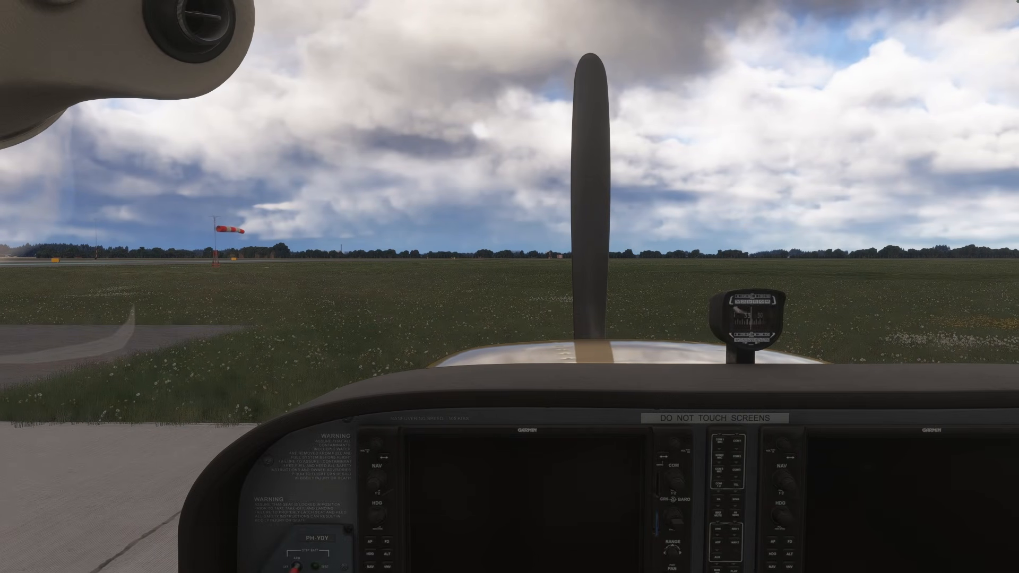
pyautogui.moveTo(385, 246); pyautogui.dragTo(385, 347)
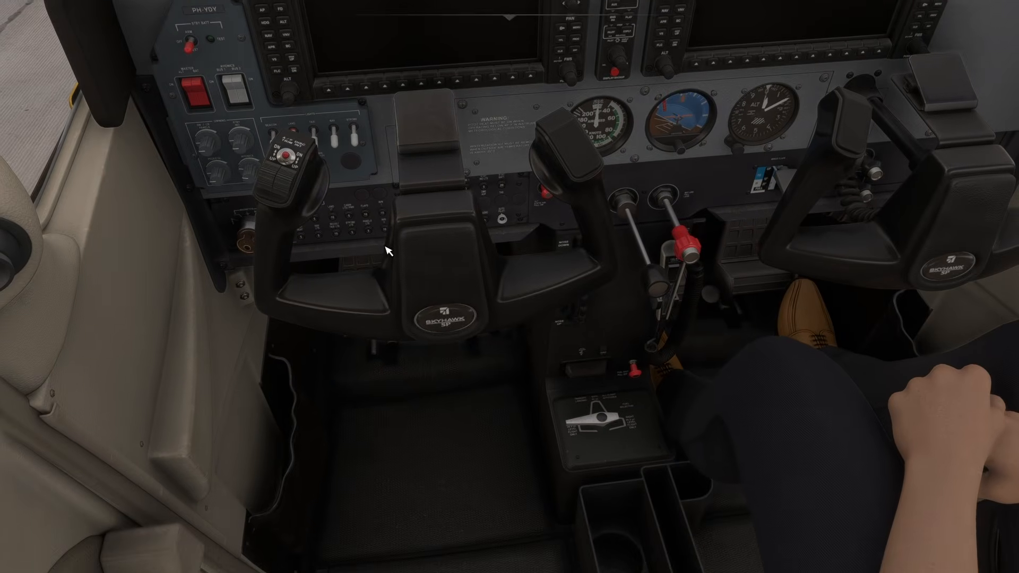
pyautogui.click(436, 143)
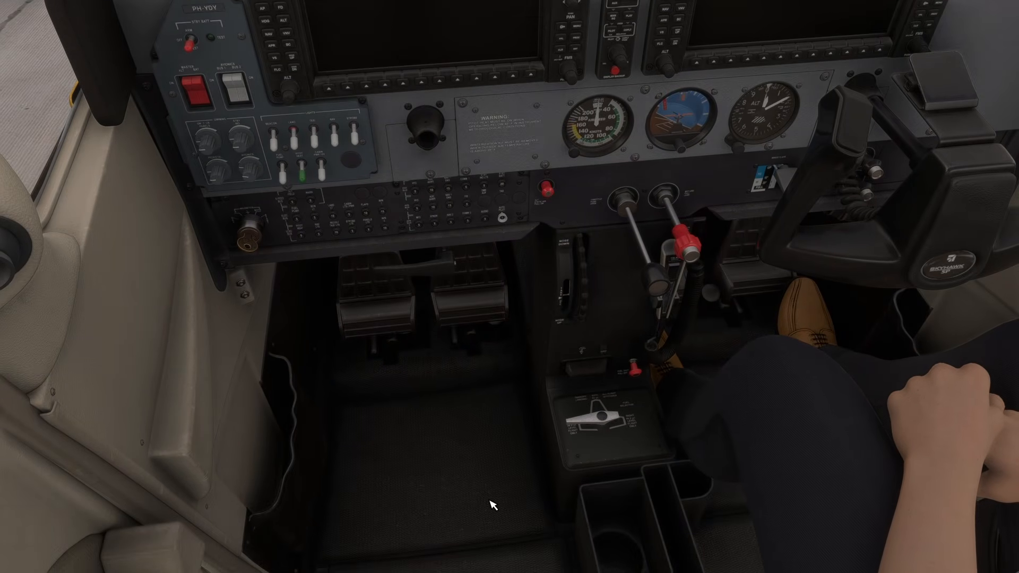
pyautogui.press('ctrl+KP_Delete')
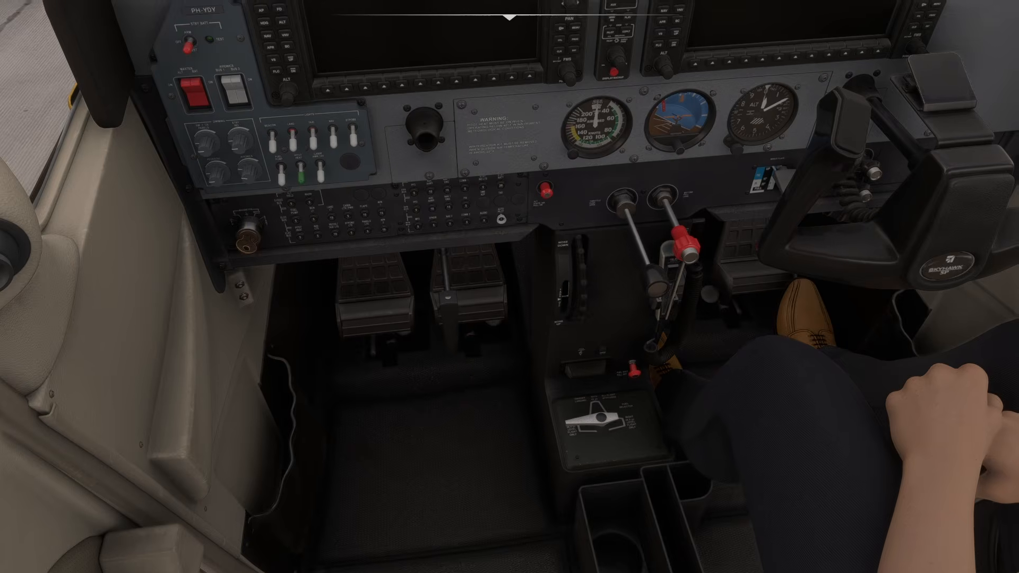
pyautogui.moveTo(462, 364); pyautogui.dragTo(562, 302)
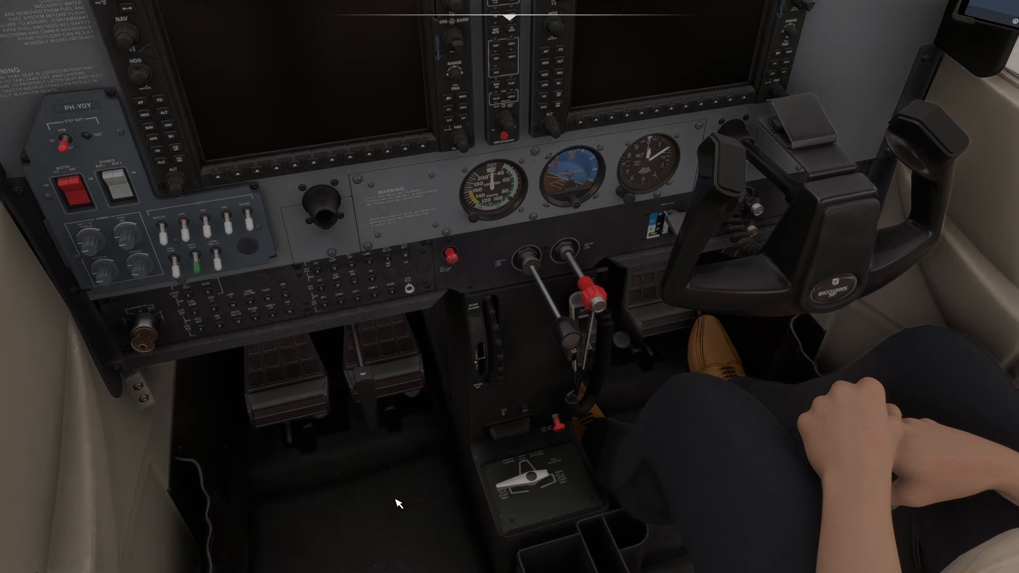
pyautogui.scroll(6, 399, 503)
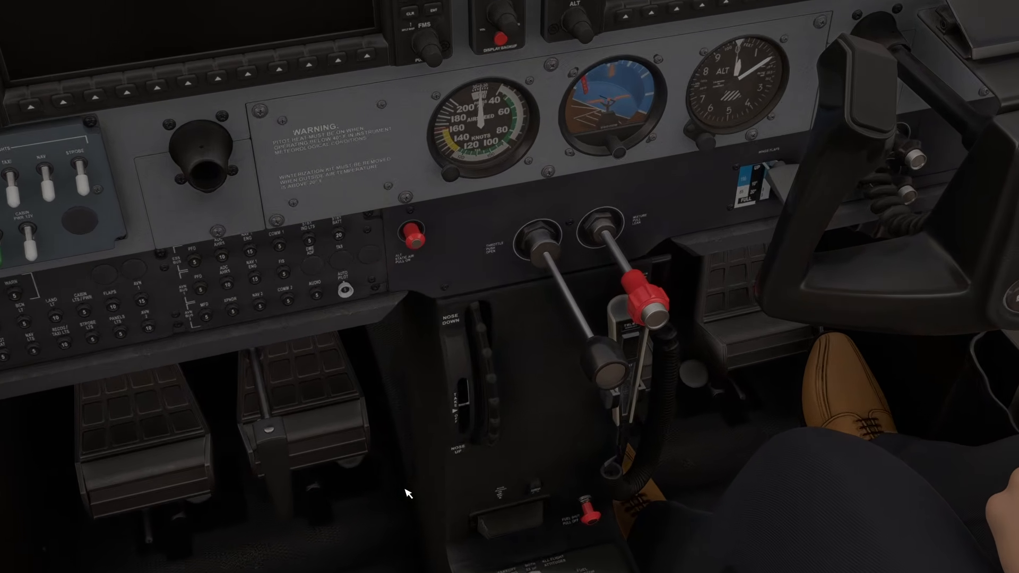
pyautogui.scroll(5, 405, 489)
pyautogui.moveTo(403, 409); pyautogui.dragTo(404, 488)
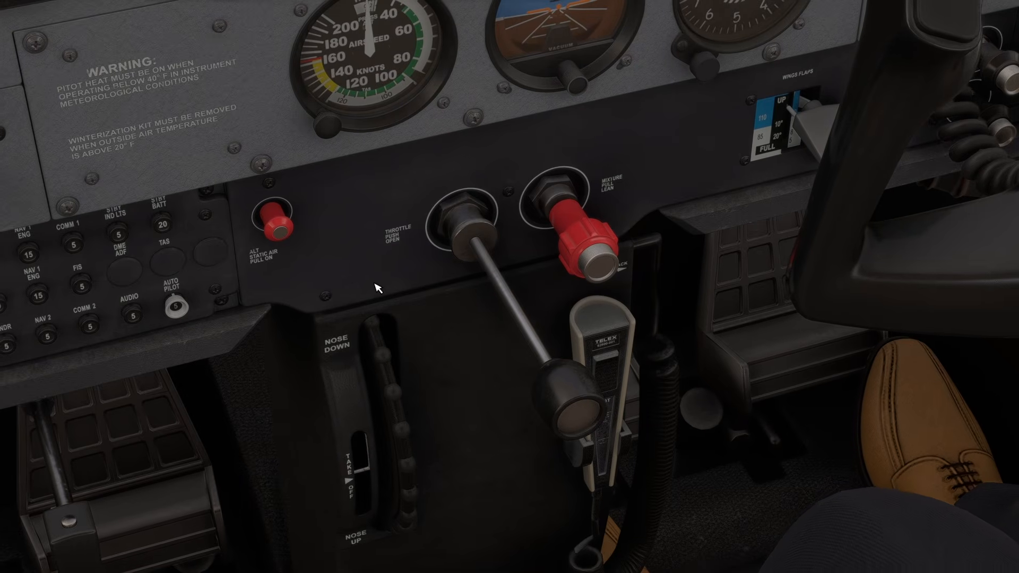
# - Reopen the controls settings and search the bindings for trim
pyautogui.press('Escape')
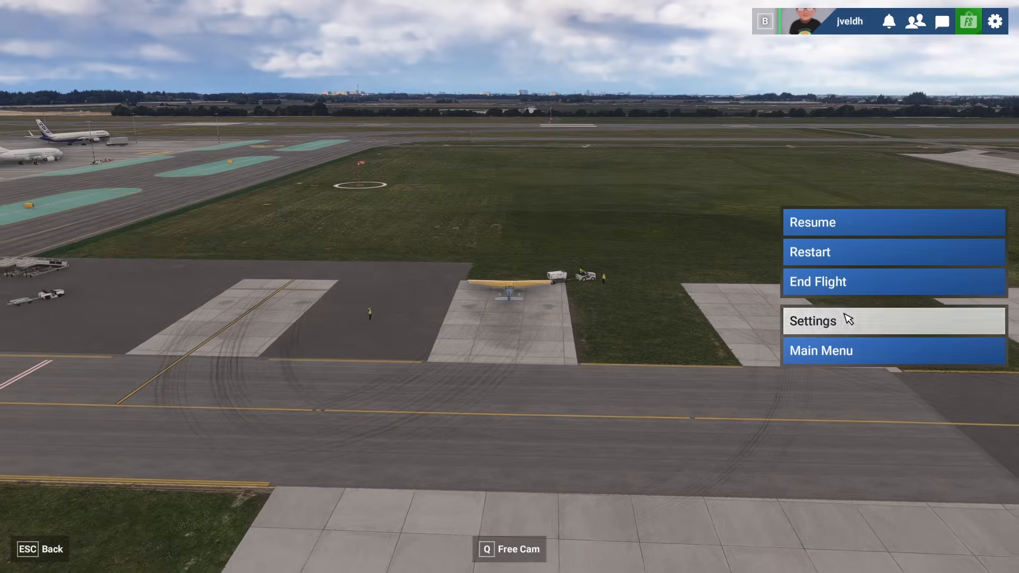
pyautogui.click(847, 320)
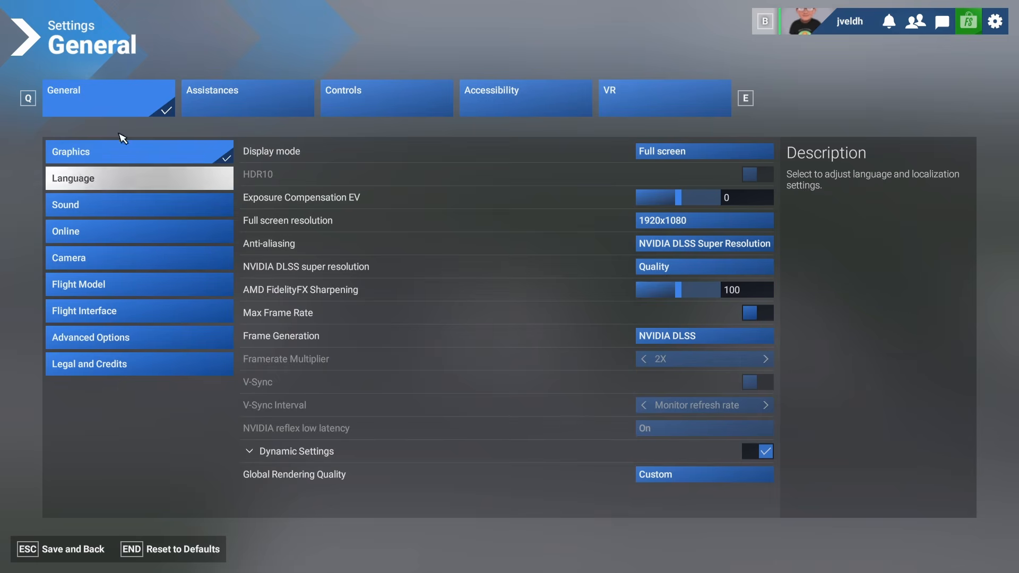
pyautogui.click(387, 93)
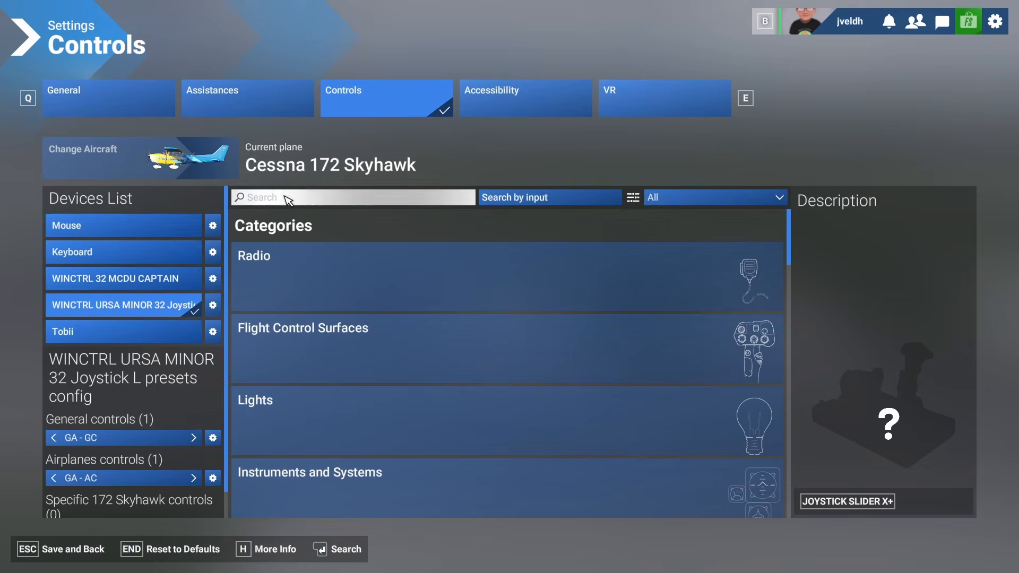
pyautogui.click(287, 199)
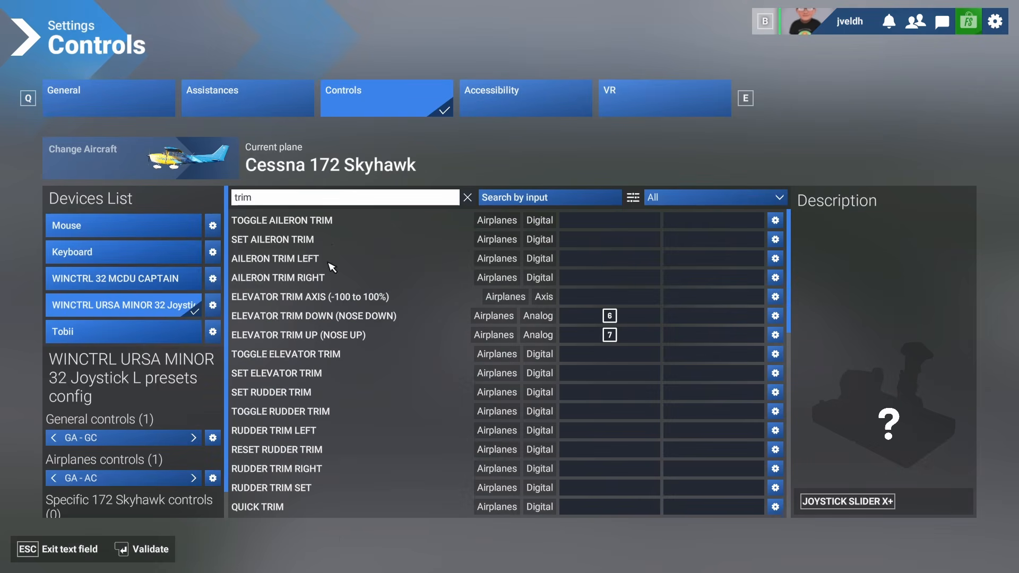
pyautogui.press('Return')
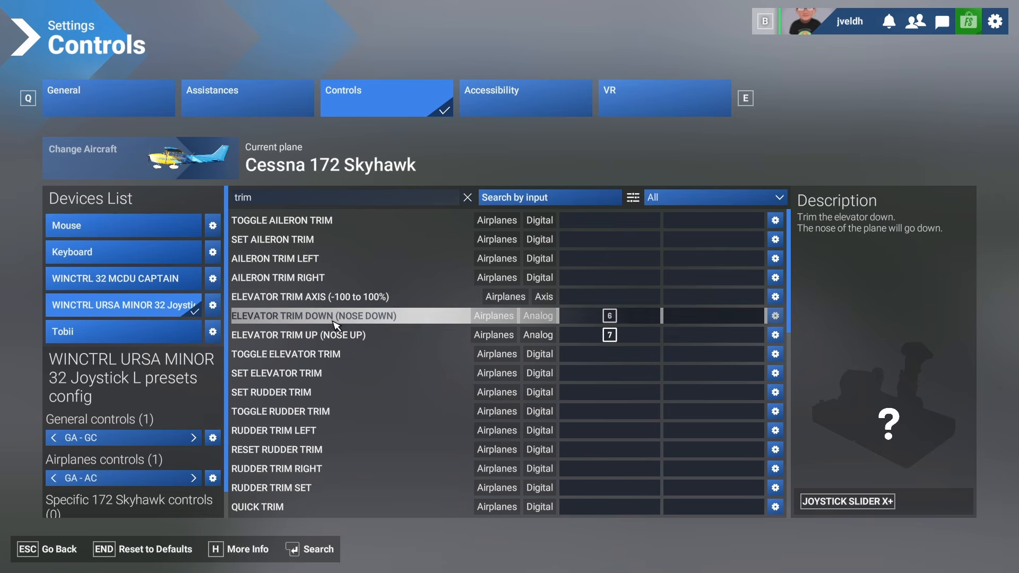
pyautogui.scroll(-2, 339, 318)
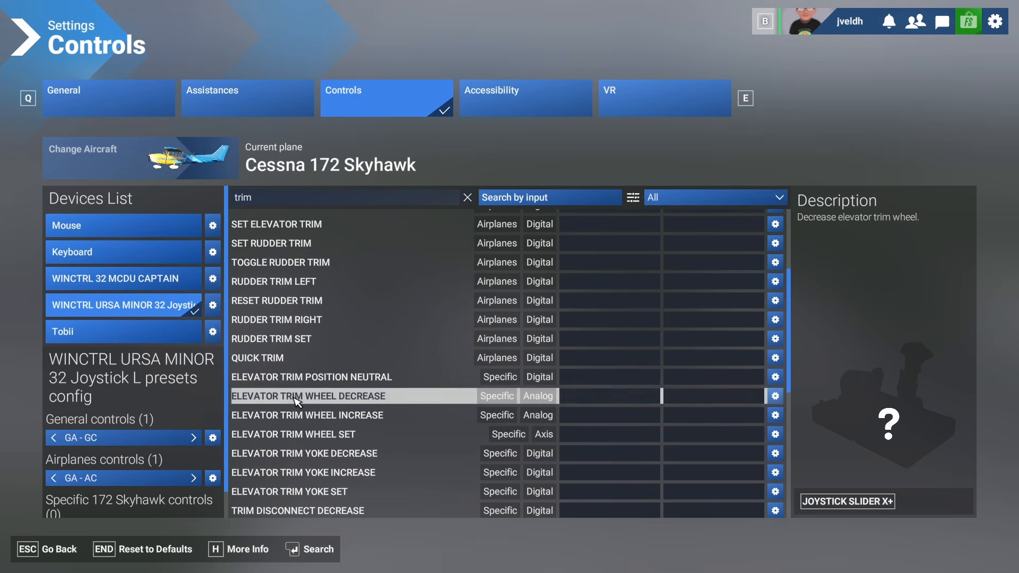
pyautogui.click(584, 397)
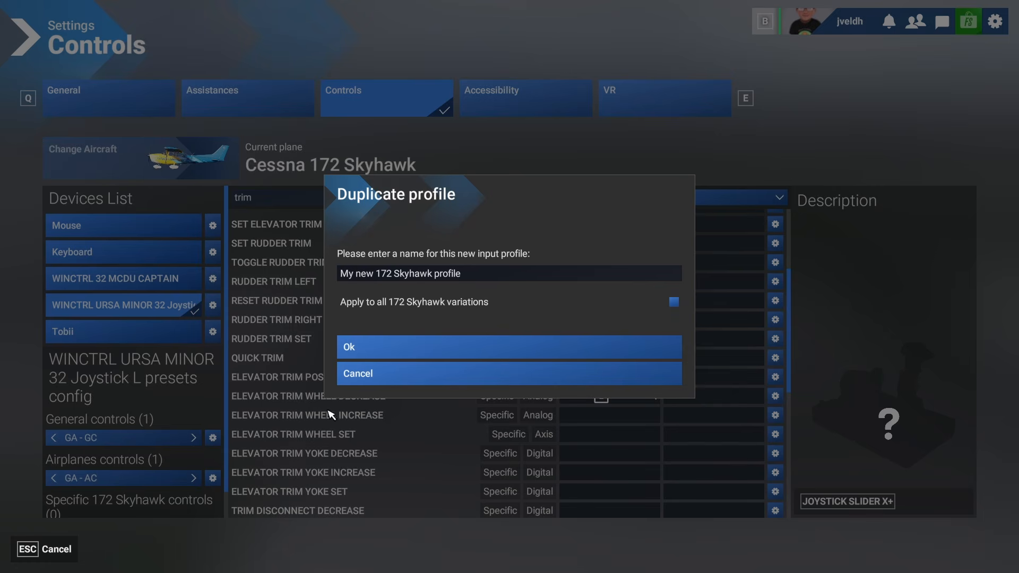
pyautogui.click(391, 375)
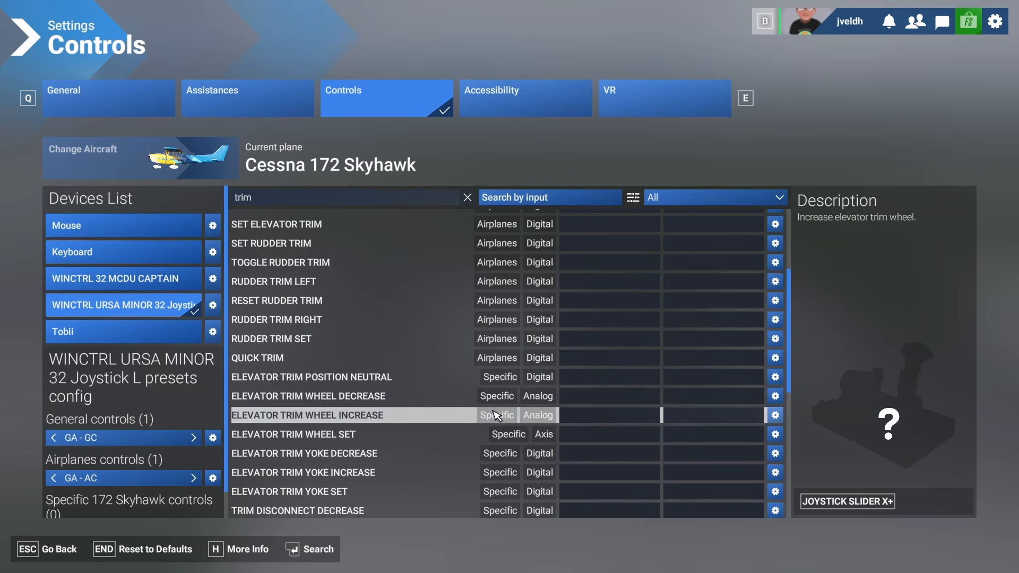
# - Bind Elevator Trim Down (Nose Down) to joystick button 6 and Elevator Trim Up (Nose Up) to button 7
pyautogui.scroll(-1, 148, 494)
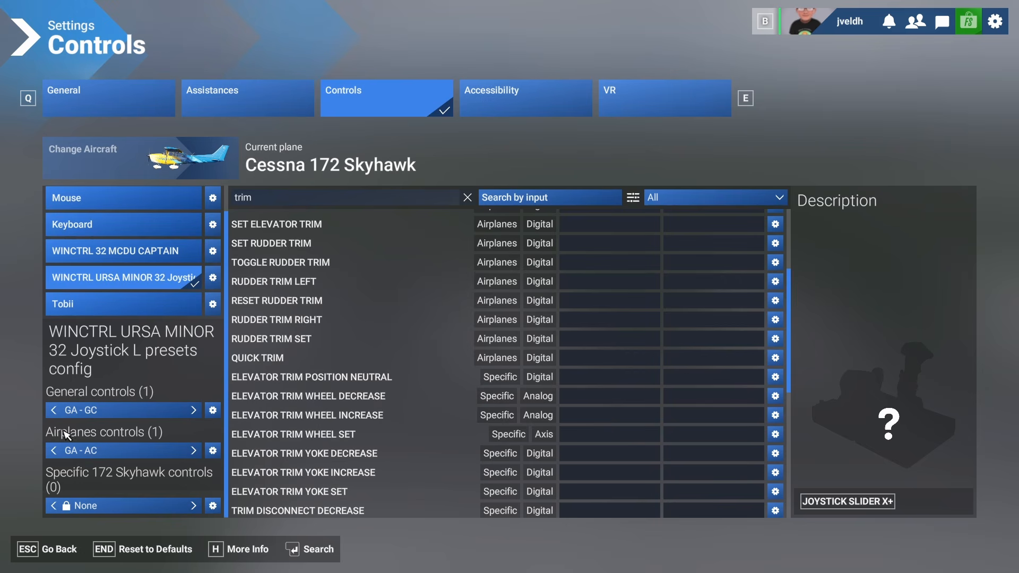
pyautogui.scroll(3, 390, 370)
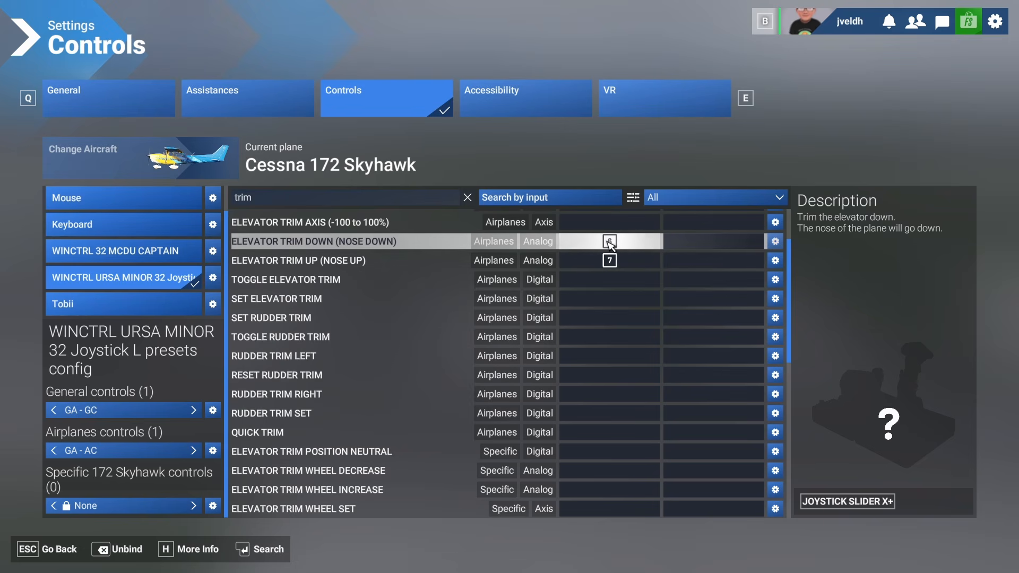
pyautogui.scroll(2, 594, 260)
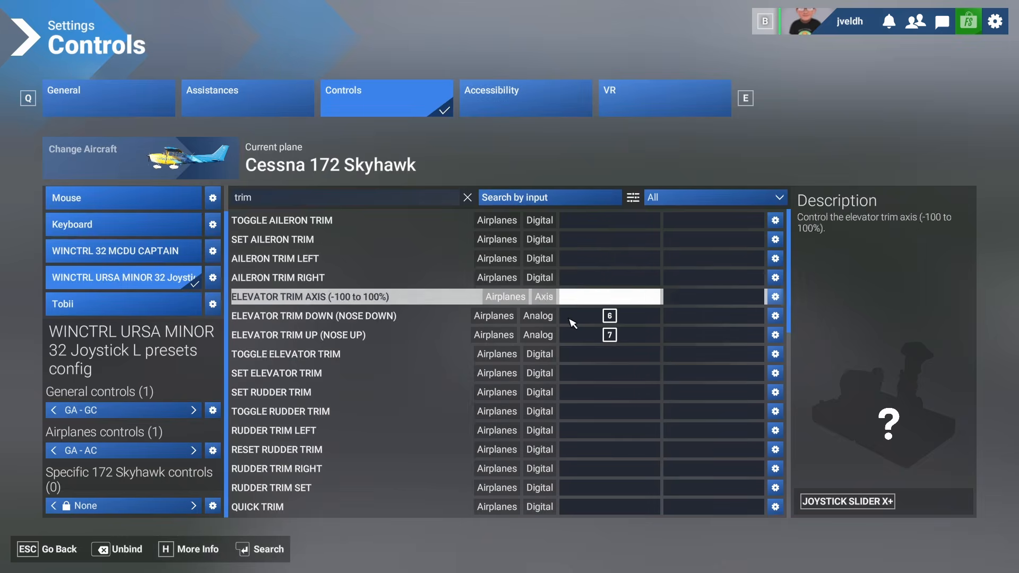
pyautogui.click(615, 317)
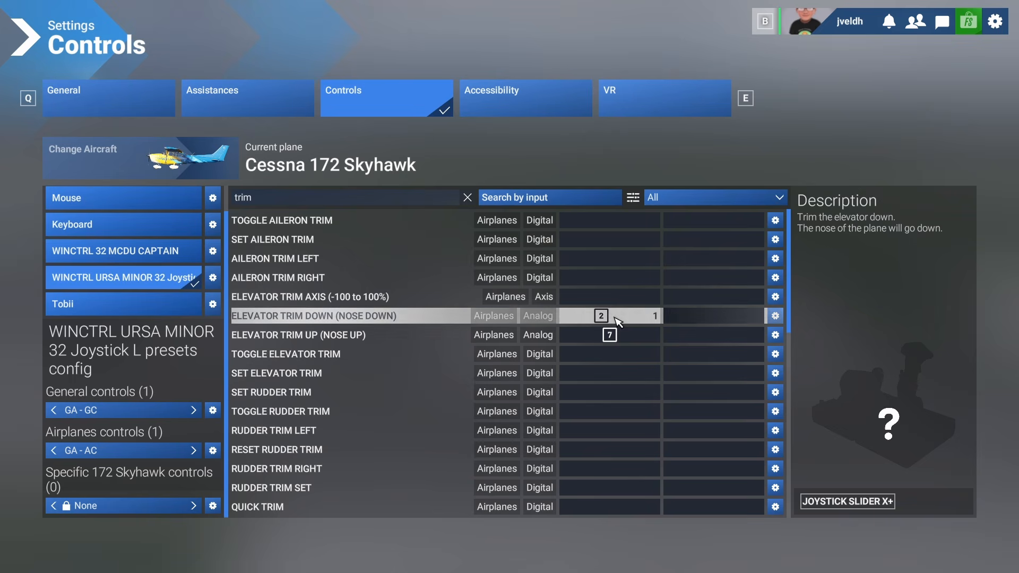
pyautogui.click(611, 318)
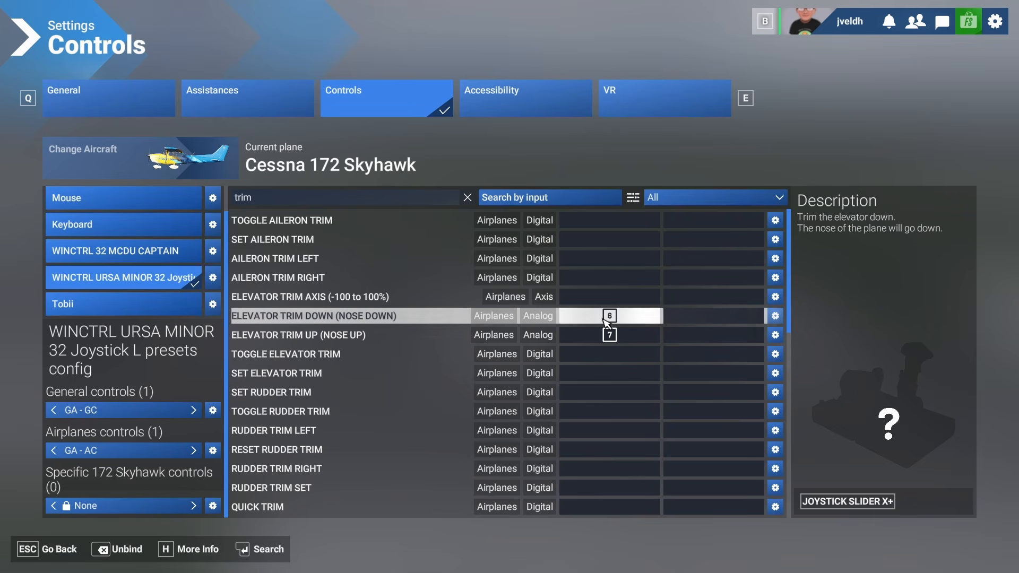
pyautogui.click(605, 336)
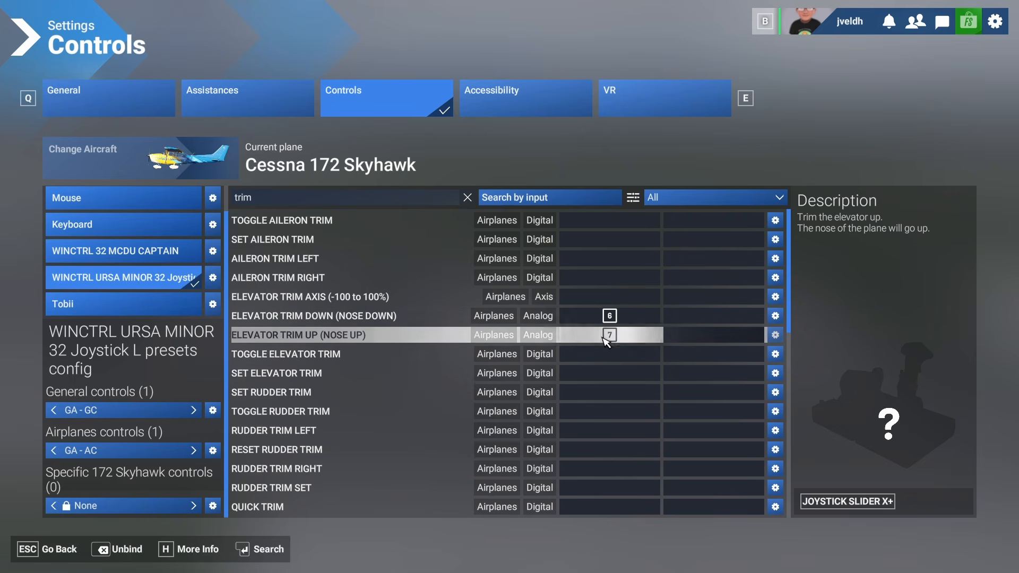
# - Return to the flight, zoom in on the primary flight display, then pause the simulator
pyautogui.click(53, 552)
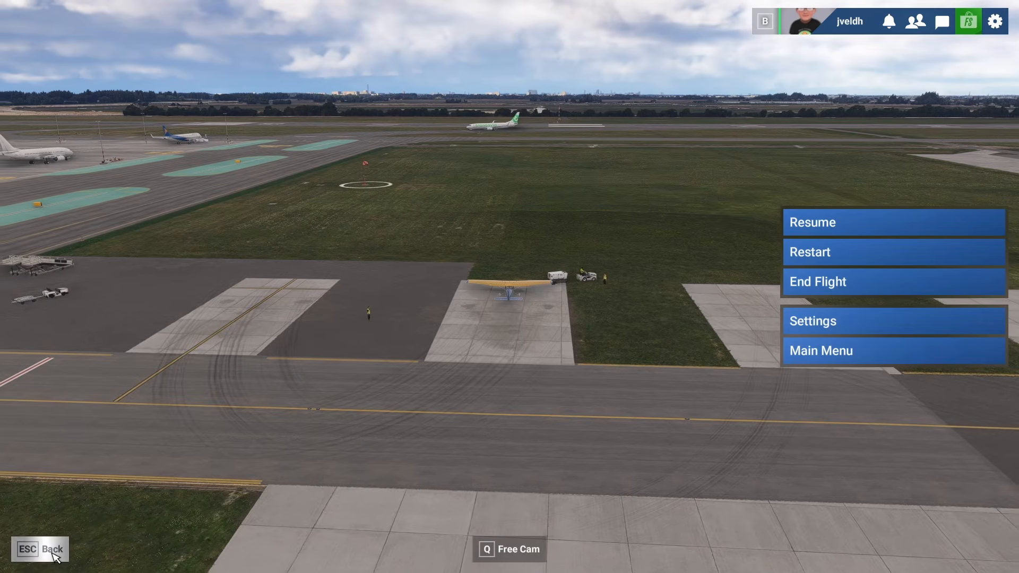
pyautogui.click(53, 551)
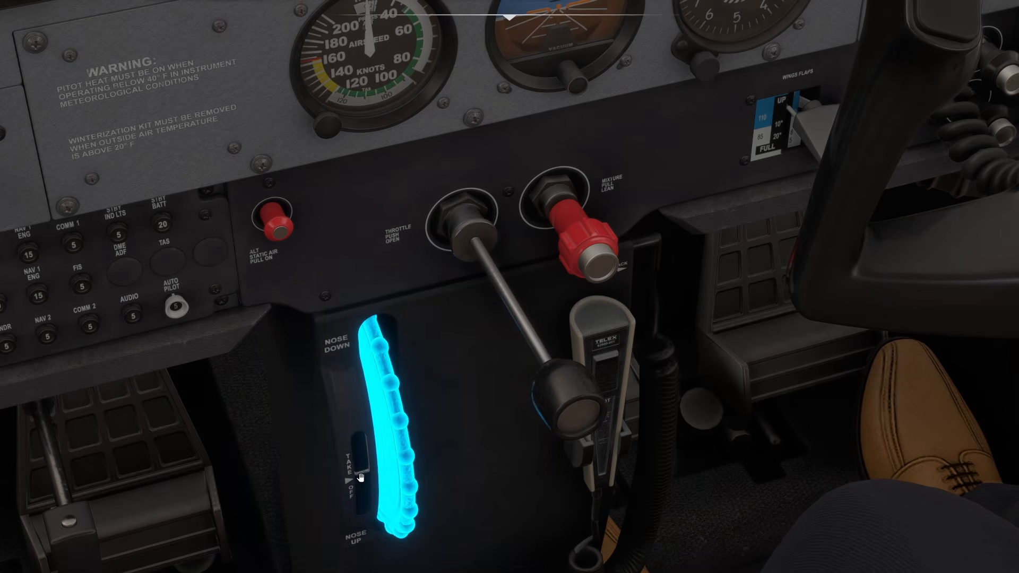
pyautogui.scroll(-2, 361, 478)
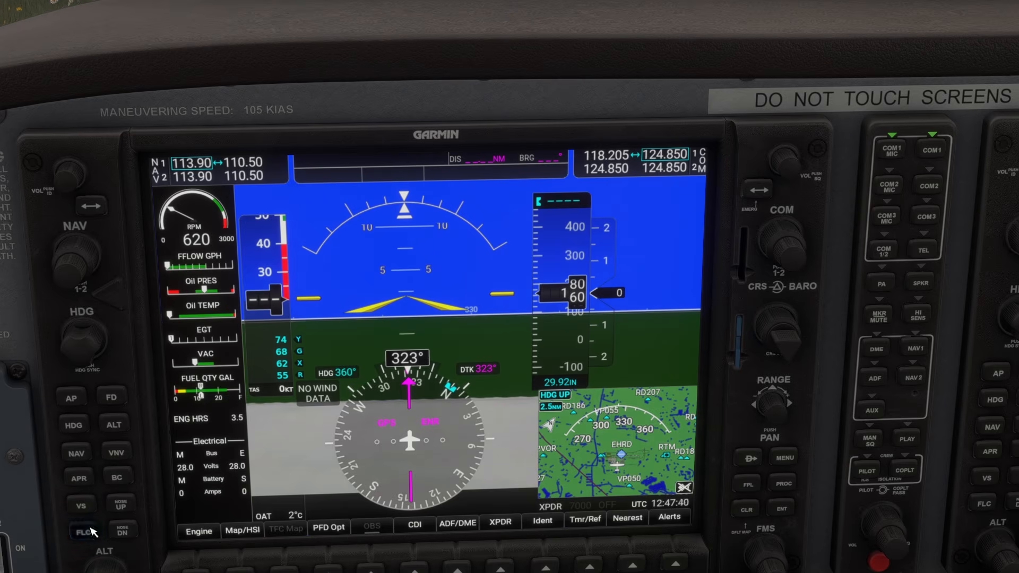
pyautogui.press('Escape')
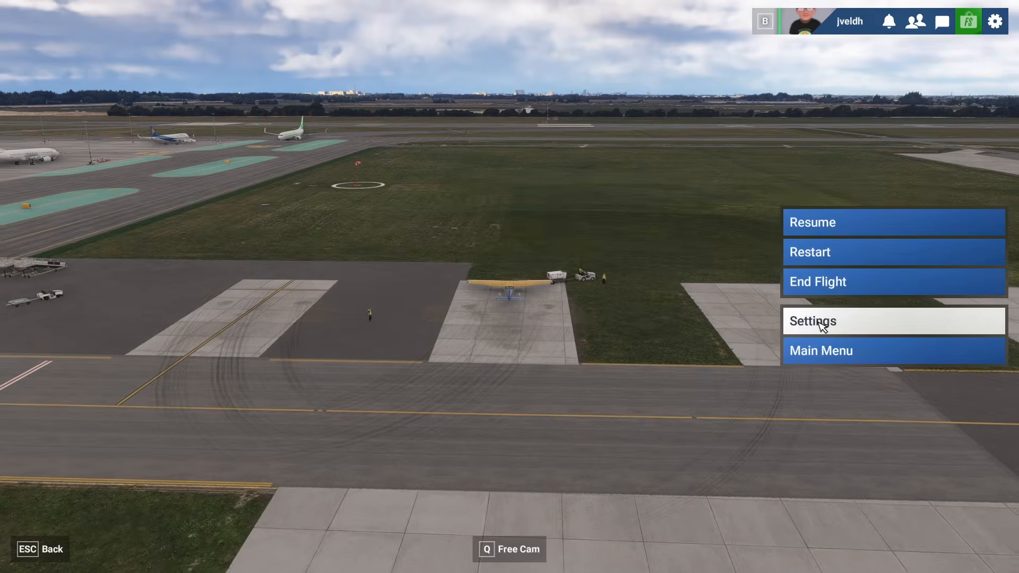
# - Reopen the controls settings and search the bindings for auto
pyautogui.click(821, 324)
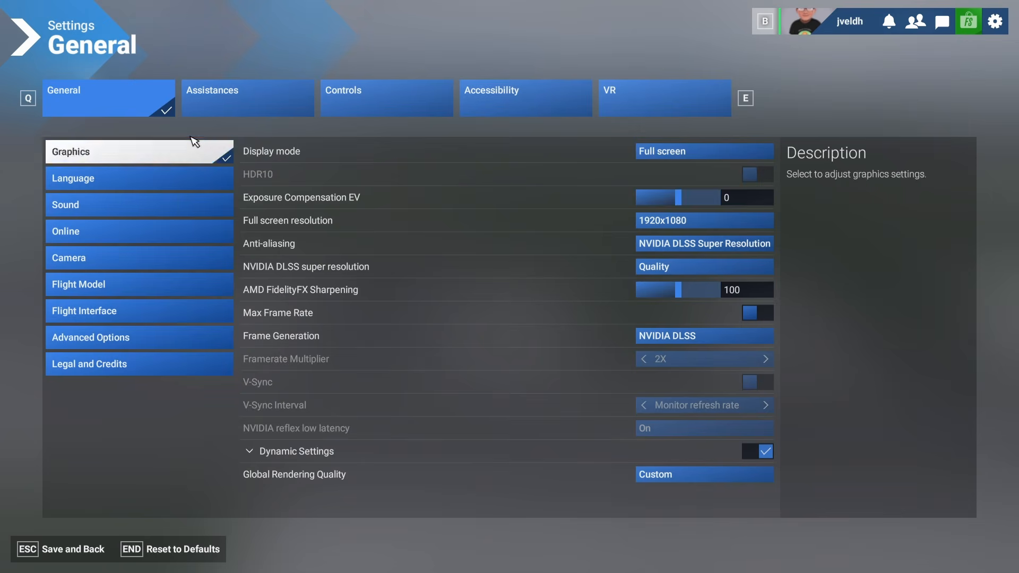
pyautogui.click(397, 101)
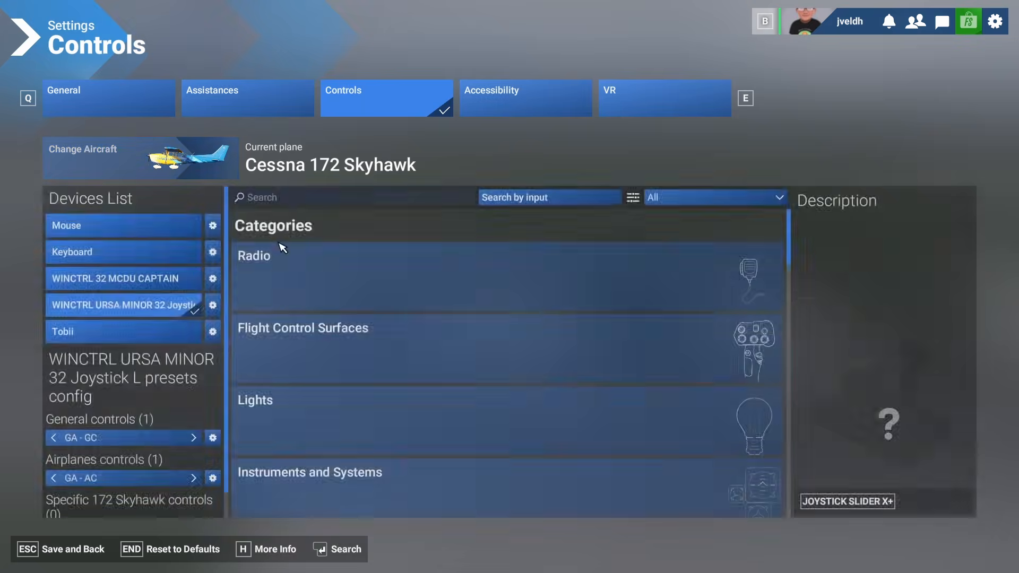
pyautogui.click(295, 200)
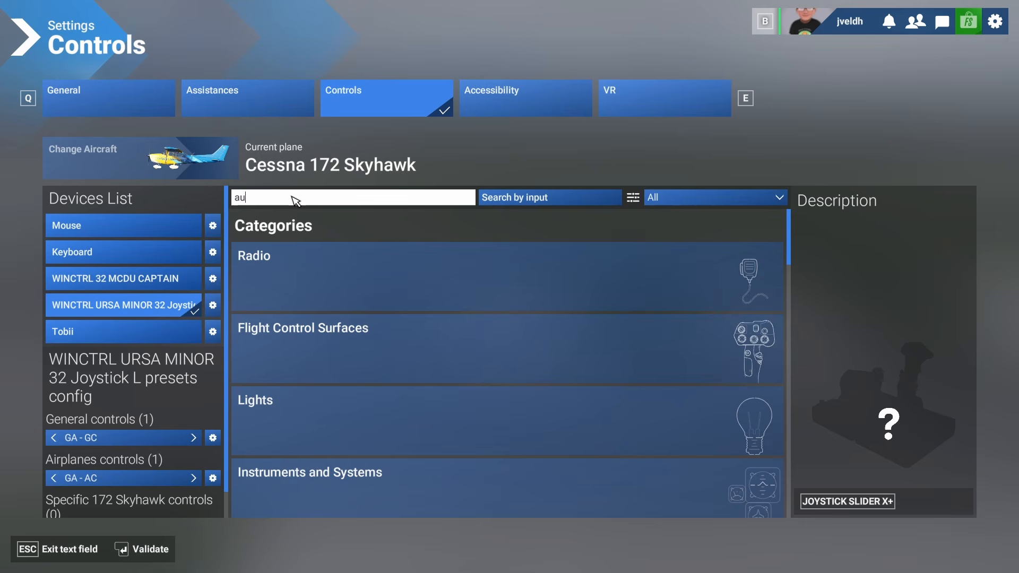
pyautogui.press('Return')
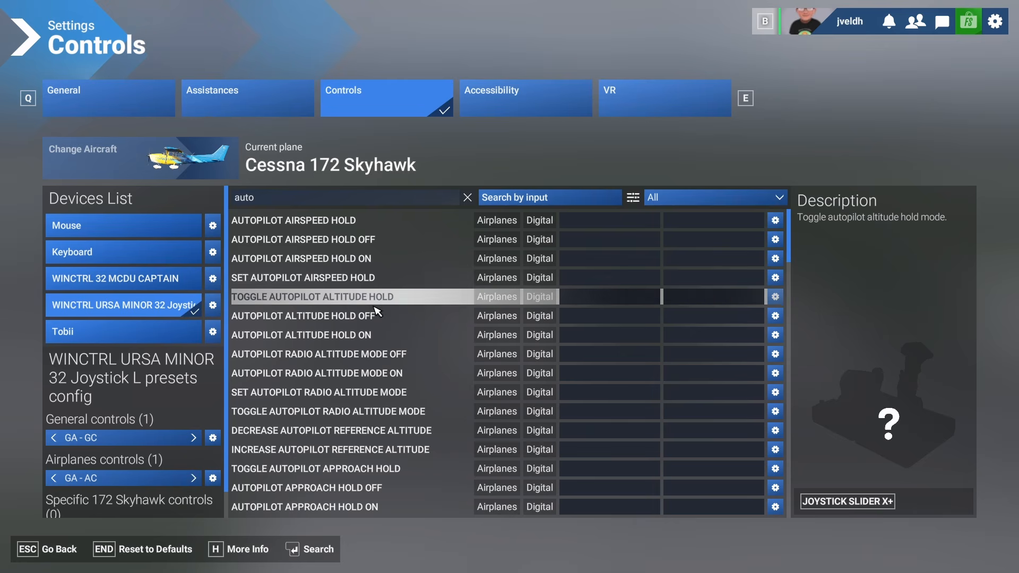
# - Scroll through the auto search results to examine the available autopilot commands
pyautogui.scroll(-2, 367, 300)
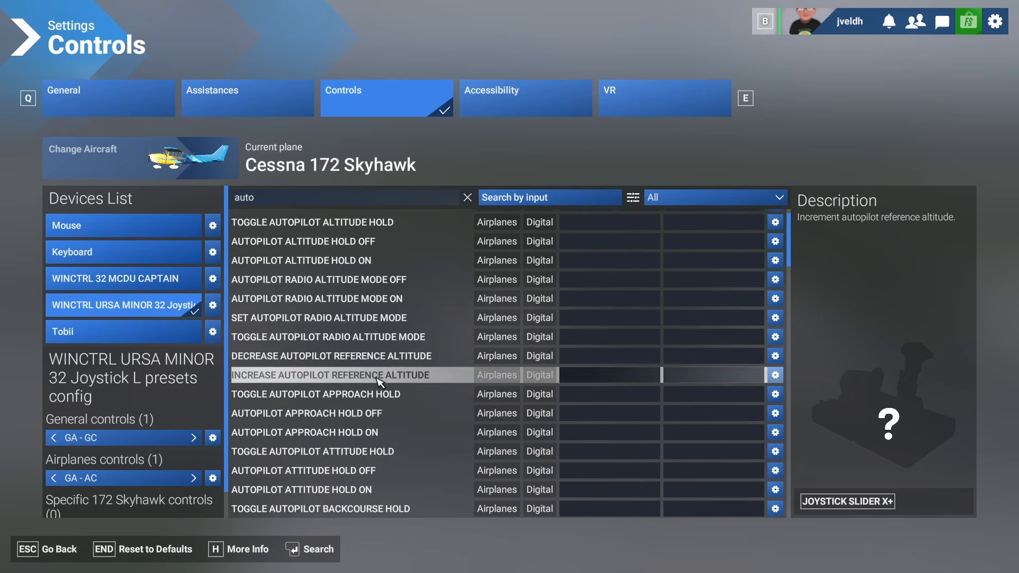
pyautogui.scroll(-2, 376, 380)
pyautogui.scroll(-2, 424, 454)
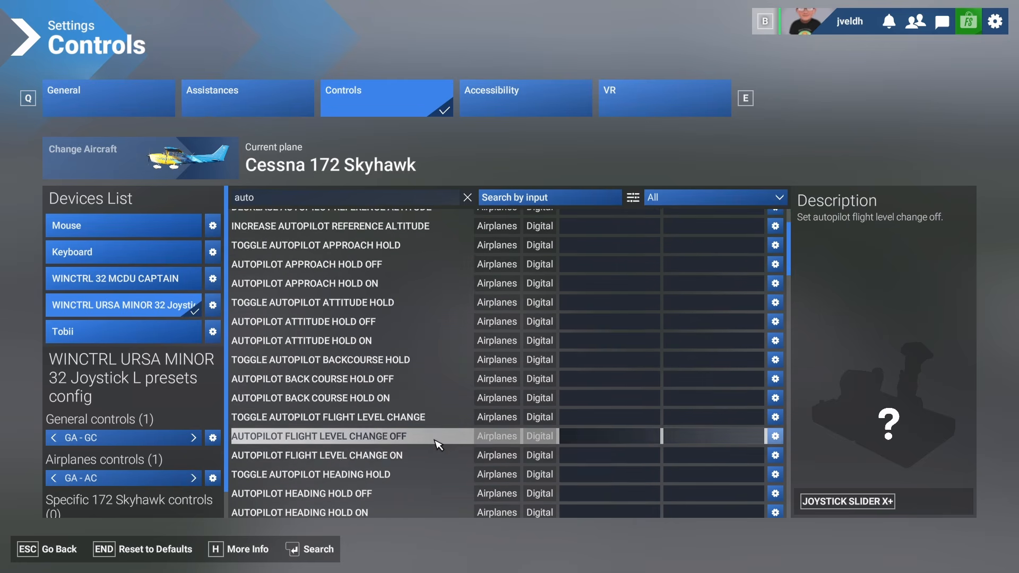
pyautogui.scroll(-4, 429, 441)
pyautogui.scroll(-2, 427, 440)
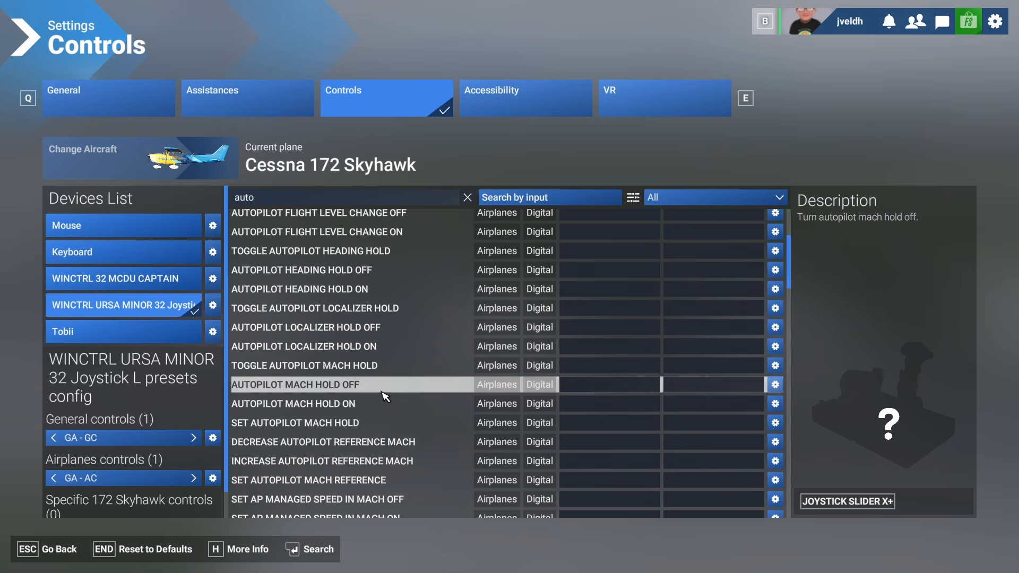
pyautogui.scroll(-2, 382, 403)
pyautogui.scroll(-2, 381, 410)
pyautogui.scroll(-2, 374, 419)
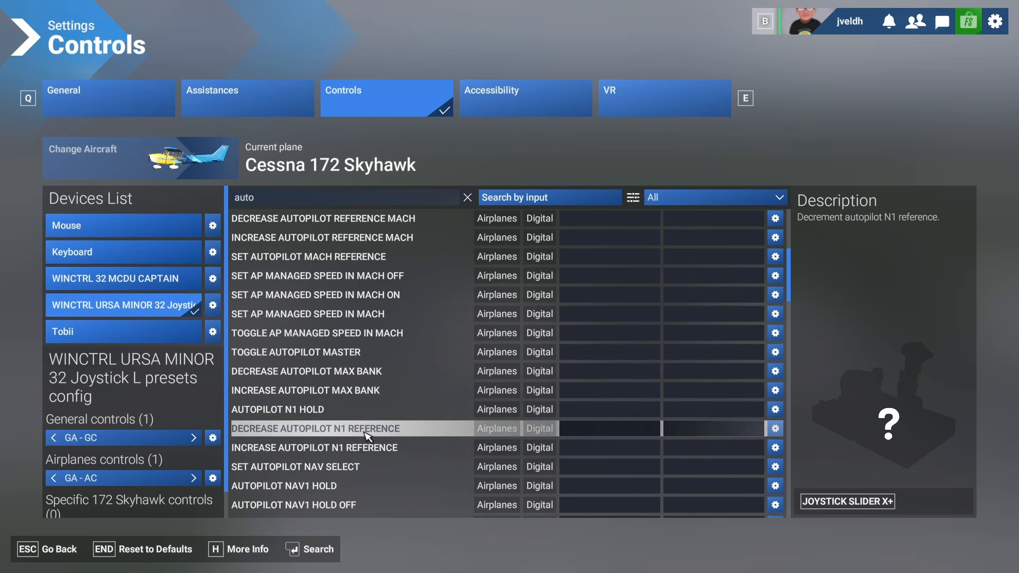
pyautogui.scroll(-2, 371, 423)
pyautogui.scroll(-2, 372, 424)
pyautogui.scroll(-1, 366, 419)
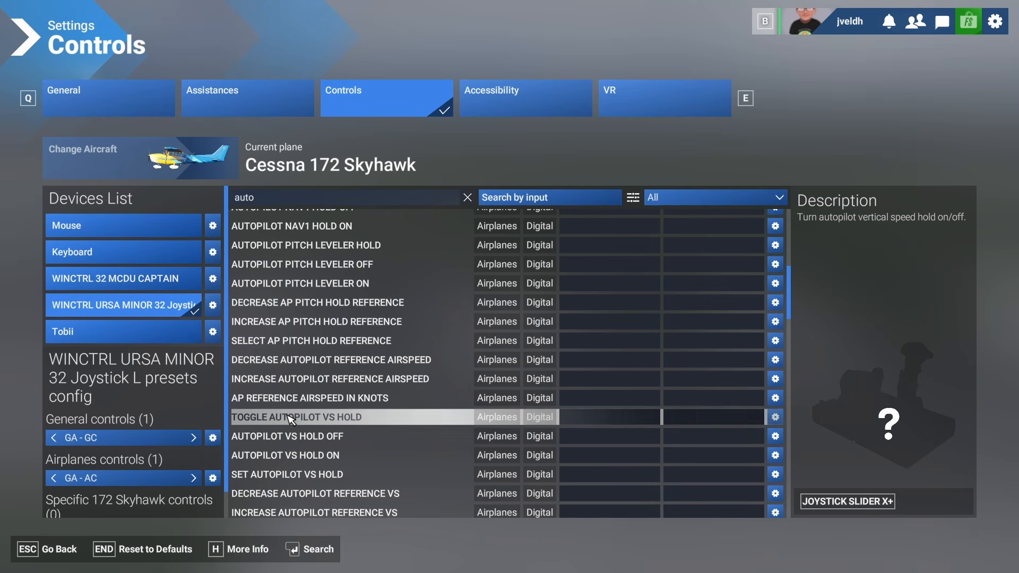
pyautogui.scroll(-2, 329, 430)
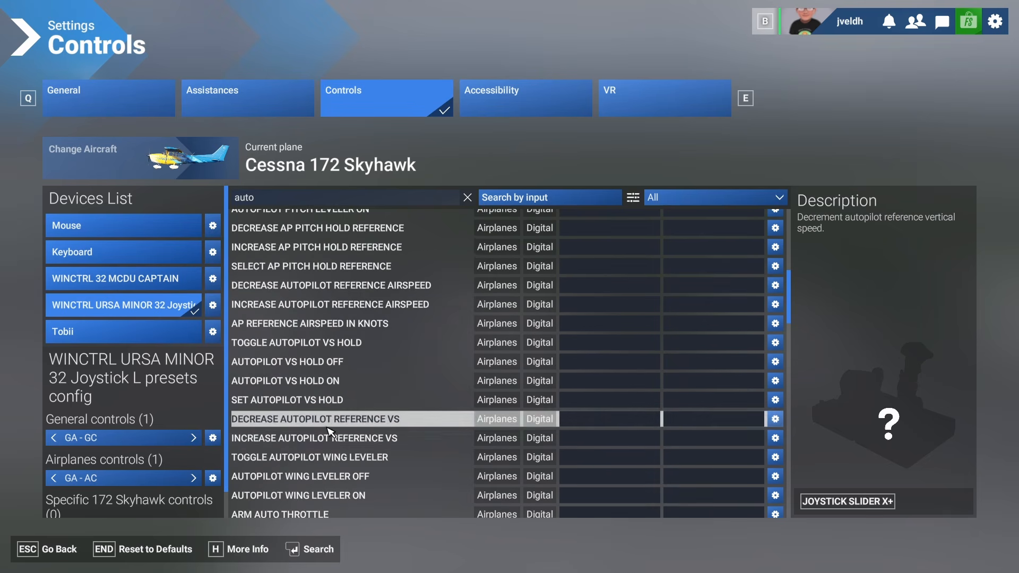
pyautogui.scroll(-2, 329, 440)
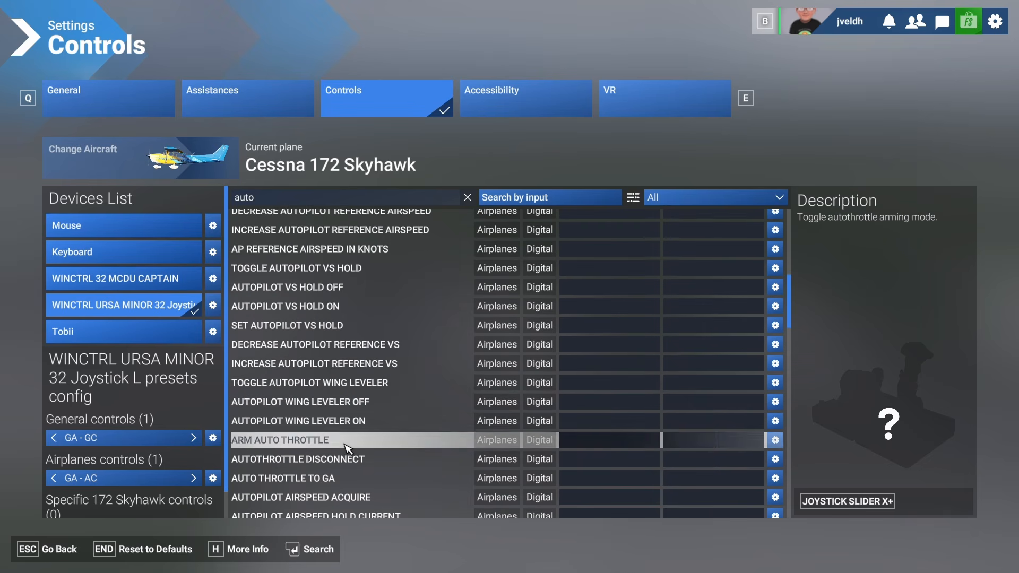
pyautogui.scroll(-2, 344, 448)
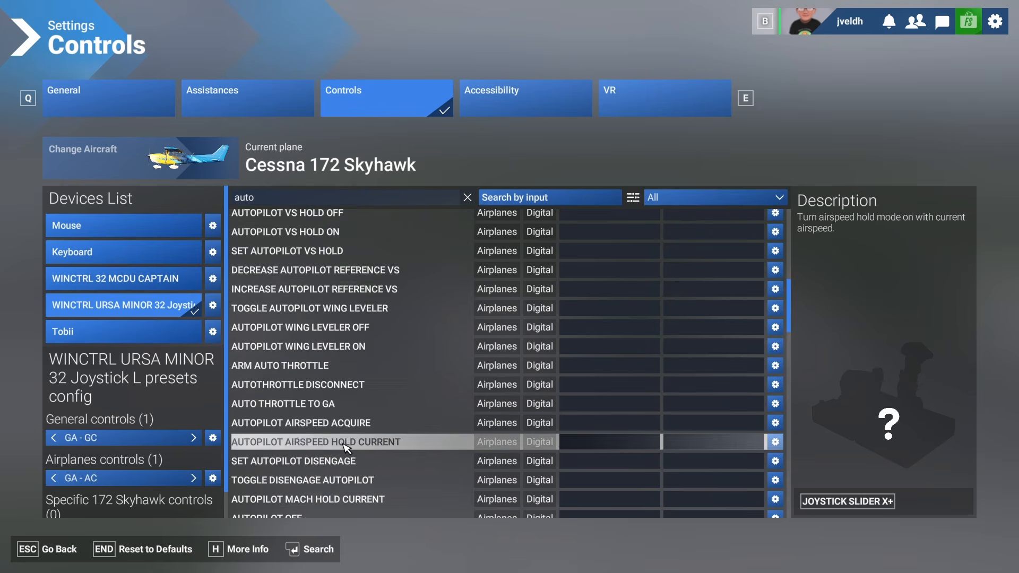
pyautogui.scroll(-2, 344, 449)
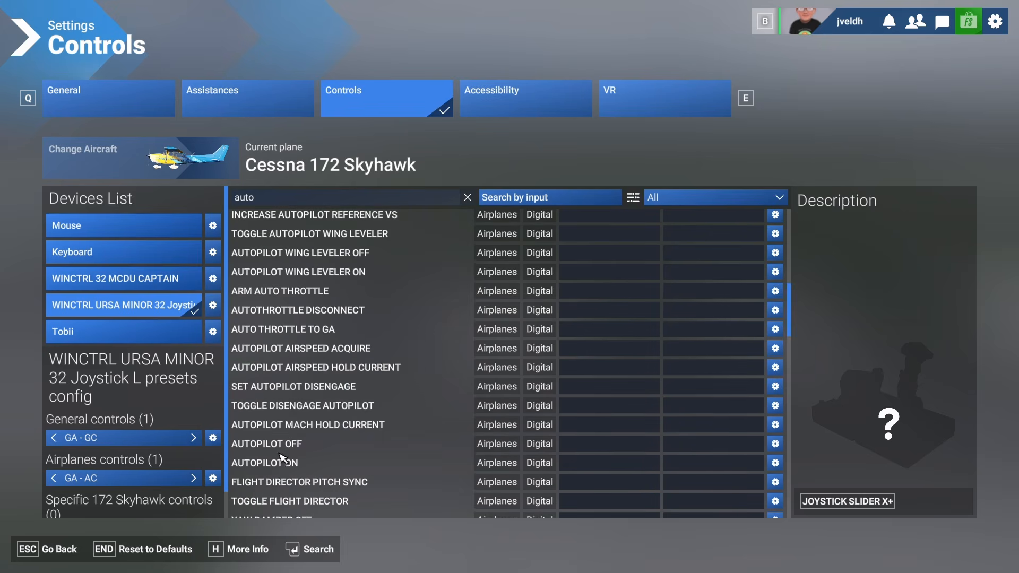
pyautogui.scroll(-2, 288, 466)
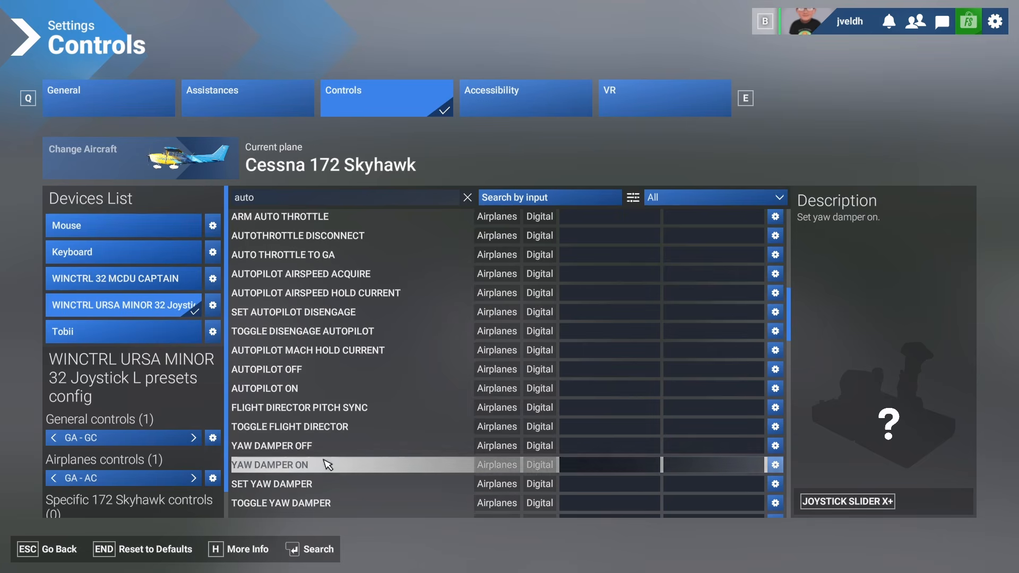
pyautogui.scroll(-10, 328, 465)
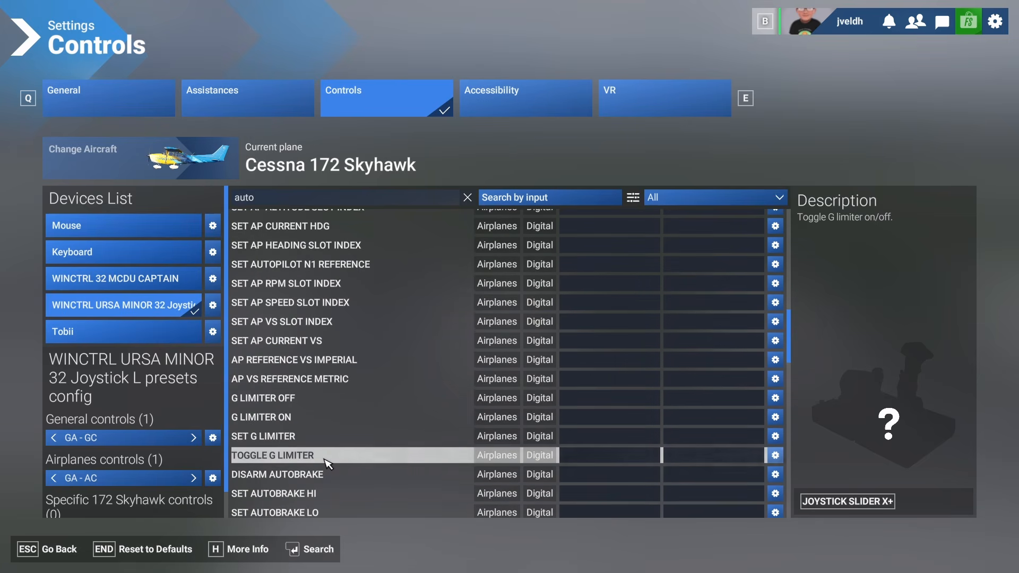
pyautogui.scroll(-4, 327, 465)
pyautogui.scroll(-10, 335, 460)
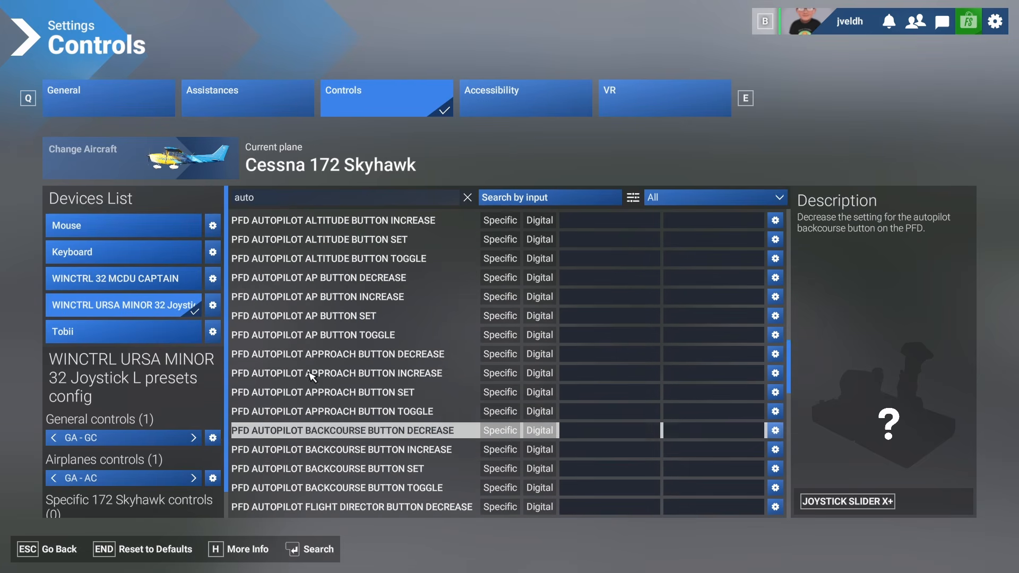
# - Refine the search to autopilot and browse the matching bindings list
pyautogui.click(269, 198)
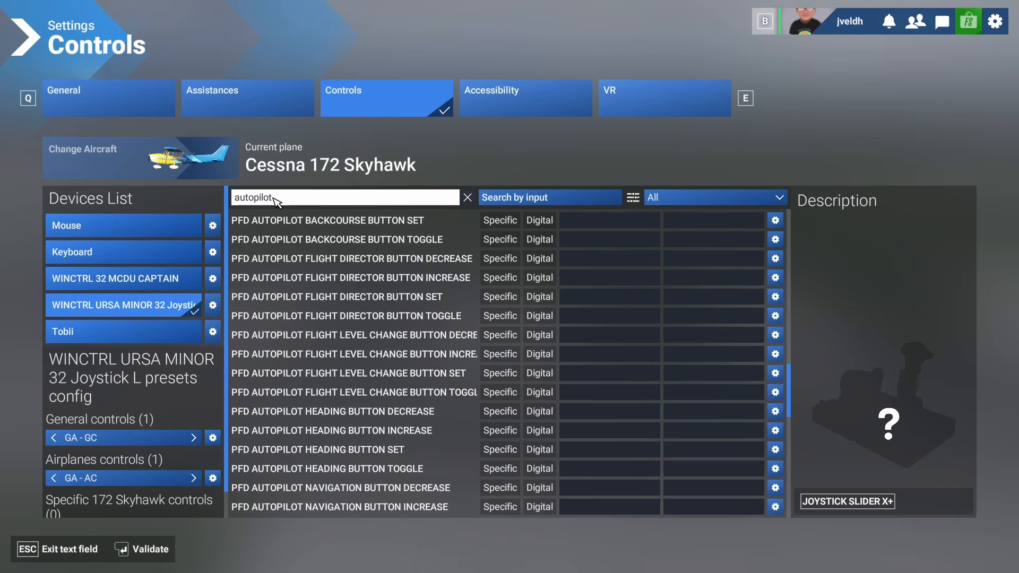
pyautogui.press('Return')
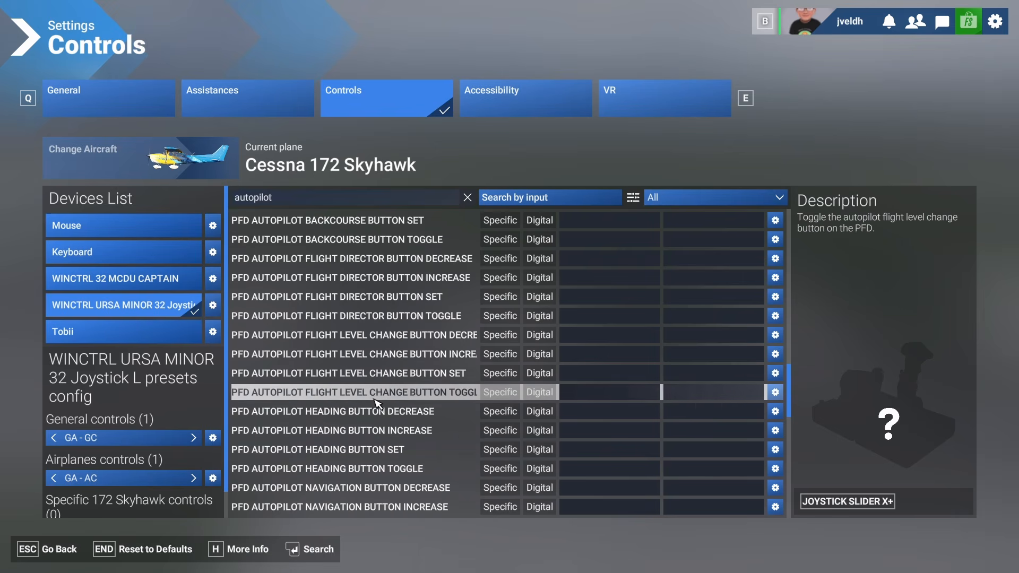
pyautogui.scroll(-5, 372, 395)
pyautogui.scroll(-15, 373, 406)
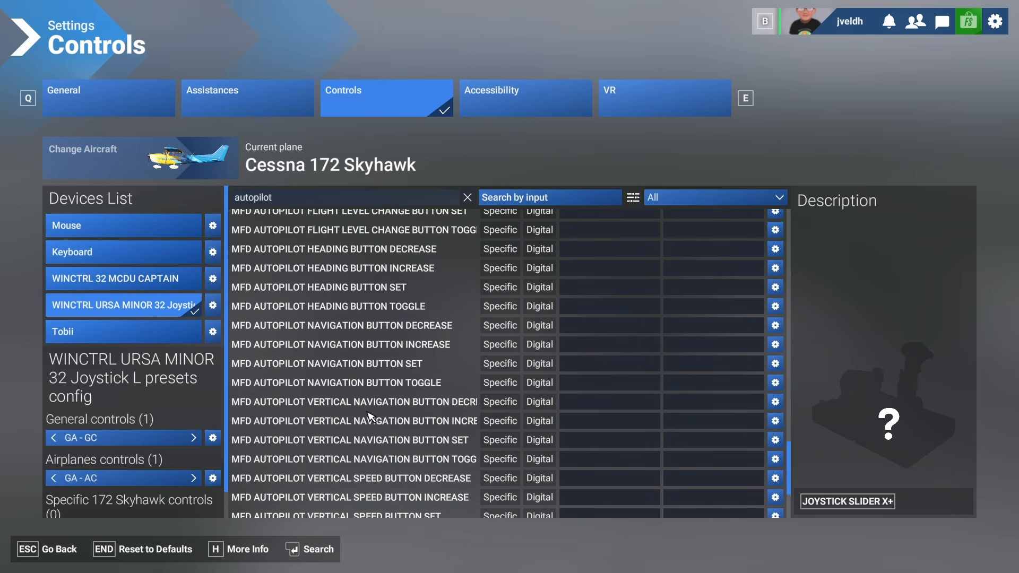
pyautogui.scroll(15, 364, 401)
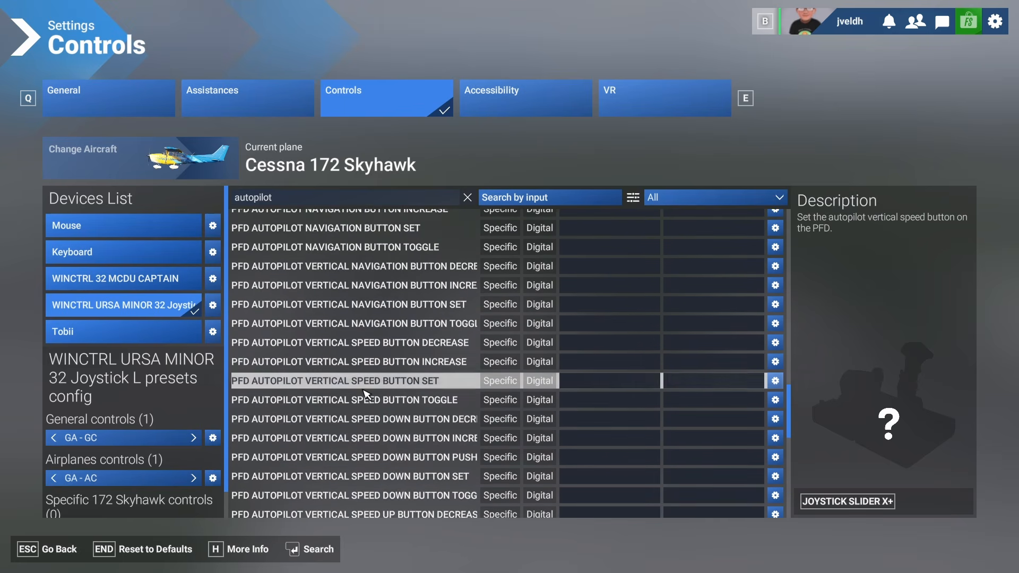
pyautogui.scroll(5, 365, 393)
pyautogui.scroll(-1, 351, 420)
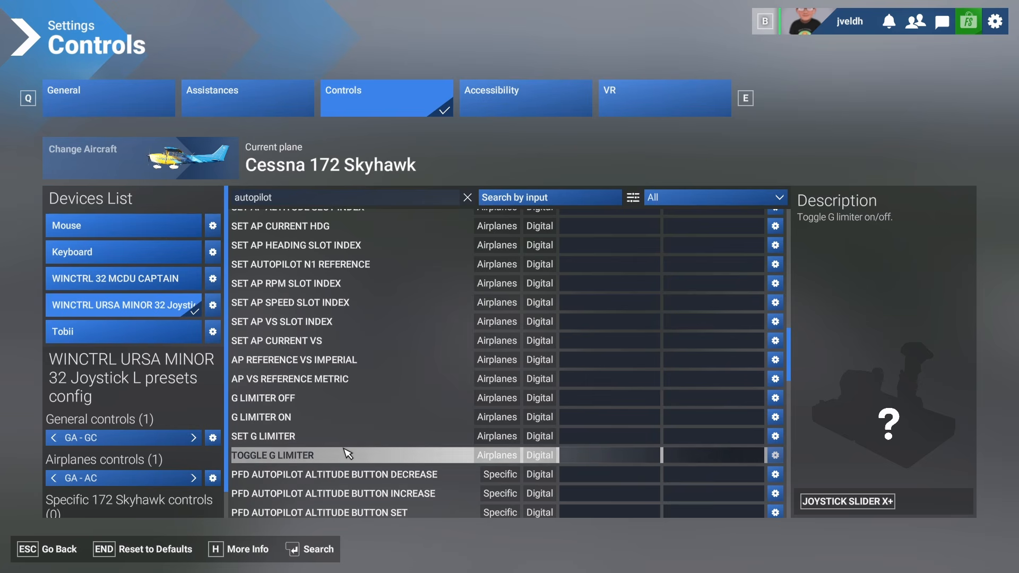
pyautogui.scroll(5, 347, 454)
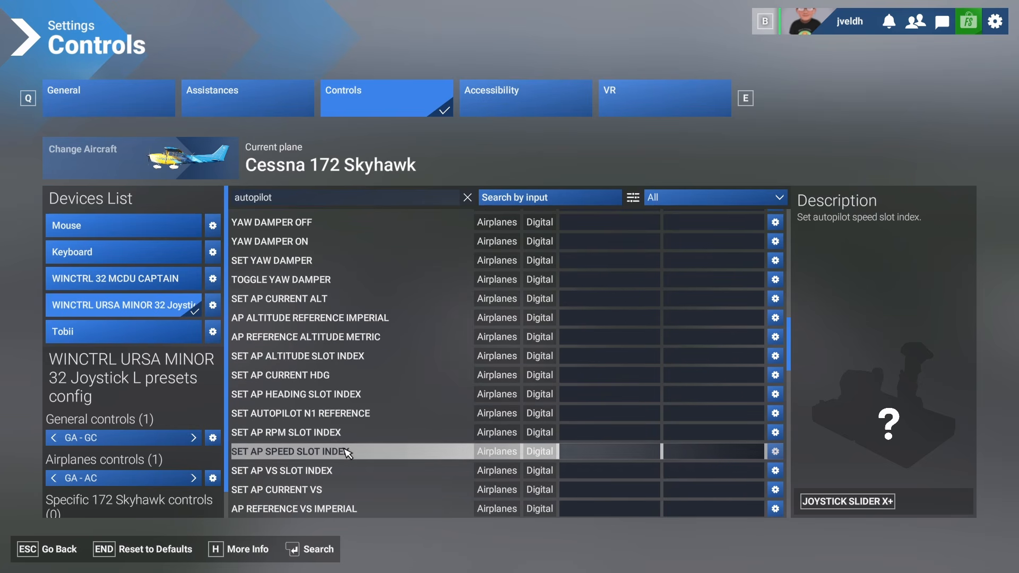
pyautogui.scroll(5, 347, 453)
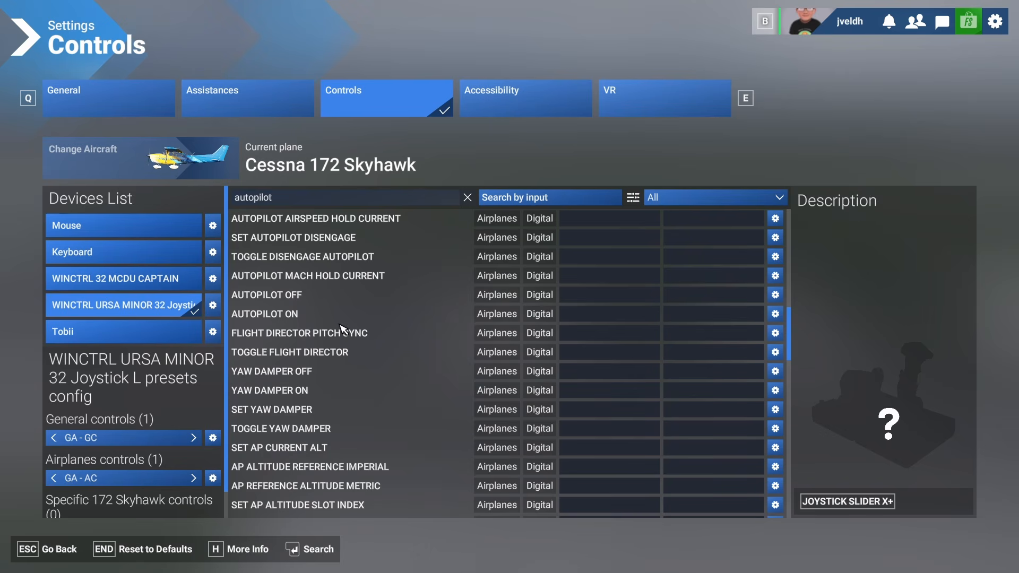
pyautogui.scroll(3, 343, 329)
pyautogui.scroll(3, 342, 329)
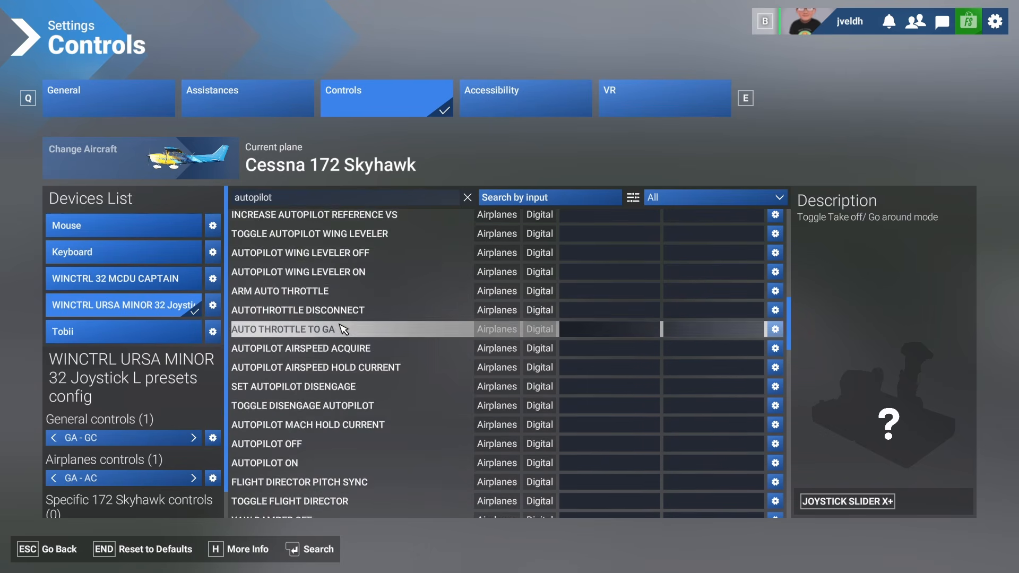
pyautogui.scroll(3, 342, 329)
pyautogui.scroll(3, 342, 329)
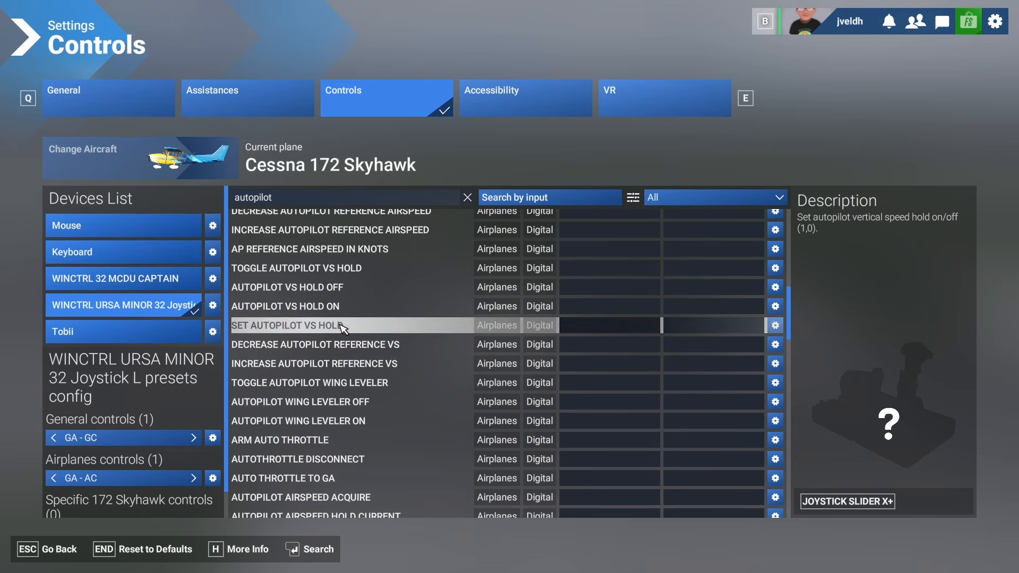
pyautogui.scroll(3, 342, 329)
pyautogui.scroll(6, 342, 329)
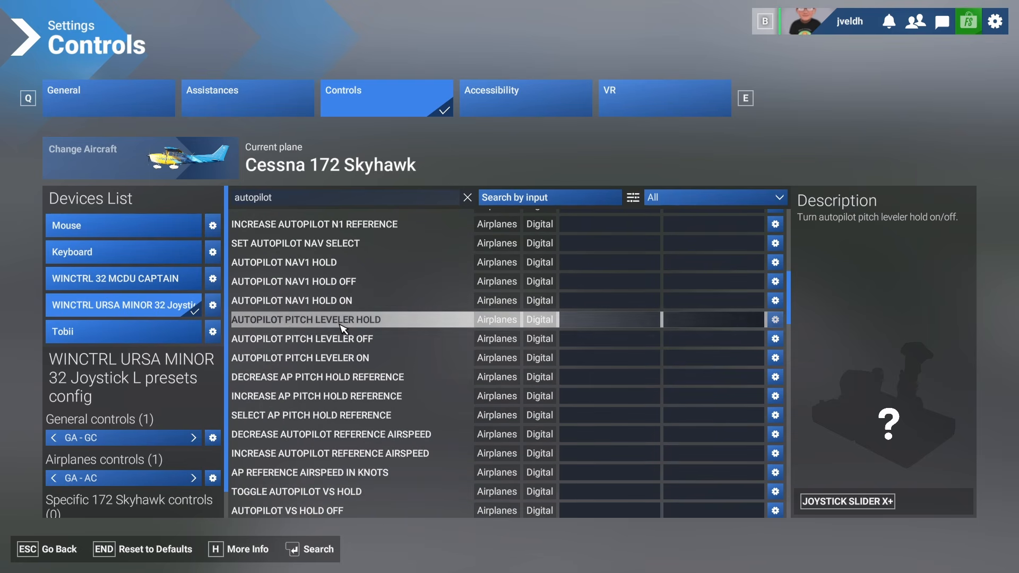
pyautogui.scroll(6, 342, 329)
pyautogui.scroll(3, 342, 329)
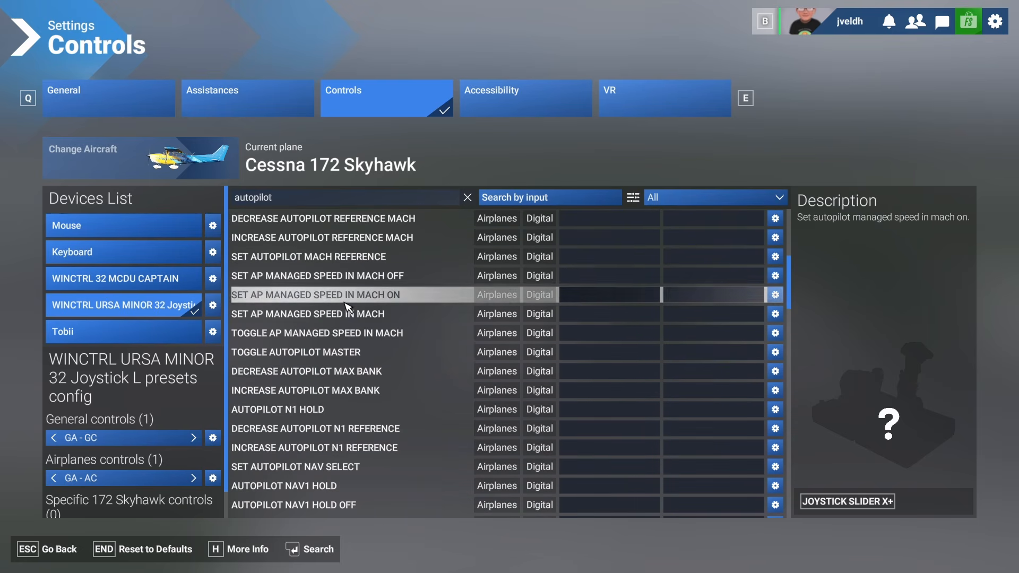
pyautogui.scroll(9, 347, 308)
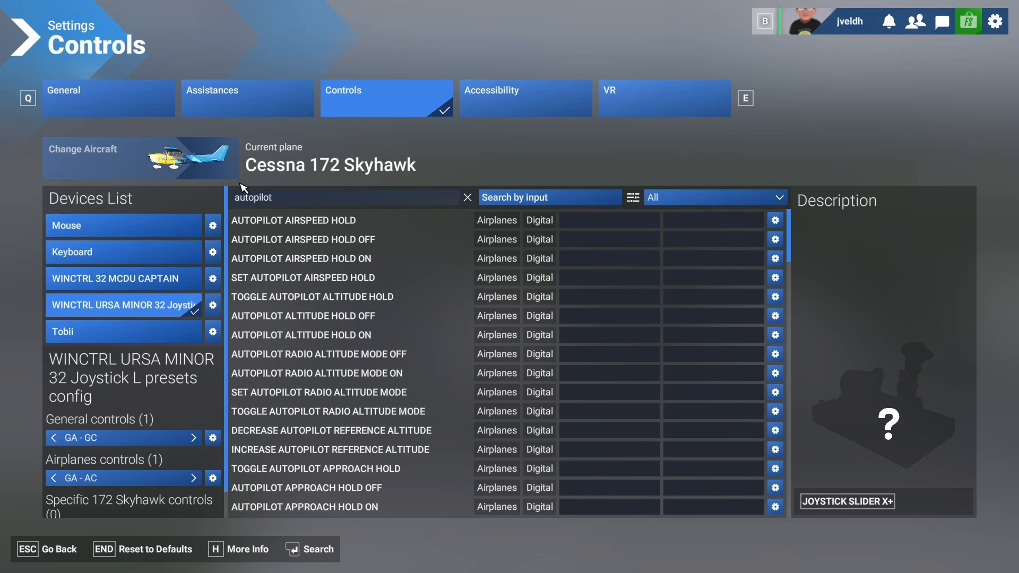
# - Search for autopilot mast and bind Toggle Autopilot Master to joystick button 9
pyautogui.click(287, 197)
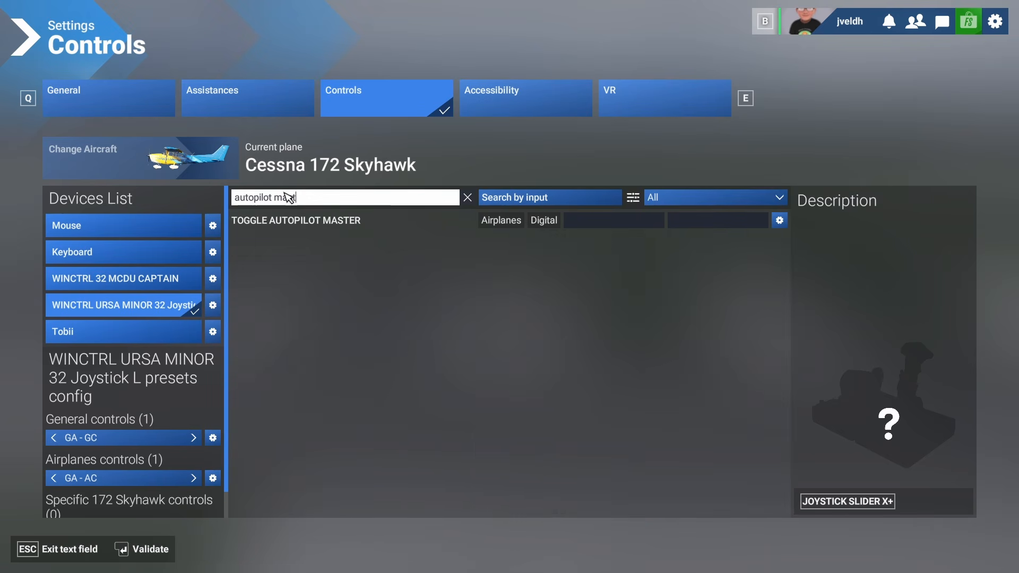
pyautogui.click(605, 218)
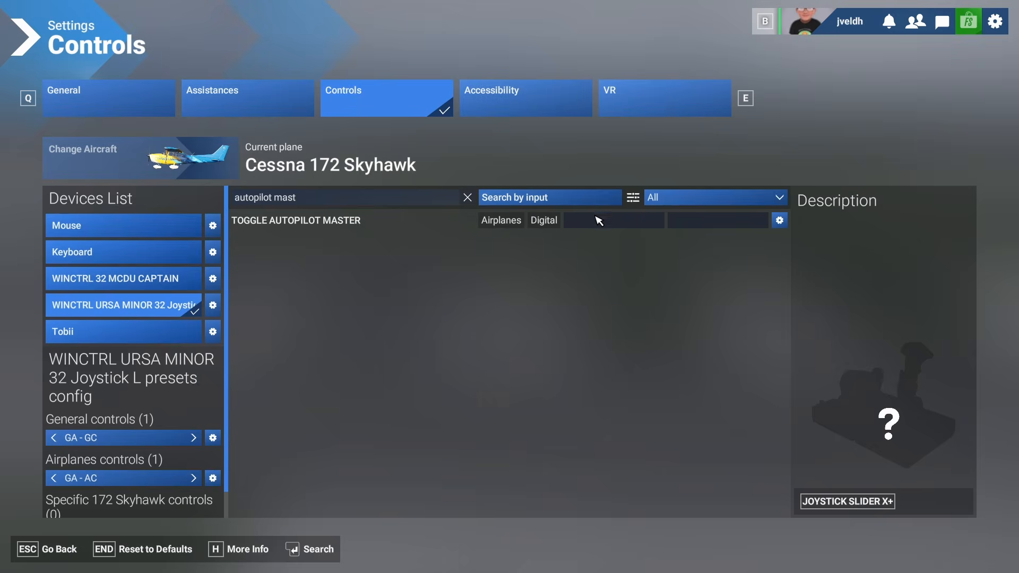
pyautogui.click(599, 221)
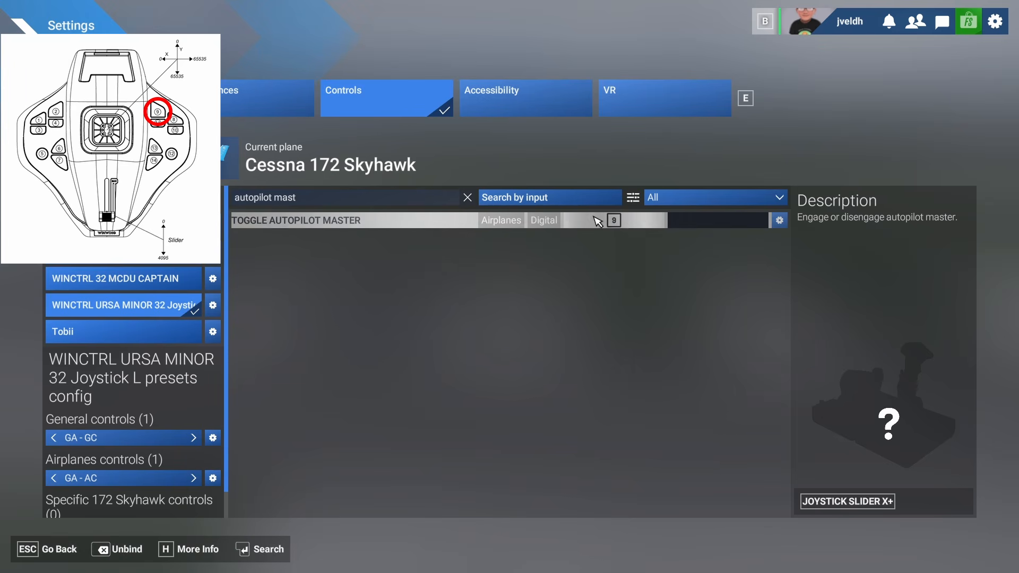
# - Search for autopilot f and bind Toggle Autopilot Flight Level Change to joystick button 11
pyautogui.click(370, 202)
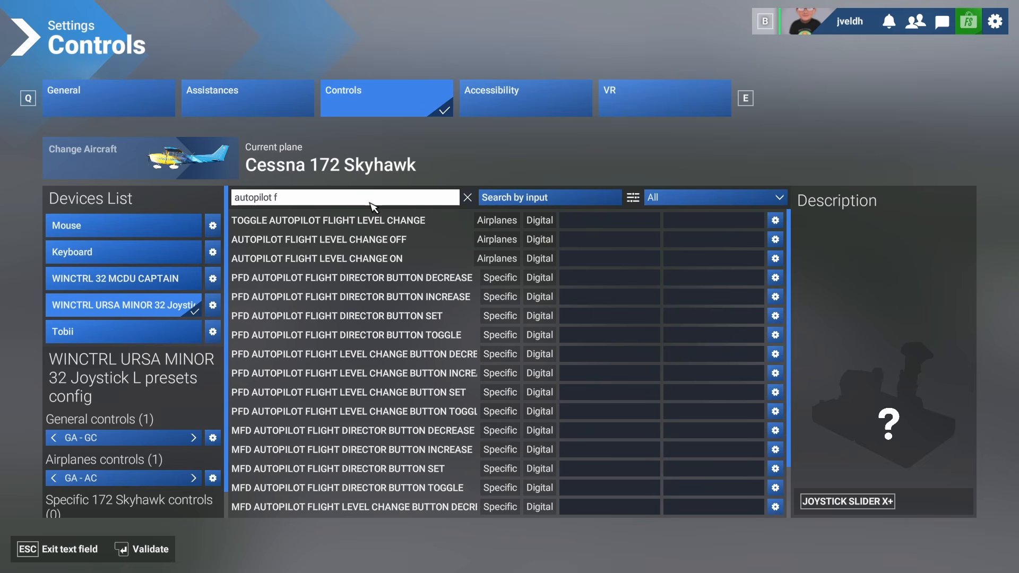
pyautogui.press('Return')
pyautogui.click(582, 222)
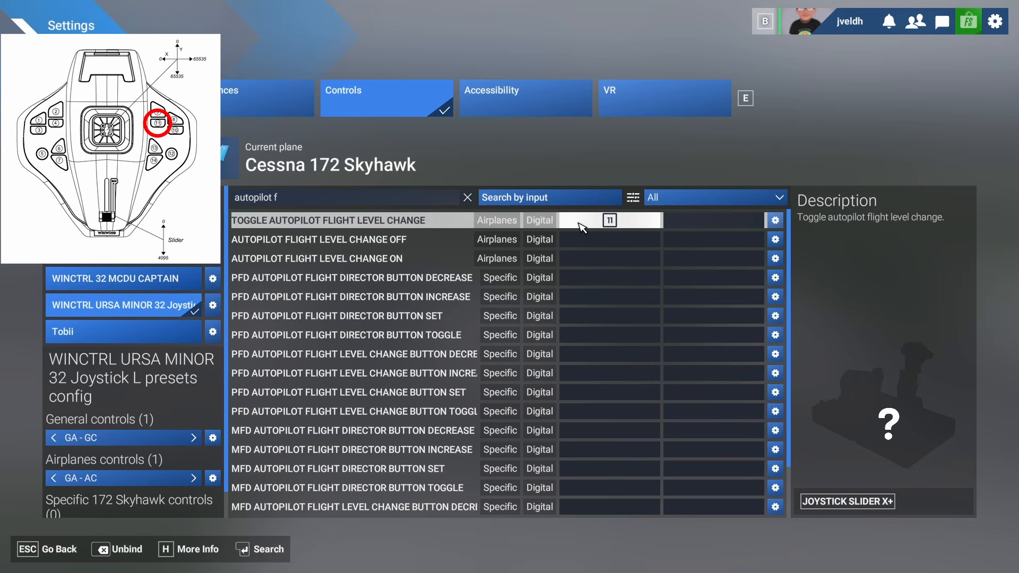
# - Search for autopilot nav and bind Set Autopilot Nav Select to joystick button 8
pyautogui.click(430, 200)
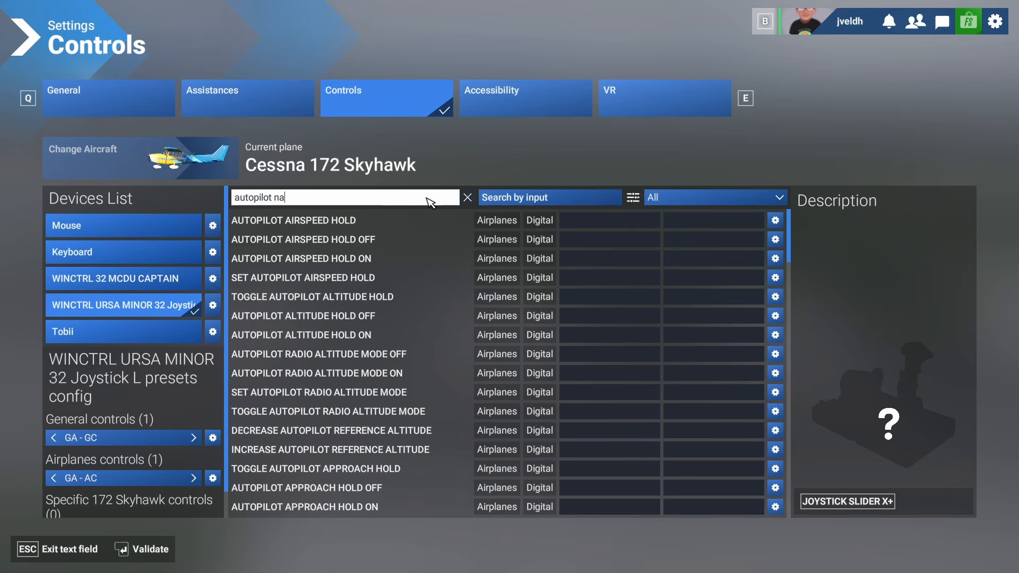
pyautogui.press('Return')
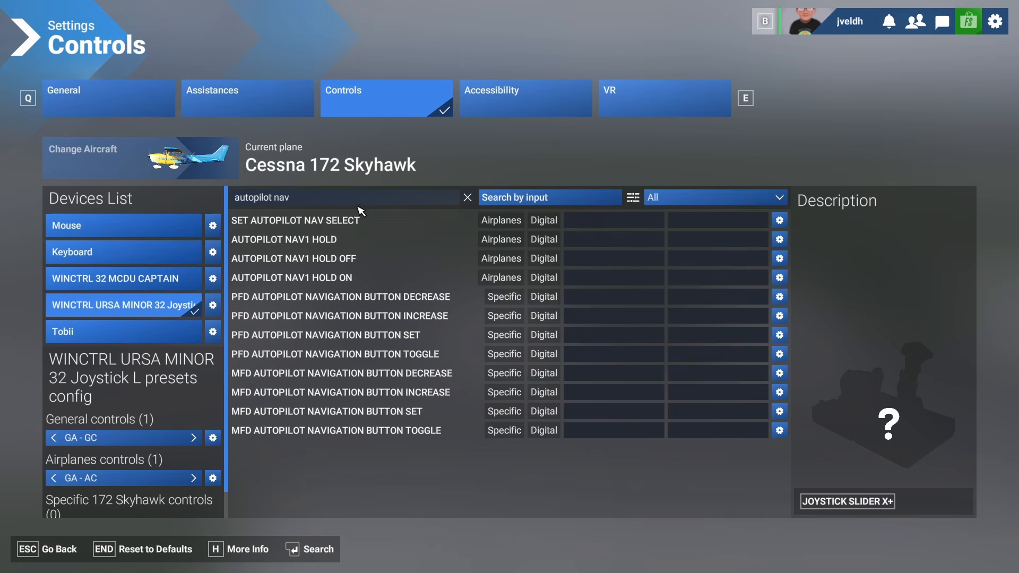
pyautogui.click(603, 229)
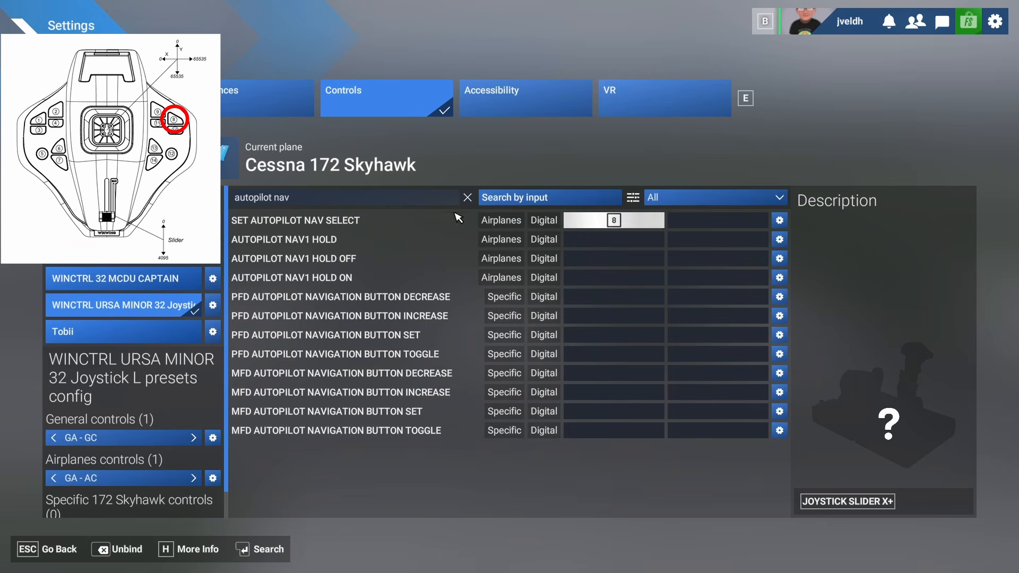
# - Search for autopilot heading and bind Toggle Autopilot Heading Hold to joystick button 10
pyautogui.click(371, 199)
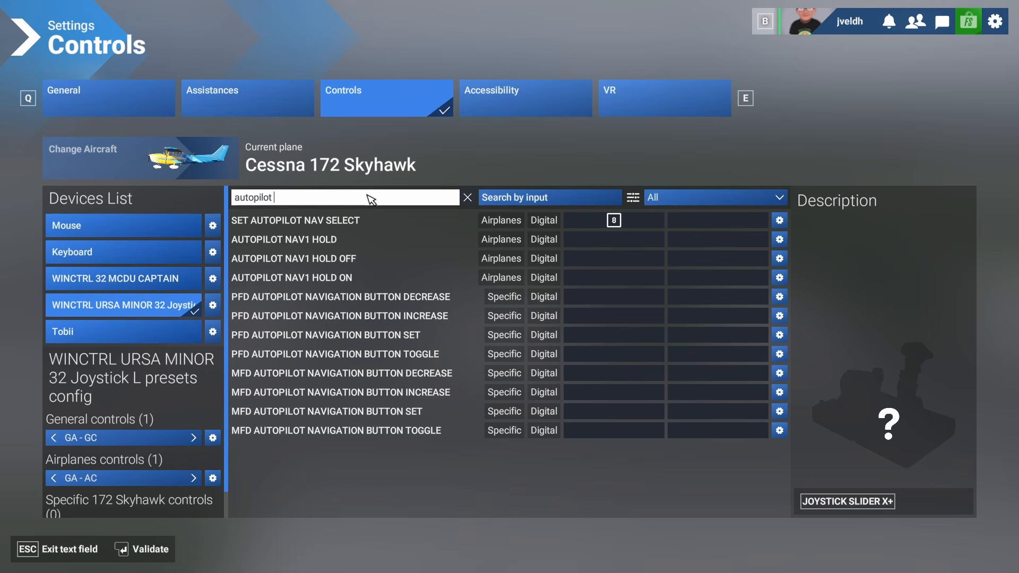
pyautogui.write('heading')
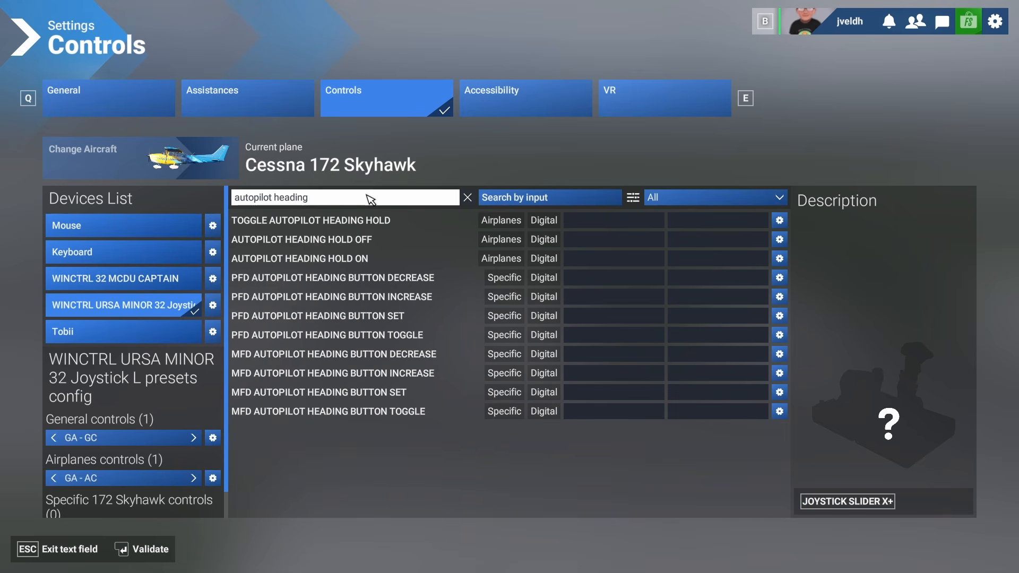
pyautogui.click(636, 220)
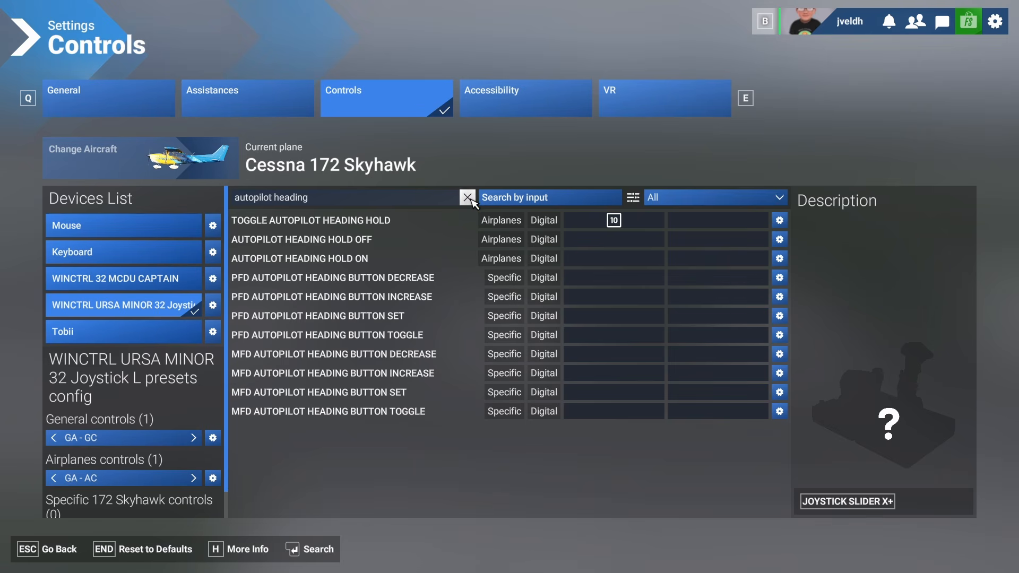
# - Clear the search, search for autopilot, and bind Toggle Autopilot Altitude Hold to joystick button 13
pyautogui.click(468, 198)
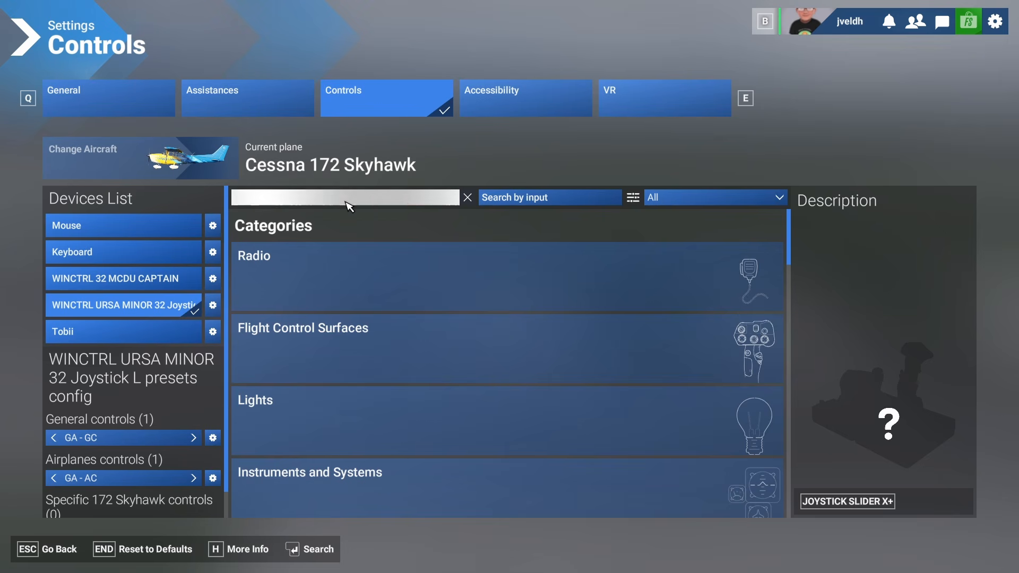
pyautogui.click(347, 205)
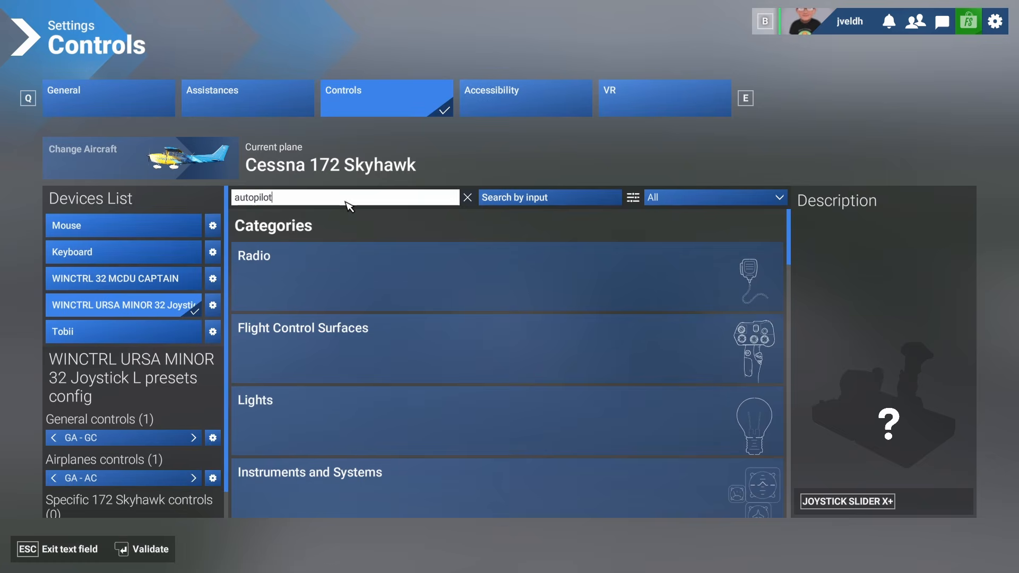
pyautogui.press('Return')
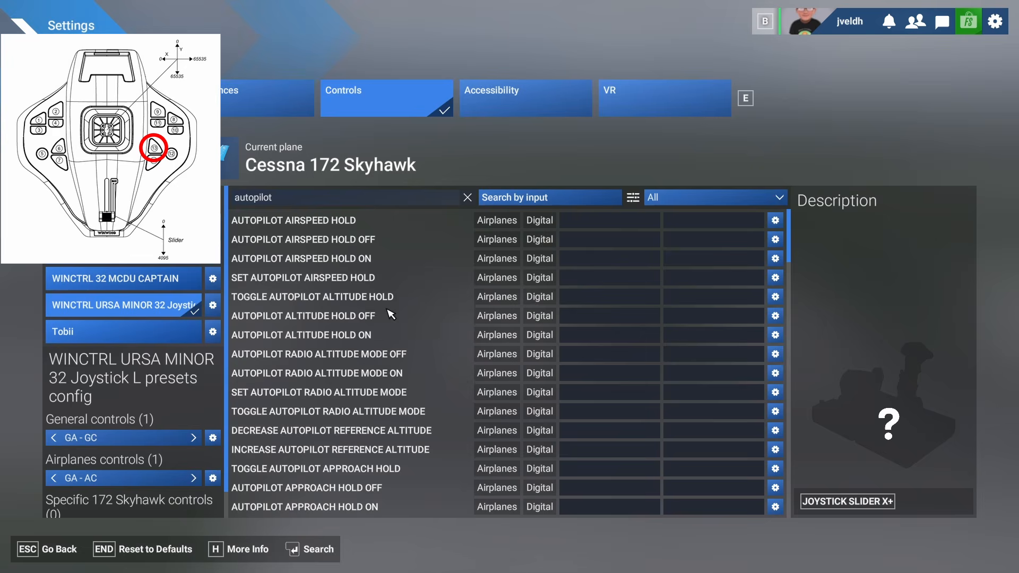
pyautogui.click(619, 301)
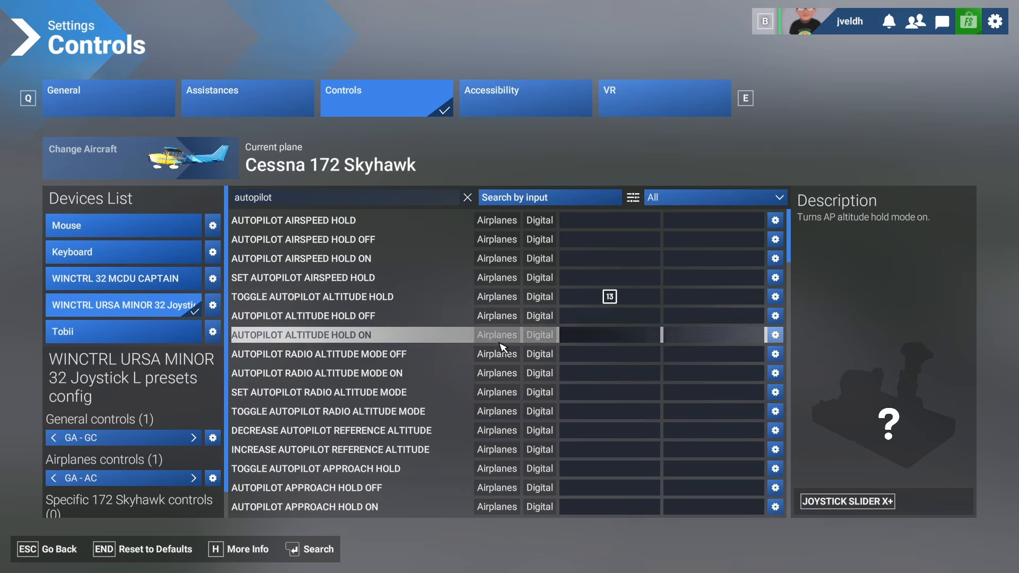
# - Scroll the autopilot bindings list and begin a new search for autopilot ap
pyautogui.scroll(-2, 504, 372)
pyautogui.scroll(-2, 505, 385)
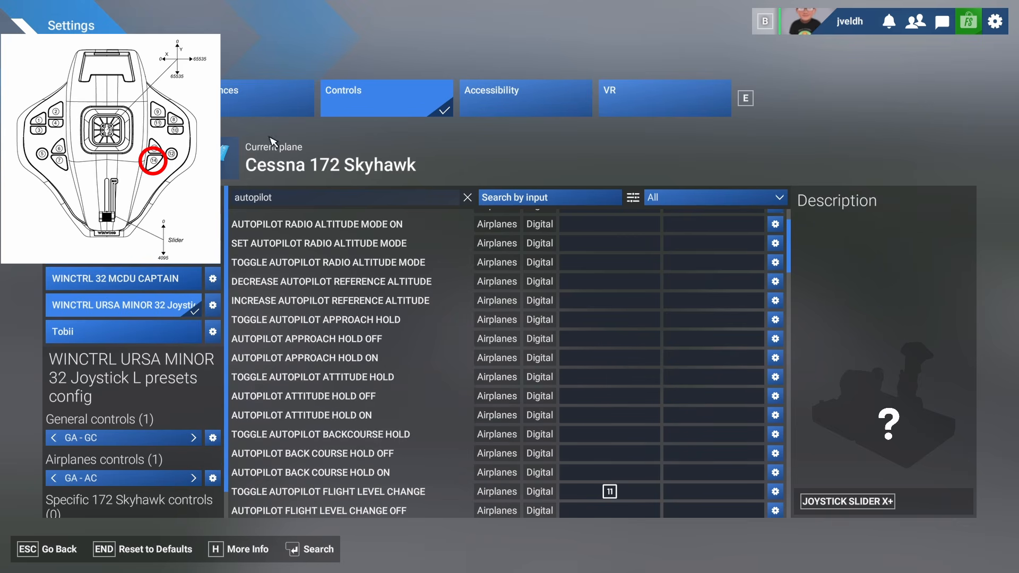
pyautogui.click(290, 203)
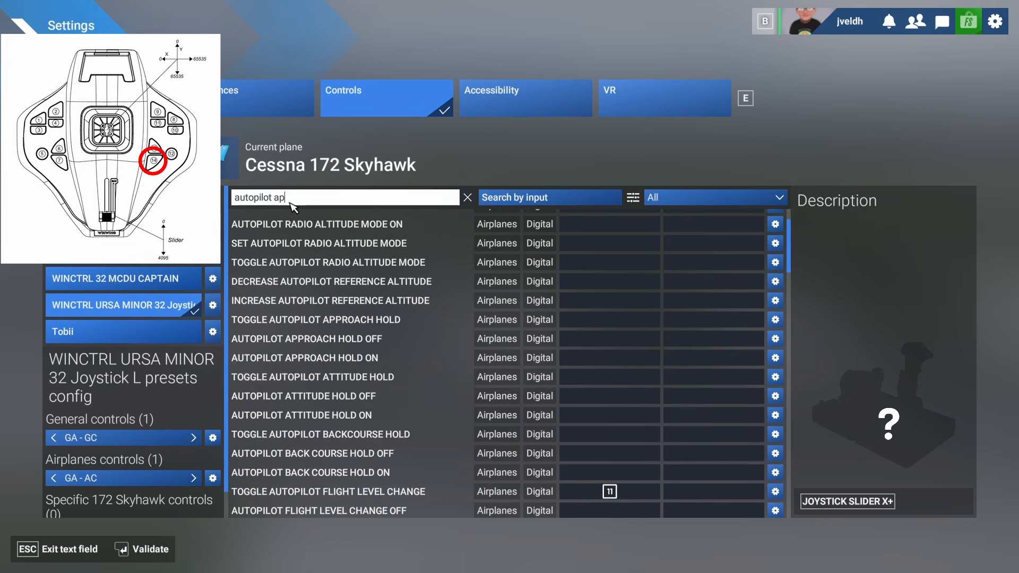
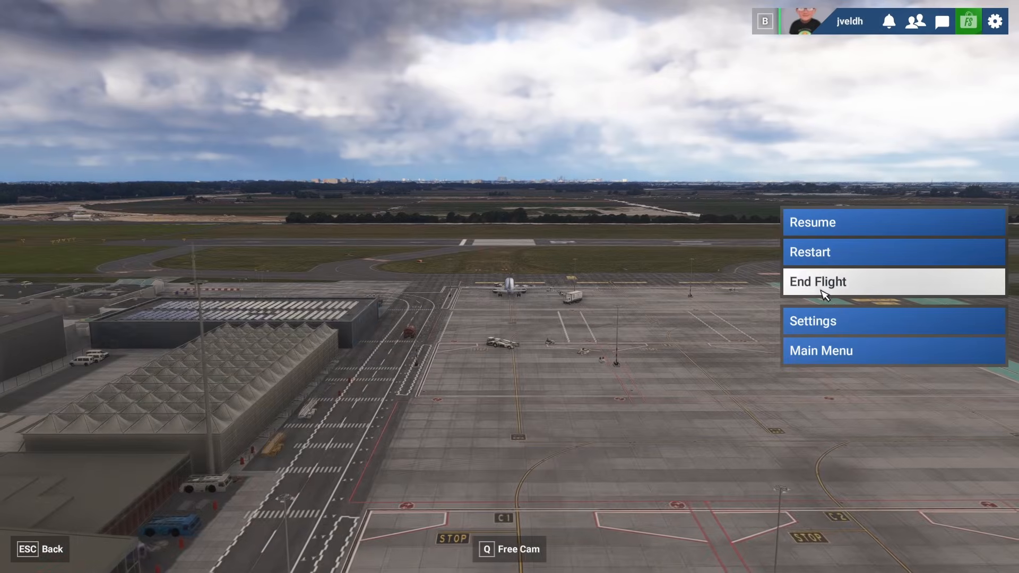
# - Open the control settings and duplicate the GA - GC general controls profile under the name Airliner - GC
pyautogui.click(815, 330)
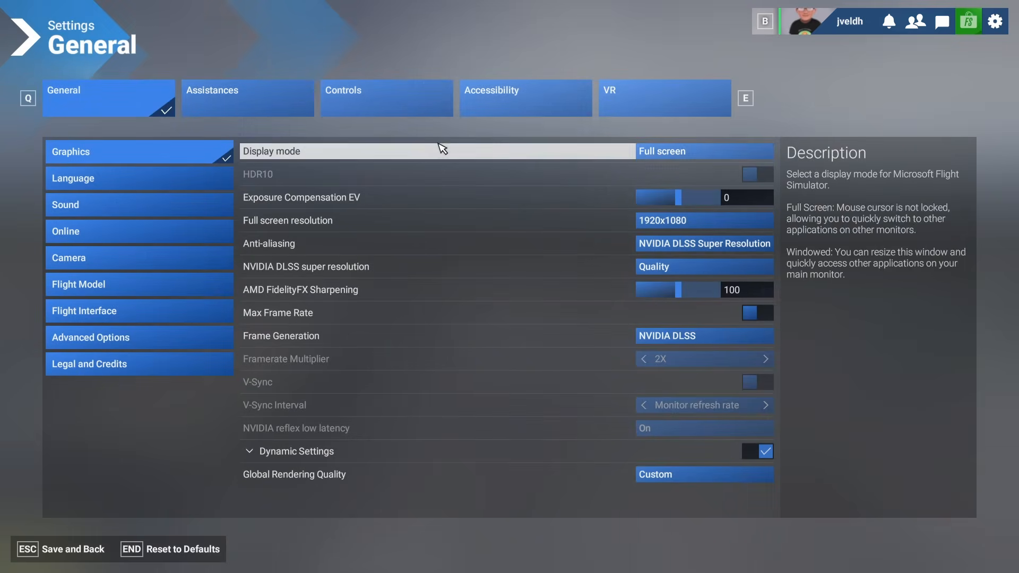
pyautogui.click(382, 104)
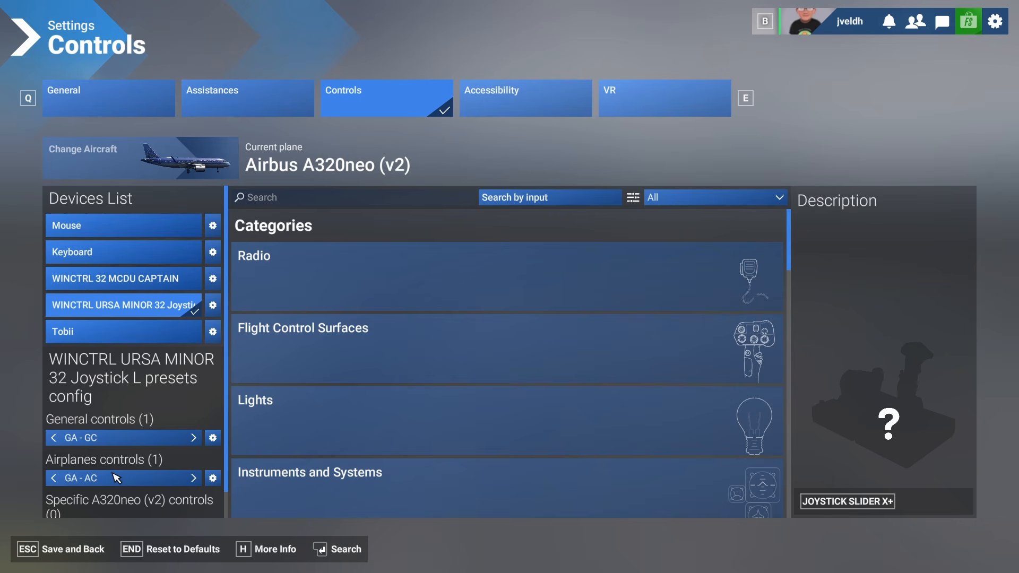
pyautogui.click(213, 438)
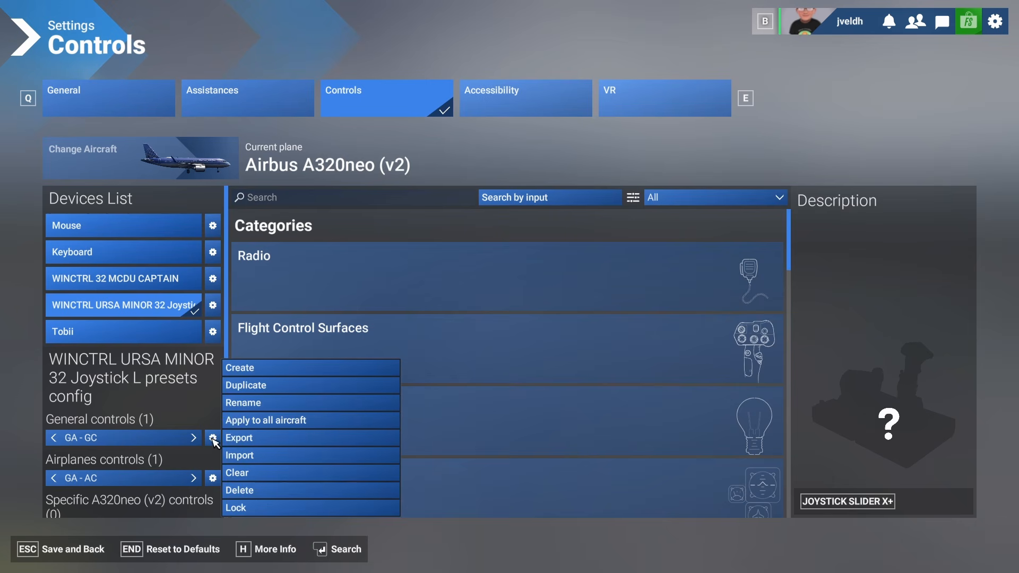
pyautogui.click(248, 385)
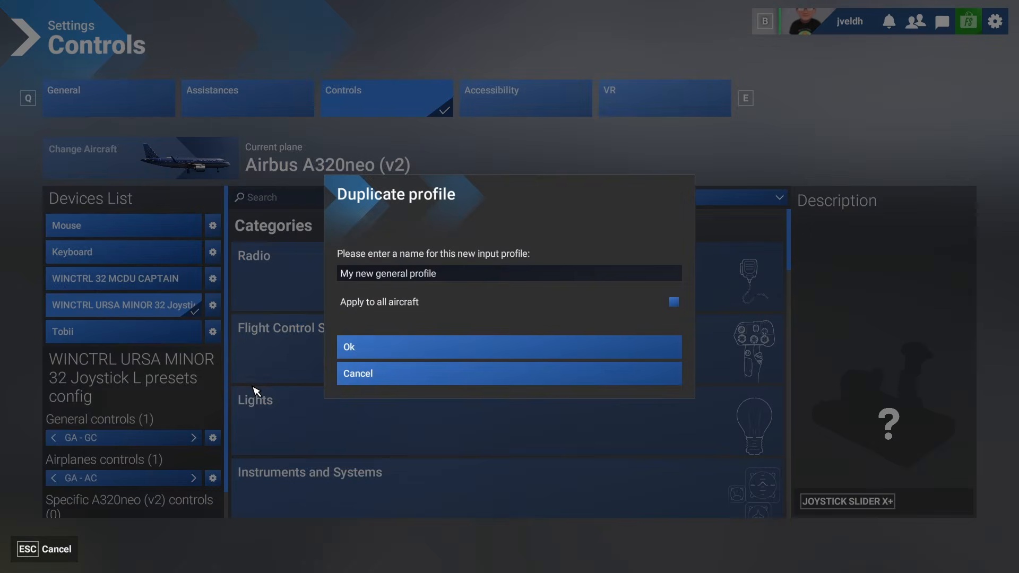
pyautogui.click(454, 276)
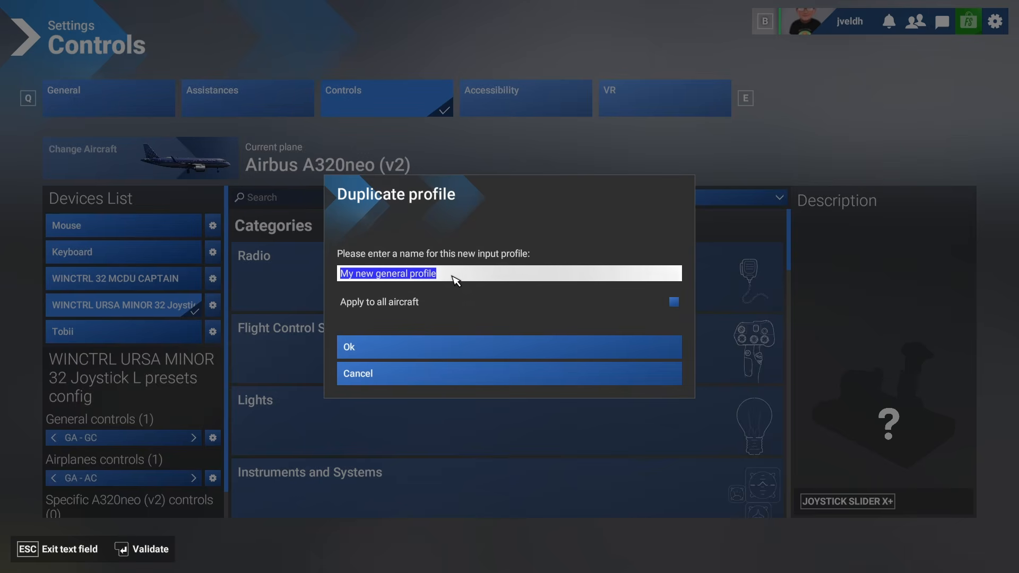
pyautogui.write('Airlin')
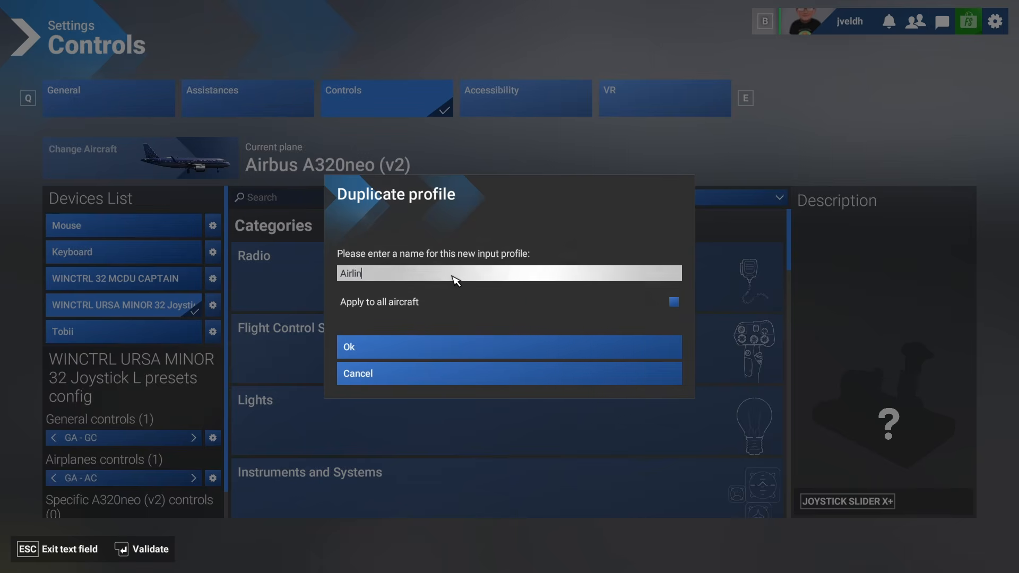
pyautogui.write('er - G')
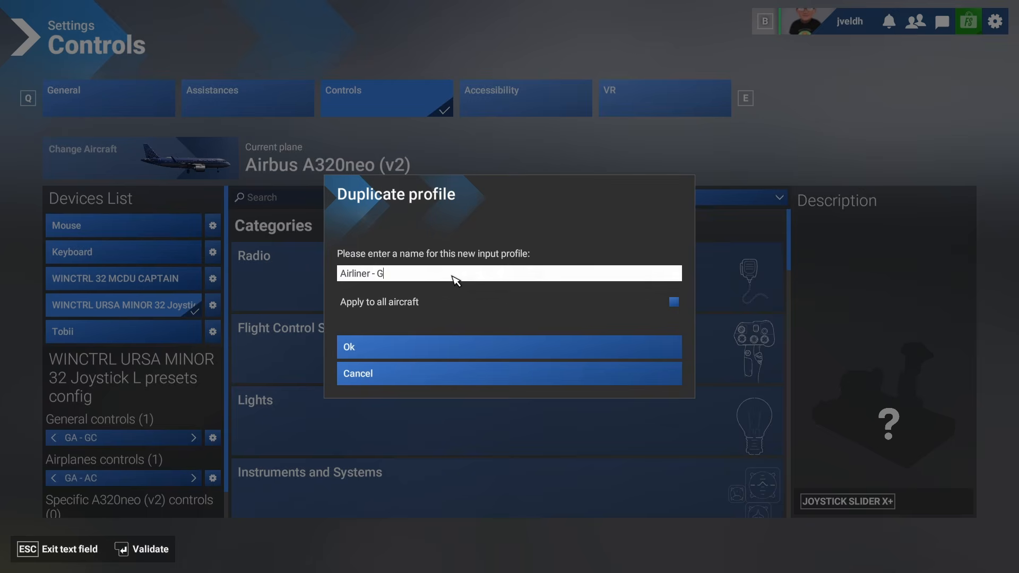
pyautogui.write('C')
pyautogui.press('Return')
pyautogui.click(417, 350)
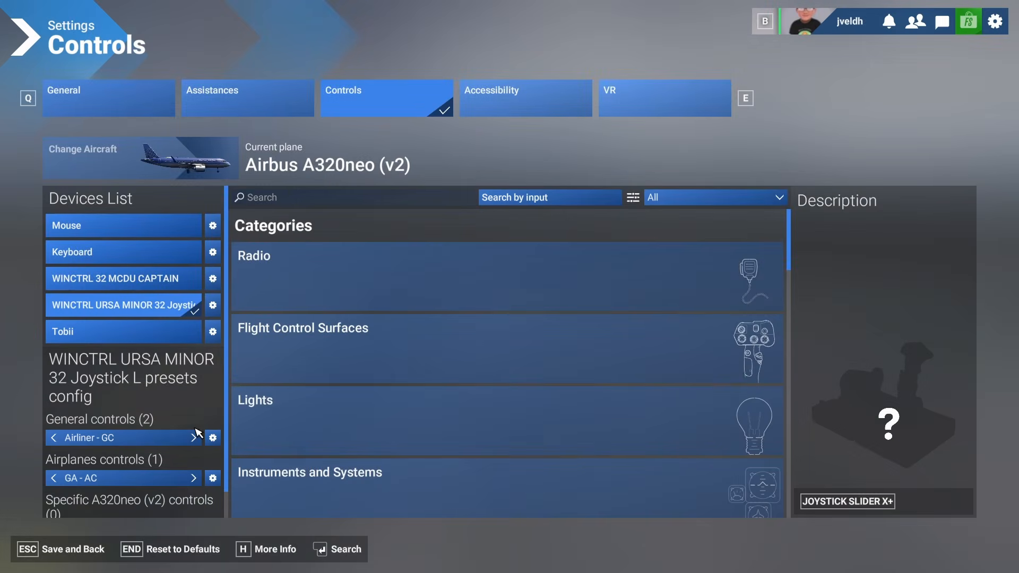
# - Create a new airplanes controls profile named Airliner - AC for the joystick
pyautogui.click(213, 478)
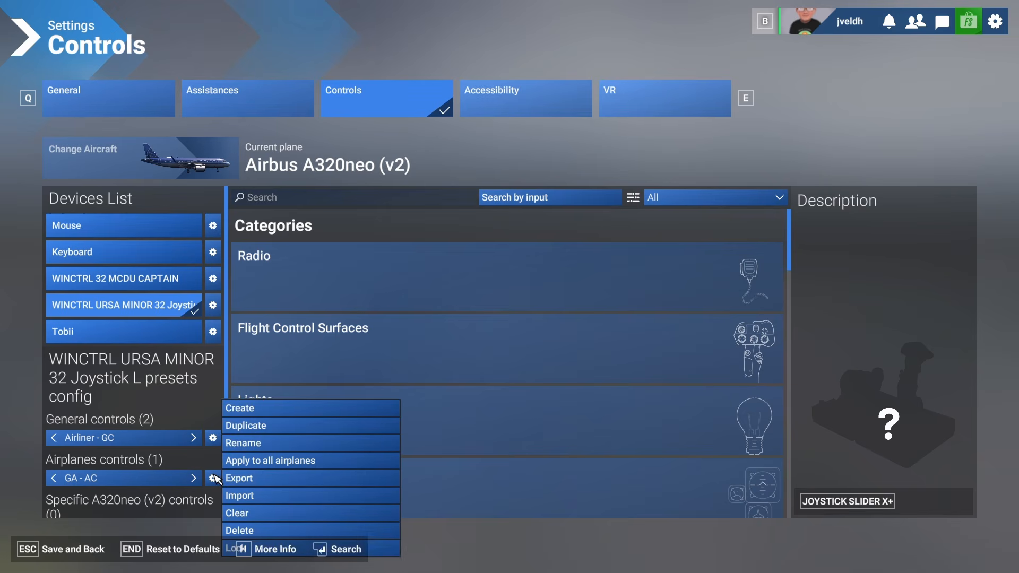
pyautogui.press('Up')
pyautogui.press('Up')
pyautogui.press('Up')
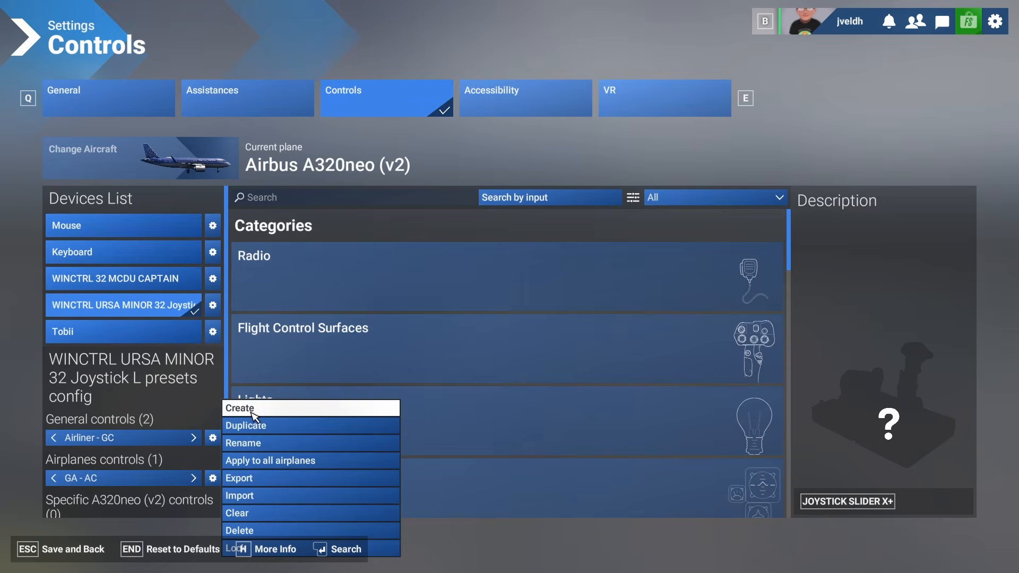
pyautogui.press('Return')
pyautogui.click(365, 274)
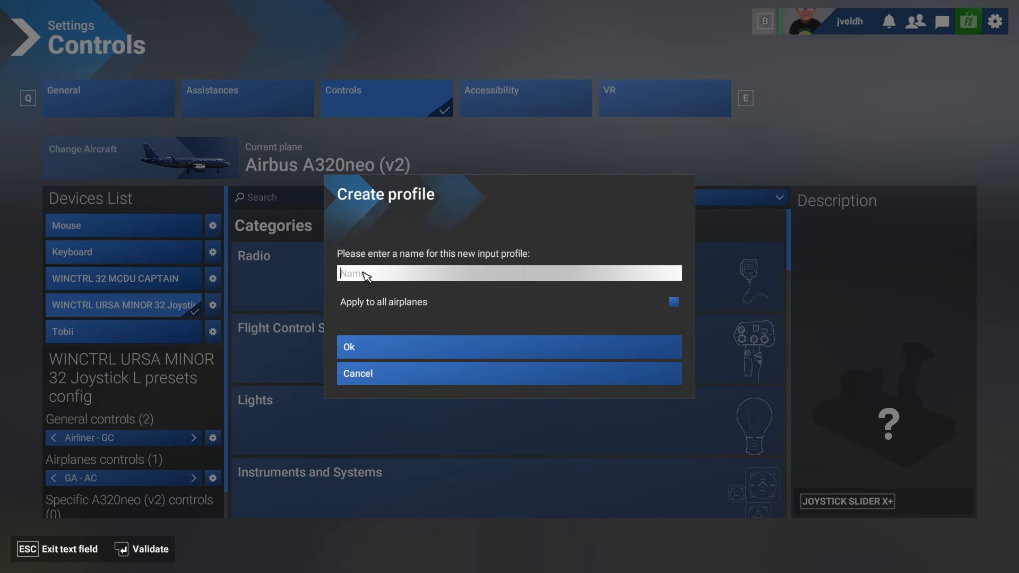
pyautogui.write('Airlin')
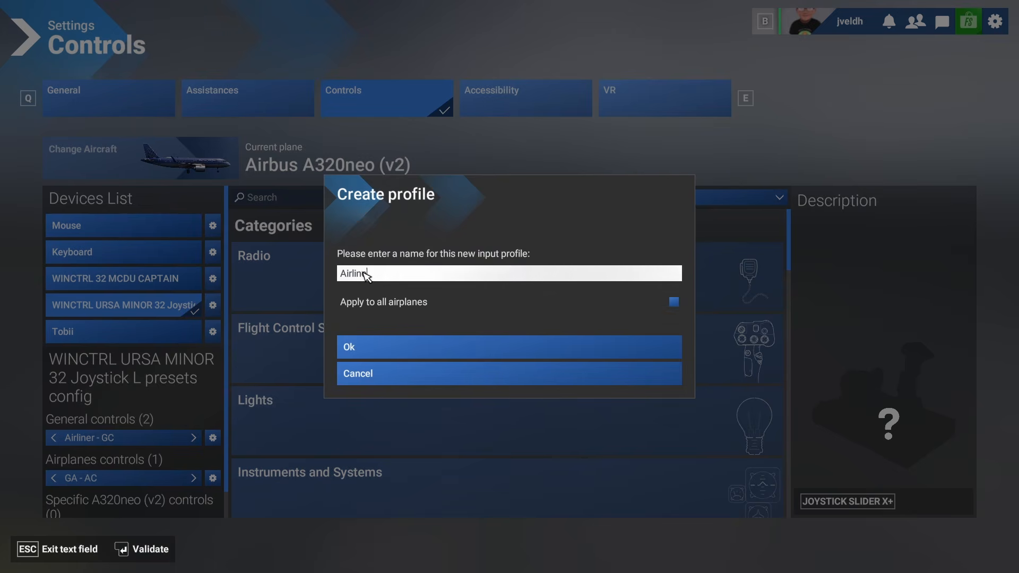
pyautogui.write('er - AC')
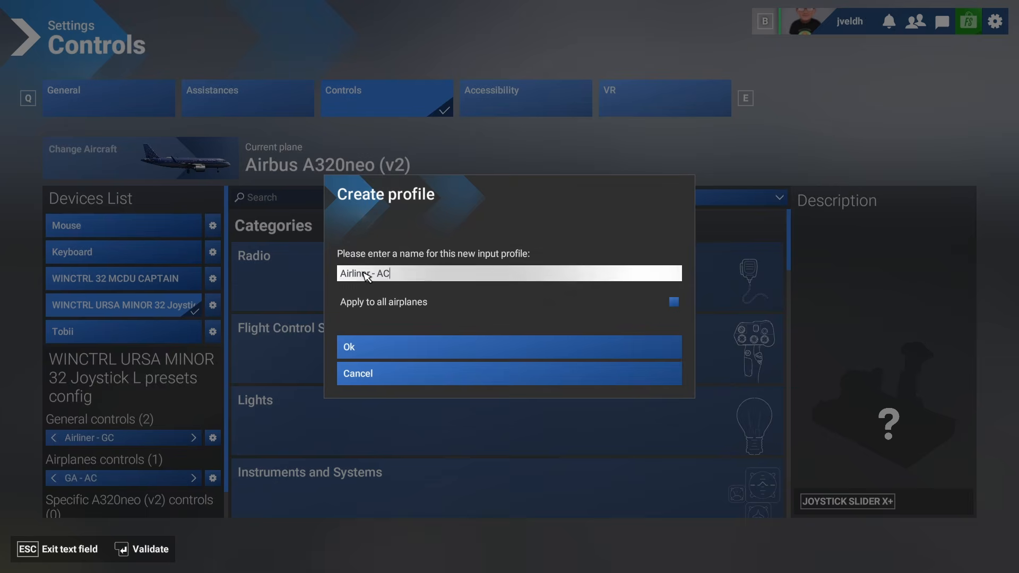
pyautogui.click(397, 344)
pyautogui.click(388, 351)
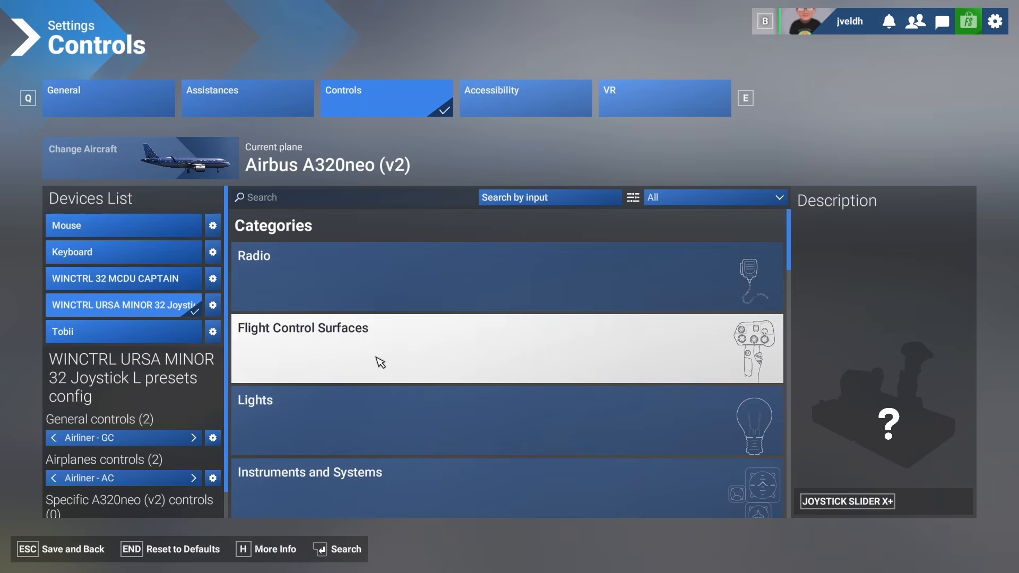
# - Search essential controls for axis and bind Rudder, Ailerons and Elevator Axis to joystick L-axes Z, X and Y
pyautogui.click(692, 201)
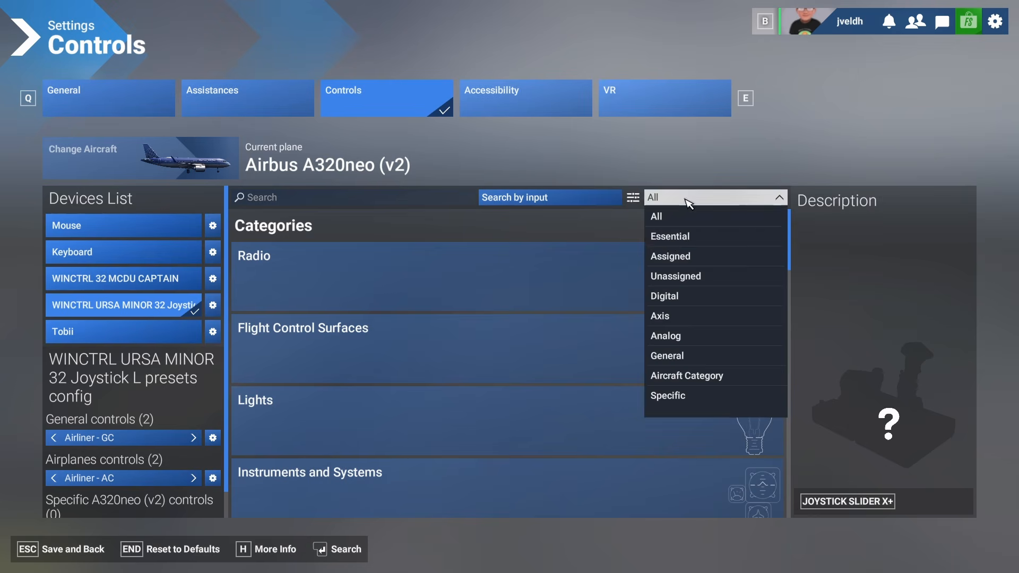
pyautogui.click(671, 256)
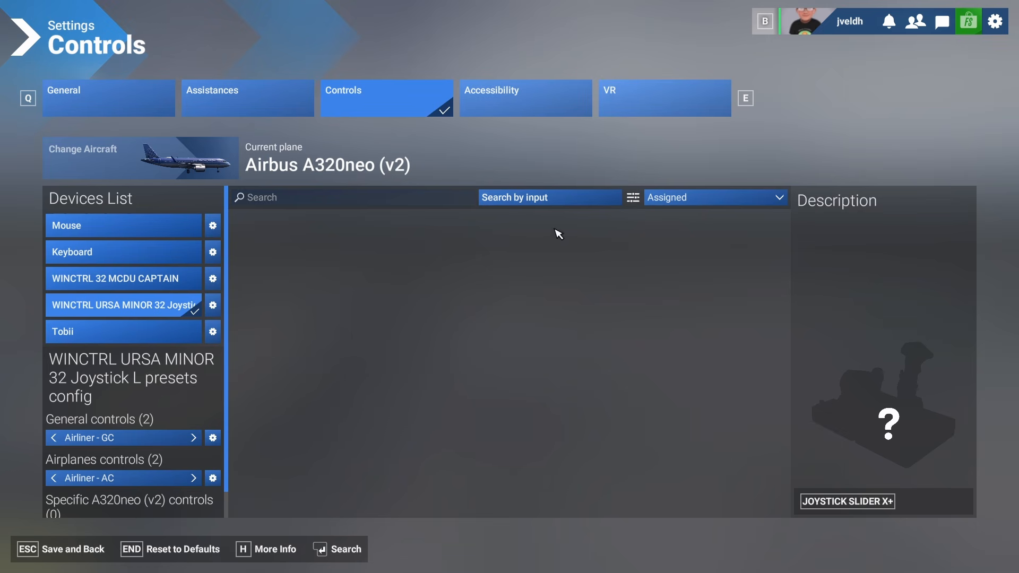
pyautogui.click(322, 199)
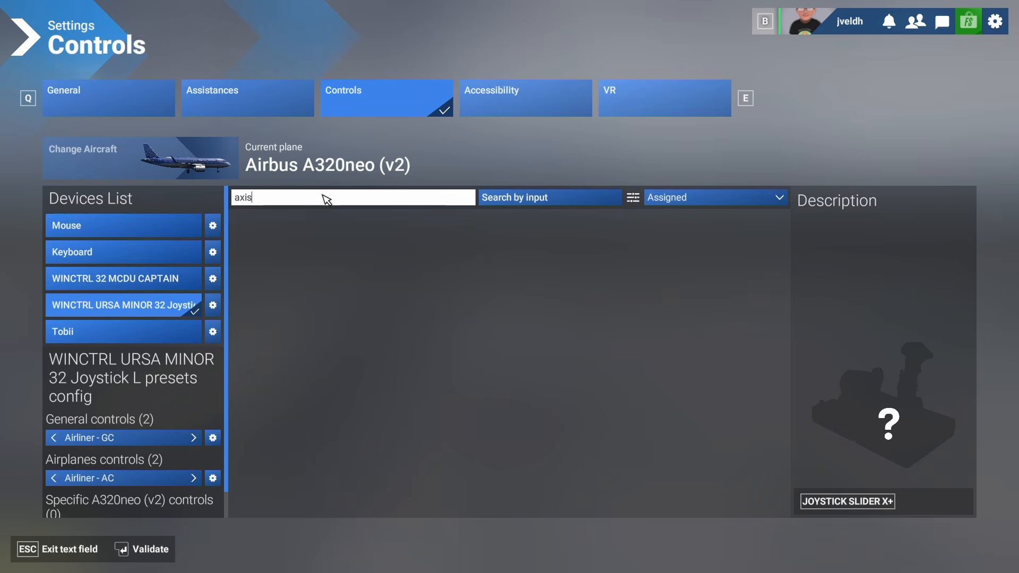
pyautogui.press('Return')
pyautogui.click(653, 197)
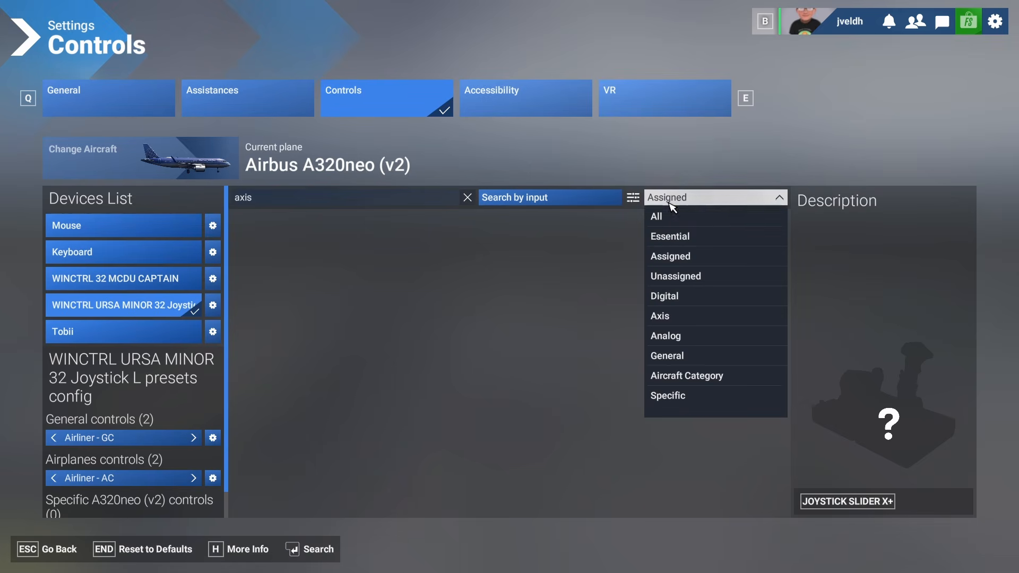
pyautogui.click(665, 236)
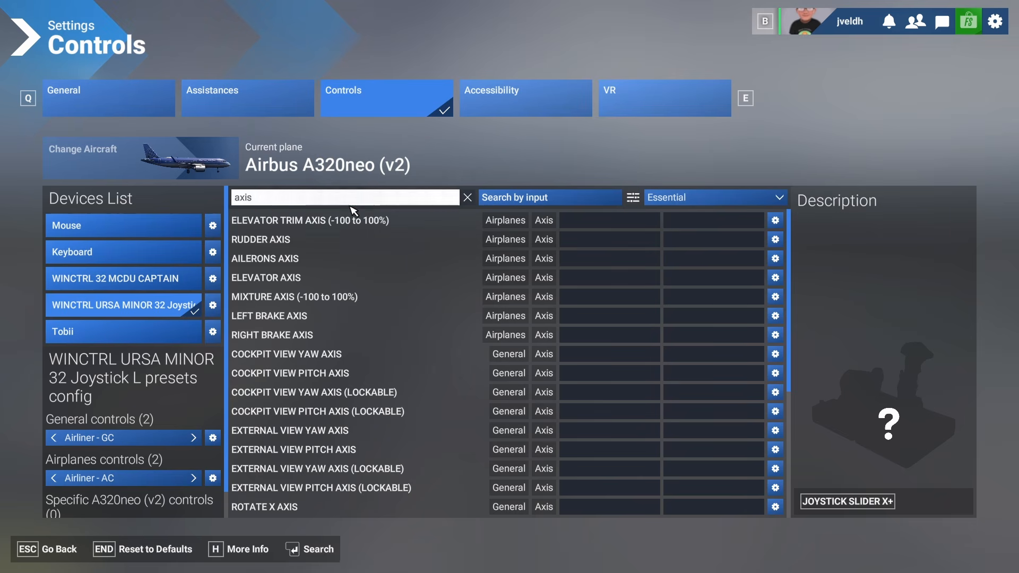
pyautogui.click(586, 241)
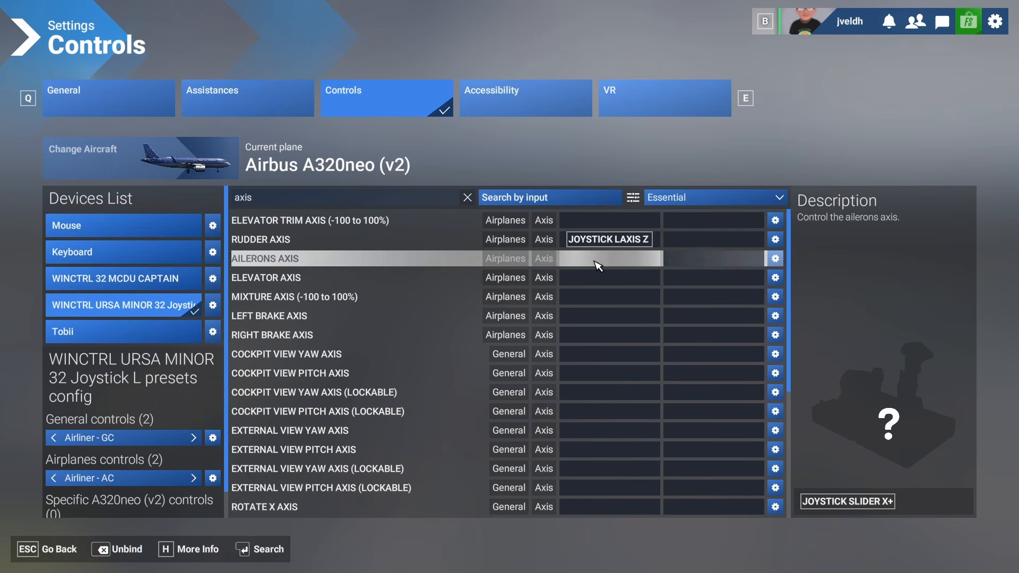
pyautogui.click(598, 264)
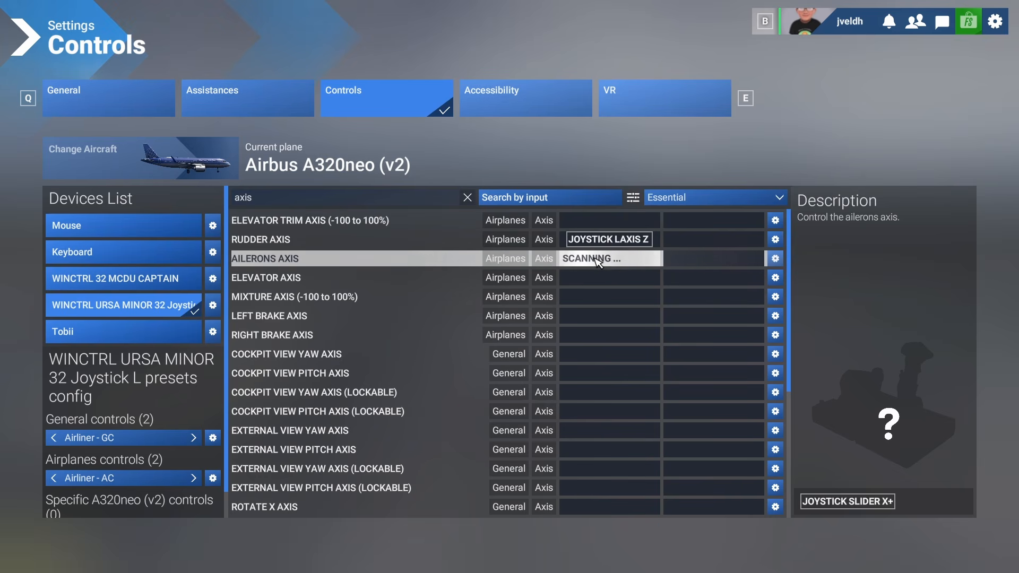
pyautogui.click(605, 279)
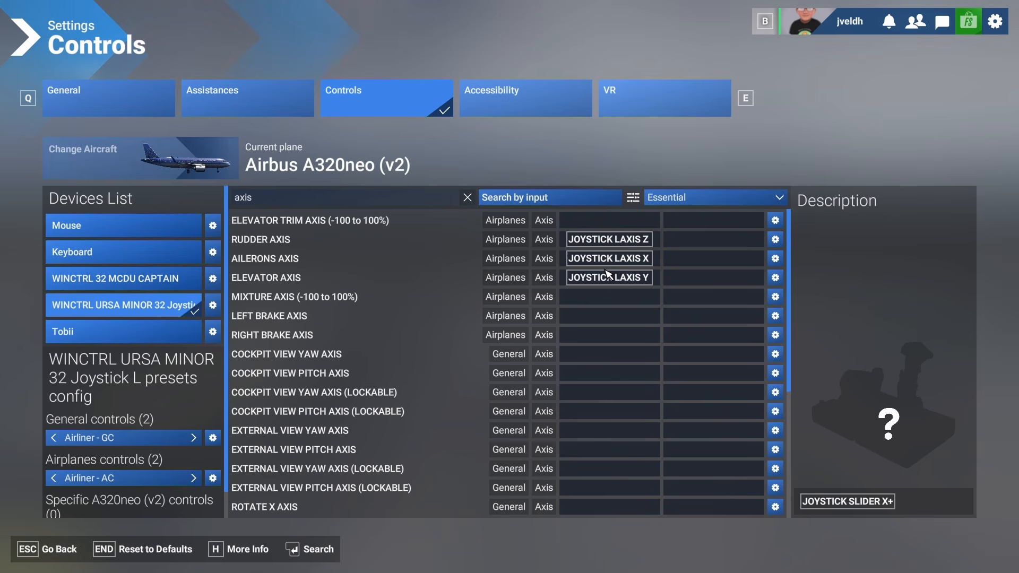
# - Search axis controls for throttle and bind Throttle Axis to the joystick slider X
pyautogui.click(309, 200)
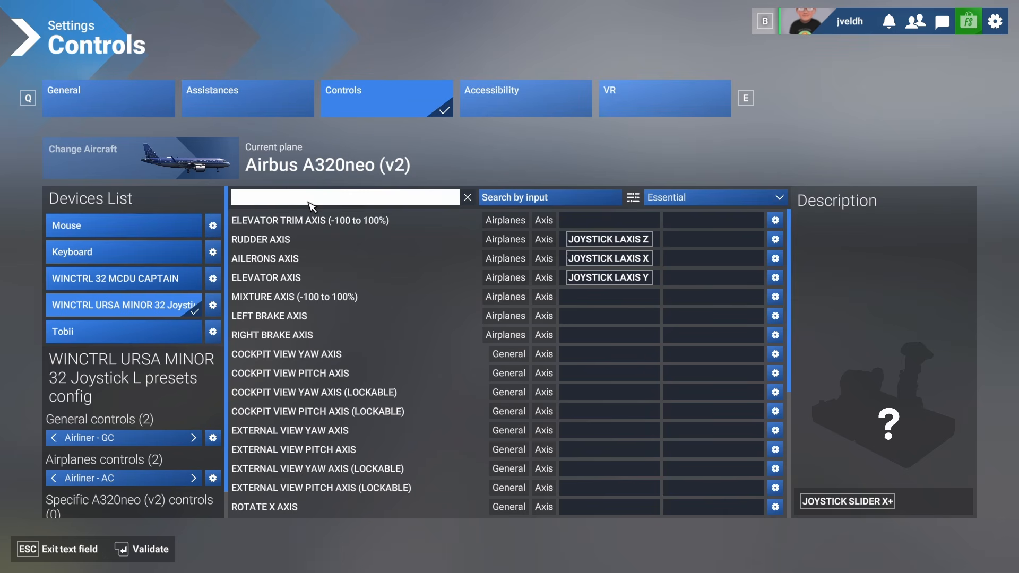
pyautogui.write('throttle')
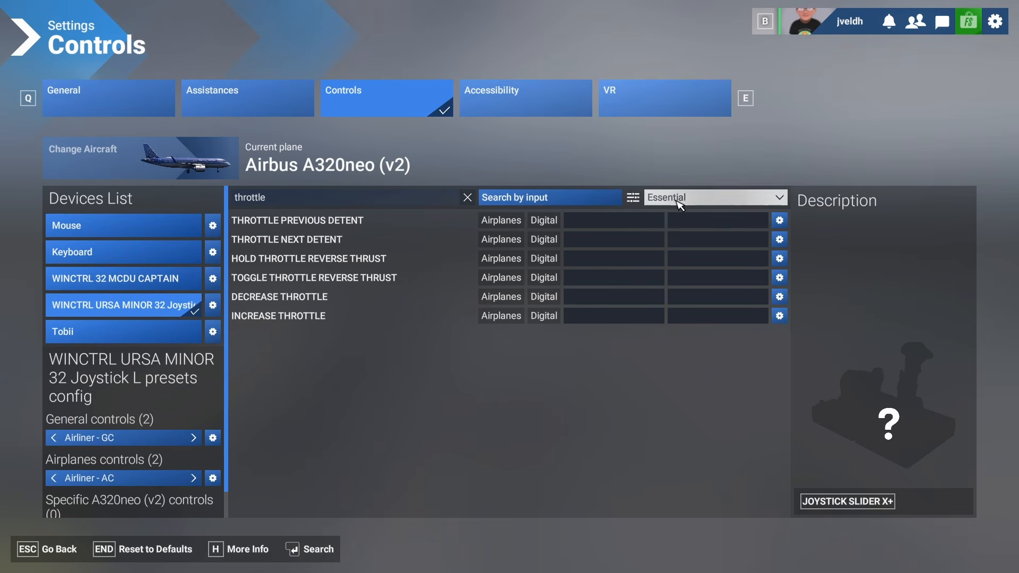
pyautogui.click(659, 198)
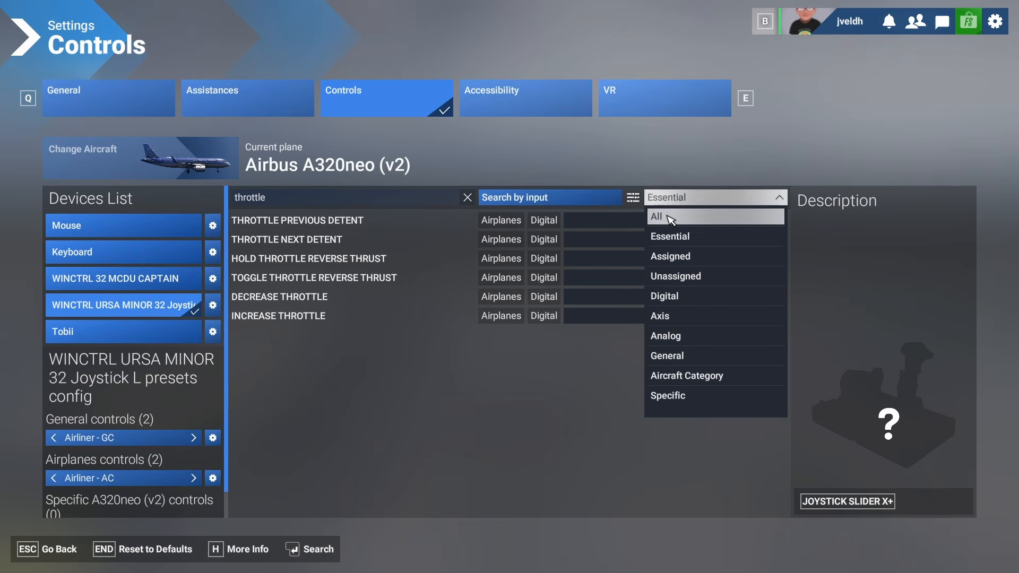
pyautogui.click(669, 316)
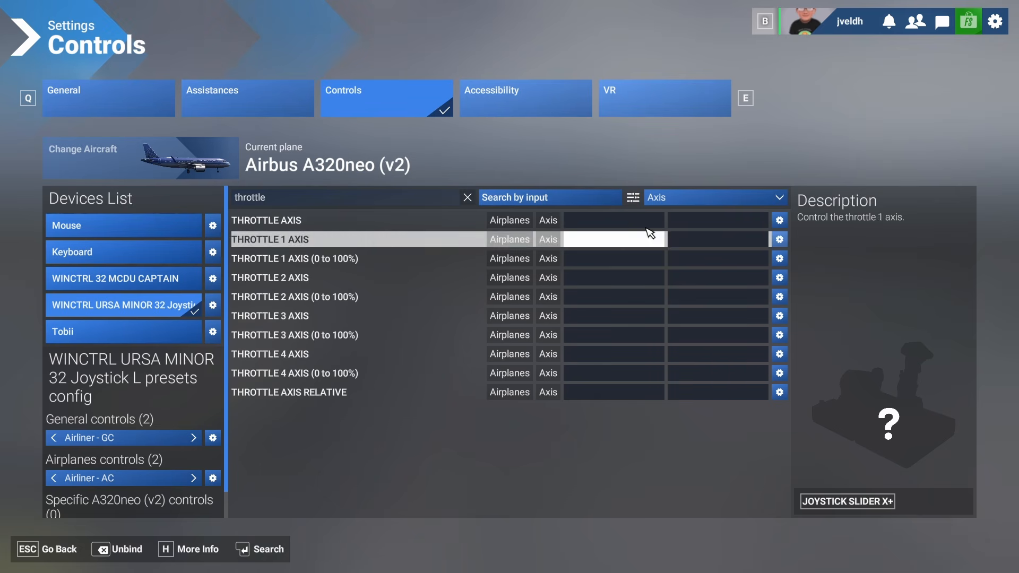
pyautogui.click(610, 221)
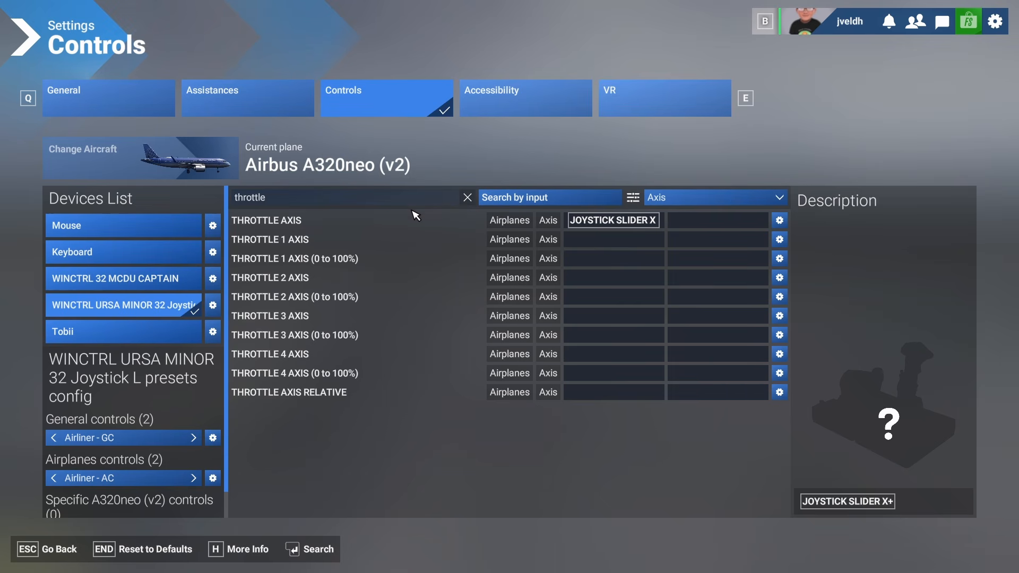
# - Leave the settings and view the cockpit throttle quadrant before pausing again
pyautogui.press('Escape')
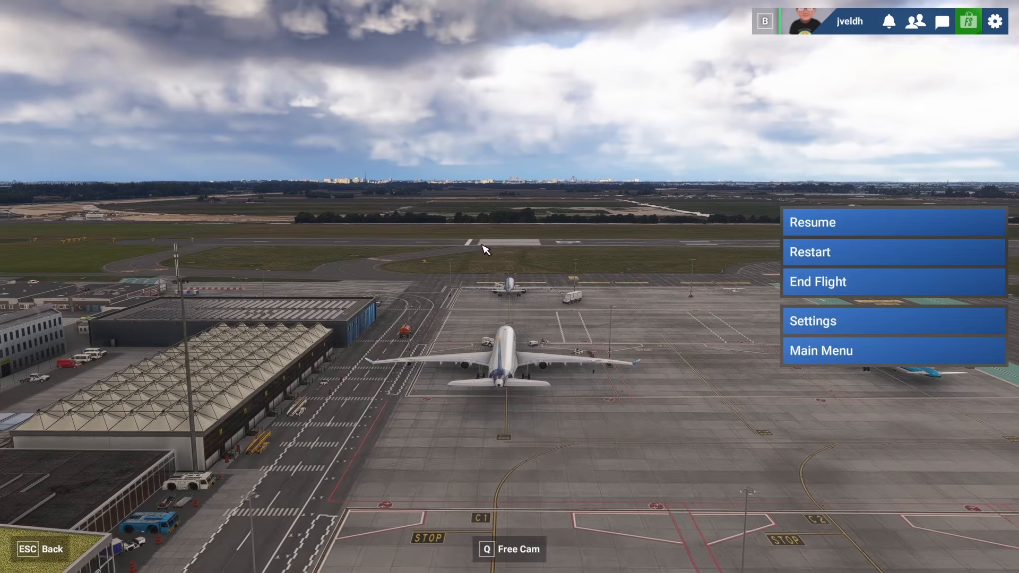
pyautogui.press('Escape')
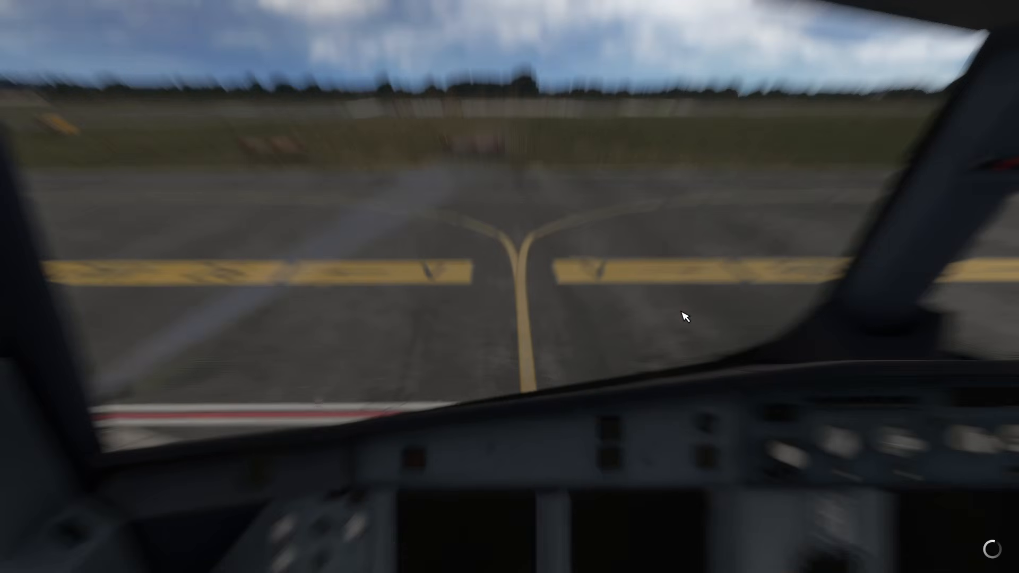
pyautogui.rightClick(630, 286)
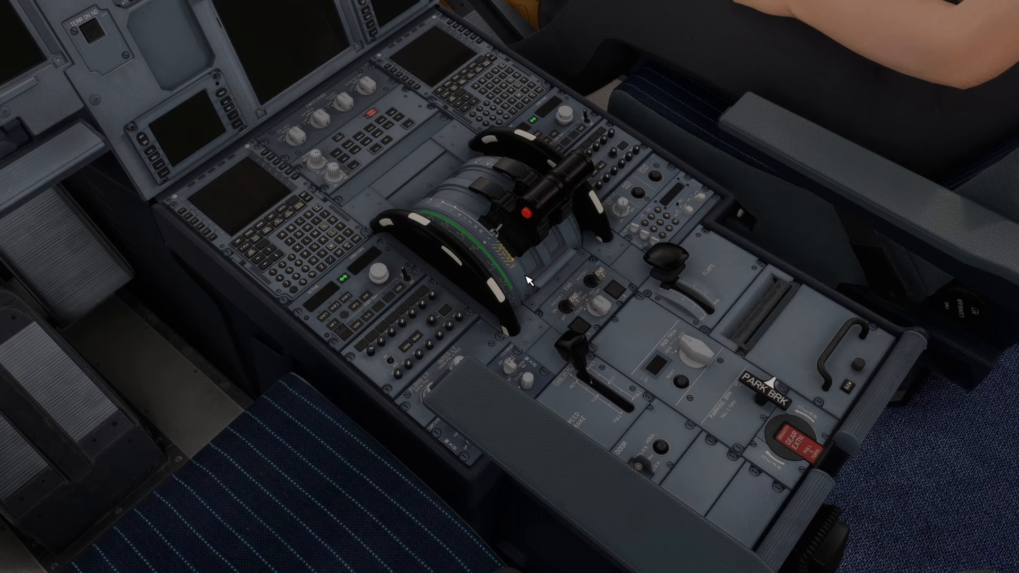
pyautogui.press('Escape')
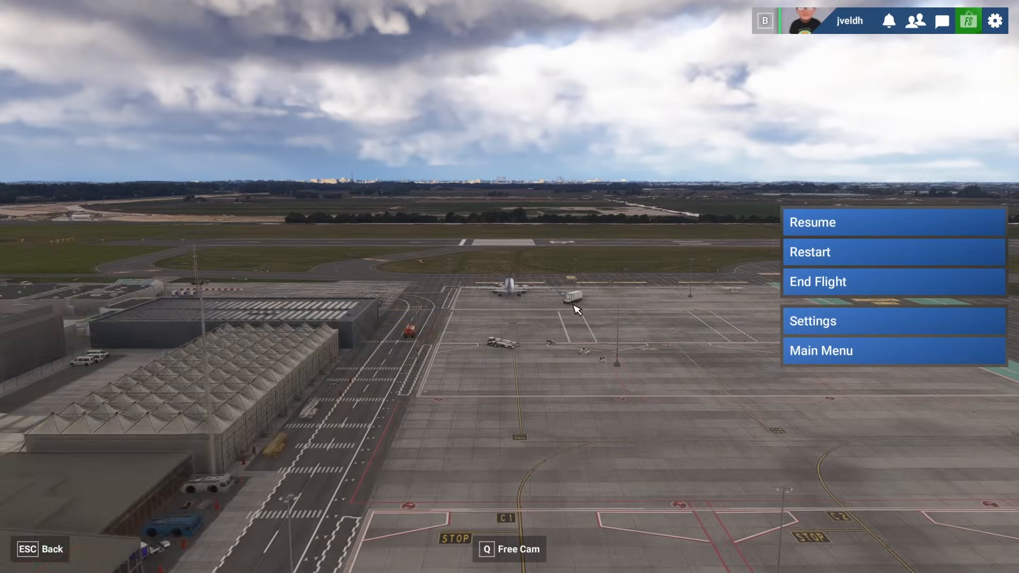
# - Open the controls settings, search for reverse and bind Toggle Throttle Reverse Thrust to joystick button 5
pyautogui.click(803, 324)
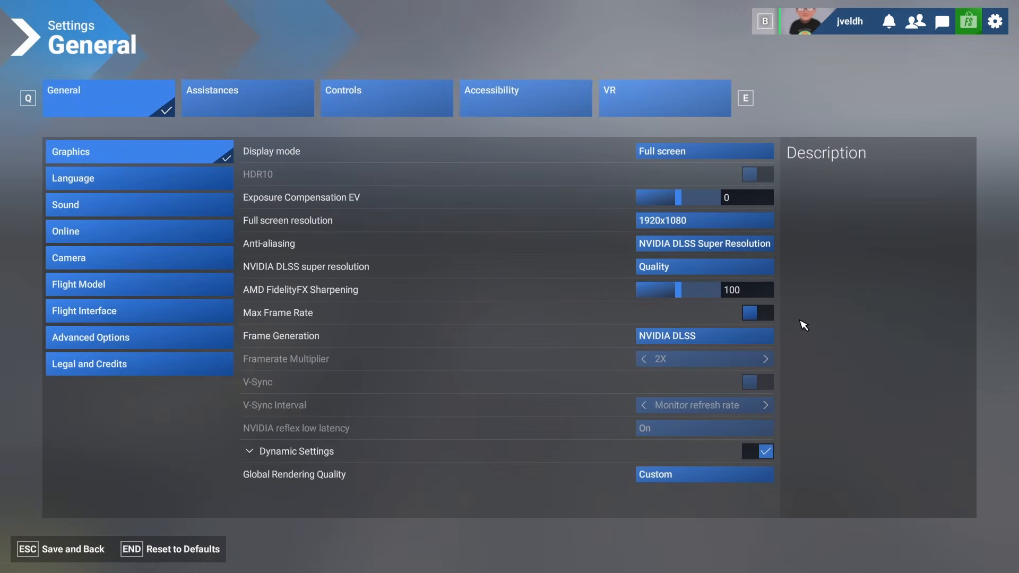
pyautogui.click(349, 93)
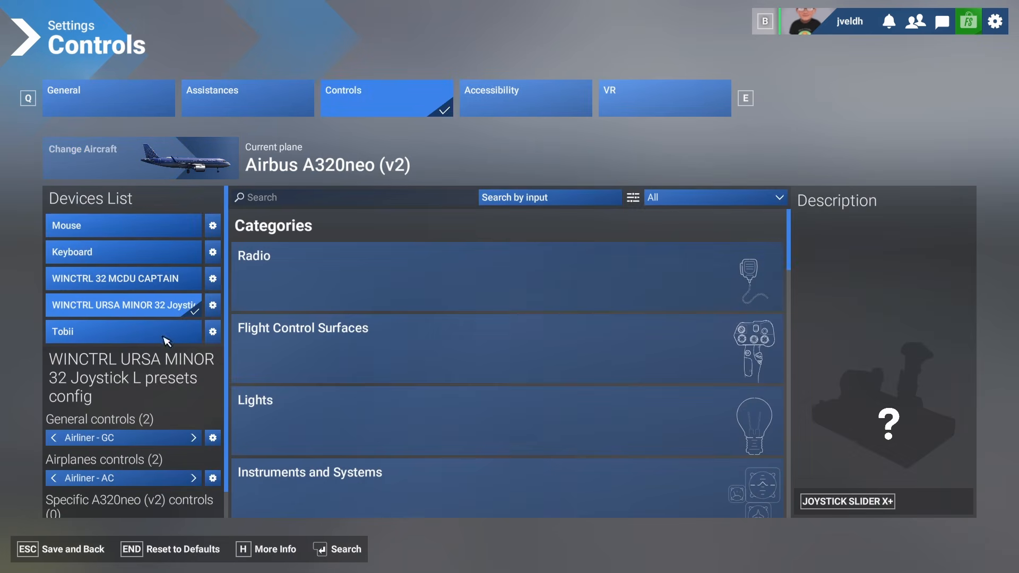
pyautogui.click(305, 209)
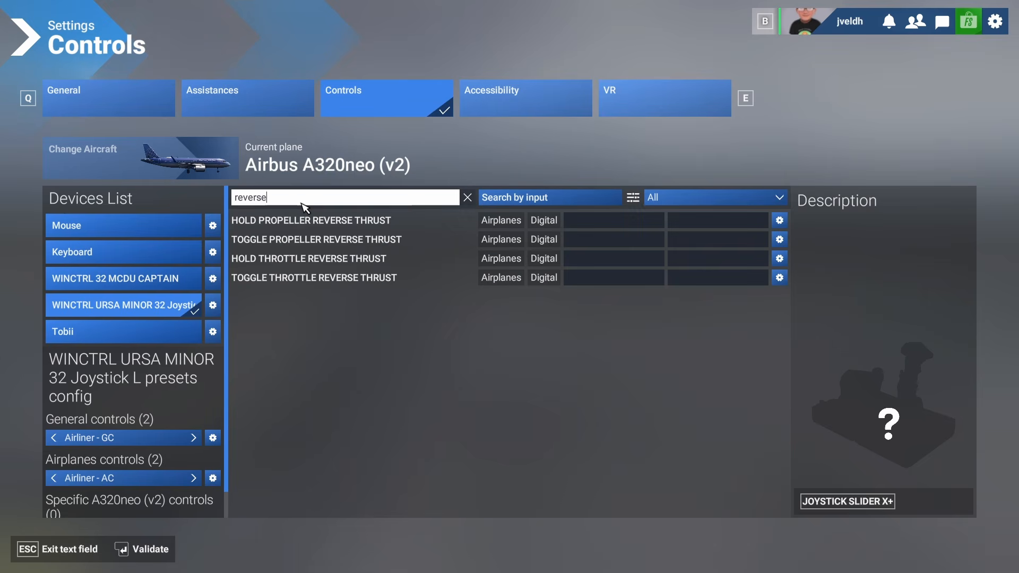
pyautogui.click(300, 261)
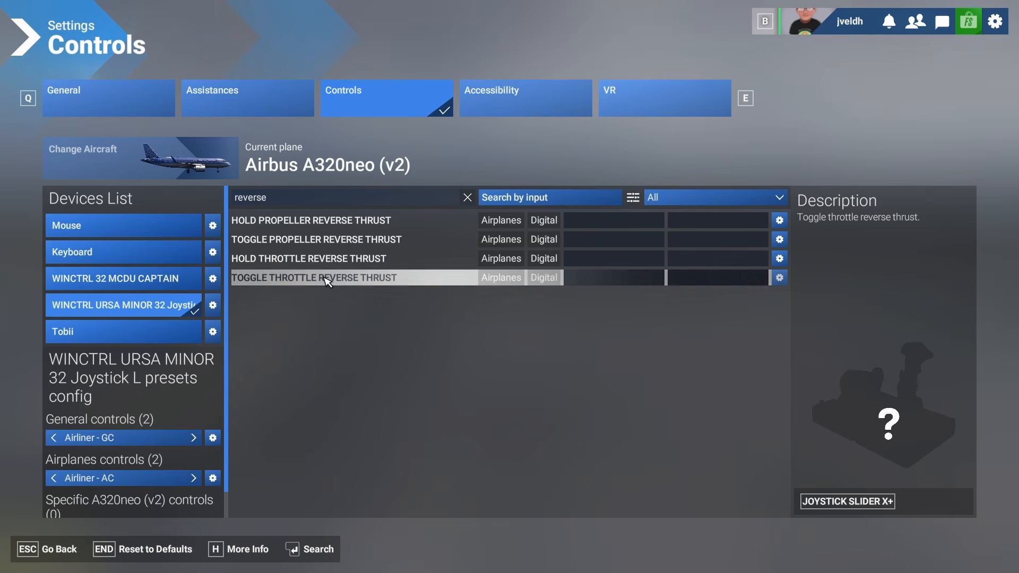
pyautogui.click(586, 277)
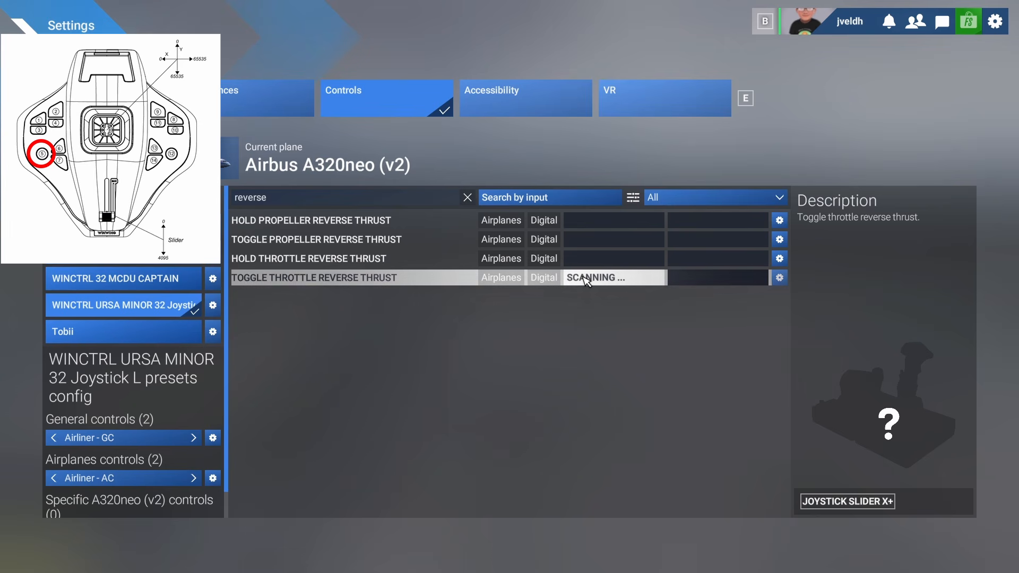
# - Search the controls for parking and bind Toggle Parking Brakes to joystick button 1
pyautogui.click(465, 198)
pyautogui.click(389, 201)
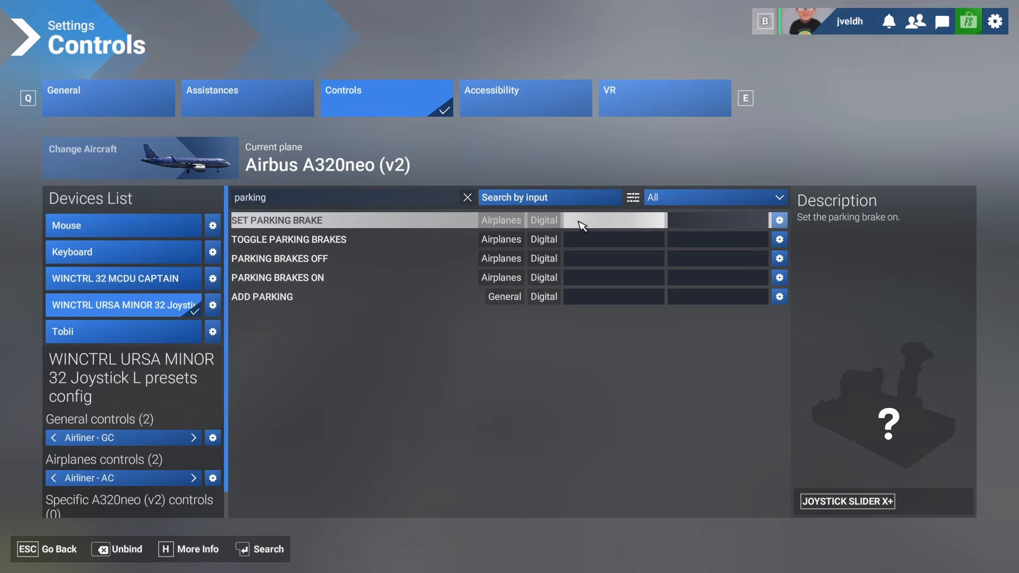
pyautogui.click(614, 240)
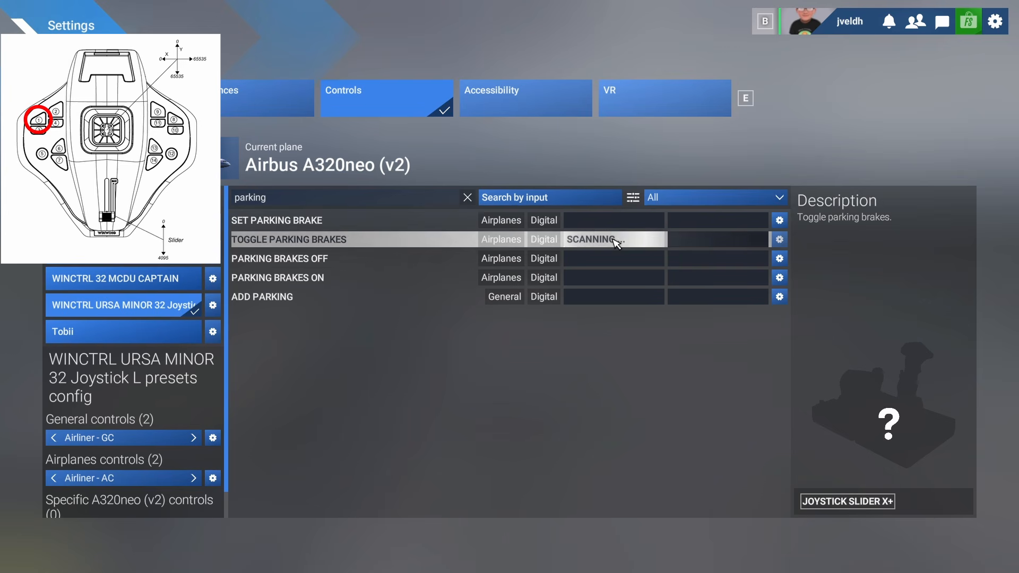
# - Search the controls for brake and bind Brakes to joystick button 3
pyautogui.click(310, 201)
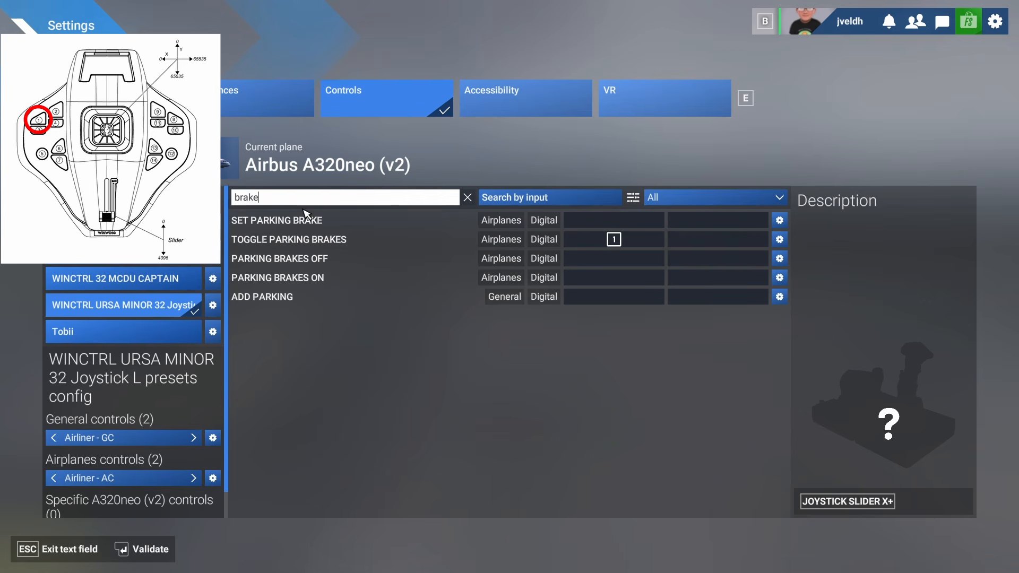
pyautogui.press('Return')
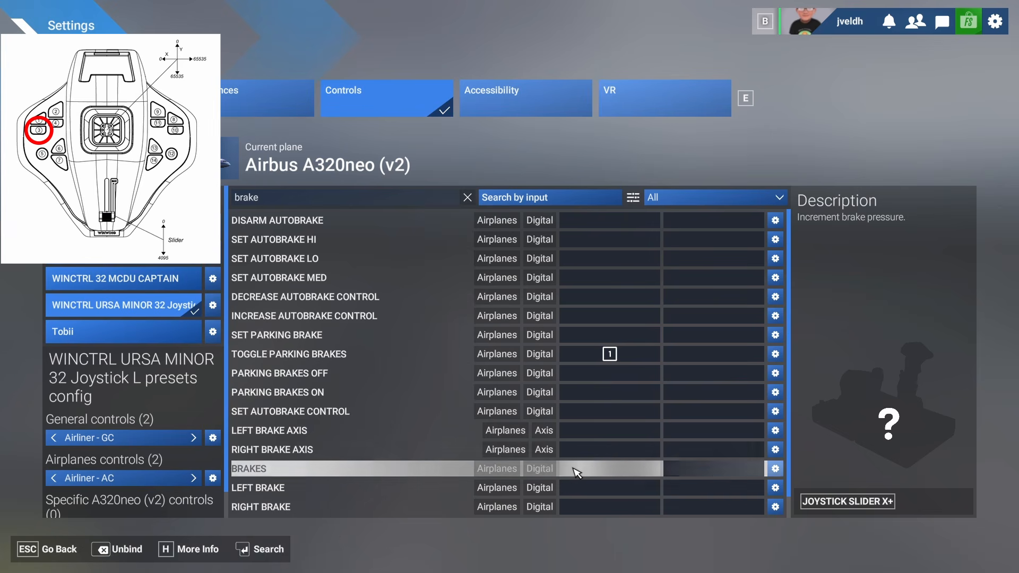
pyautogui.click(577, 469)
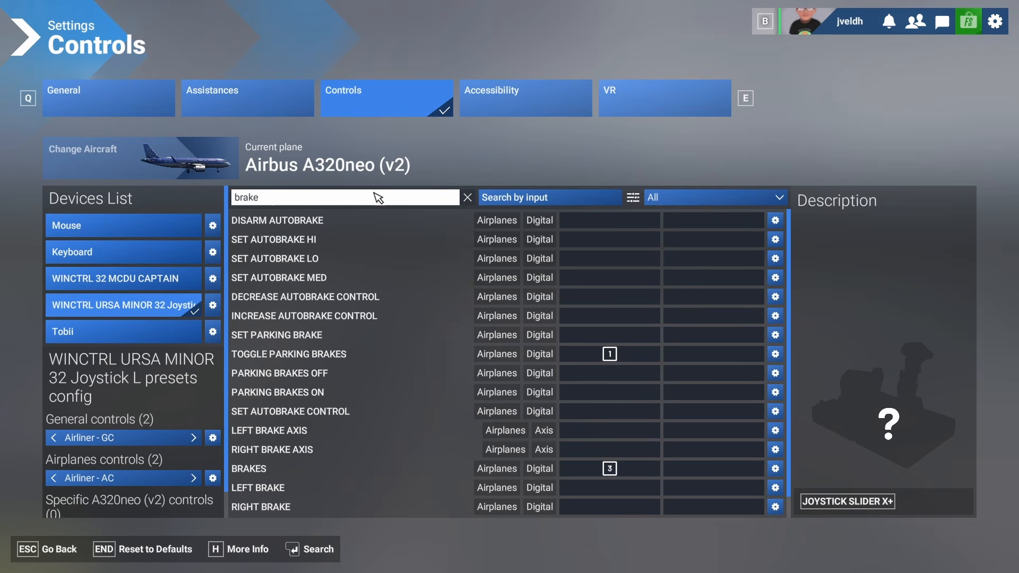
# - Search the controls for flaps and bind Decrease Flaps to button 2 and Increase Flaps to button 4
pyautogui.click(378, 198)
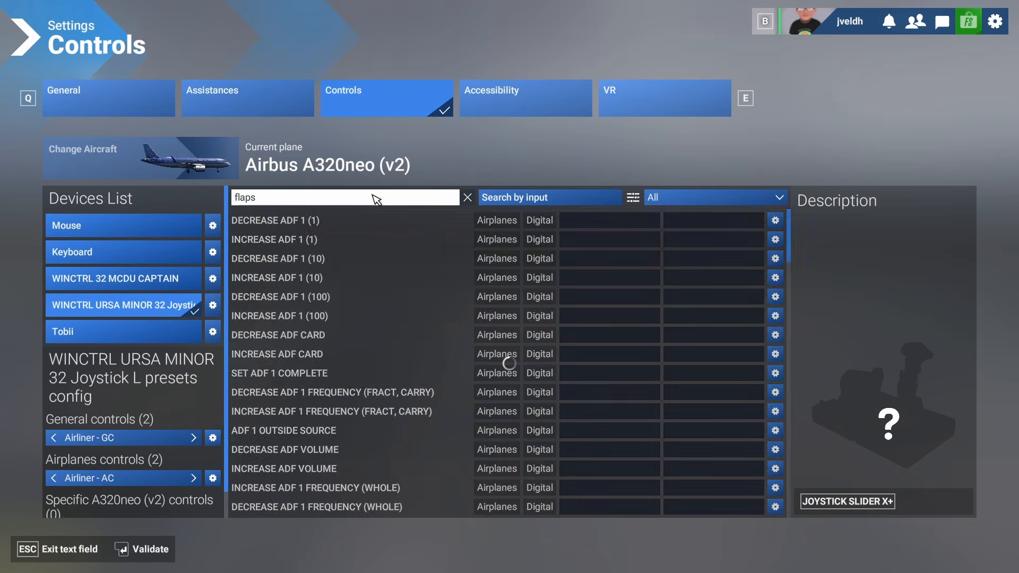
pyautogui.press('Return')
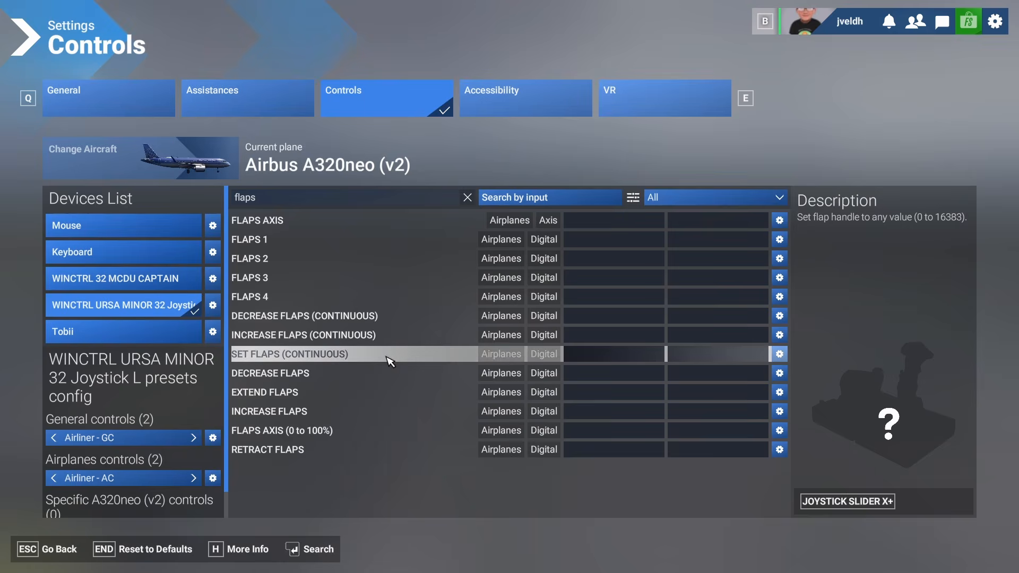
pyautogui.click(603, 376)
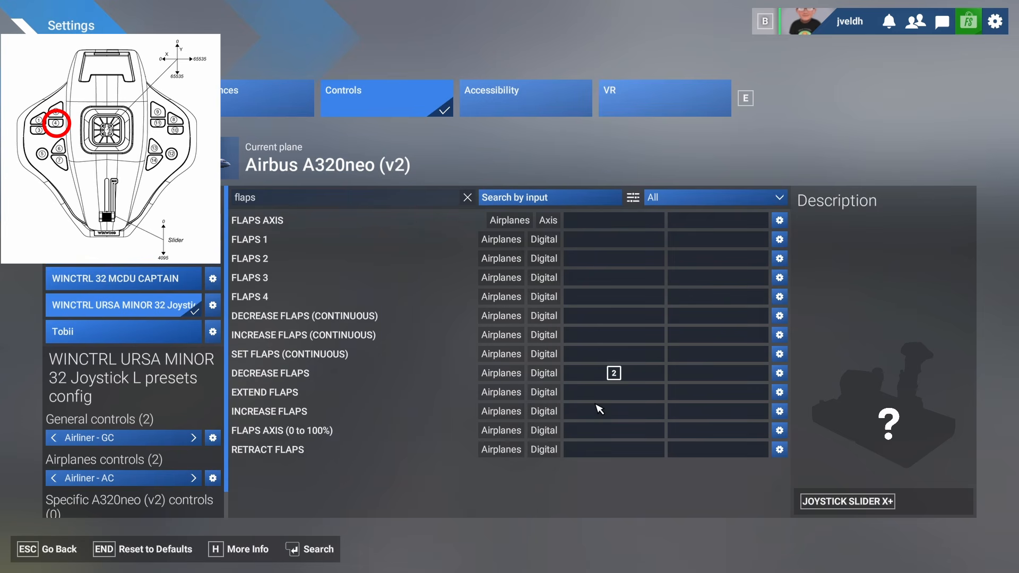
pyautogui.click(598, 411)
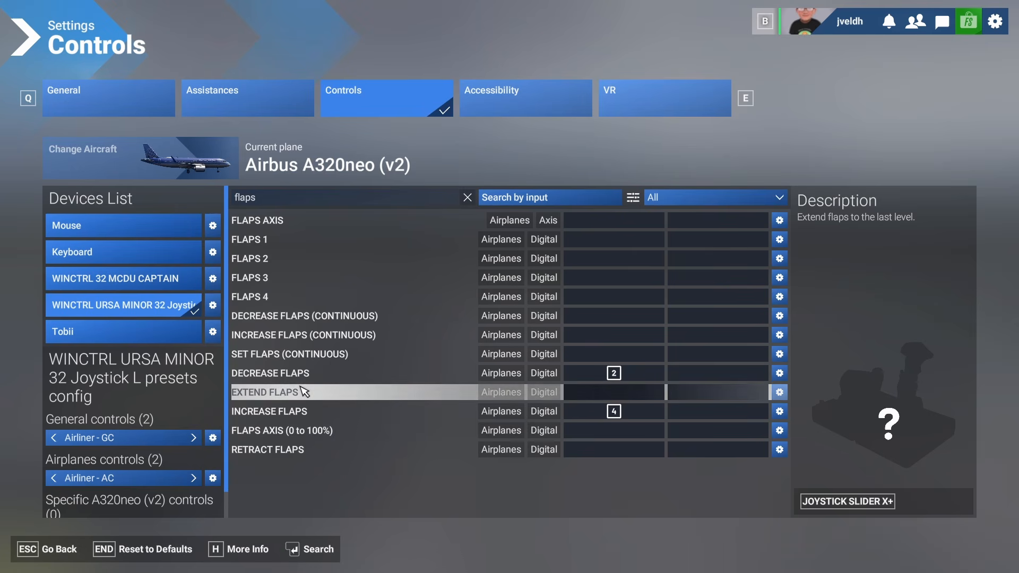
# - Save the control settings and return to the cockpit
pyautogui.click(295, 451)
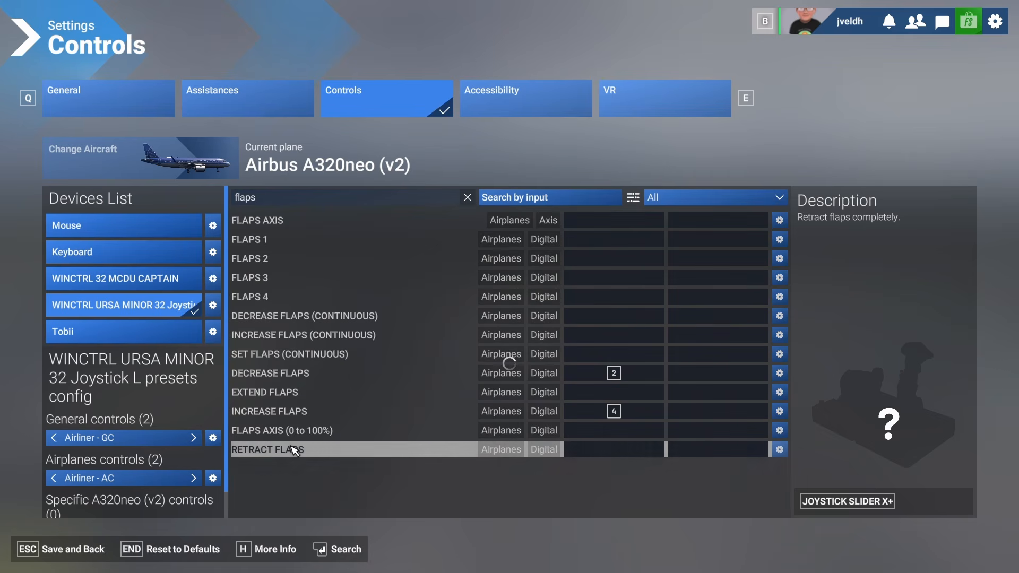
pyautogui.press('Escape')
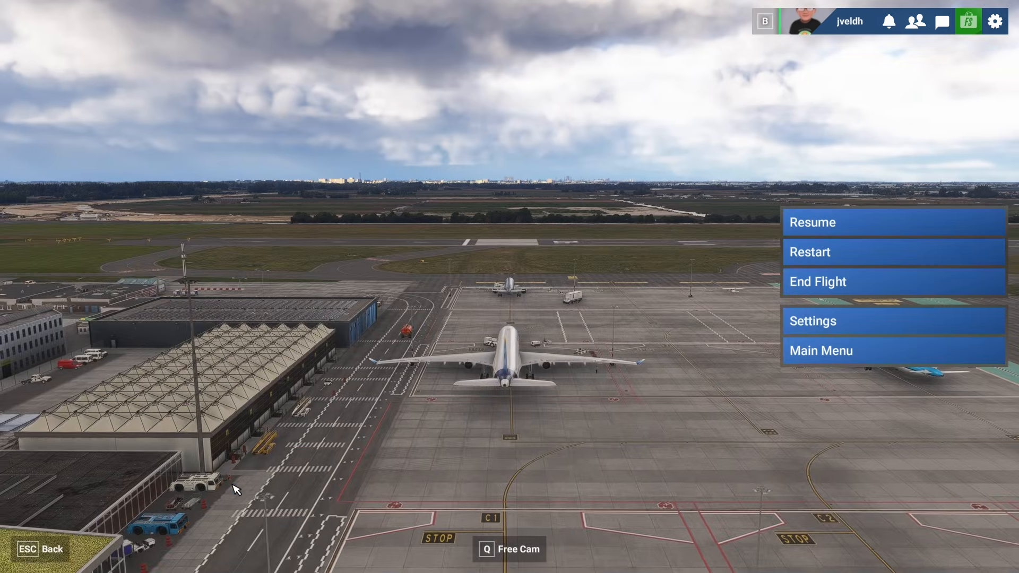
pyautogui.press('Escape')
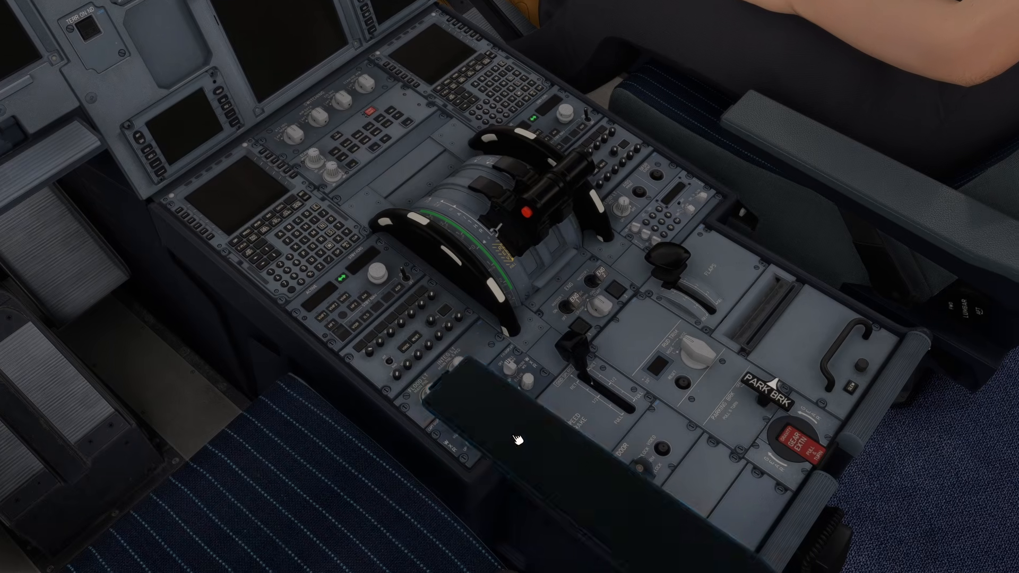
# - Test the flaps lever and parking brake on the cockpit pedestal, look around the cockpit, then pause the flight
pyautogui.click(494, 187)
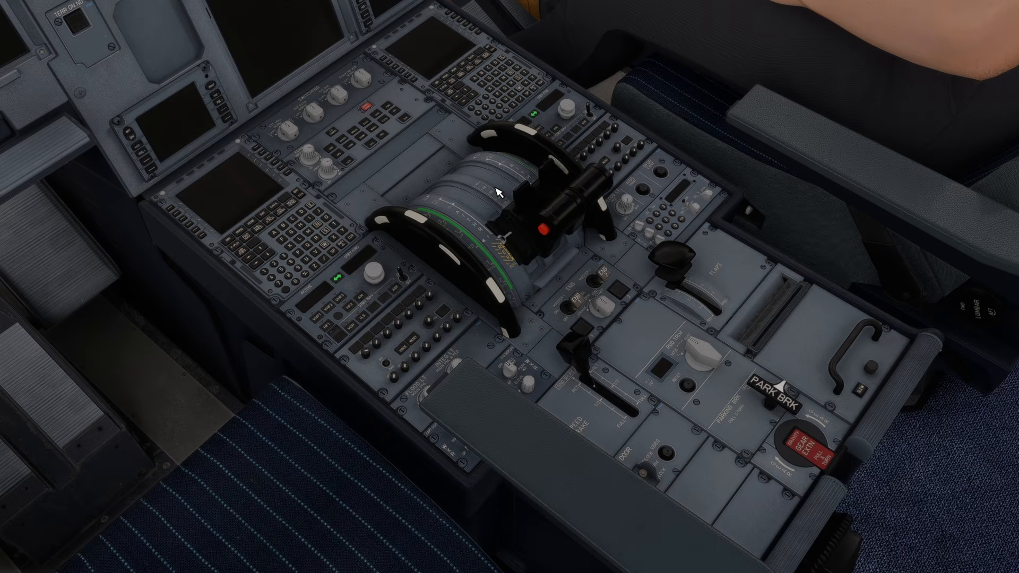
pyautogui.click(499, 193)
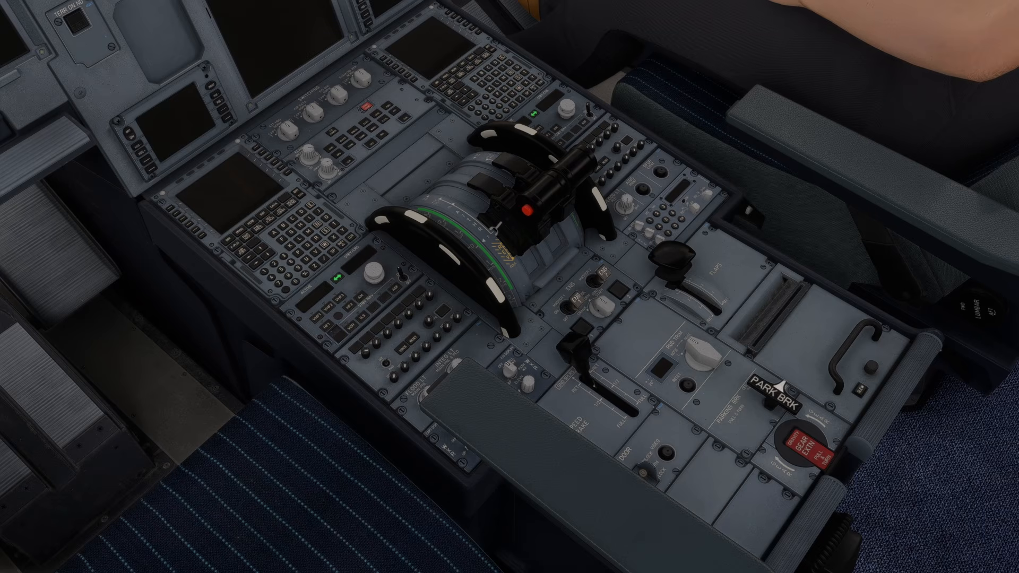
pyautogui.press('F7')
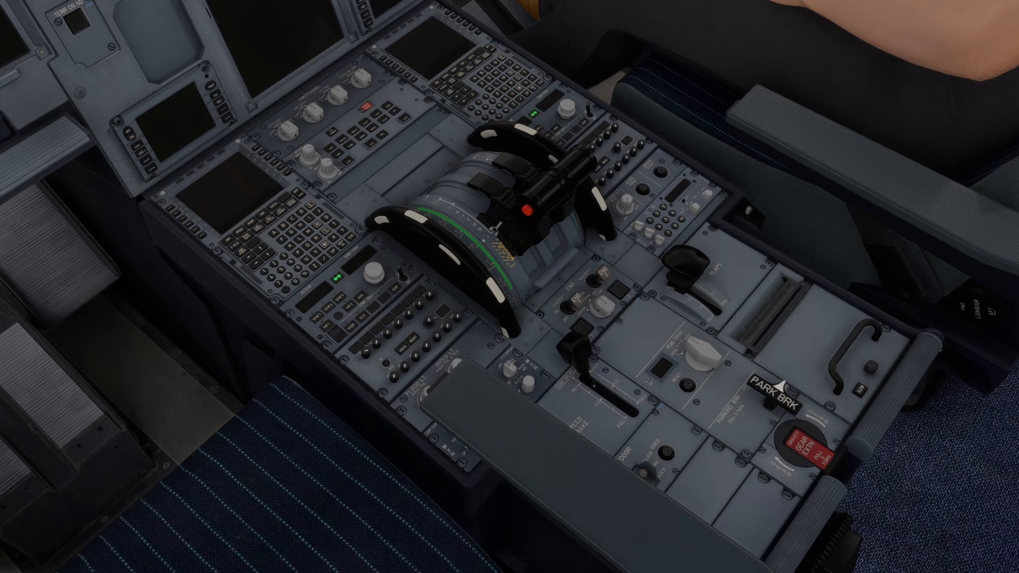
pyautogui.press('F7')
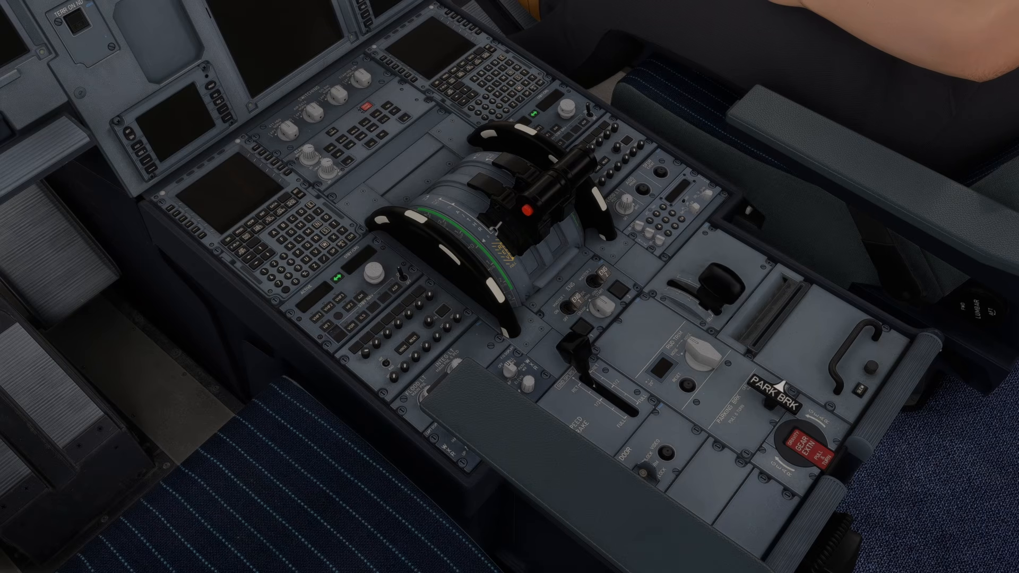
pyautogui.press('F6')
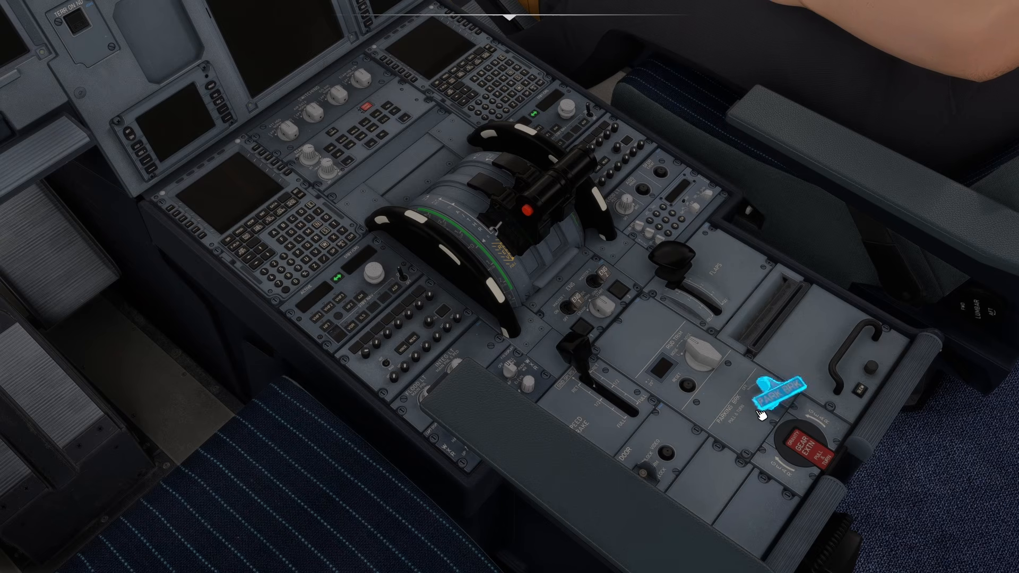
pyautogui.moveTo(551, 315); pyautogui.dragTo(469, 299)
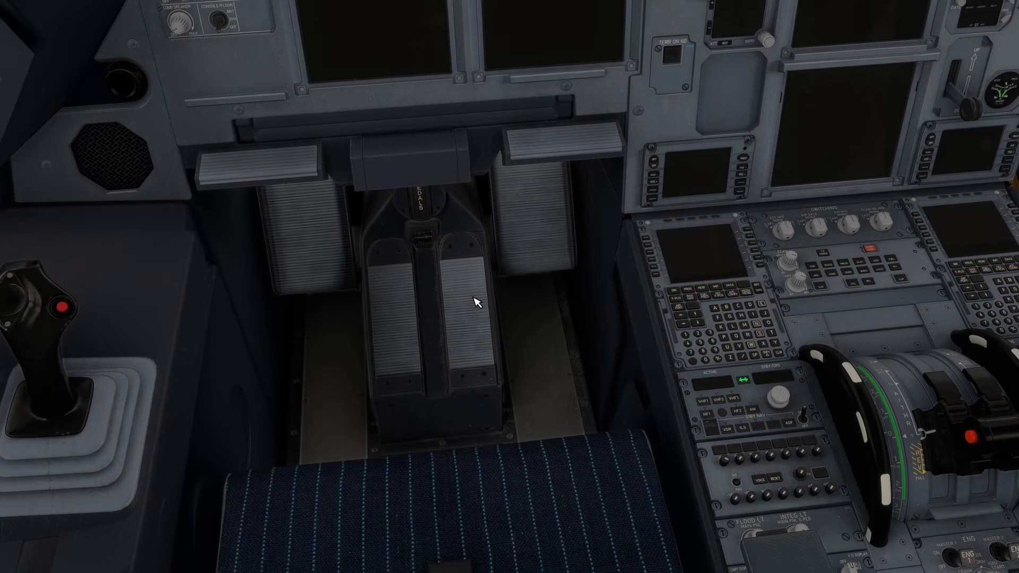
pyautogui.moveTo(468, 298); pyautogui.dragTo(551, 315)
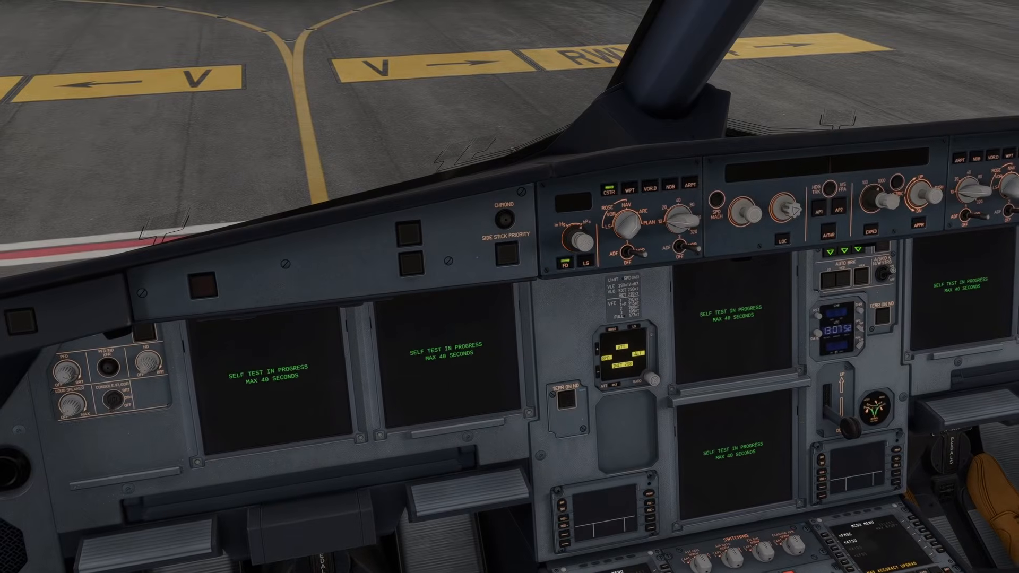
pyautogui.press('Escape')
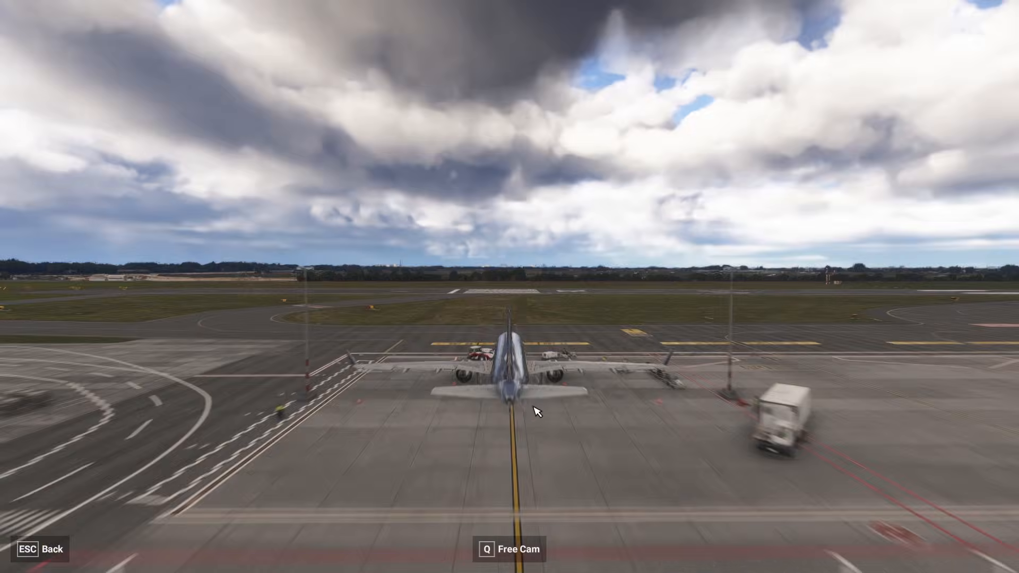
# - Reopen the controls settings, search for spoiler and bind Arm Auto Spoilers to joystick button 12
pyautogui.click(813, 323)
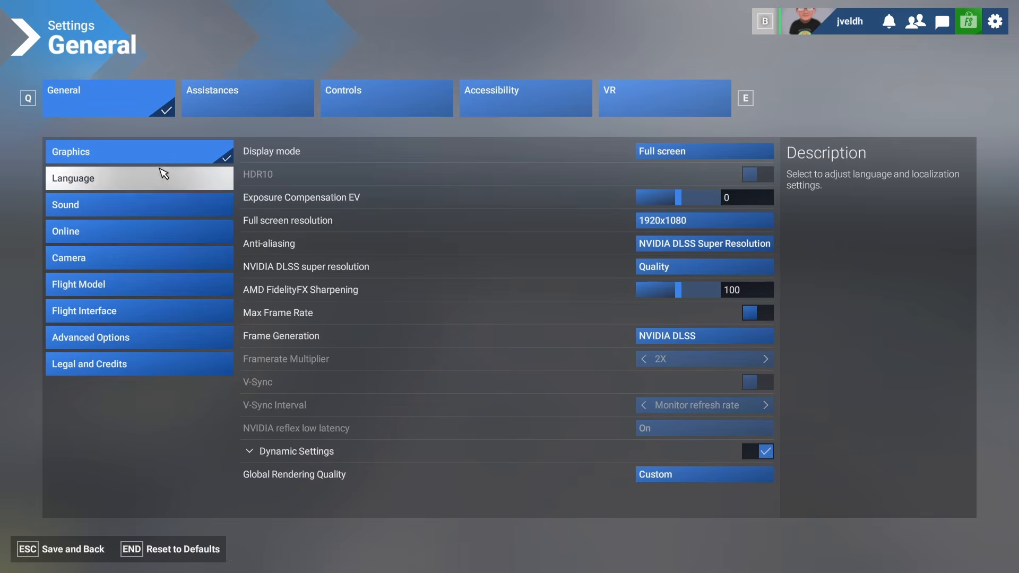
pyautogui.click(376, 102)
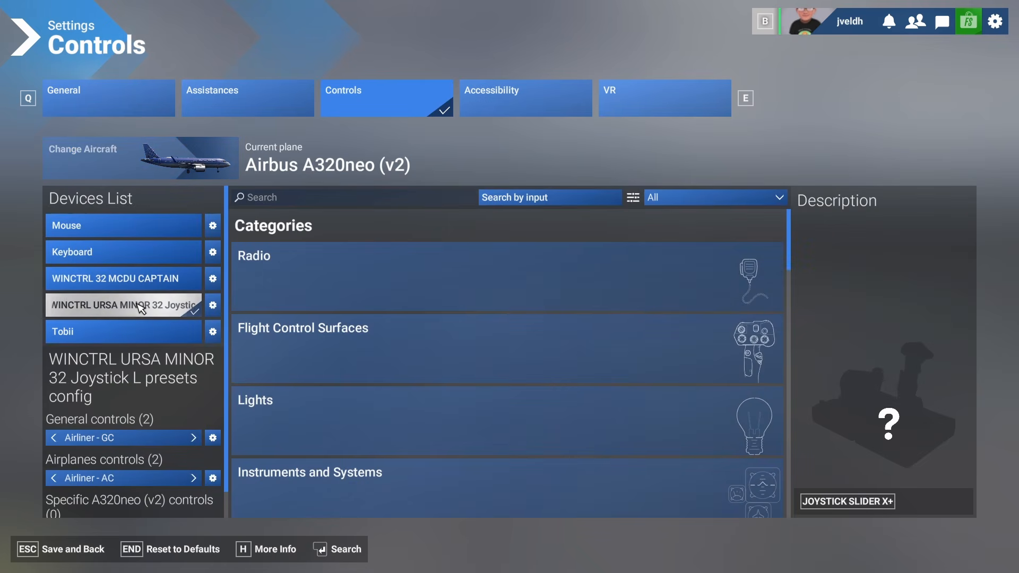
pyautogui.click(351, 205)
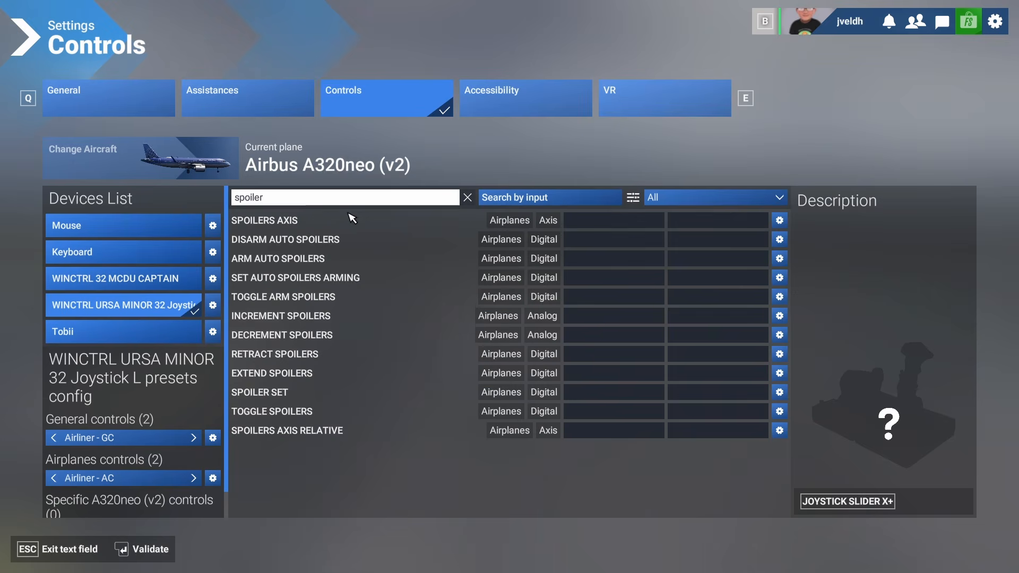
pyautogui.click(343, 225)
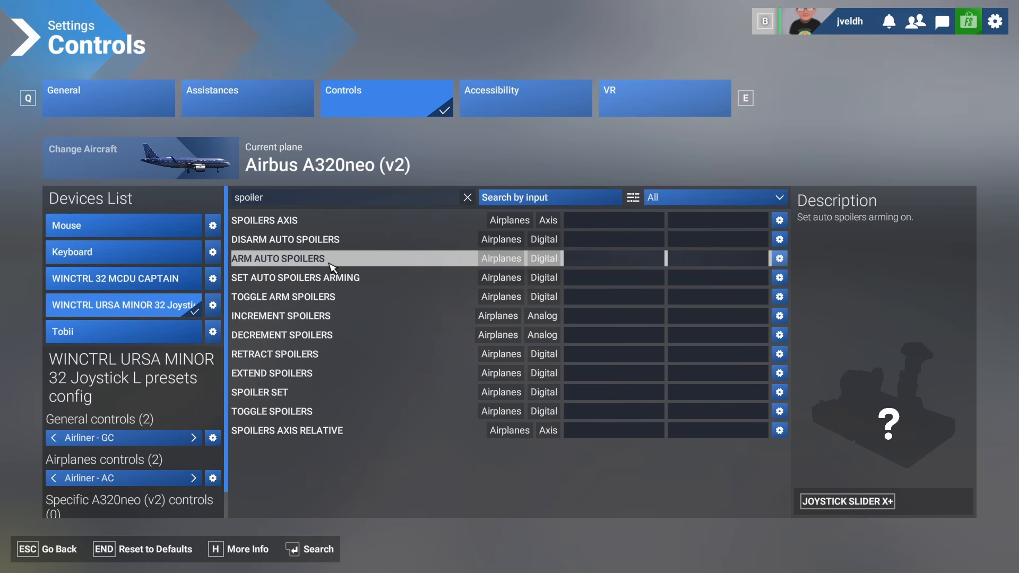
pyautogui.click(598, 264)
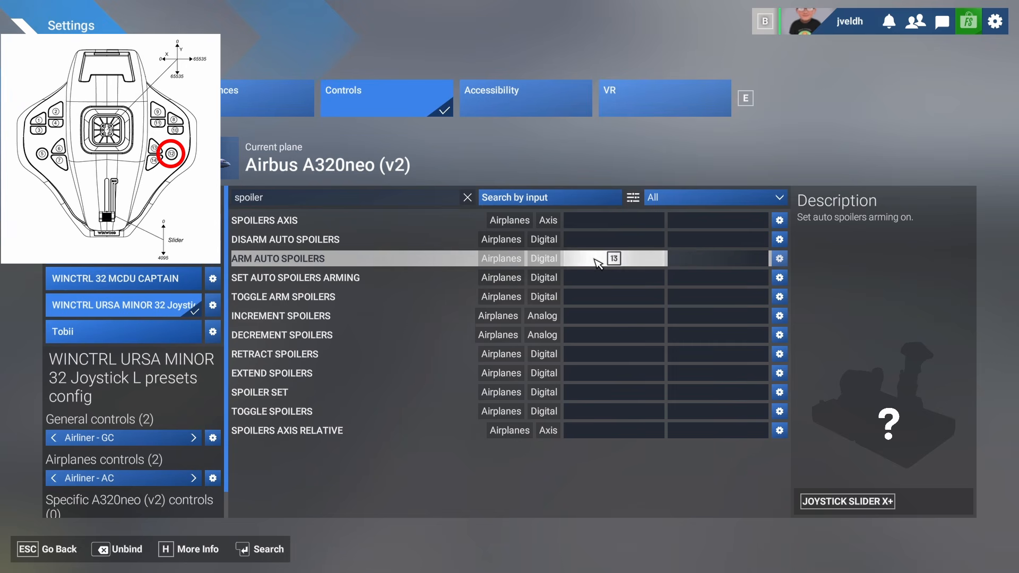
pyautogui.click(598, 263)
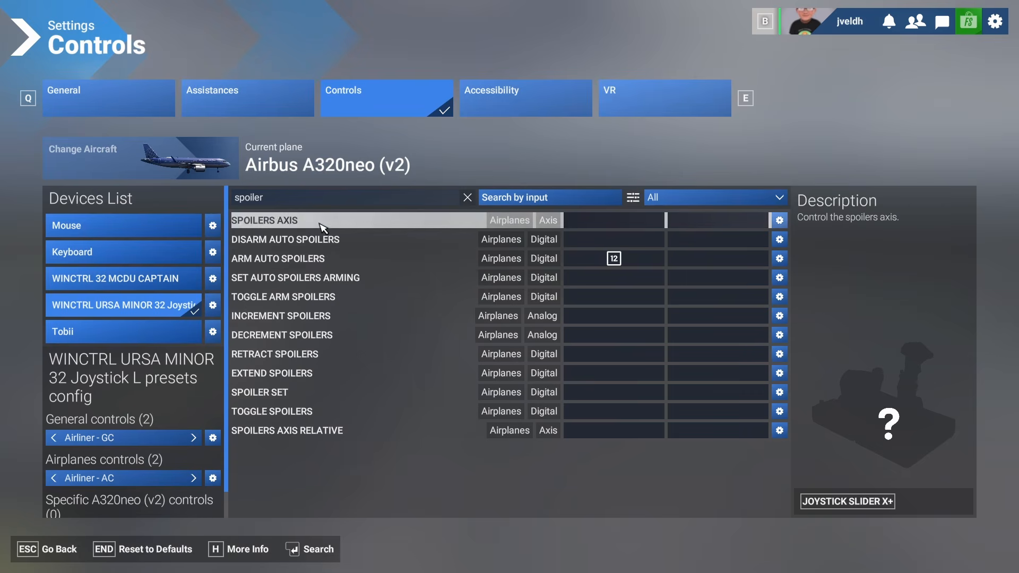
# - Search the controls for brake and scroll through the brake-related bindings
pyautogui.click(309, 202)
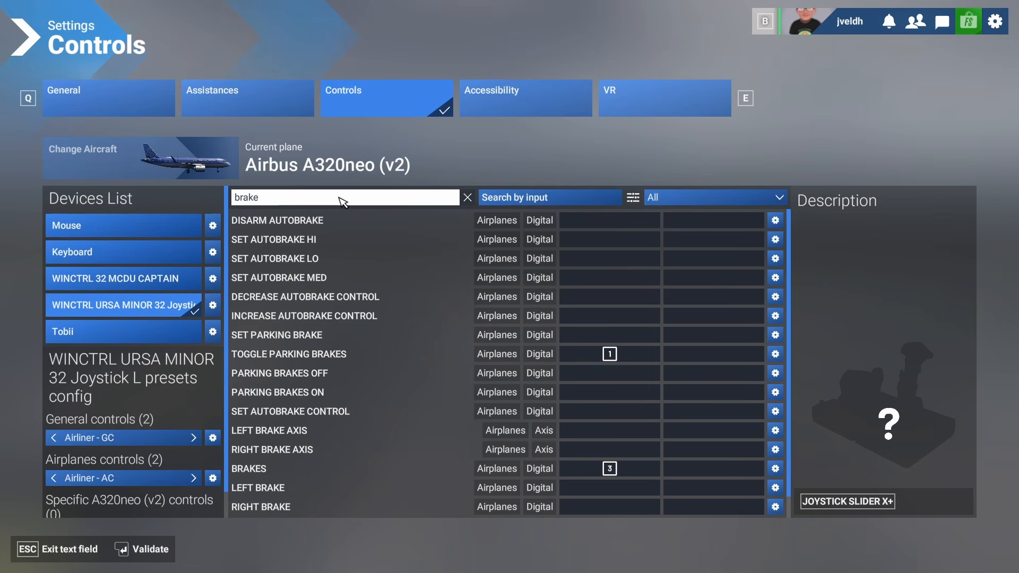
pyautogui.press('Return')
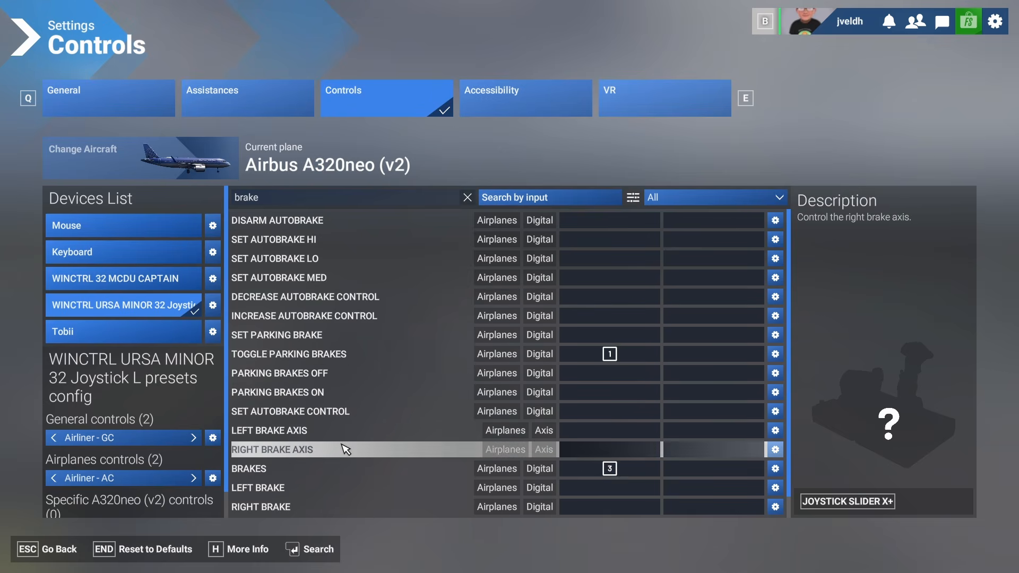
pyautogui.scroll(-1, 346, 449)
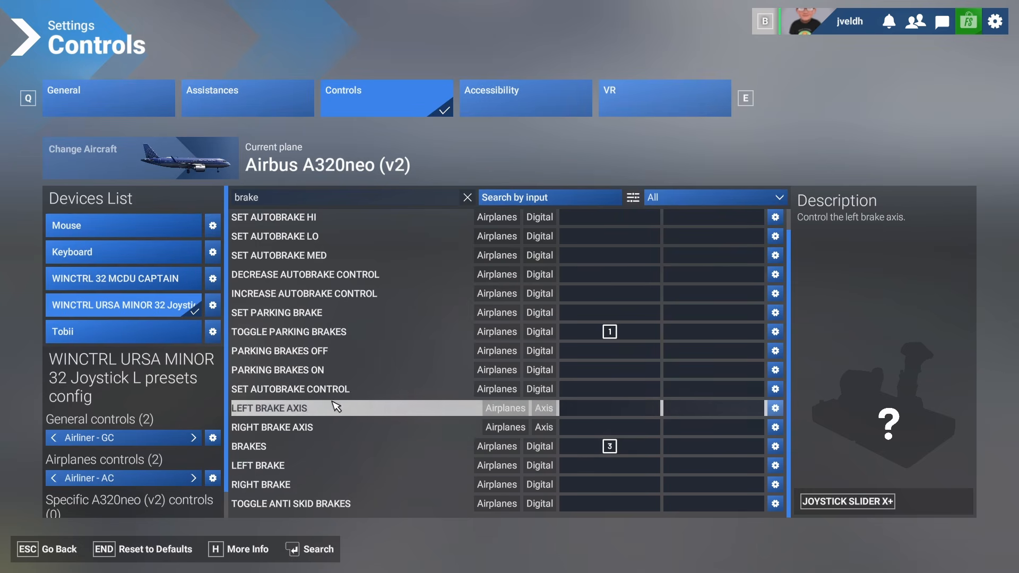
pyautogui.scroll(1, 342, 404)
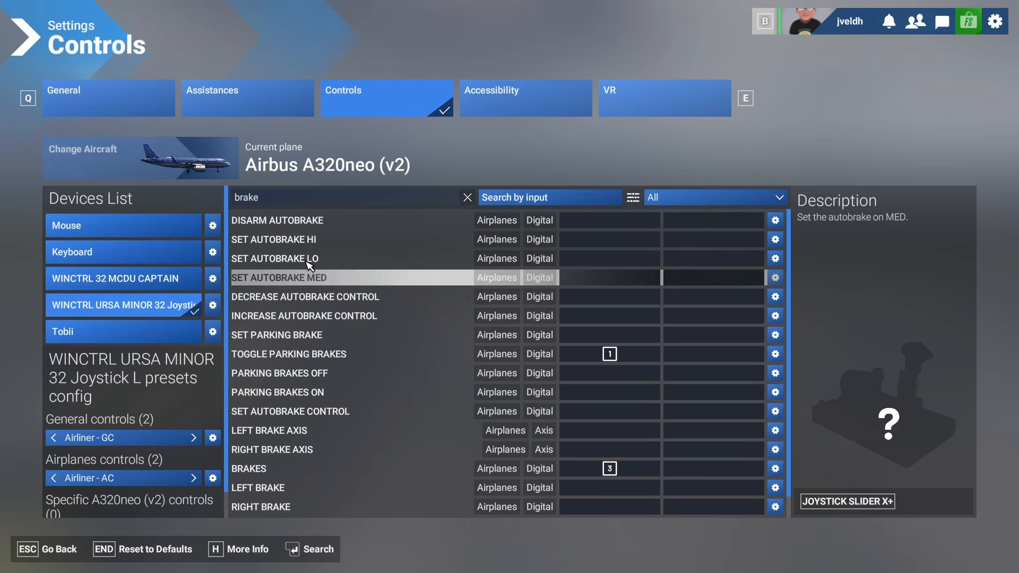
# - Search for spoil, bind Increment Spoilers to button 13 and Decrement Spoilers to button 14, and save
pyautogui.click(296, 198)
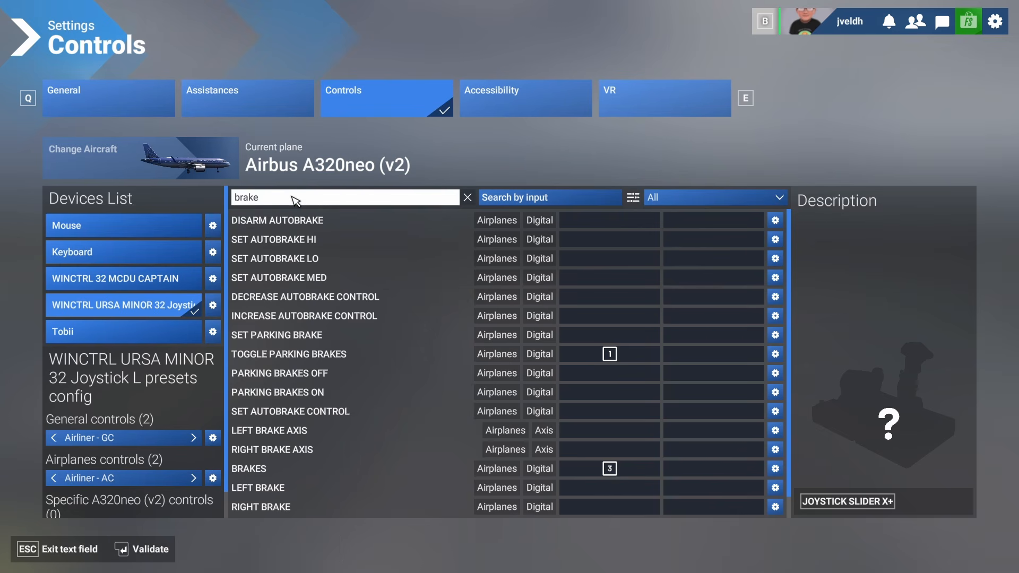
pyautogui.write('spoiler')
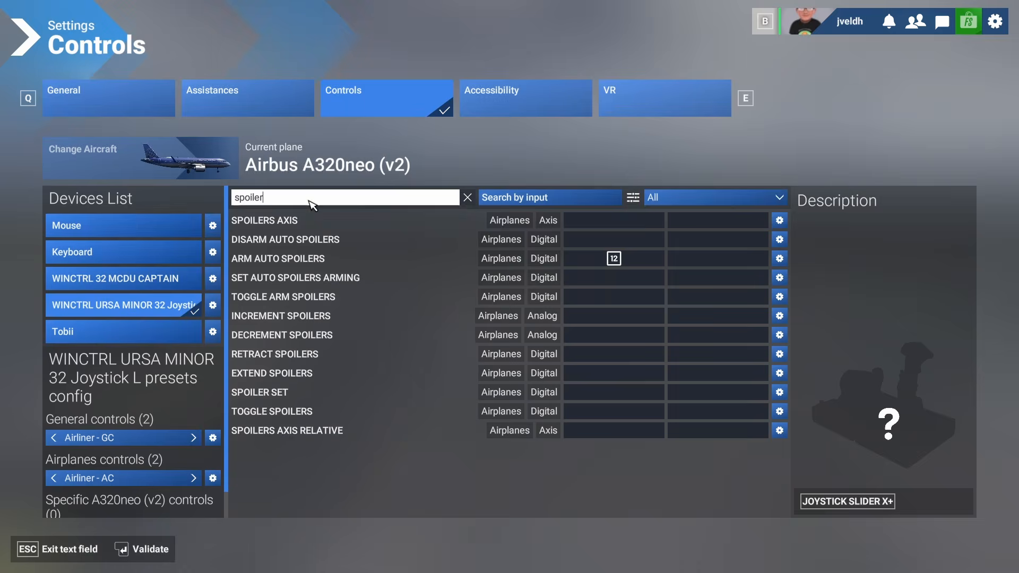
pyautogui.press('Return')
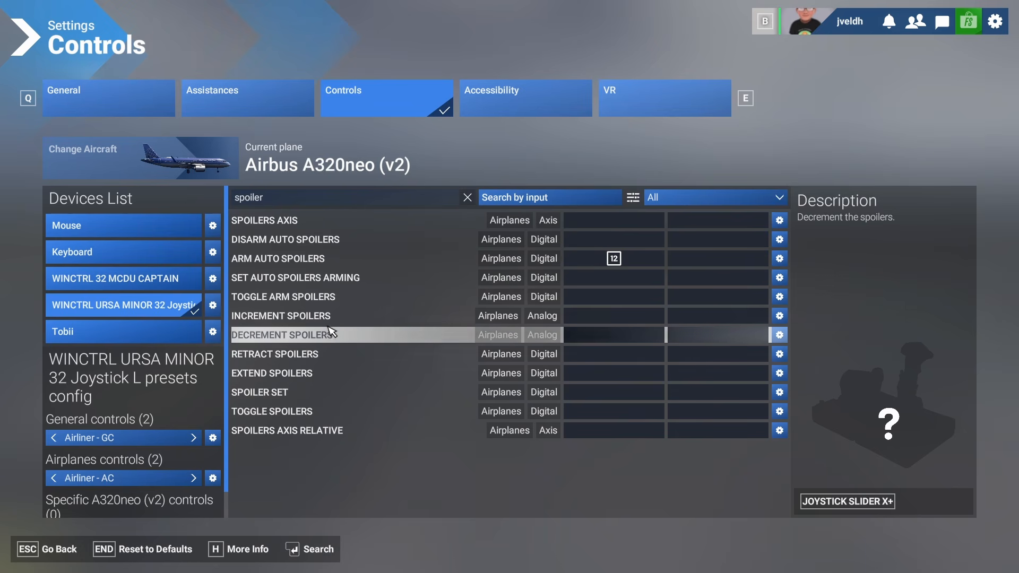
pyautogui.click(611, 322)
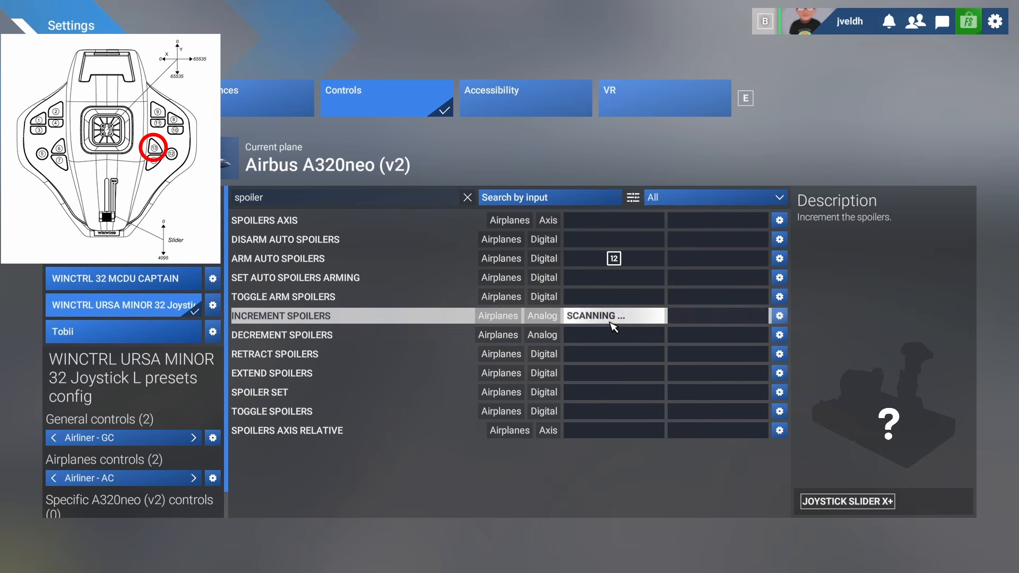
pyautogui.click(615, 335)
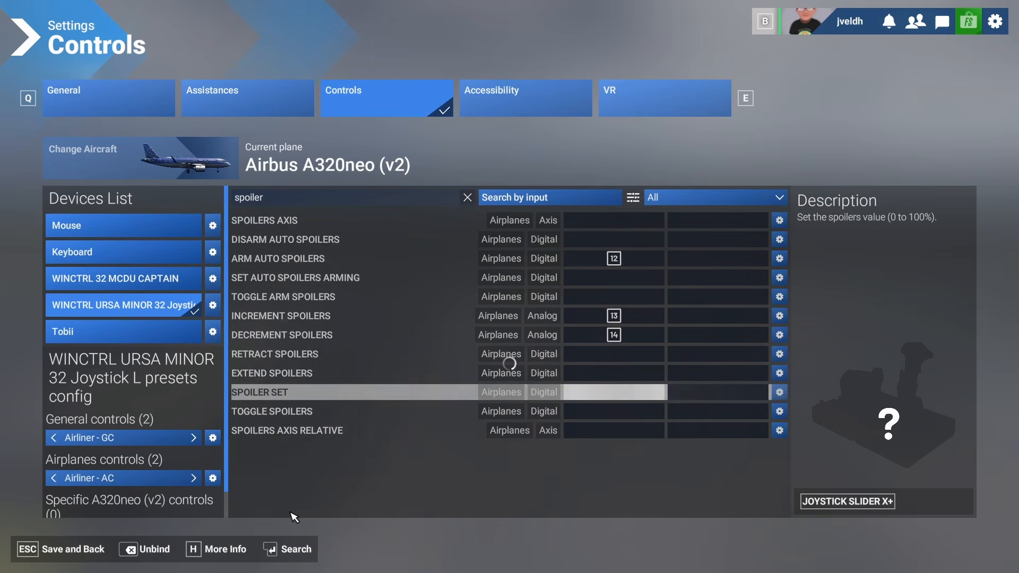
pyautogui.press('Escape')
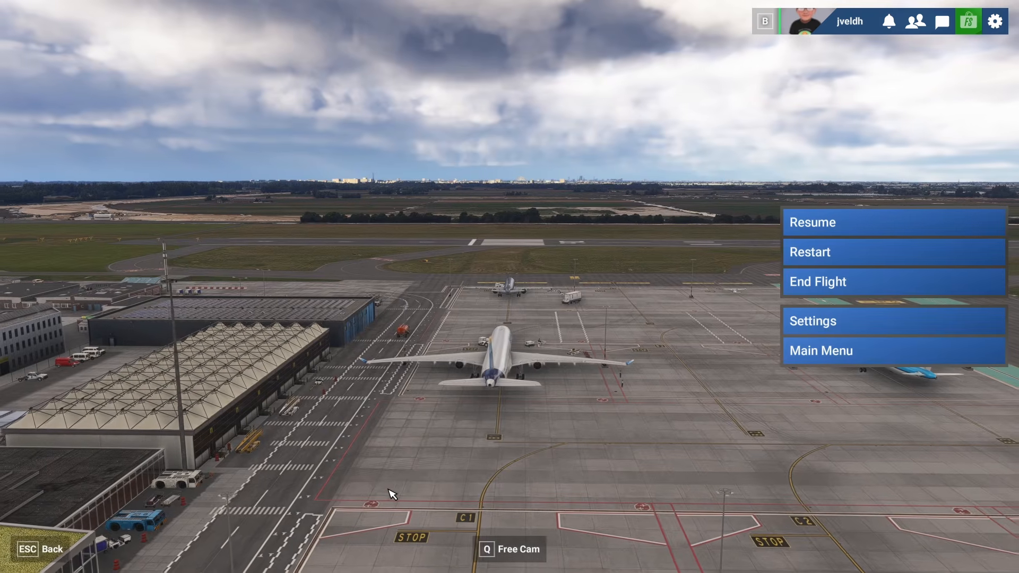
# - Return to the cockpit, test the speedbrake lever on the pedestal, then pause the flight
pyautogui.press('Escape')
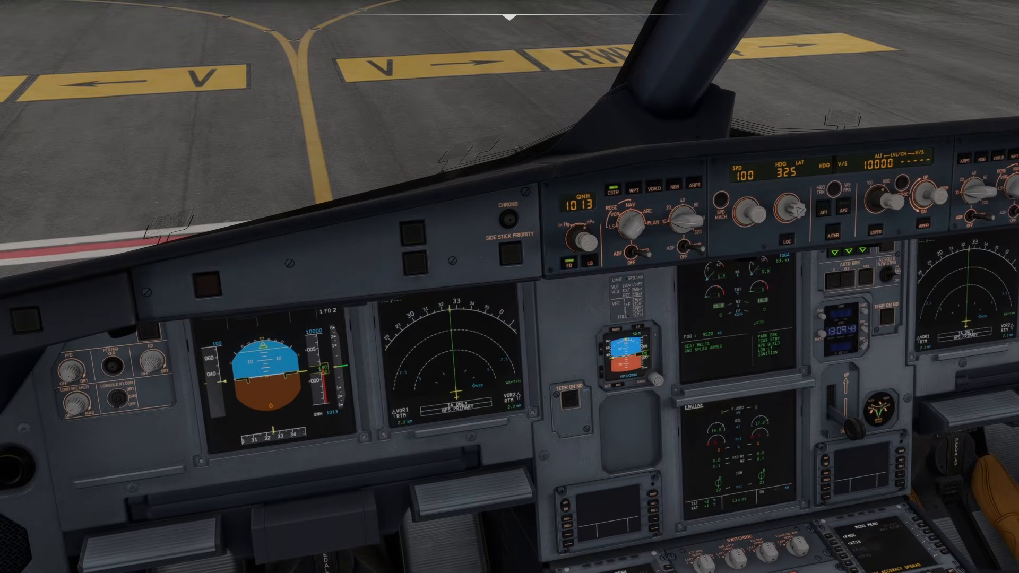
pyautogui.moveTo(388, 407); pyautogui.dragTo(640, 559)
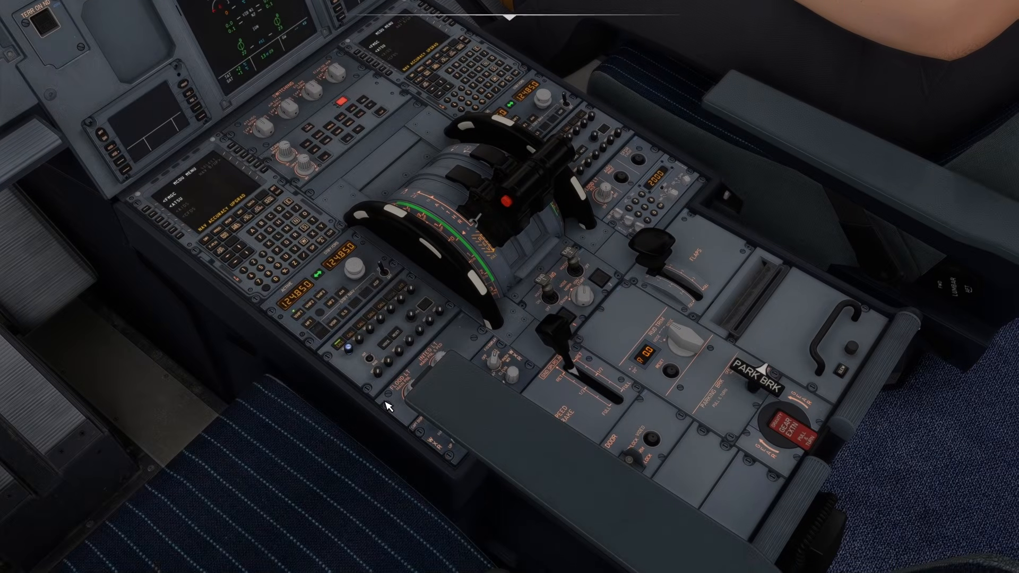
pyautogui.press('/')
pyautogui.press('/')
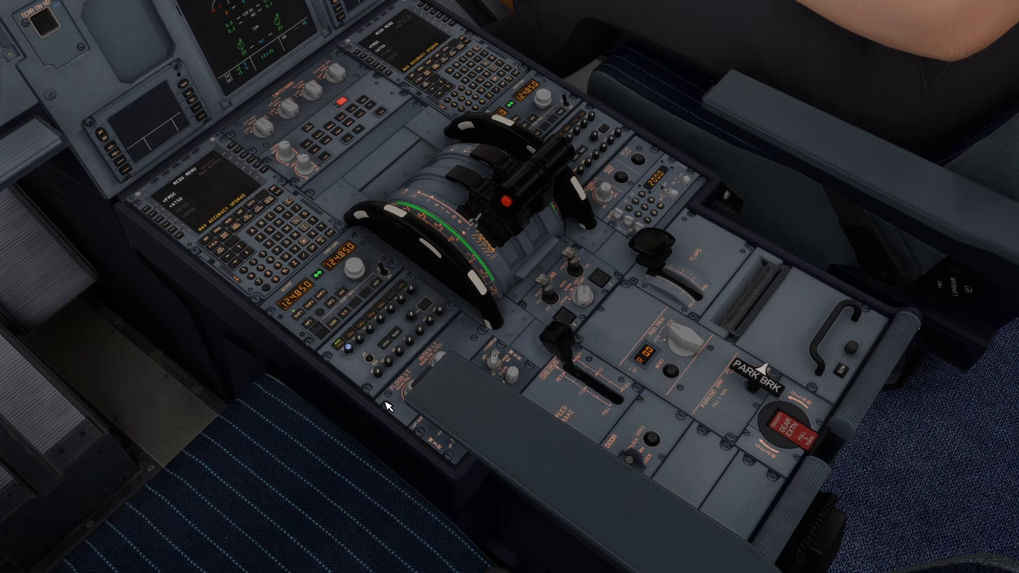
pyautogui.press('/')
pyautogui.press('/')
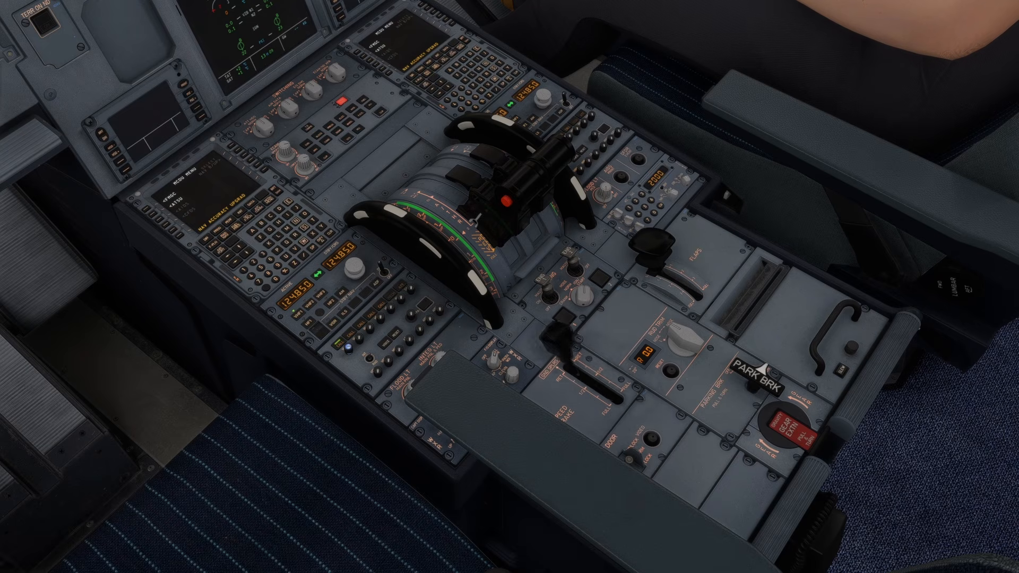
pyautogui.press('/')
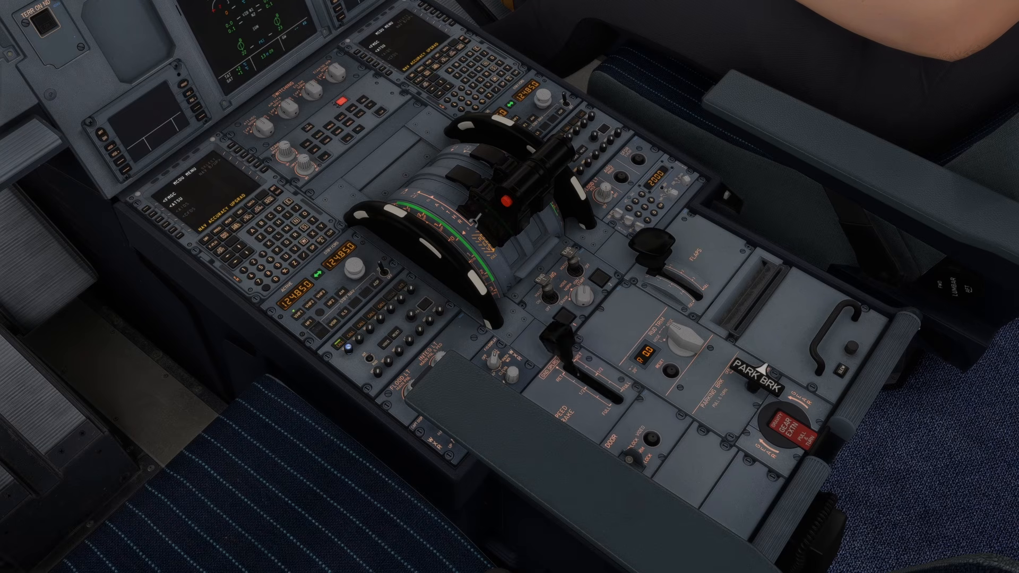
pyautogui.press('/')
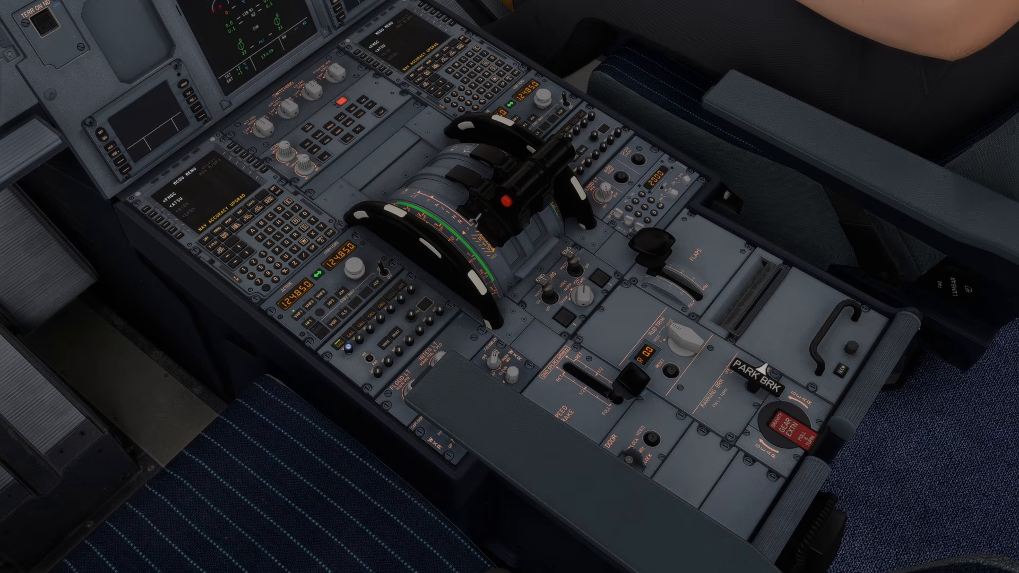
pyautogui.press('/')
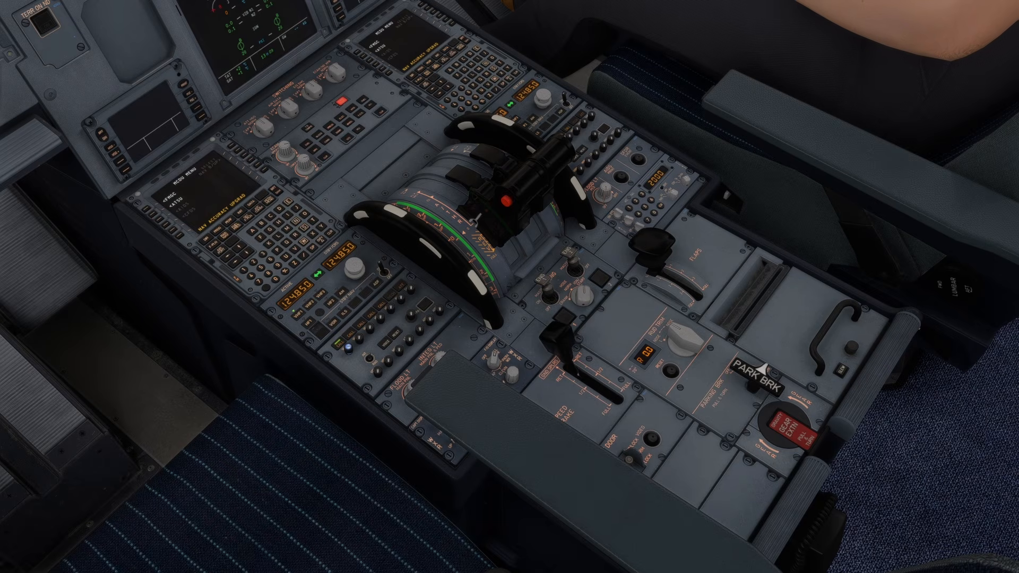
pyautogui.press('Escape')
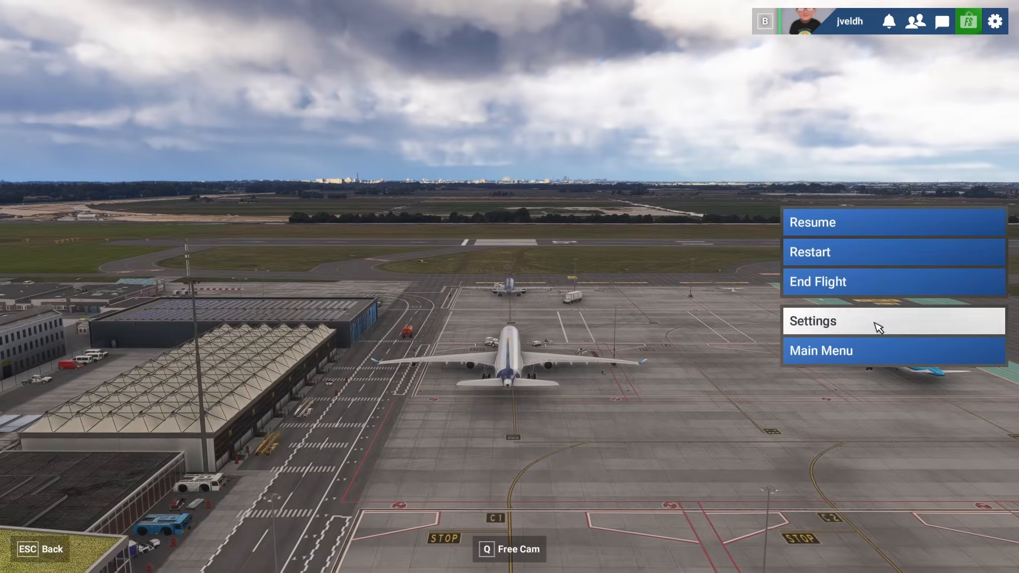
# - Reopen the controls settings, search for spoil and remove button 13 from Increment Spoilers
pyautogui.click(872, 326)
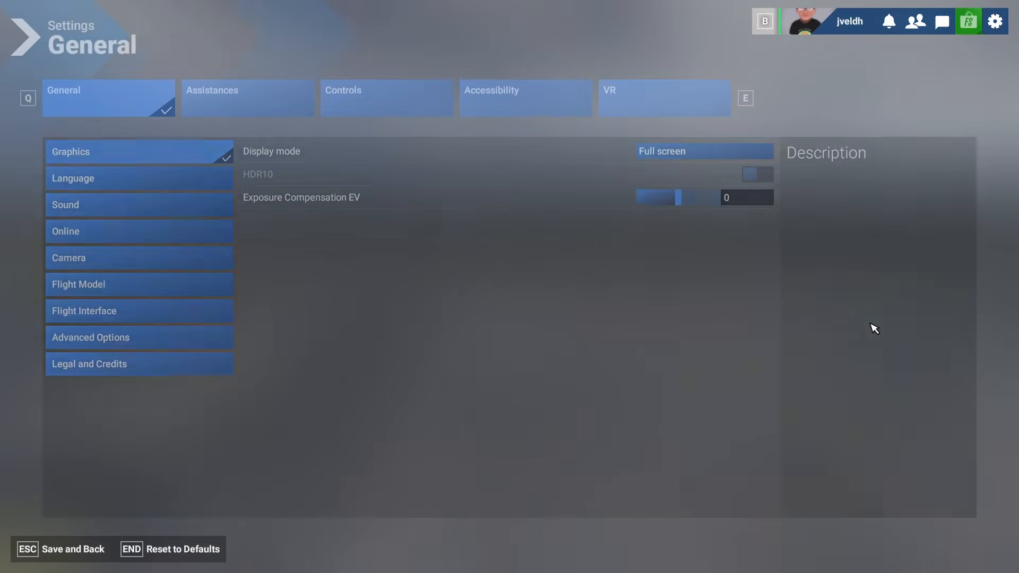
pyautogui.click(342, 102)
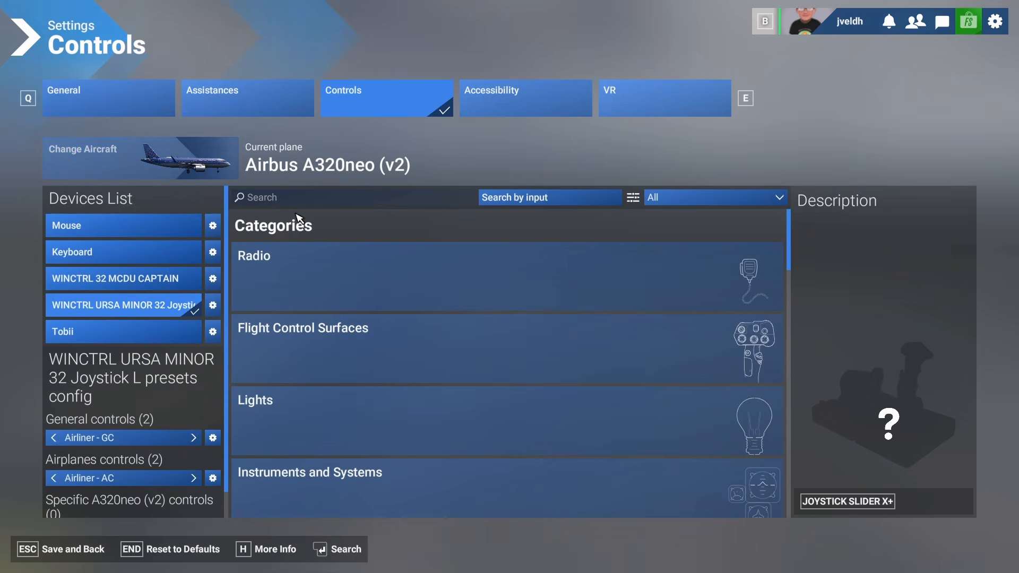
pyautogui.click(307, 199)
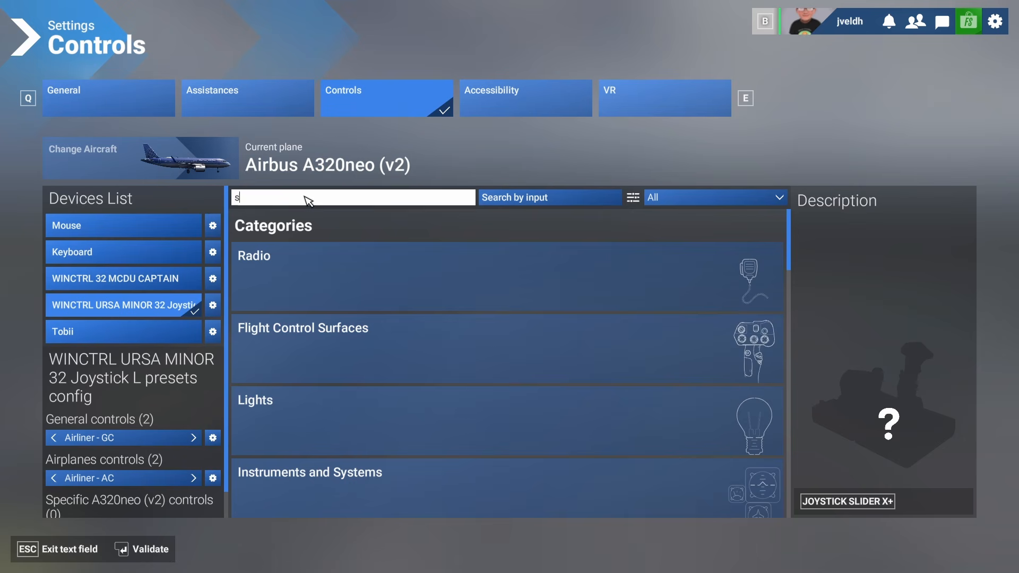
pyautogui.write('spoil')
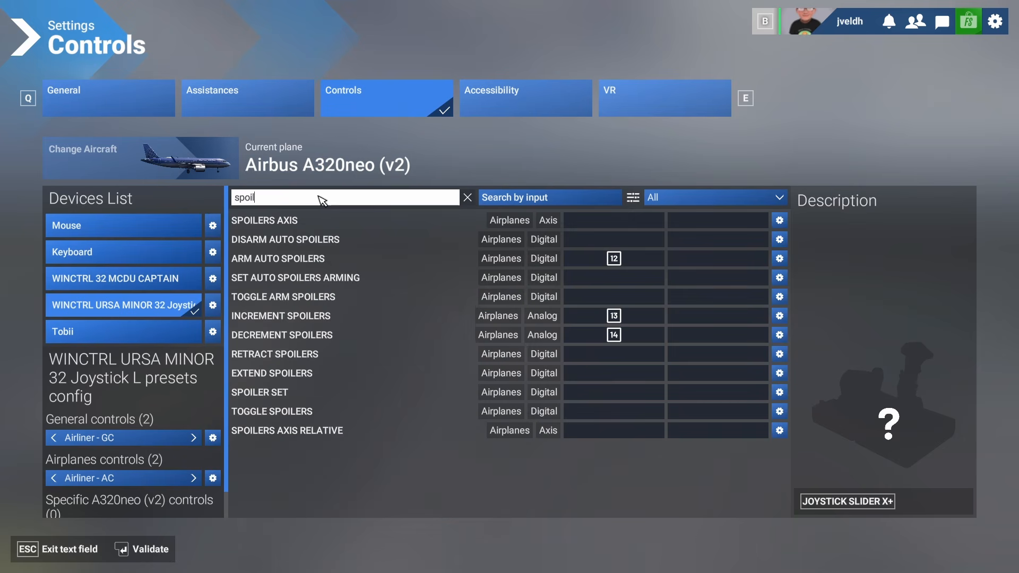
pyautogui.press('Return')
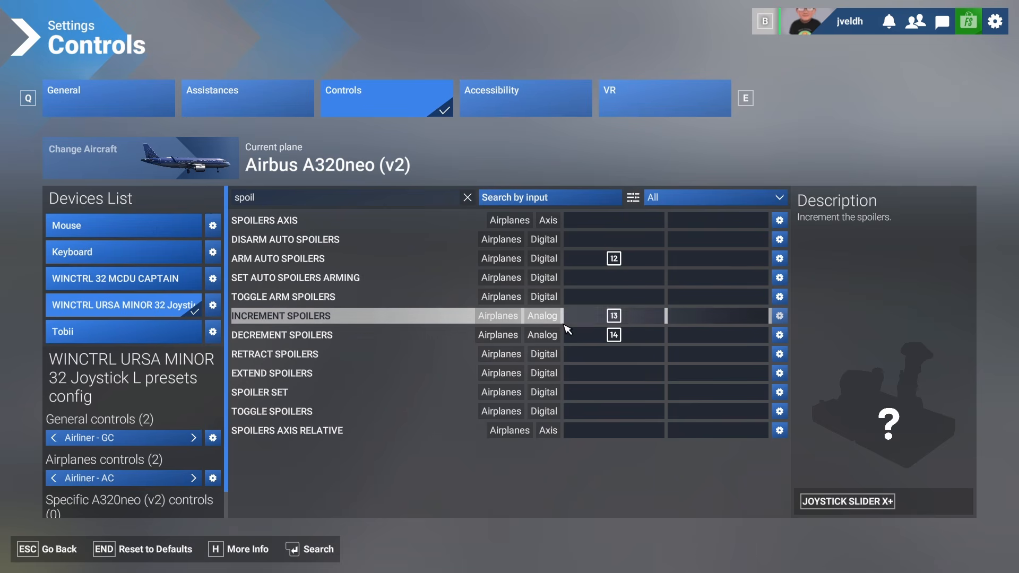
pyautogui.click(615, 322)
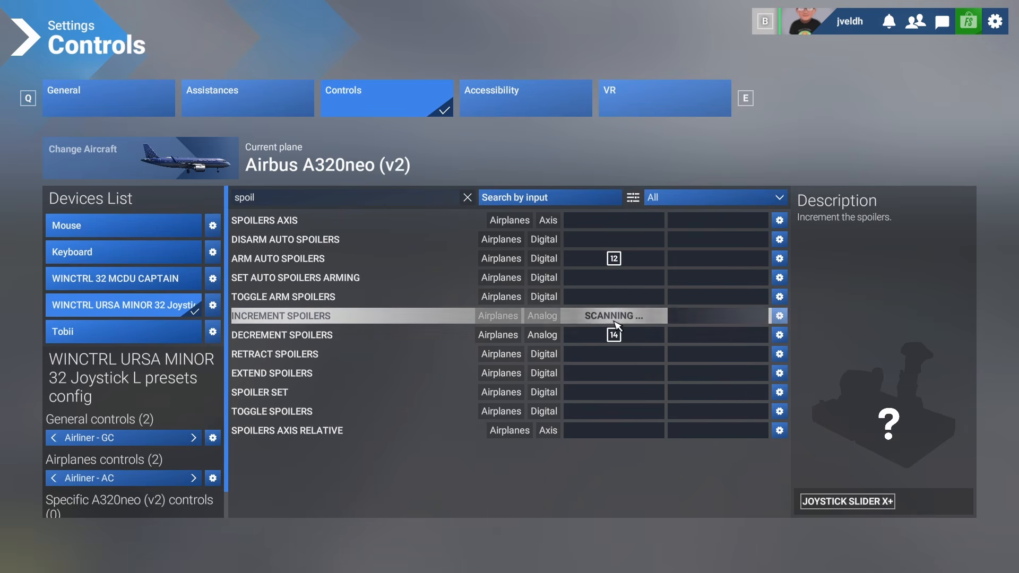
pyautogui.click(781, 319)
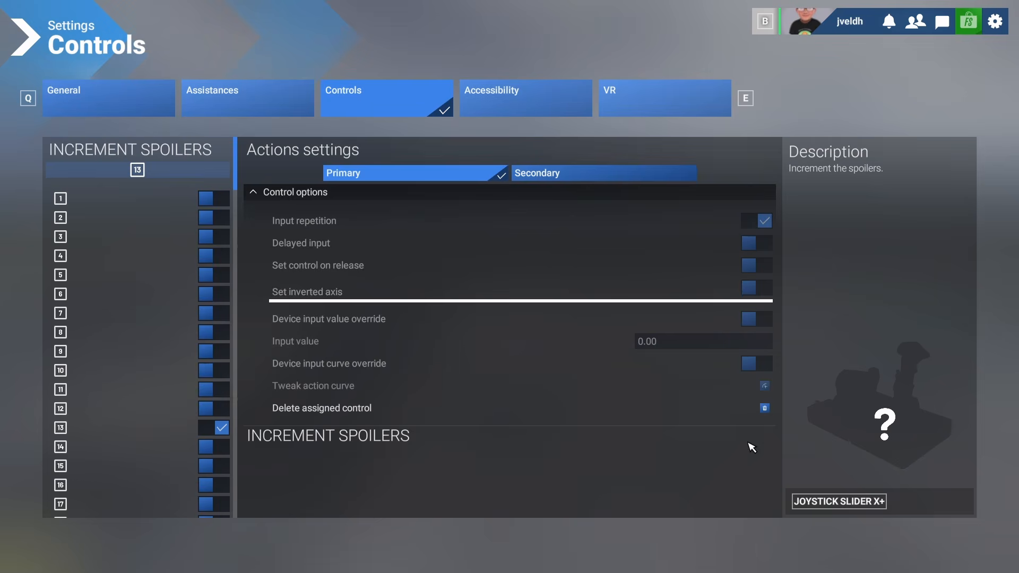
pyautogui.click(220, 427)
pyautogui.press('Escape')
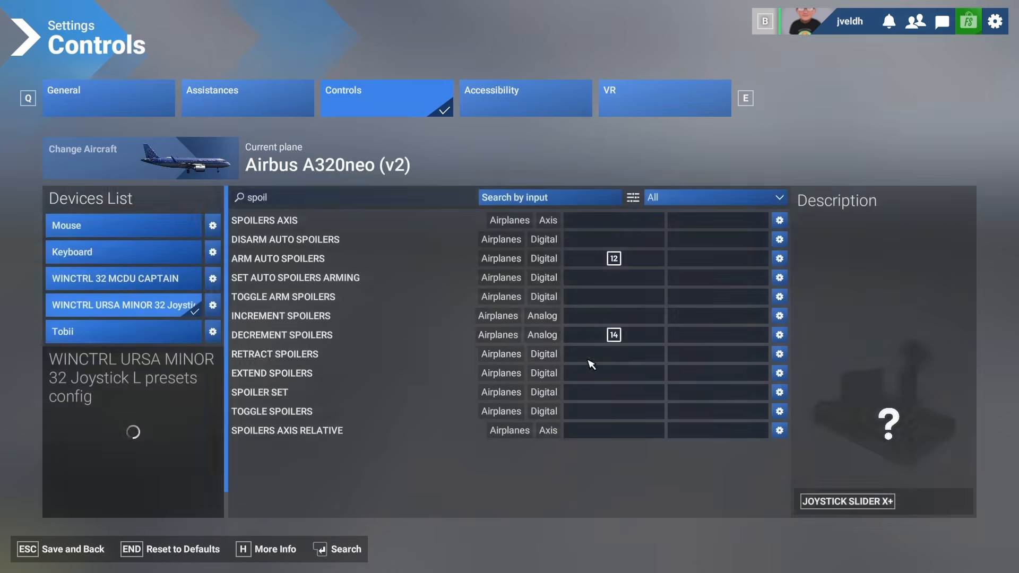
# - Delete the assigned control from Decrement Spoilers
pyautogui.click(610, 316)
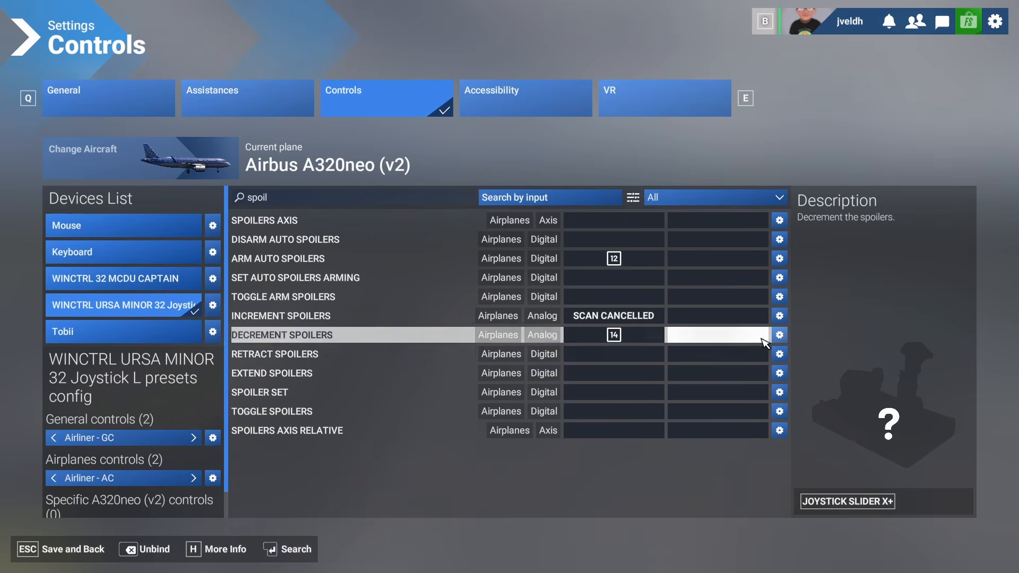
pyautogui.click(778, 335)
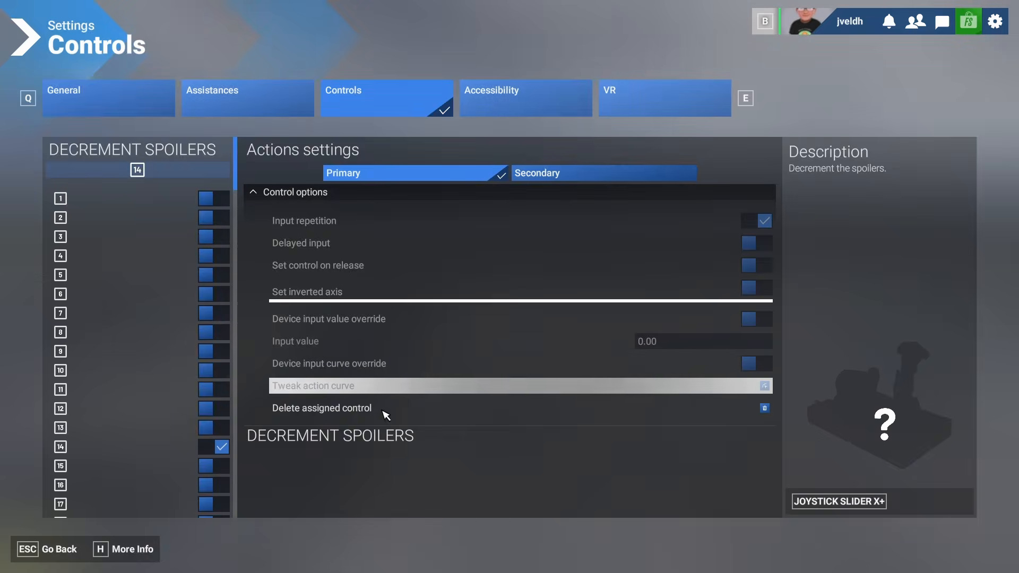
pyautogui.click(764, 409)
pyautogui.press('Escape')
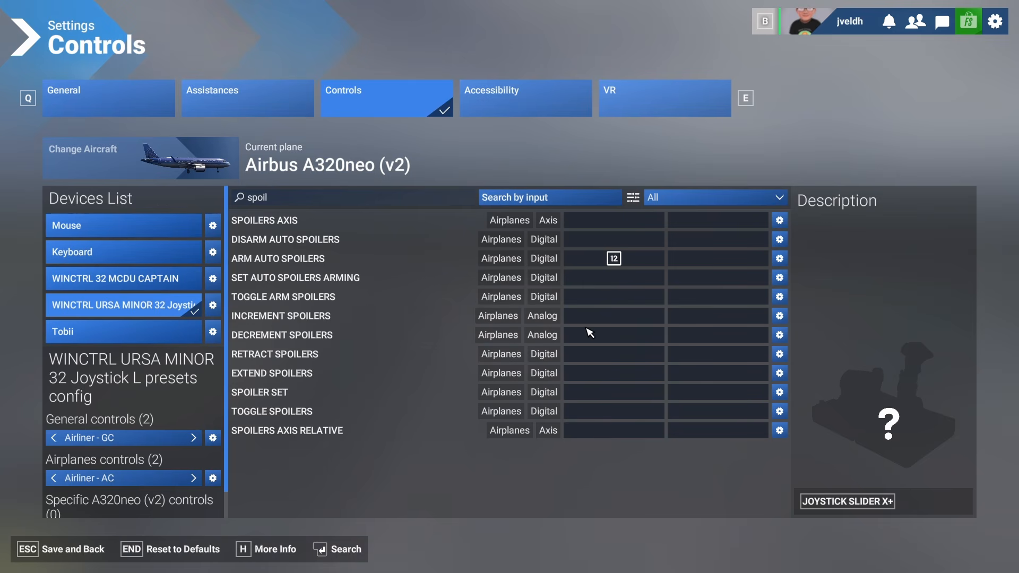
# - Search for autopilot master and try to bind Toggle Autopilot Master to a joystick button
pyautogui.click(342, 201)
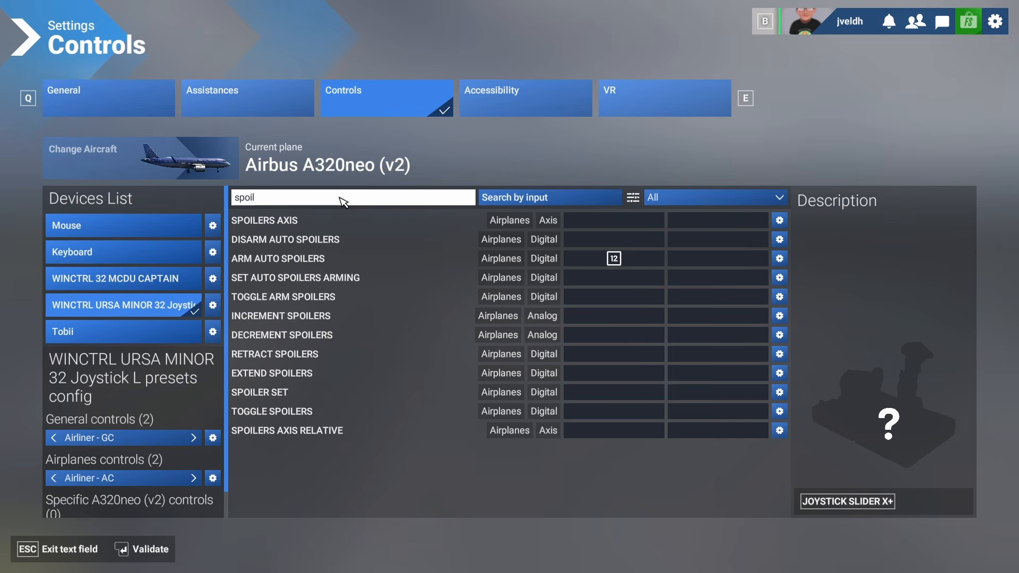
pyautogui.write('ut')
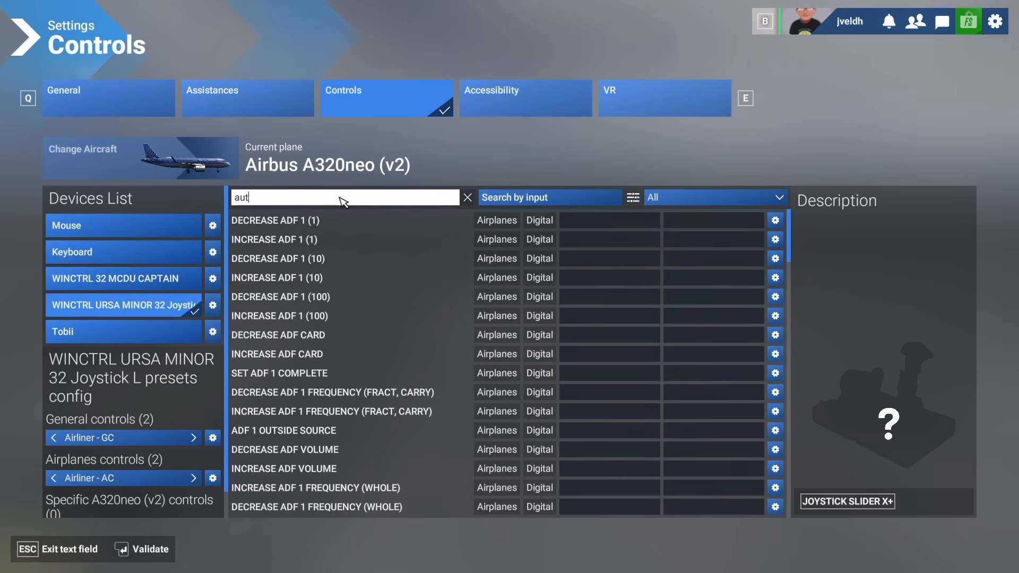
pyautogui.write('opilot')
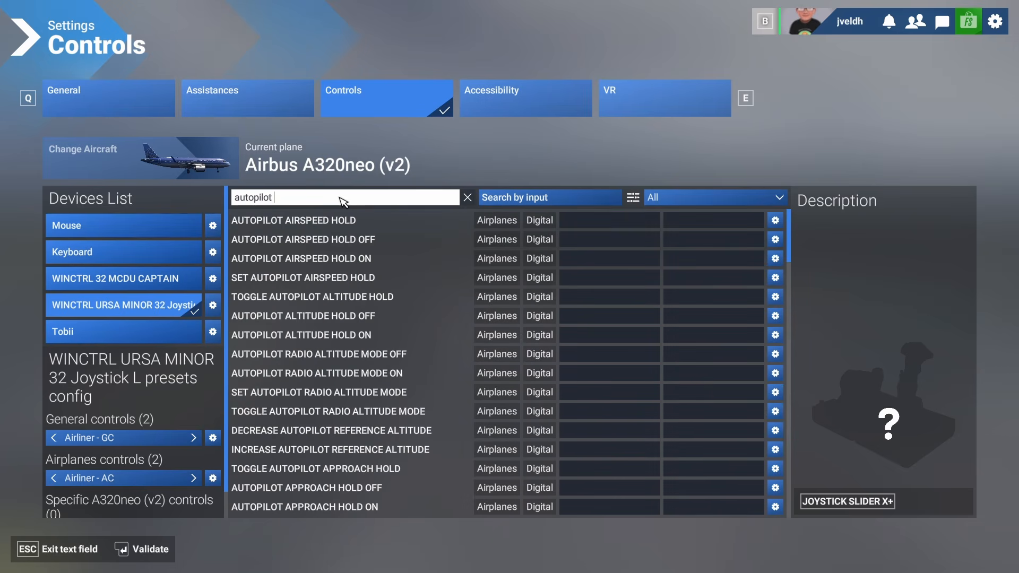
pyautogui.write(' mas')
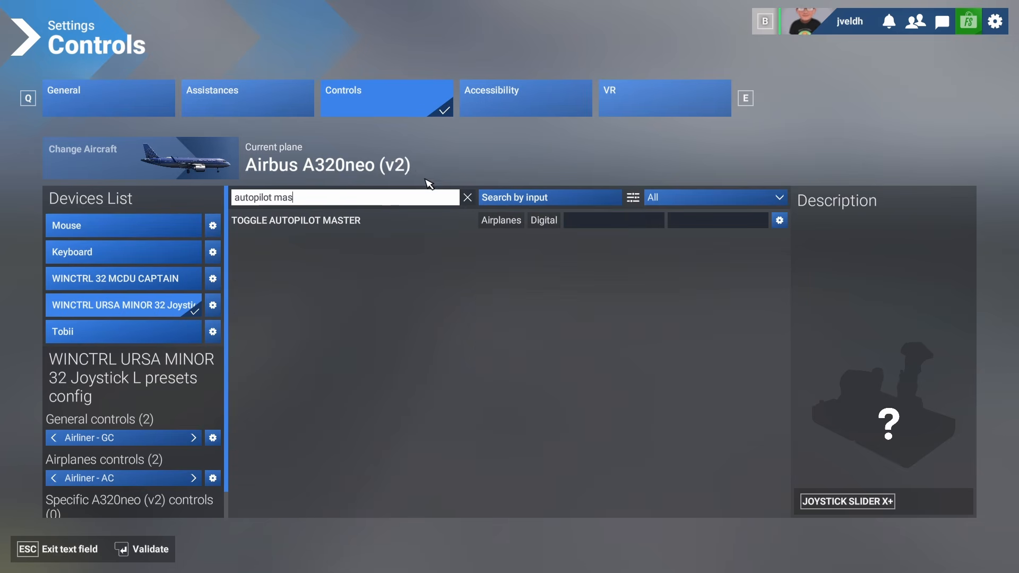
pyautogui.click(597, 220)
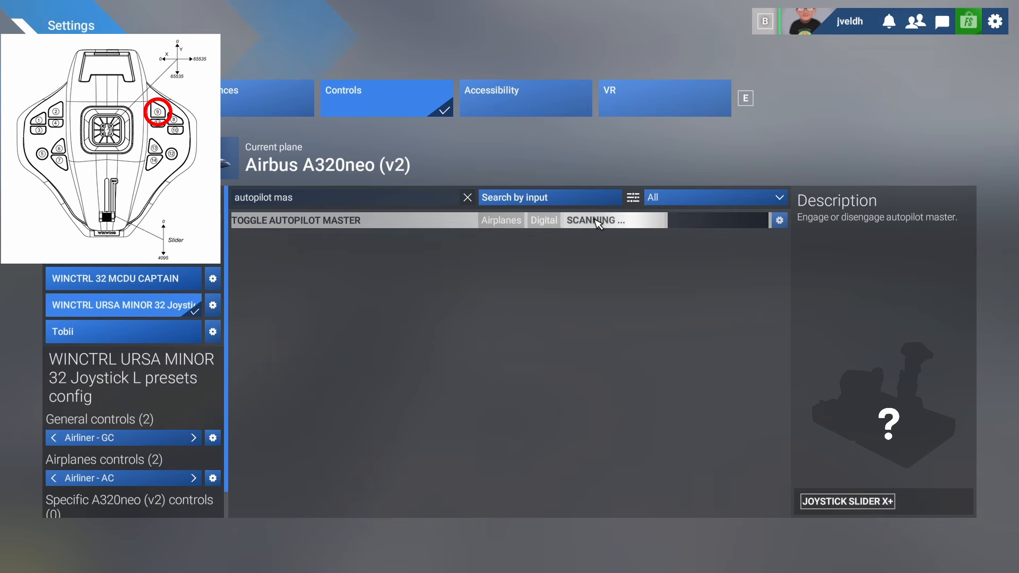
pyautogui.click(352, 202)
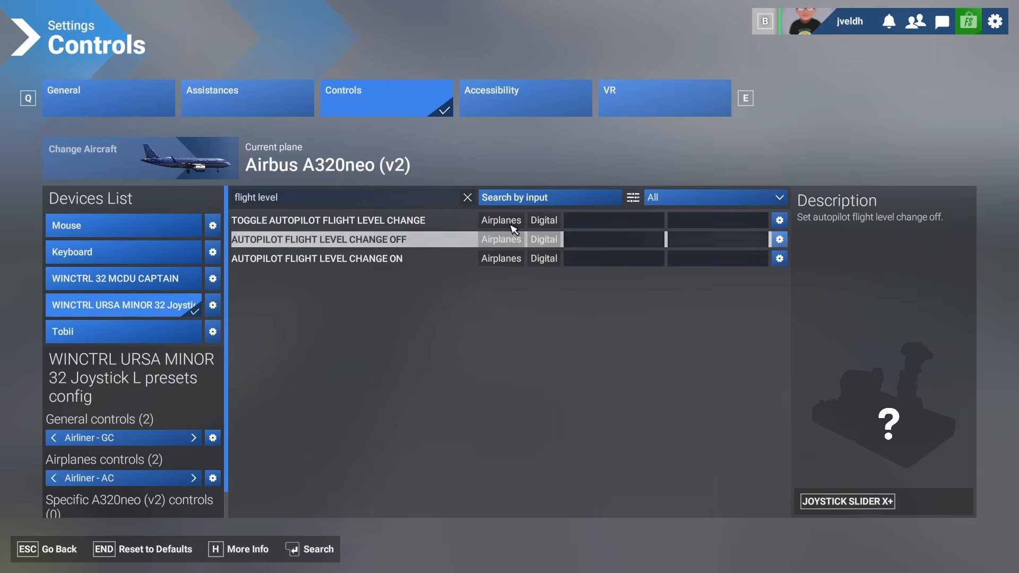
# - Bind joystick button 11 to Toggle Autopilot Flight Level Change, then search autopilot and bind button 8 to Set Autopilot Nav Select
pyautogui.click(582, 222)
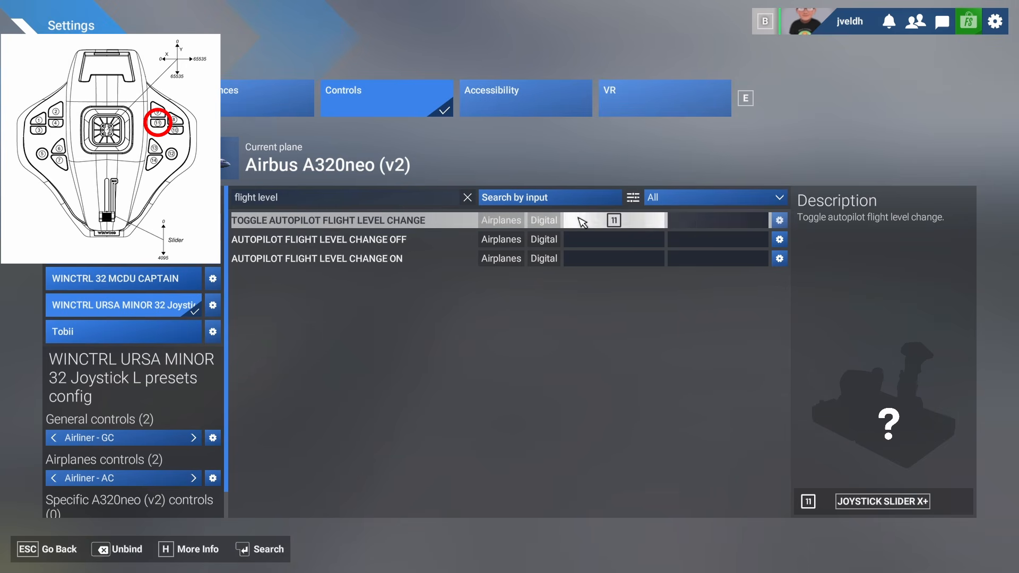
pyautogui.click(405, 198)
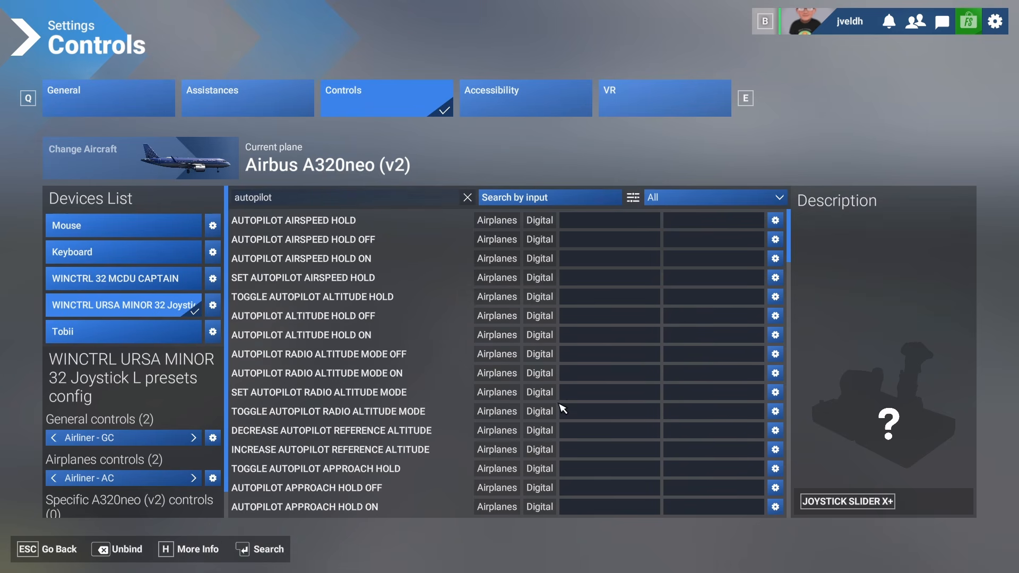
pyautogui.scroll(-4, 562, 409)
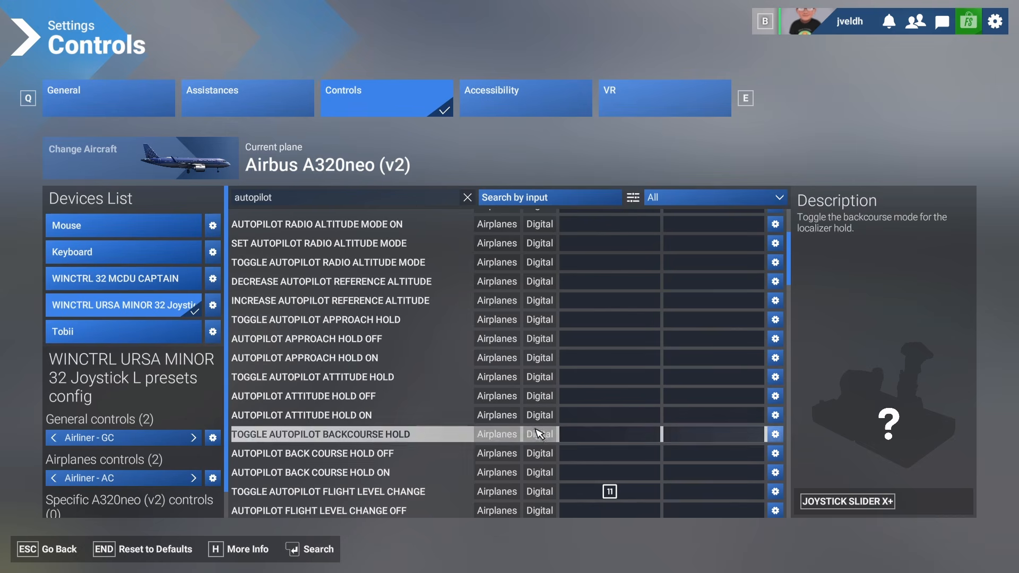
pyautogui.scroll(-4, 562, 432)
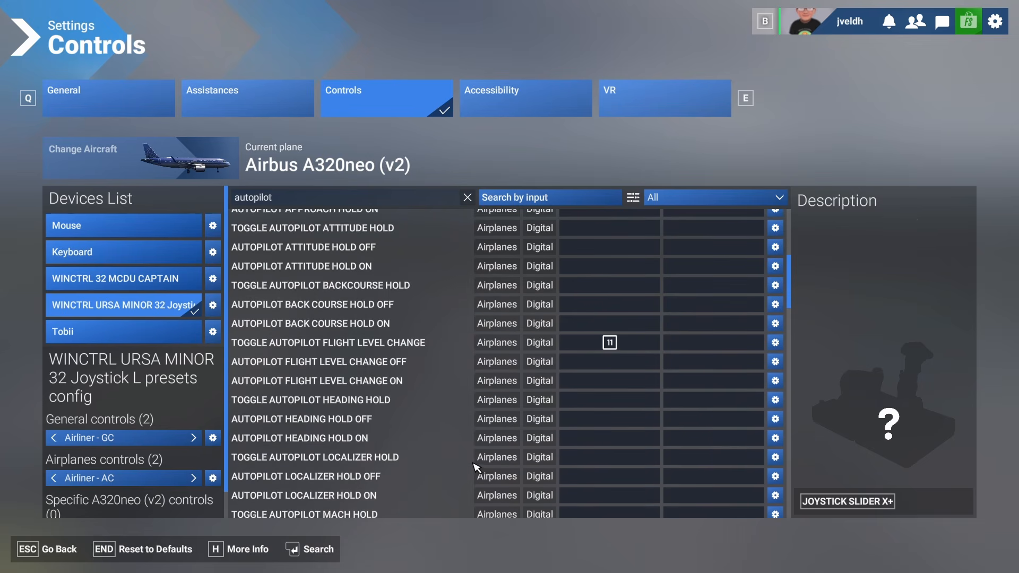
pyautogui.scroll(-4, 473, 467)
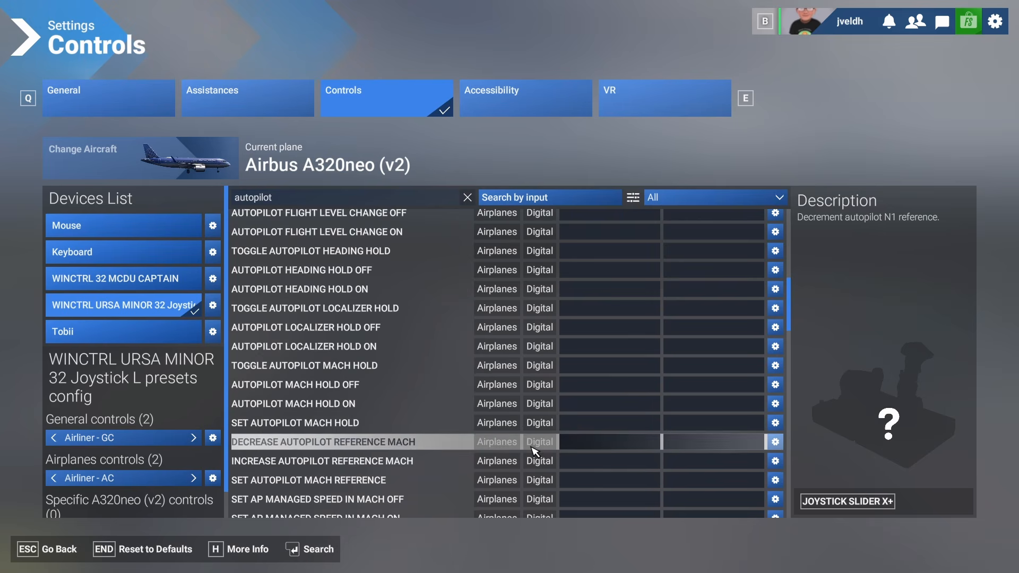
pyautogui.scroll(-4, 535, 451)
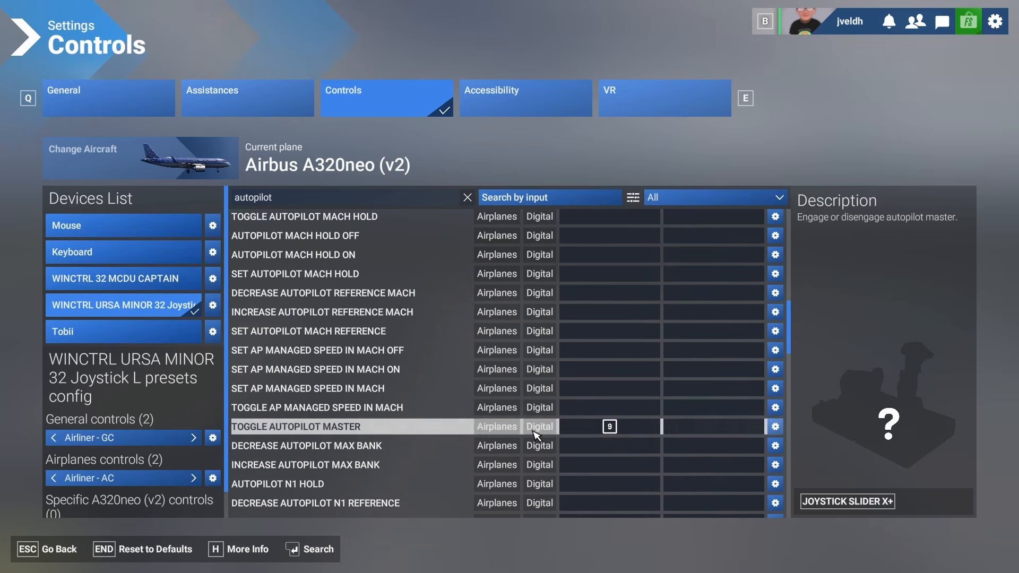
pyautogui.scroll(-2, 572, 432)
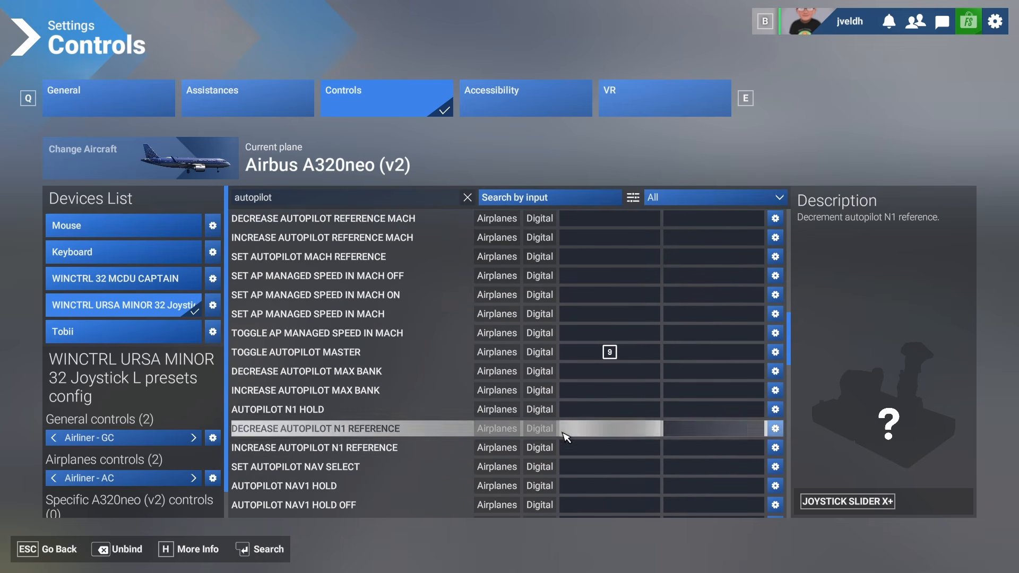
pyautogui.click(604, 467)
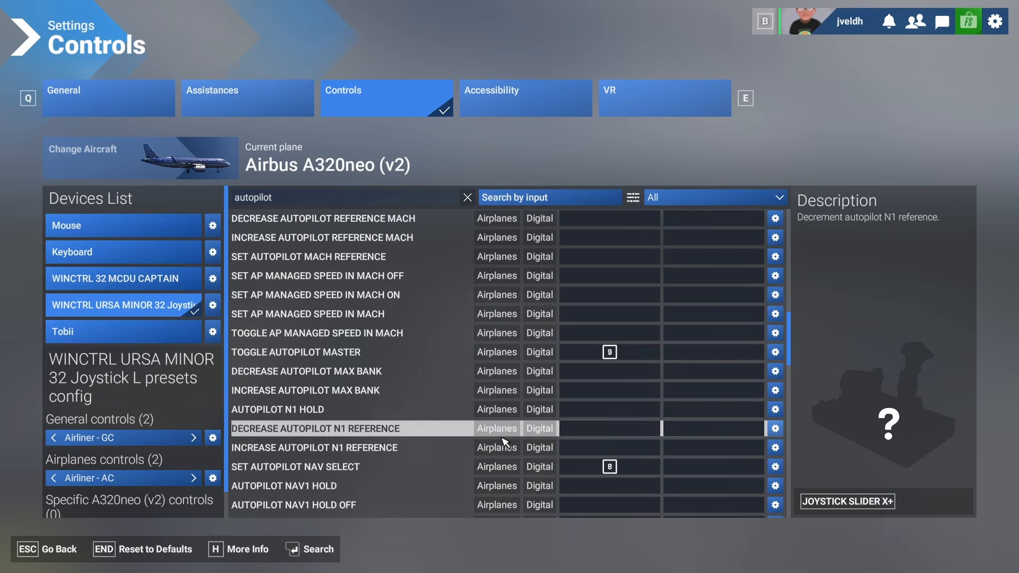
# - Bind joystick button 10 to Toggle Autopilot Heading Hold in the autopilot list
pyautogui.scroll(-2, 404, 451)
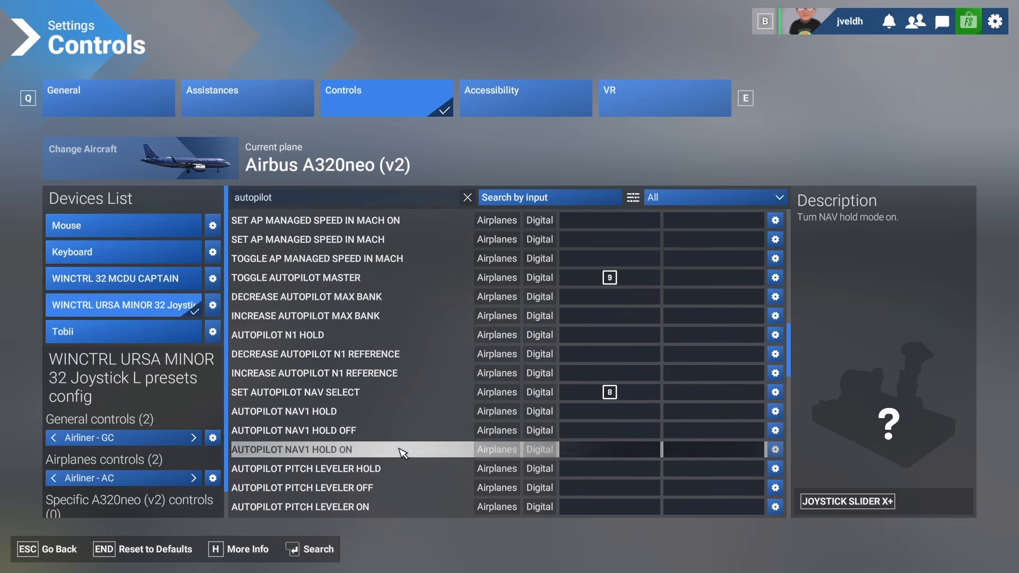
pyautogui.scroll(-2, 401, 451)
pyautogui.scroll(-2, 399, 443)
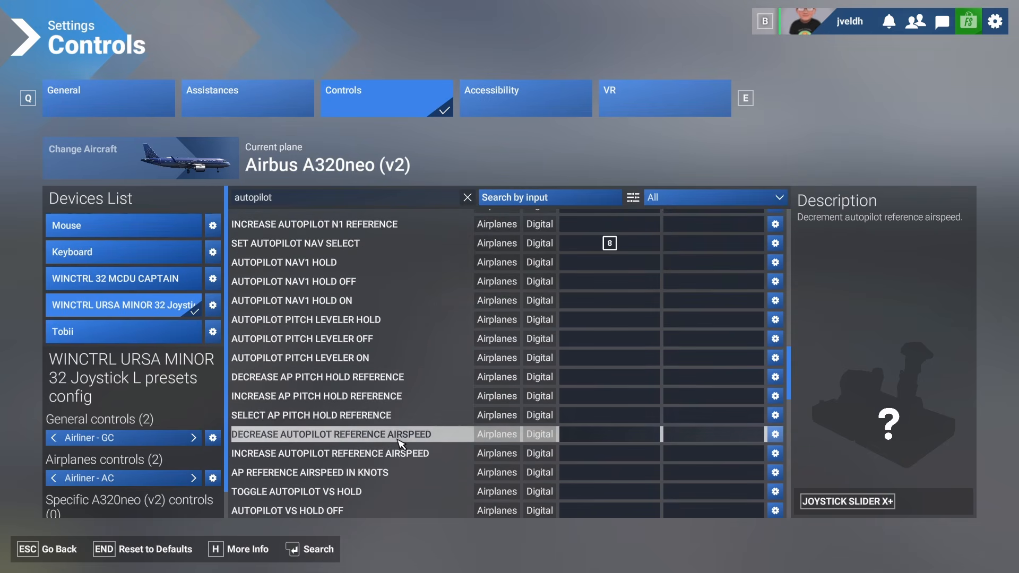
pyautogui.scroll(-2, 393, 448)
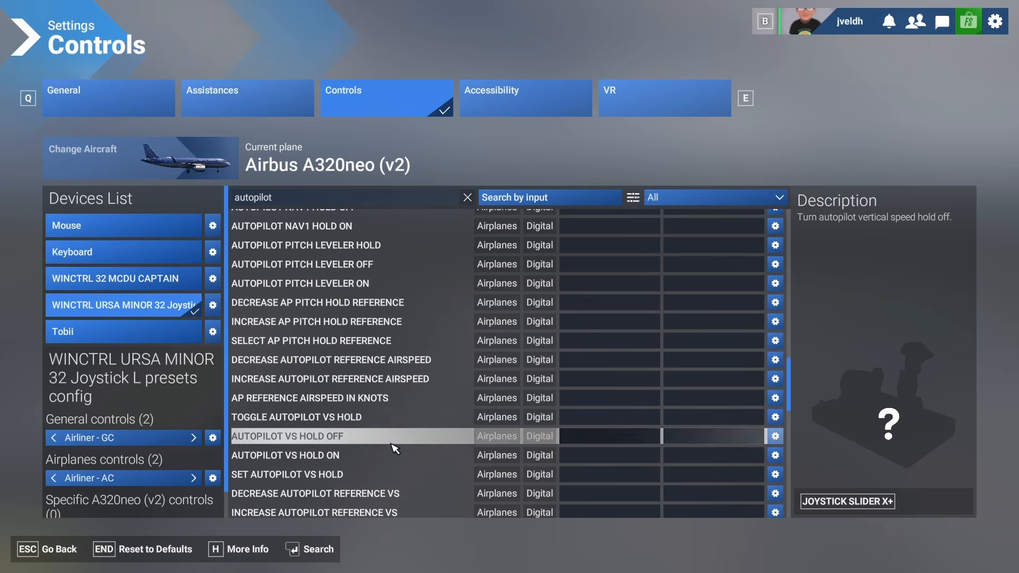
pyautogui.scroll(8, 387, 425)
pyautogui.scroll(6, 386, 418)
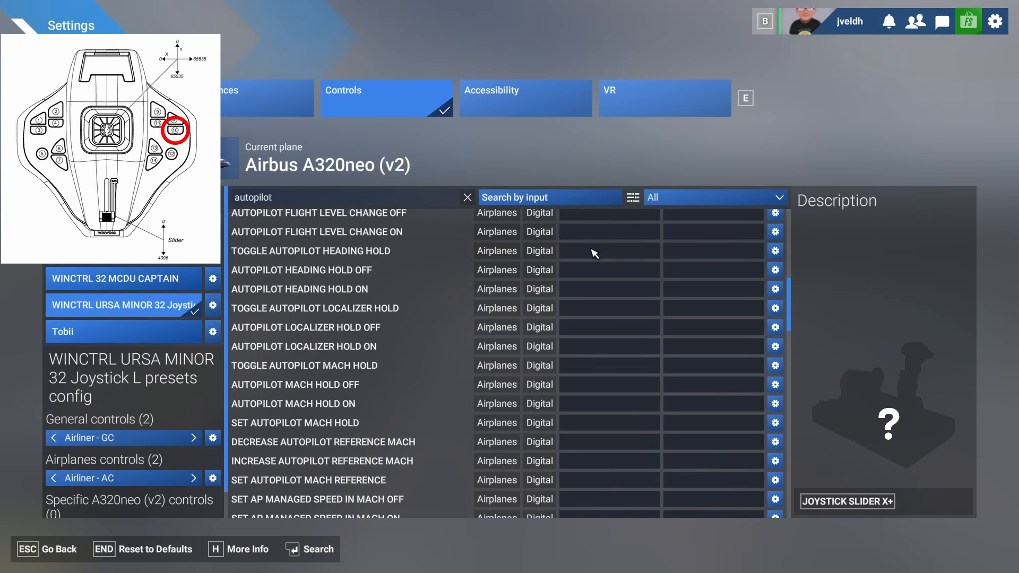
pyautogui.click(609, 251)
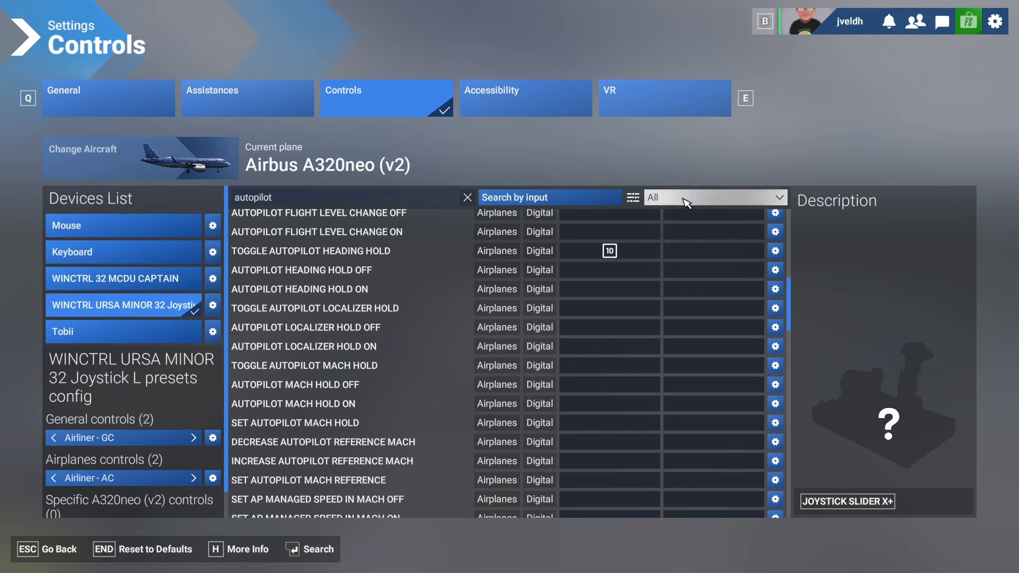
# - Filter the controls to Assigned and clear the search to review all current joystick bindings
pyautogui.click(654, 200)
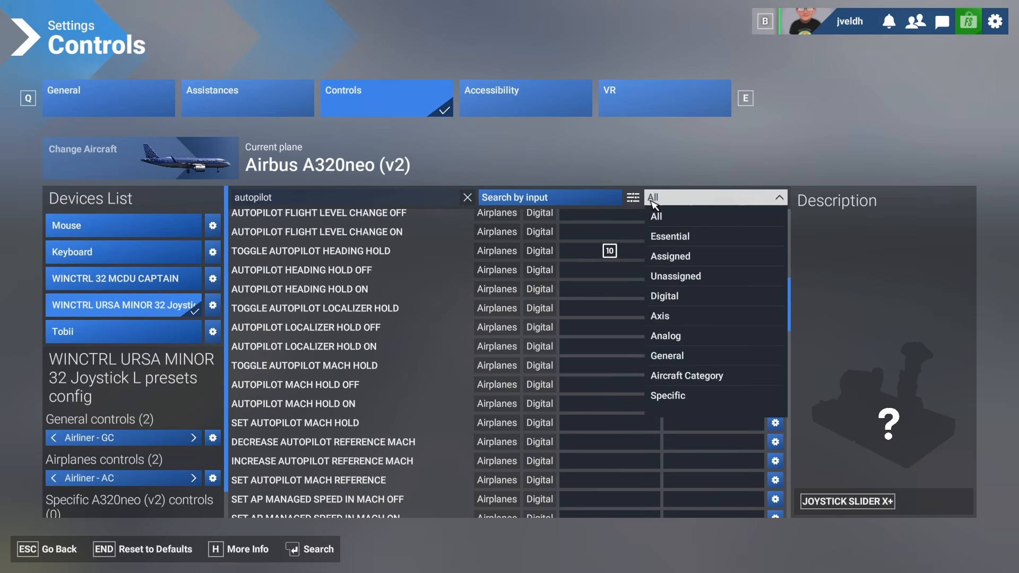
pyautogui.click(672, 259)
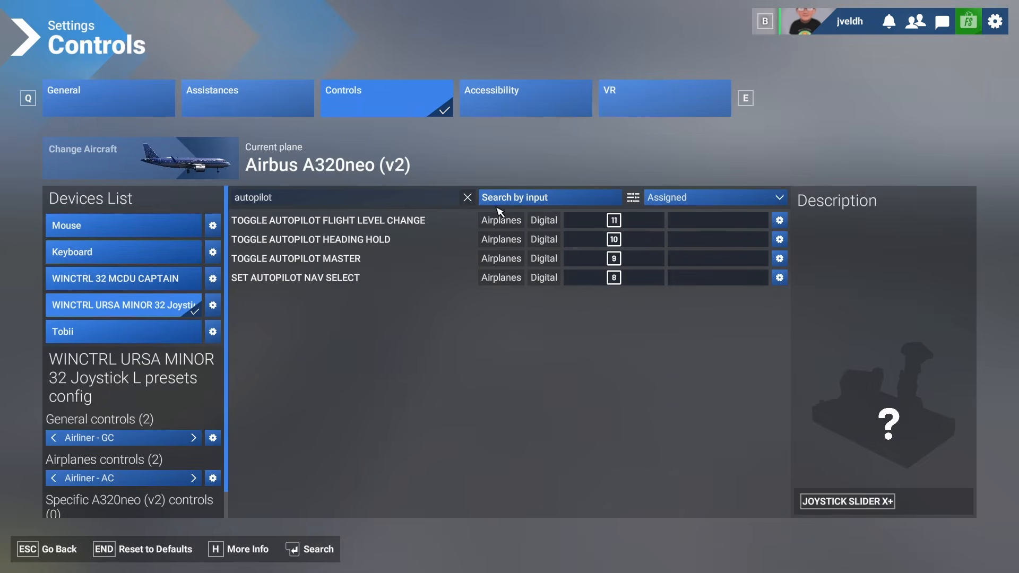
pyautogui.click(472, 199)
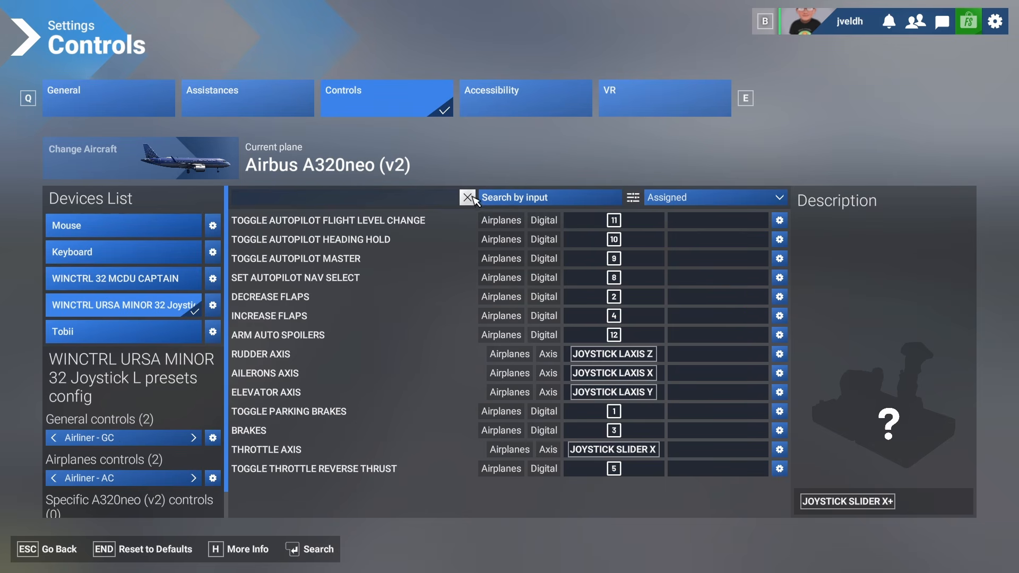
# - Search for view with the All filter and bind joystick button 20 to Cockpit/ External View Mode
pyautogui.click(386, 201)
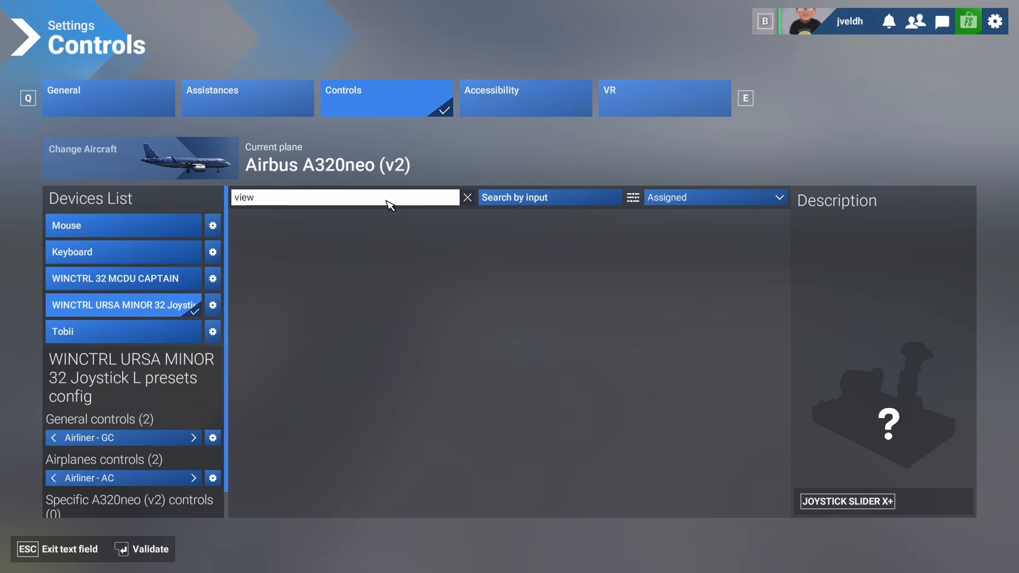
pyautogui.press('Return')
pyautogui.click(682, 202)
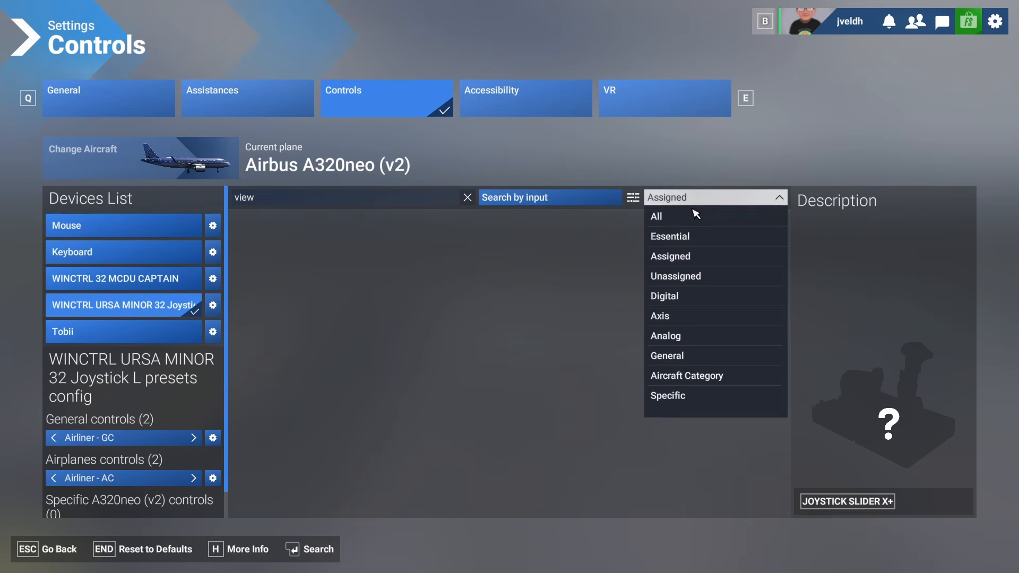
pyautogui.click(675, 214)
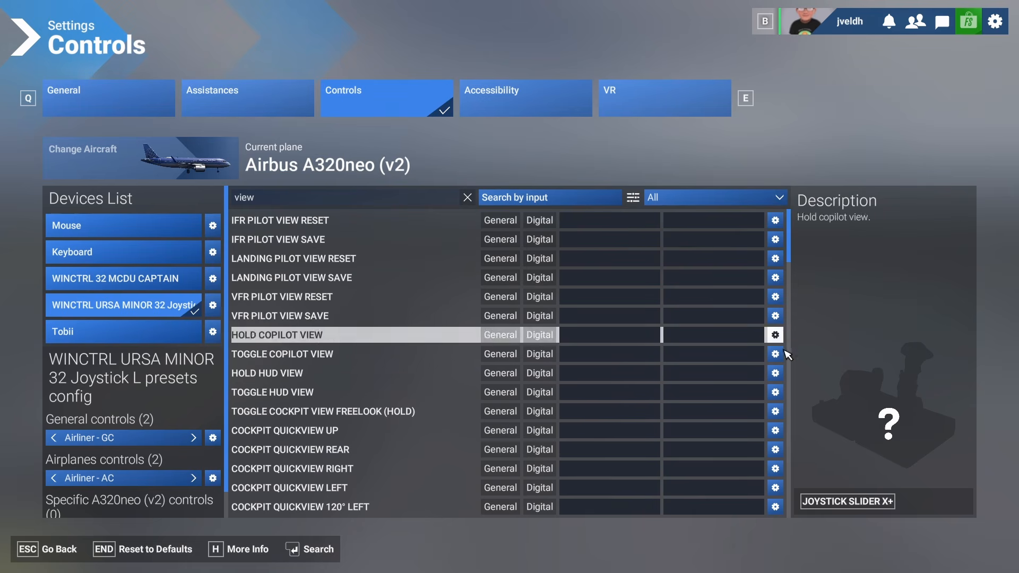
pyautogui.moveTo(789, 247); pyautogui.dragTo(789, 503)
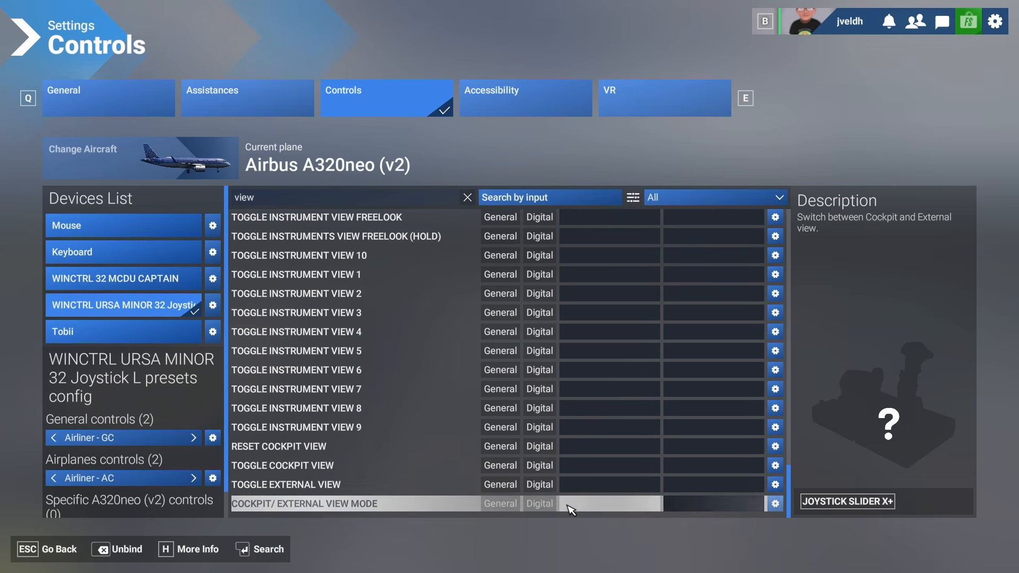
pyautogui.click(574, 507)
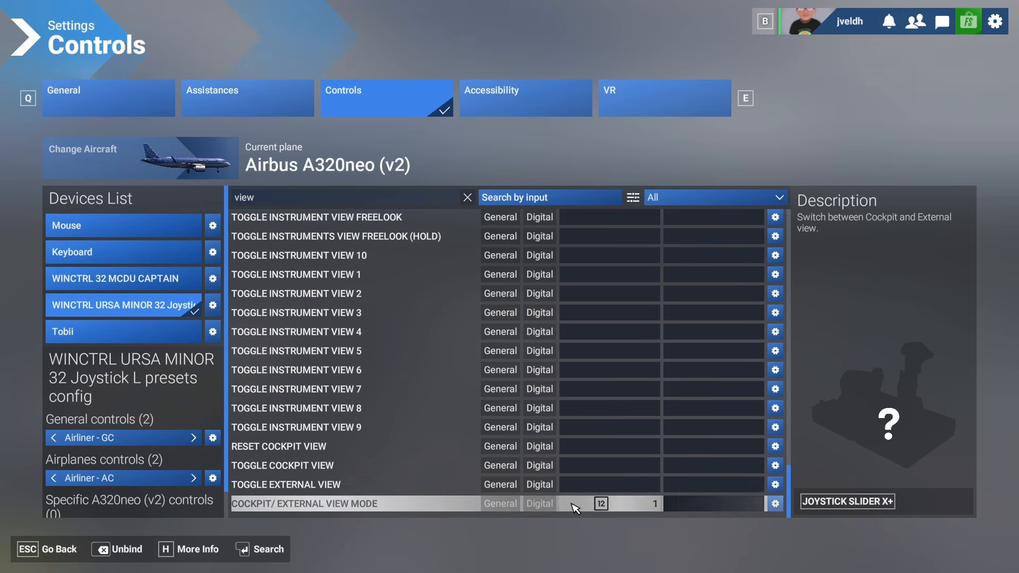
pyautogui.click(625, 509)
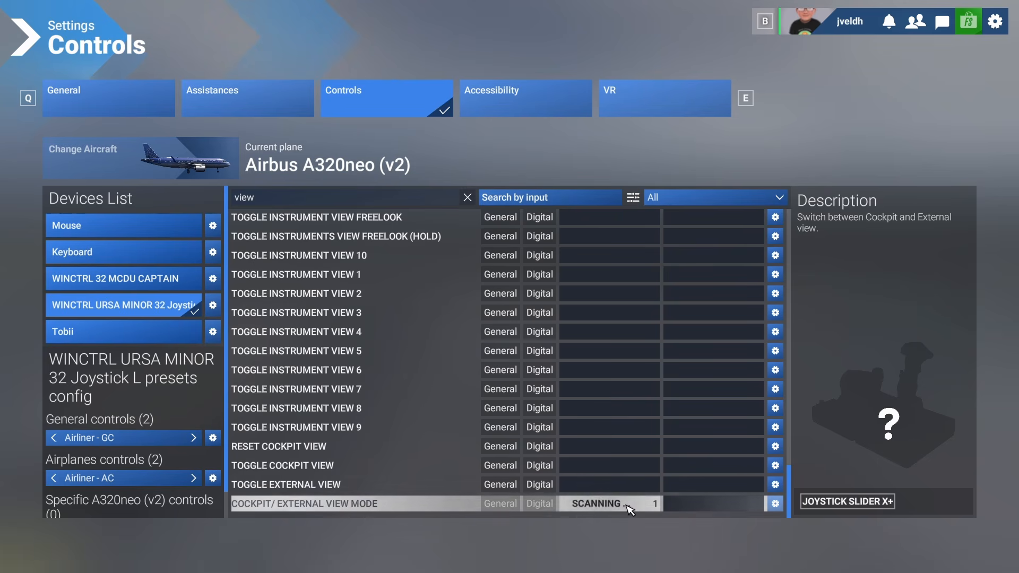
pyautogui.click(780, 507)
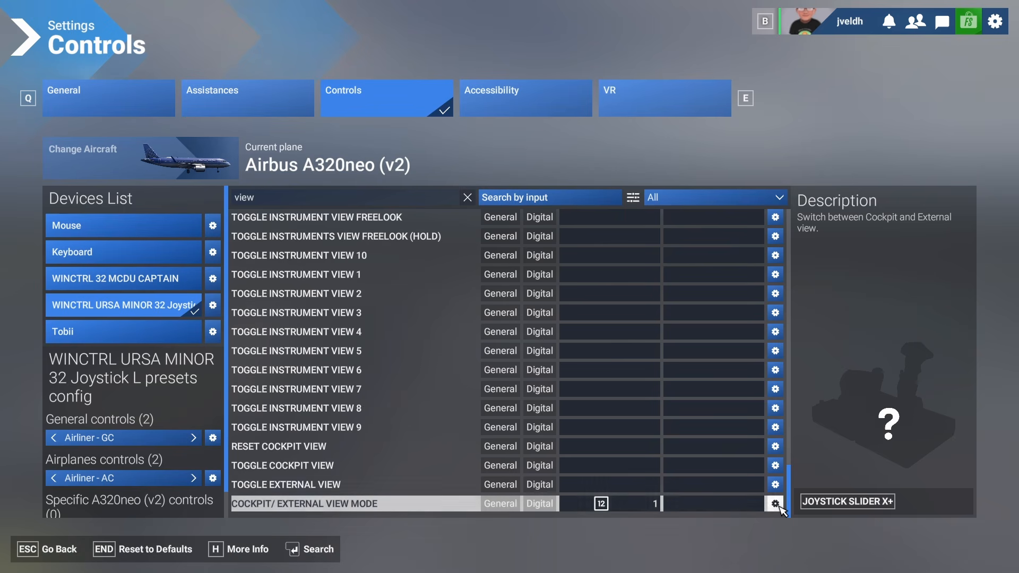
pyautogui.click(607, 507)
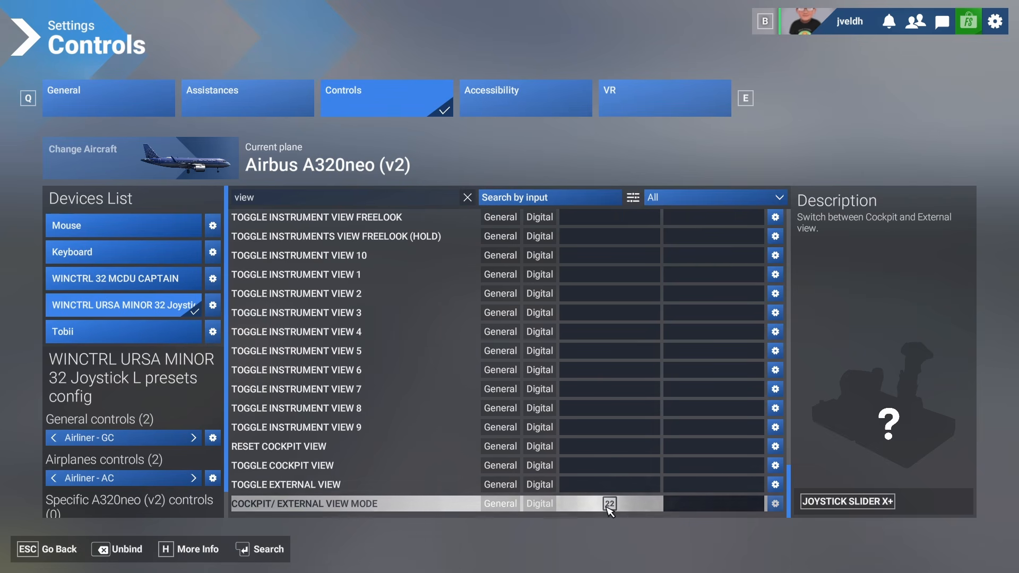
pyautogui.click(609, 507)
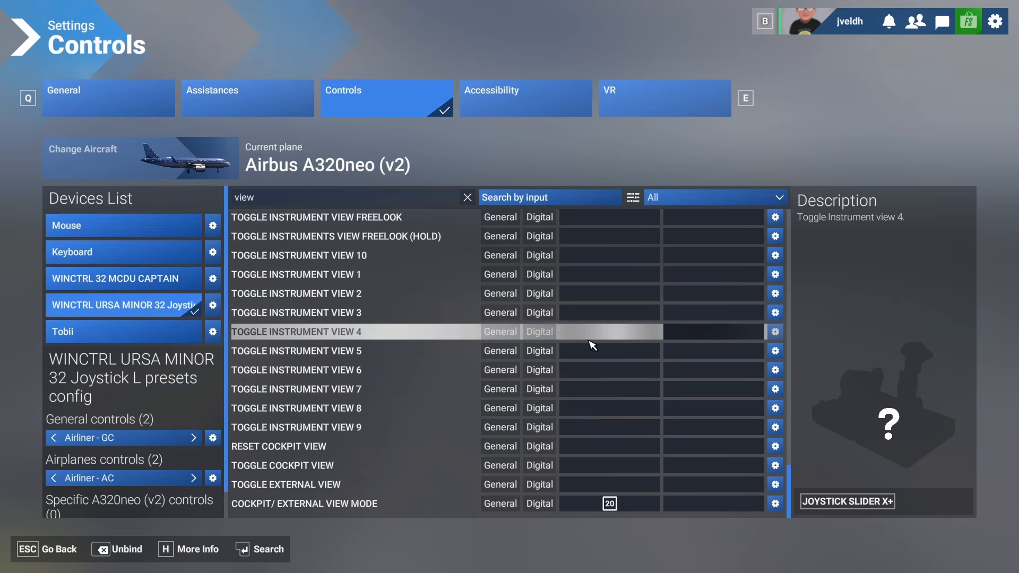
# - Bind the joystick hat switch directions to External Quickview Rear, Right, Top and Left
pyautogui.scroll(4, 610, 361)
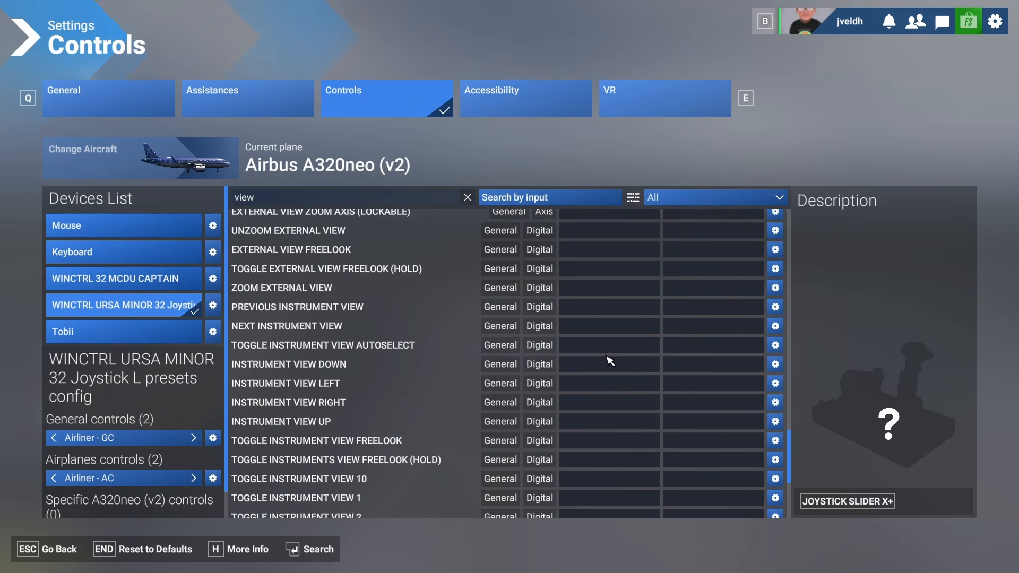
pyautogui.scroll(4, 611, 361)
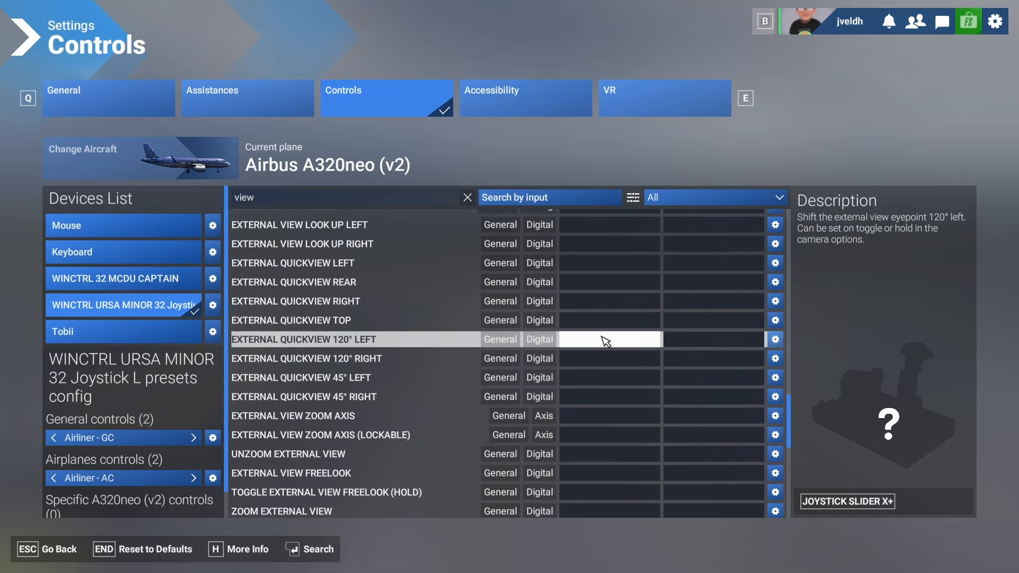
pyautogui.click(582, 283)
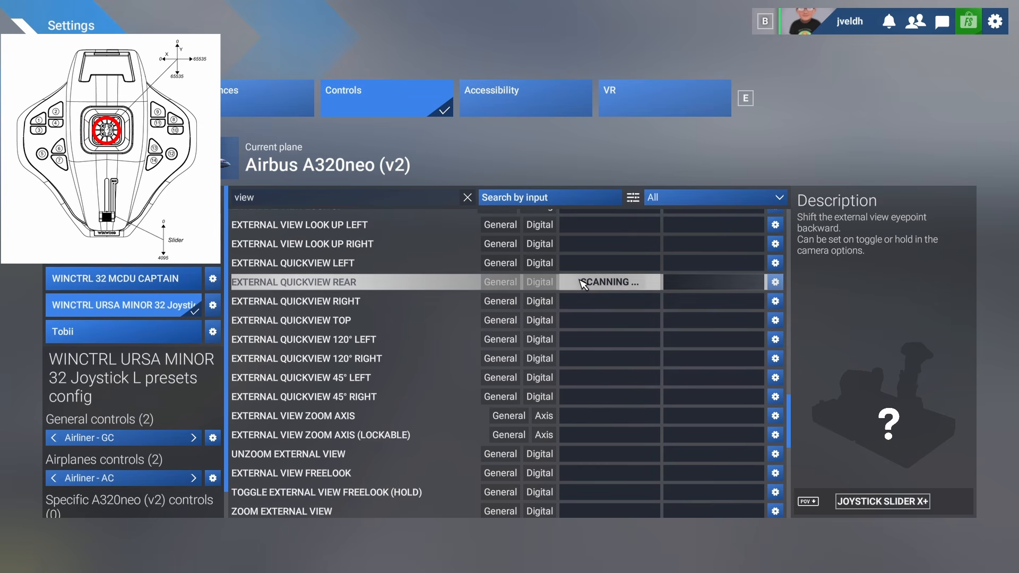
pyautogui.click(610, 302)
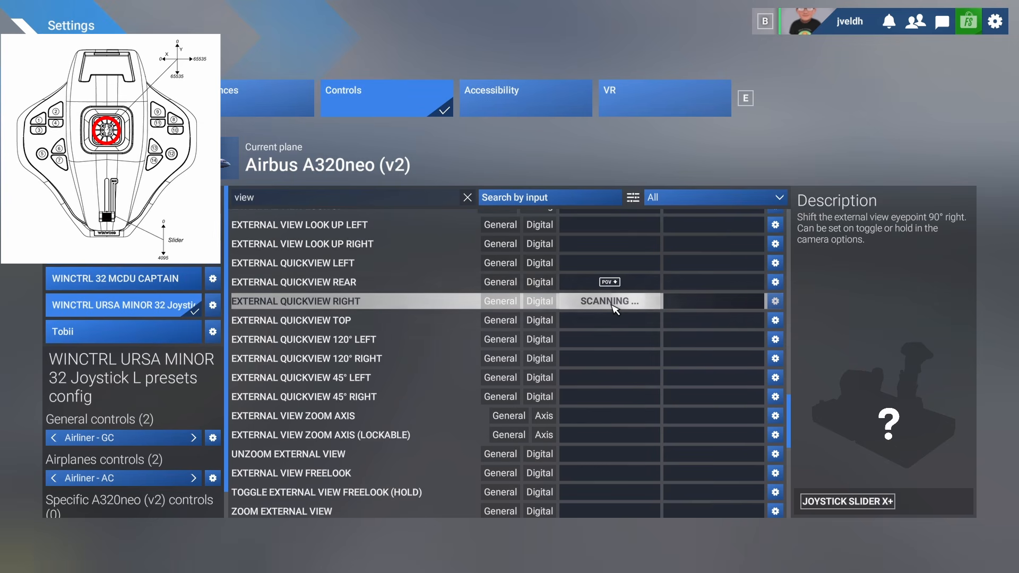
pyautogui.click(619, 321)
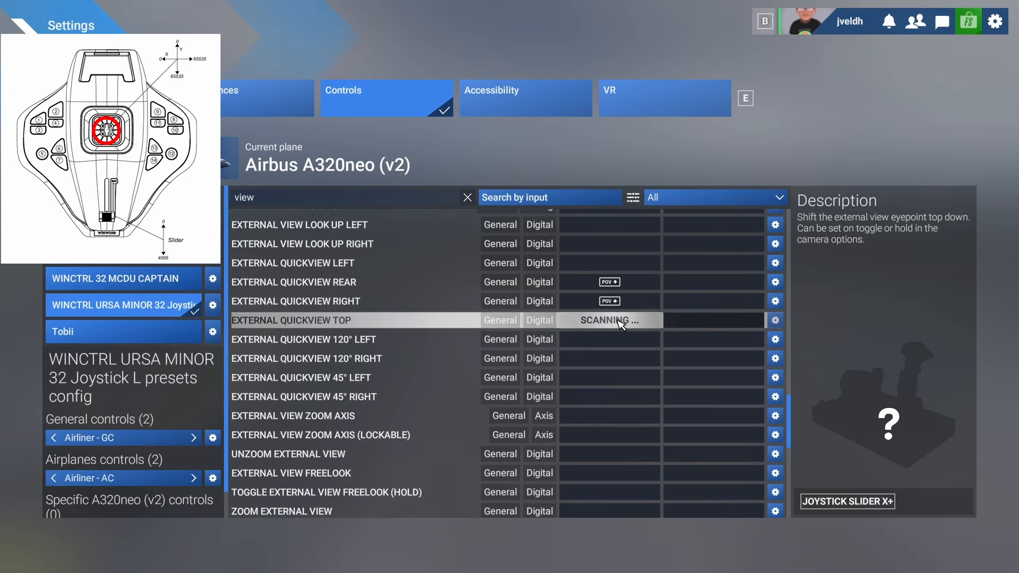
pyautogui.click(615, 263)
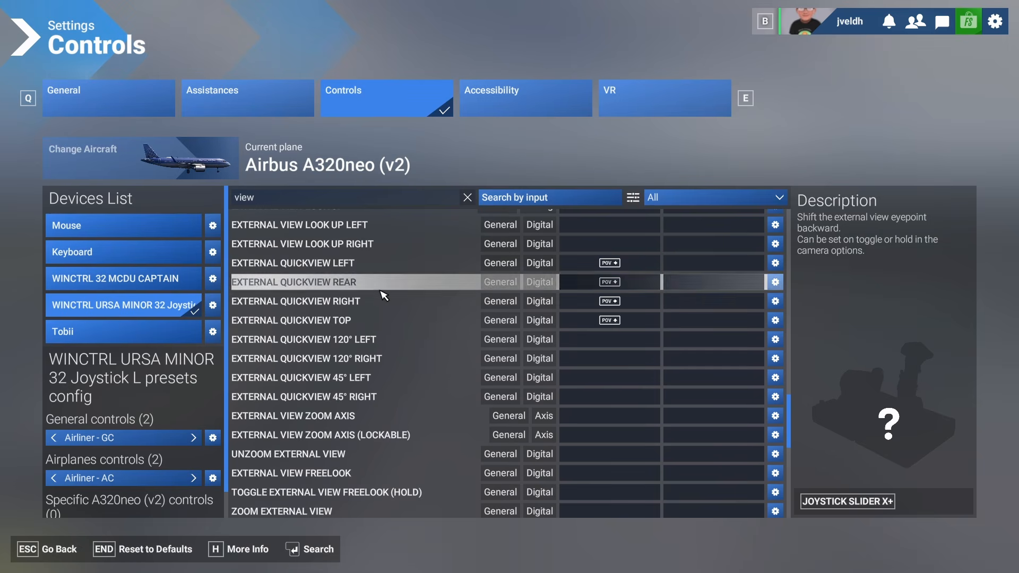
# - Bind the joystick hat switch directions to Cockpit Quickview Up, Rear, Right and Left
pyautogui.scroll(2, 383, 295)
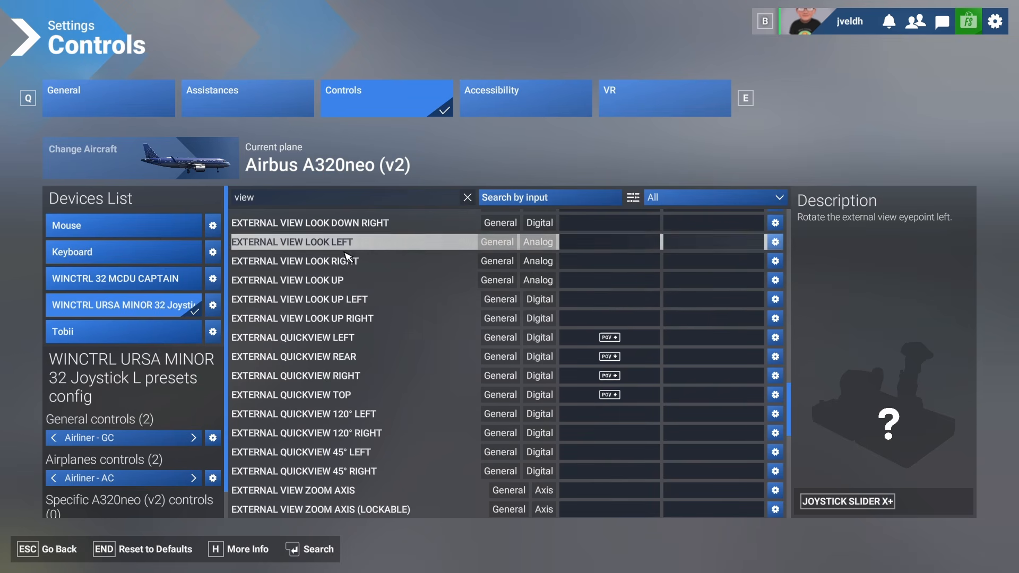
pyautogui.scroll(2, 345, 250)
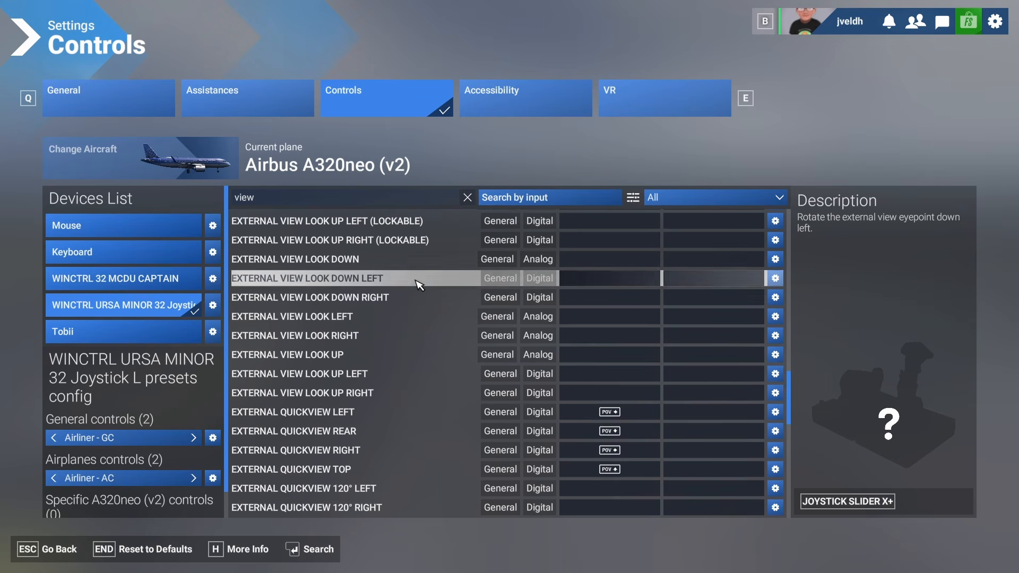
pyautogui.scroll(2, 419, 285)
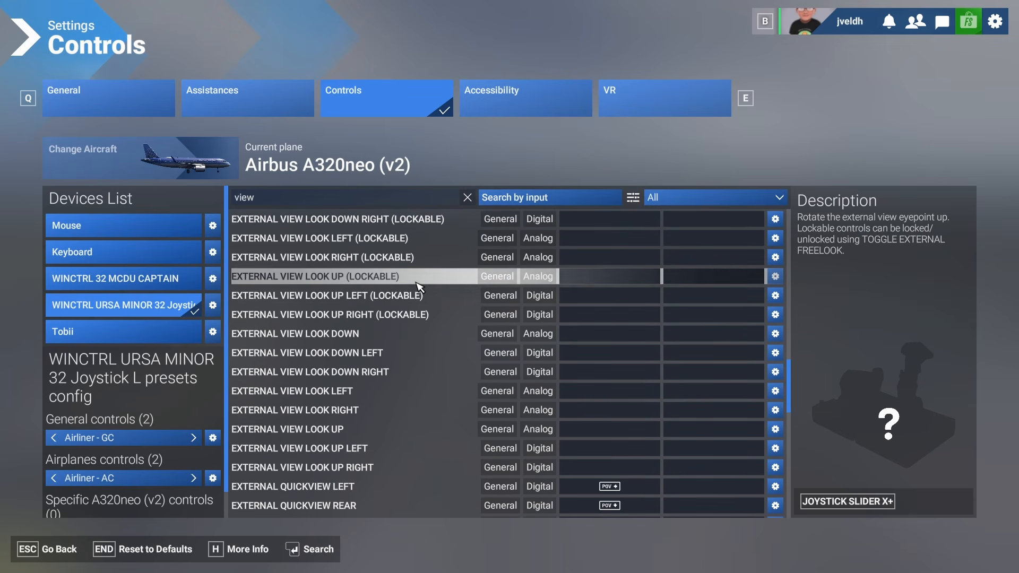
pyautogui.scroll(4, 419, 285)
pyautogui.scroll(7, 419, 287)
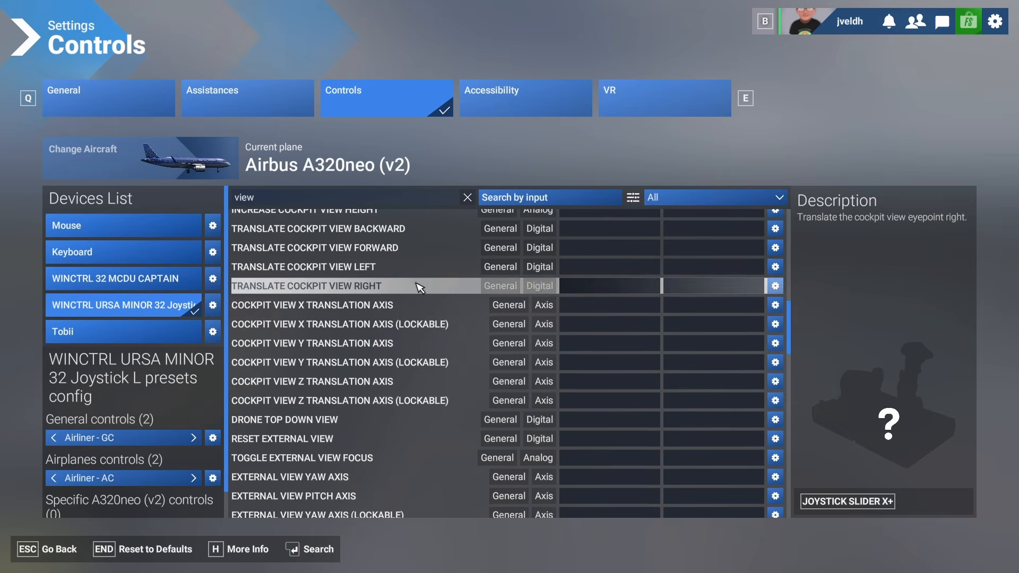
pyautogui.scroll(6, 484, 320)
pyautogui.scroll(2, 484, 320)
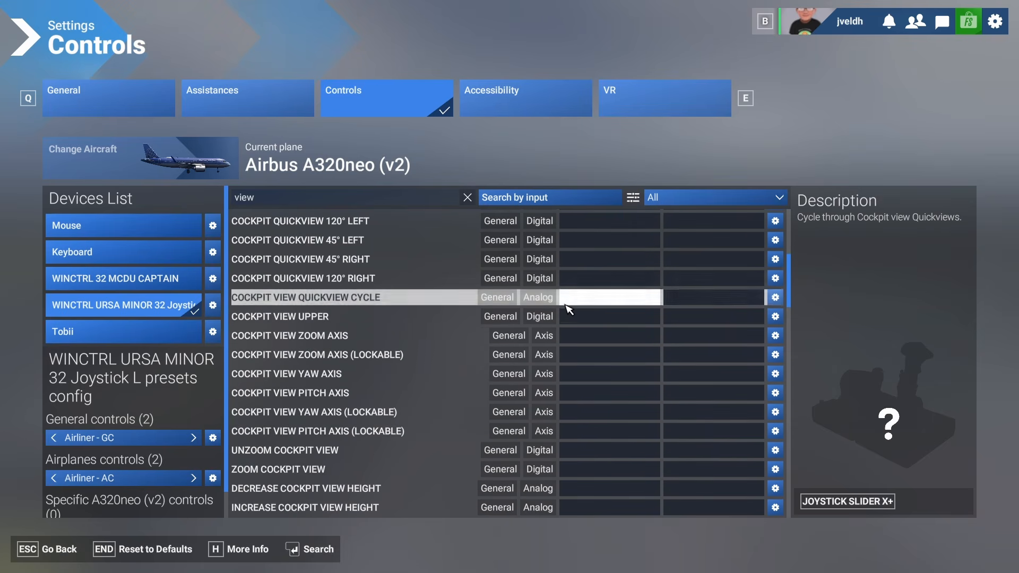
pyautogui.scroll(4, 565, 312)
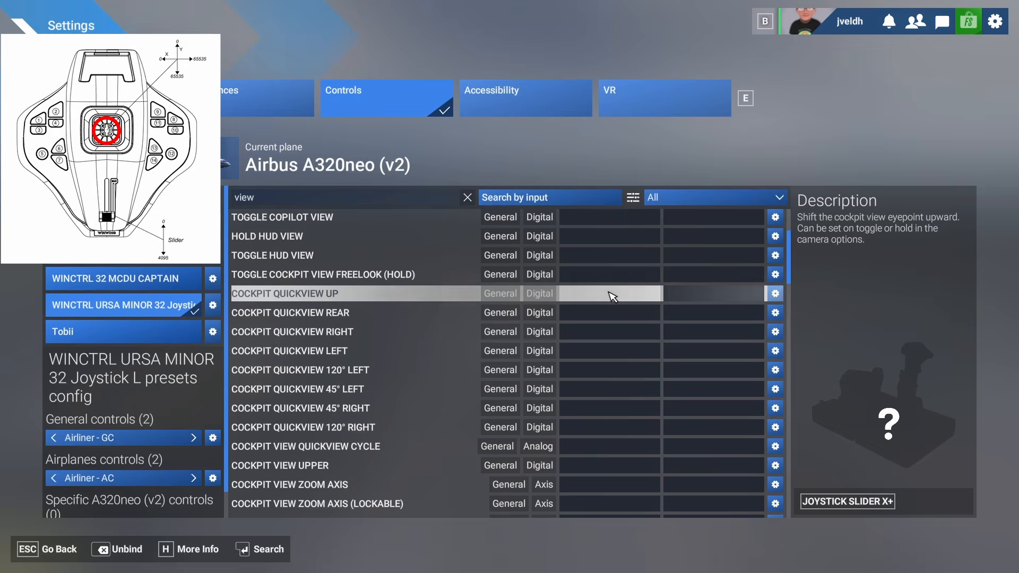
pyautogui.click(610, 293)
pyautogui.click(616, 317)
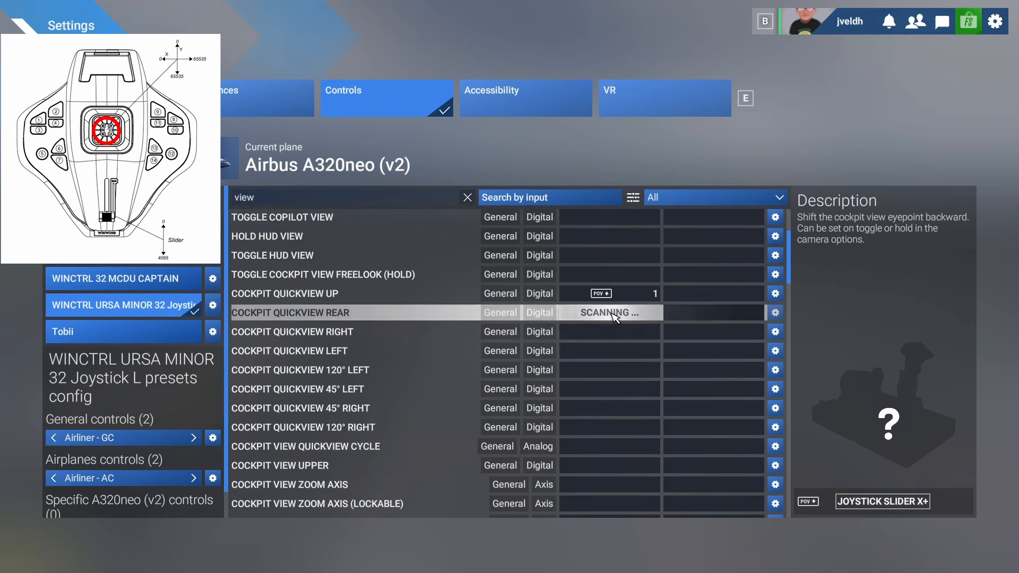
pyautogui.click(616, 333)
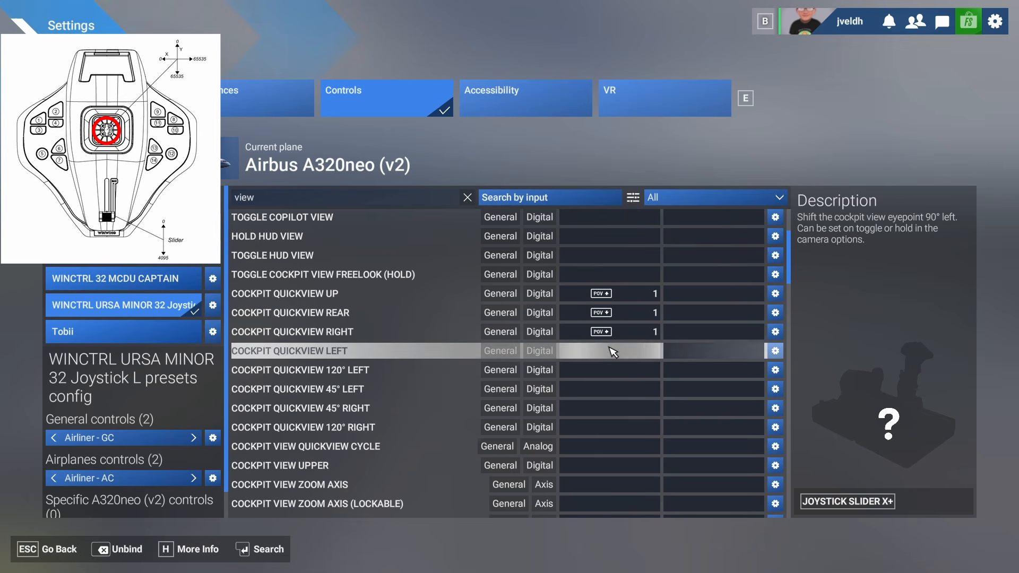
pyautogui.click(614, 349)
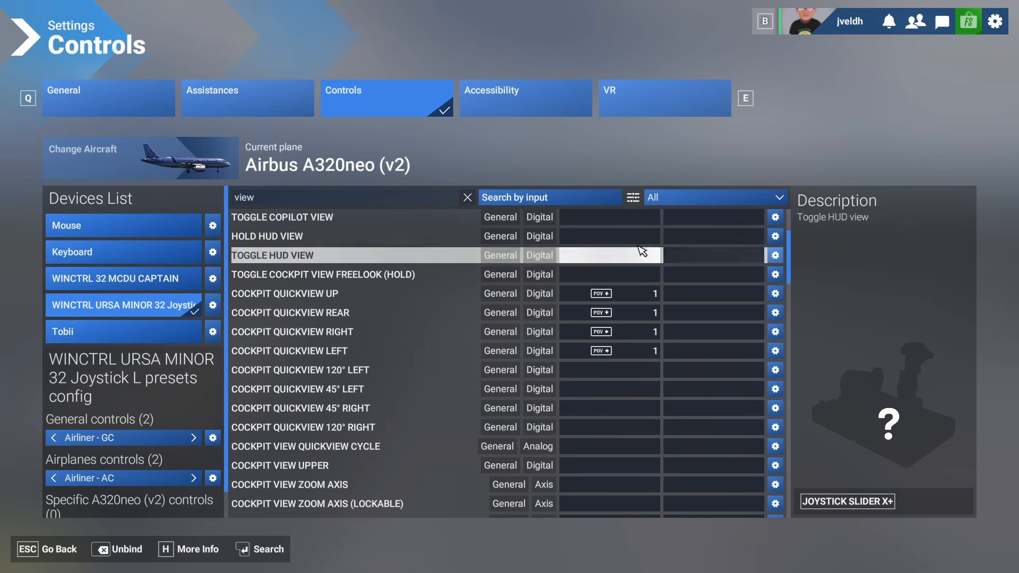
# - Switch the filter to Assigned and clear the view search to review every joystick binding
pyautogui.click(679, 199)
pyautogui.click(673, 256)
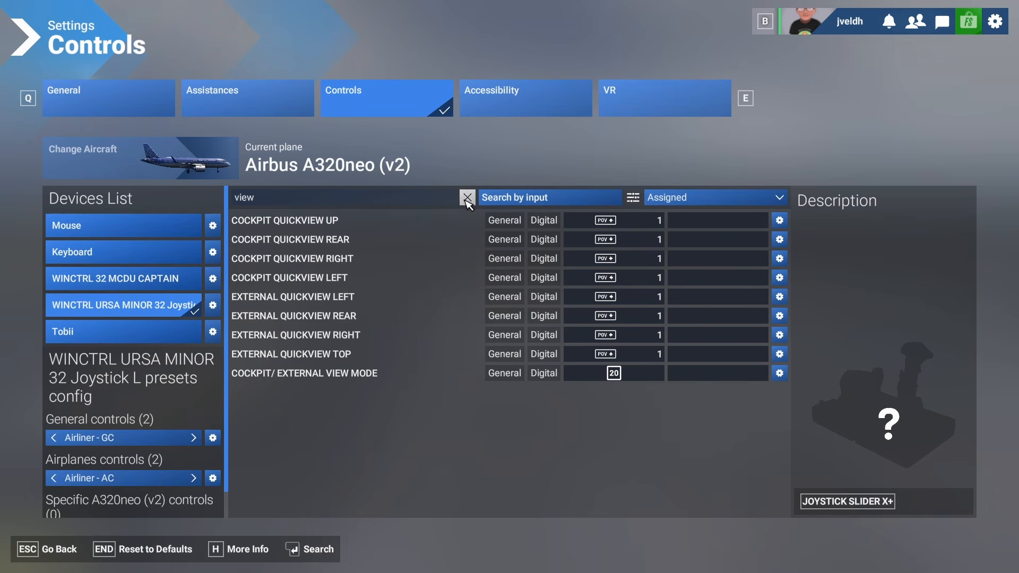
pyautogui.click(466, 198)
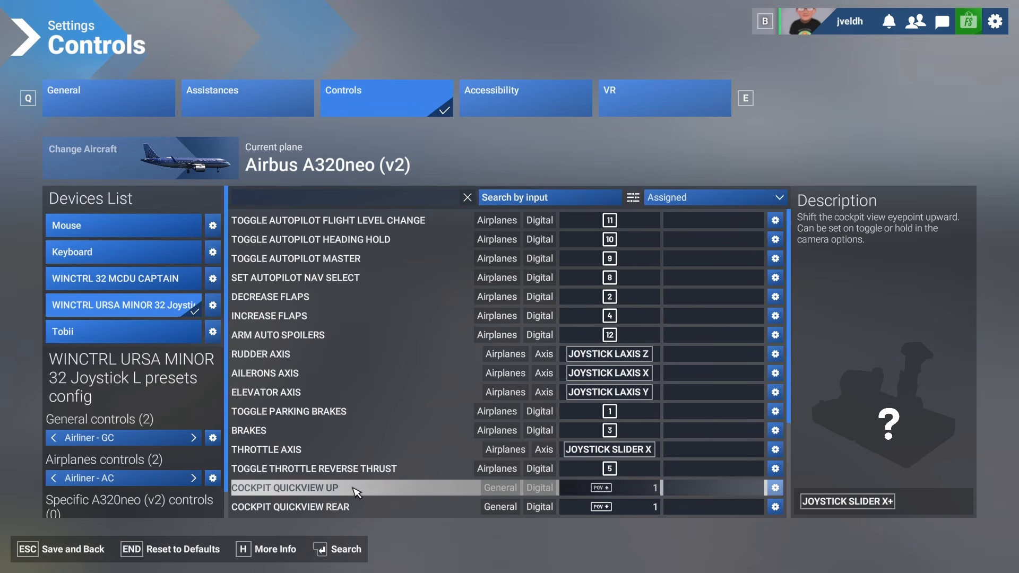
# - Save the bindings and leave the controls settings for the cockpit
pyautogui.press('Escape')
pyautogui.press('Escape')
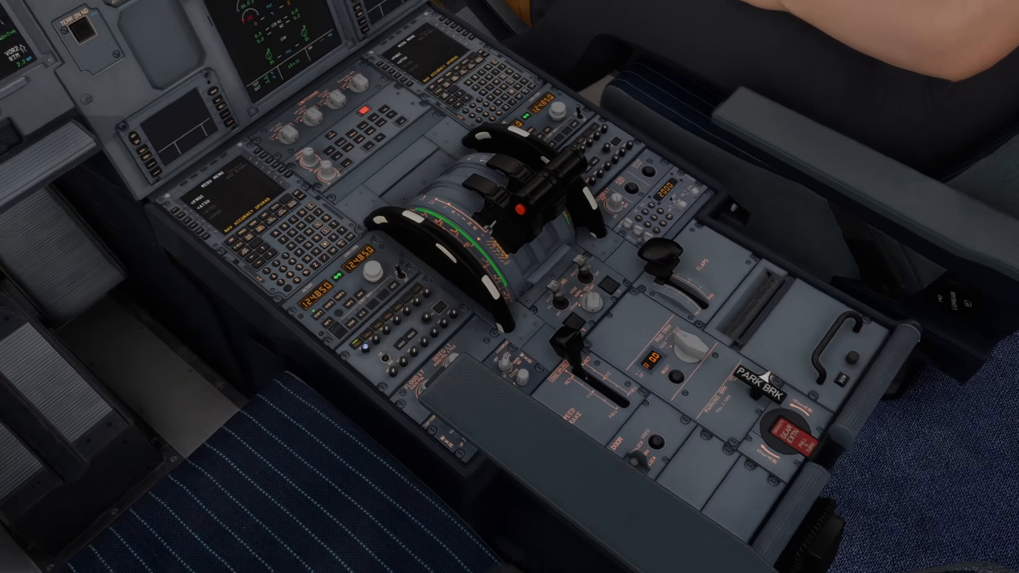
pyautogui.hotkey('ctrl', 'space')
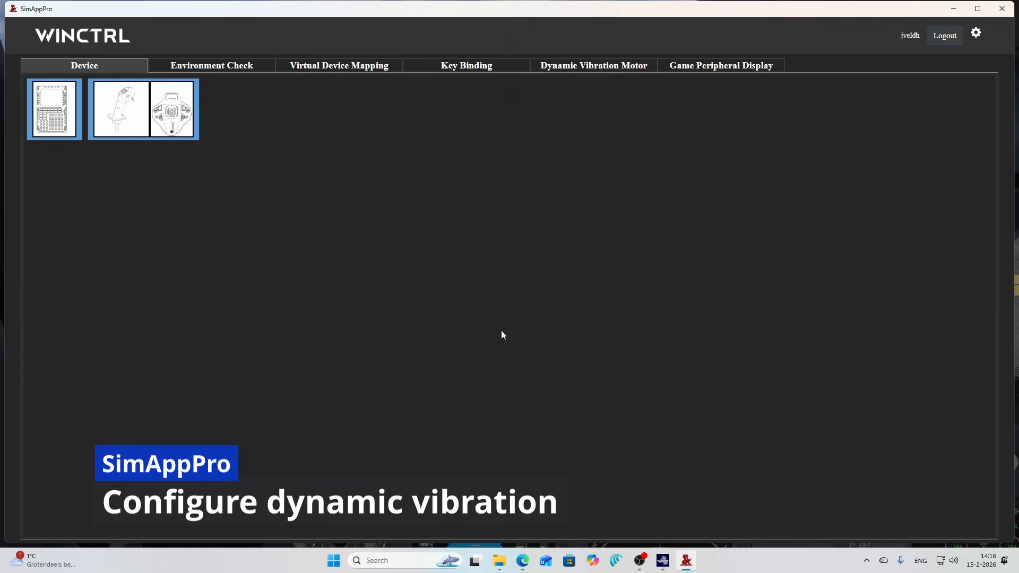
# - Bring up SimAppPro from the system tray and view the Dynamic Vibration Motor page
pyautogui.click(856, 561)
pyautogui.click(867, 563)
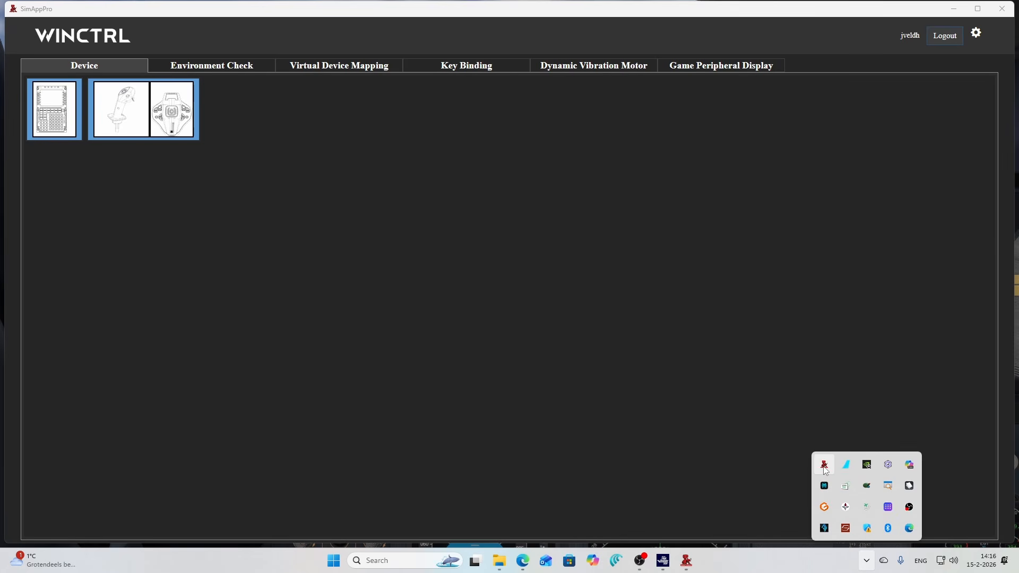
pyautogui.click(823, 464)
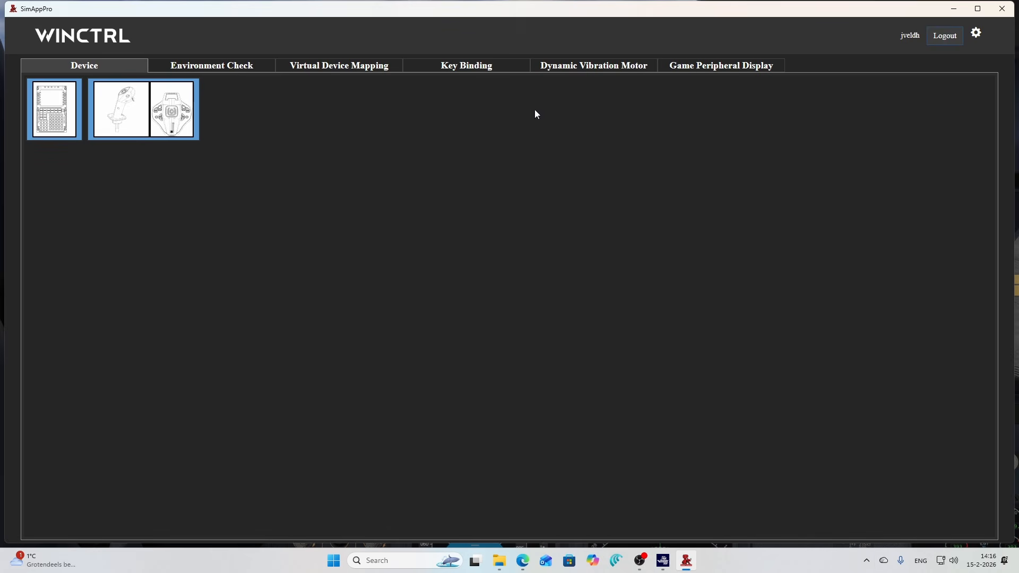
pyautogui.click(598, 68)
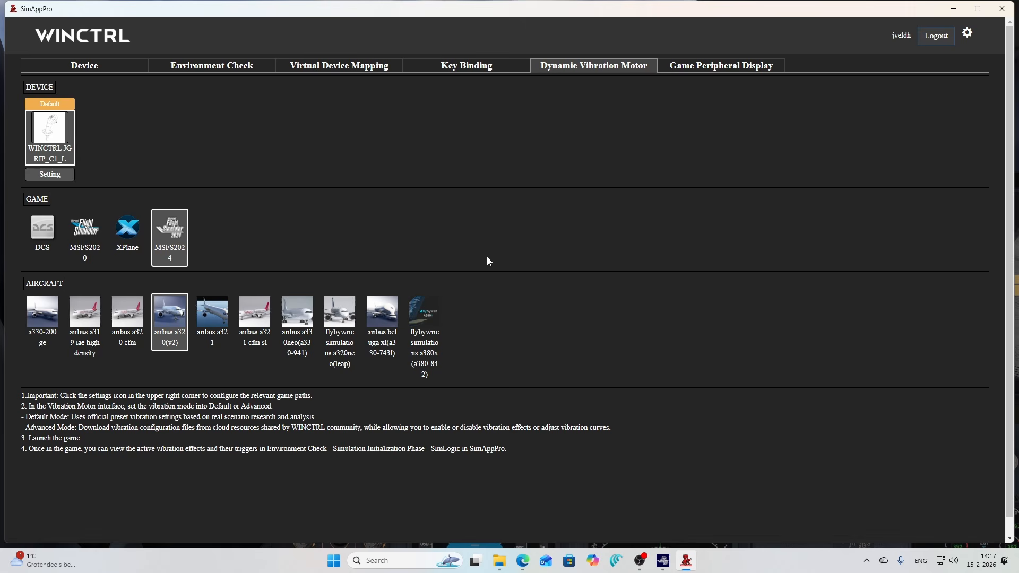
# - On Key Binding for the URSA MINOR joystick, start a file from the game's GA - AC config named GA-AC
pyautogui.click(473, 65)
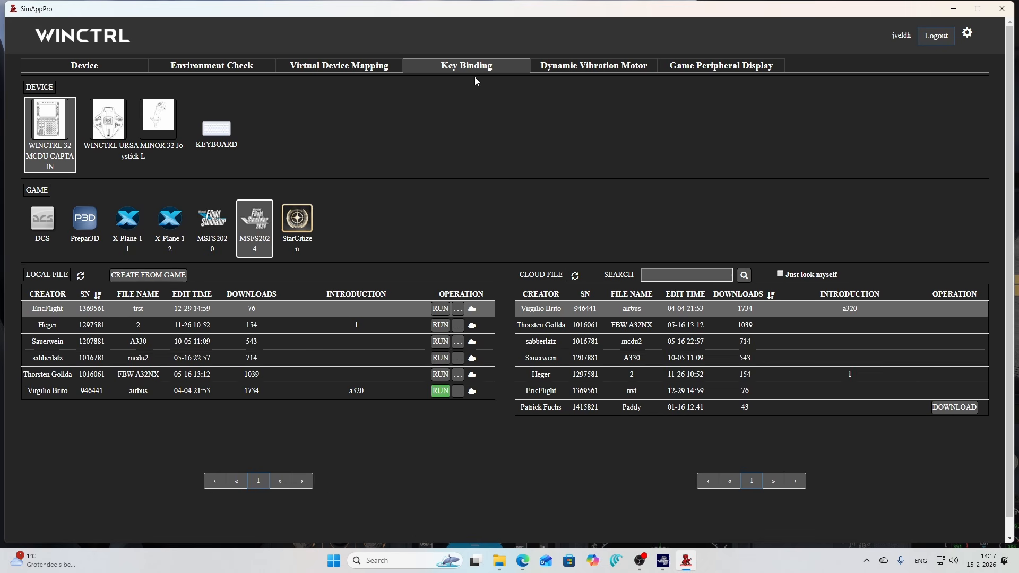
pyautogui.click(99, 127)
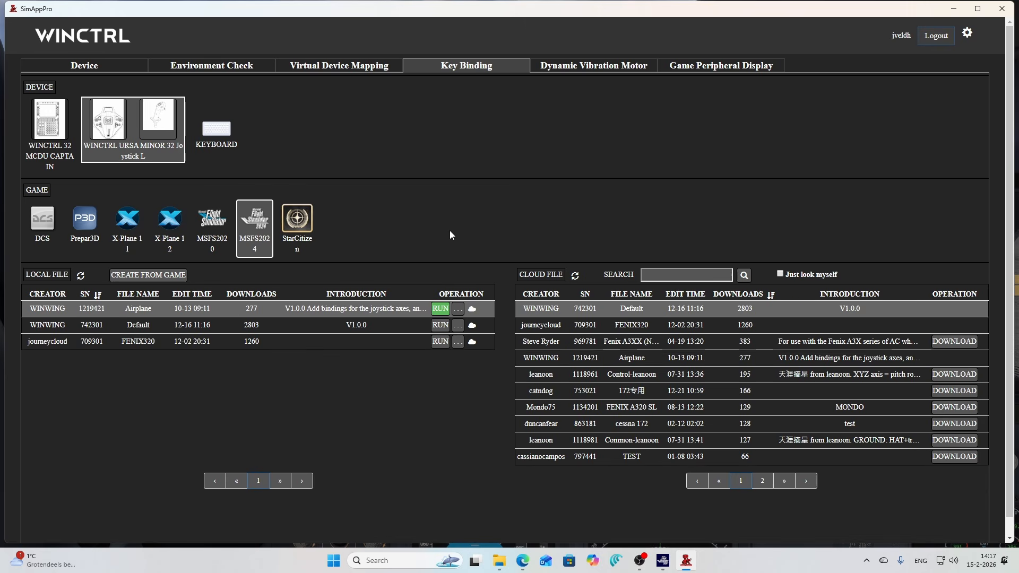
pyautogui.click(161, 281)
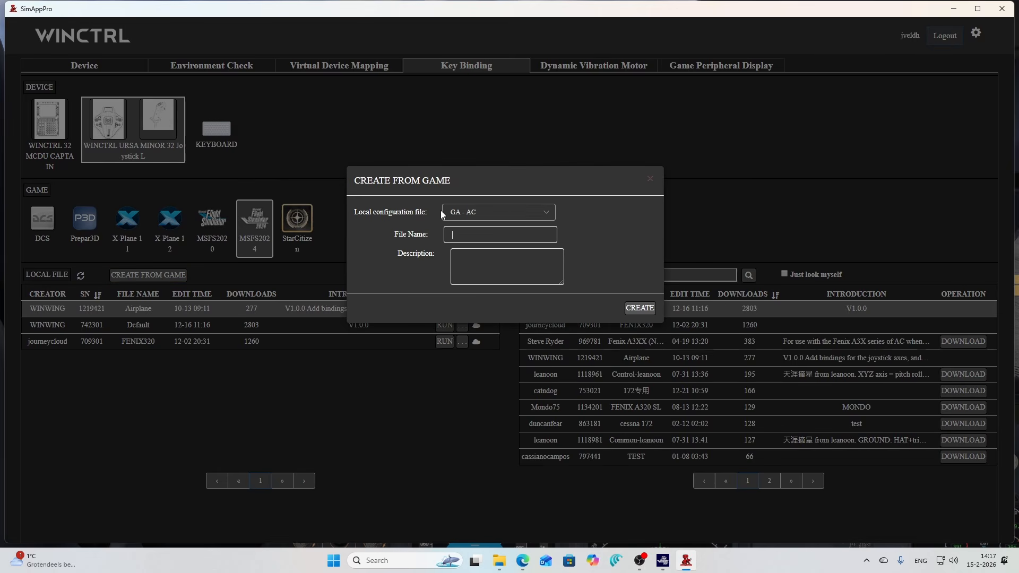
pyautogui.click(550, 213)
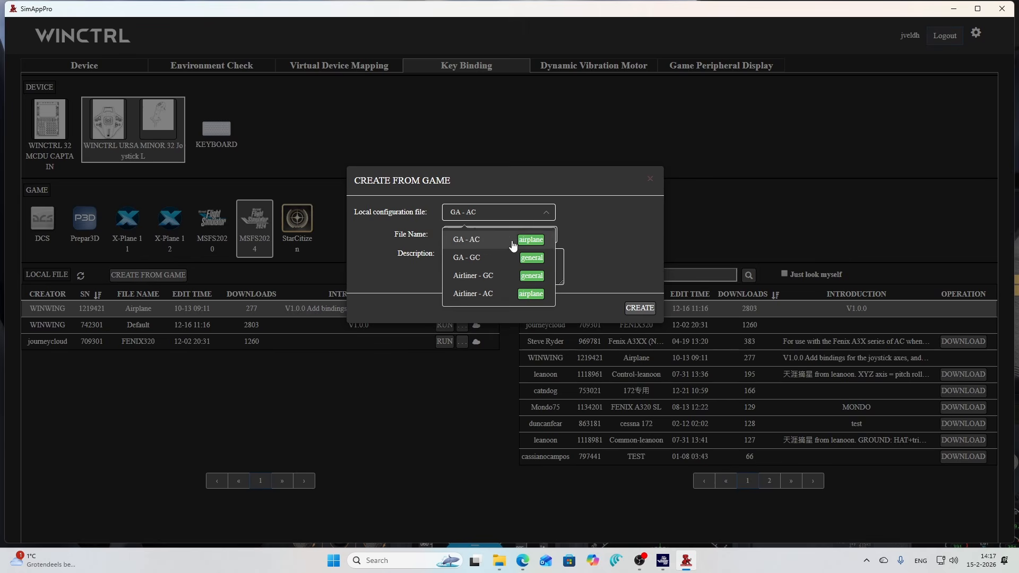
pyautogui.click(488, 239)
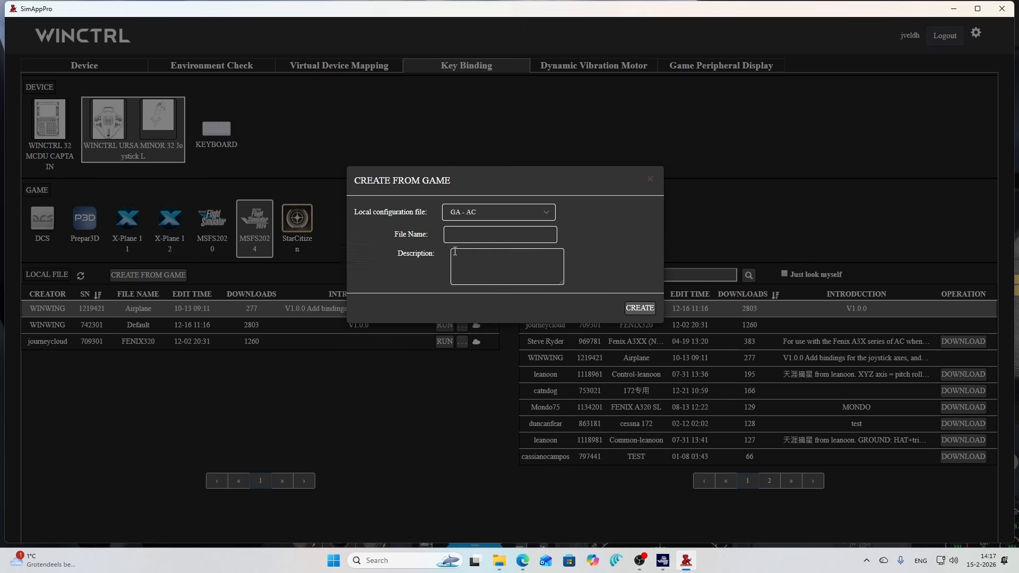
pyautogui.click(452, 237)
pyautogui.write('GA-AX')
pyautogui.press('BackSpace')
pyautogui.write('C')
# - Describe it as 'Config for general aviation aircraft - aircraft controls' and create the file
pyautogui.click(477, 264)
pyautogui.write('CConfig for general aviation aircraft - aircr')
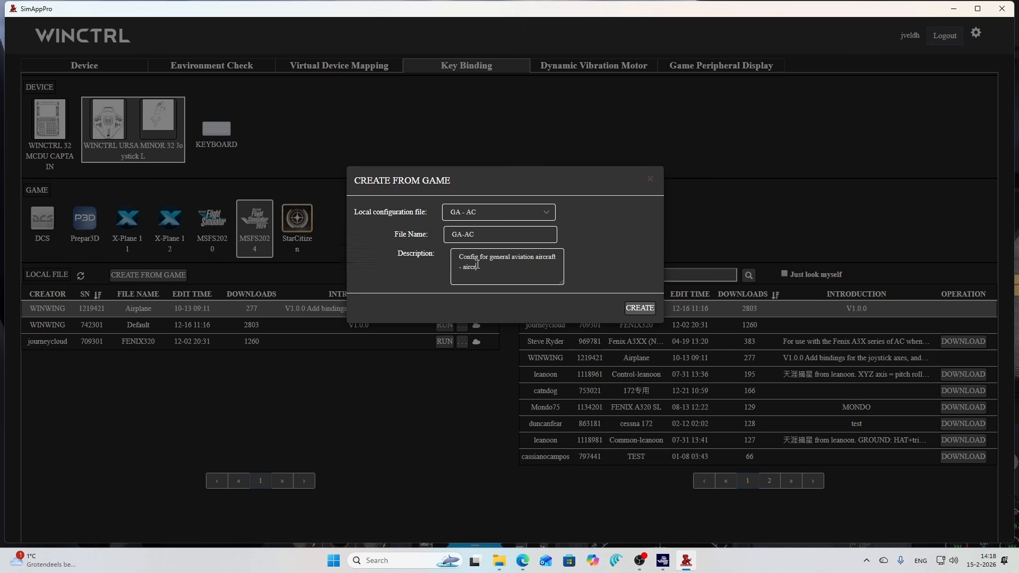
pyautogui.write('aft controls')
pyautogui.click(645, 310)
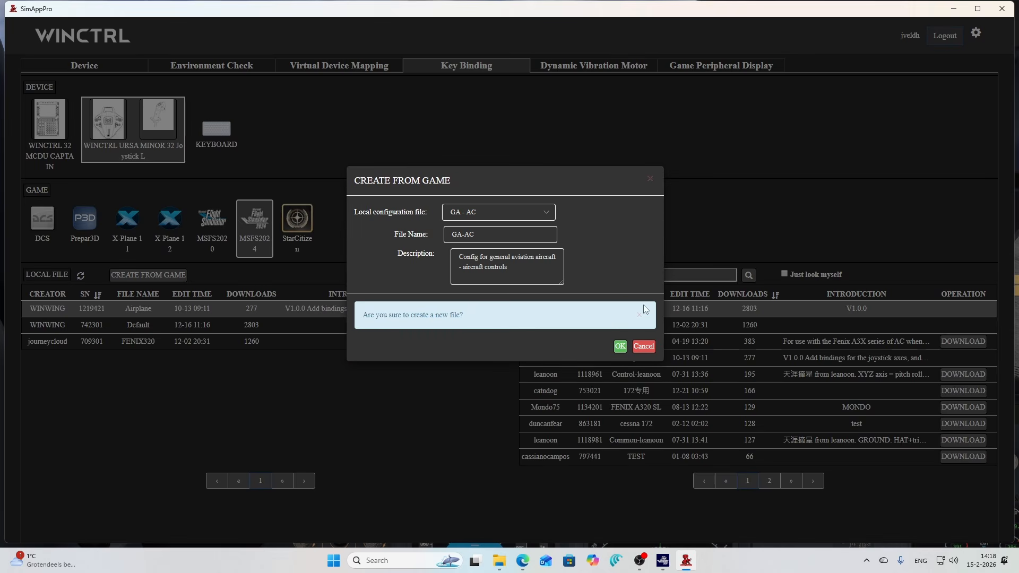
pyautogui.click(620, 346)
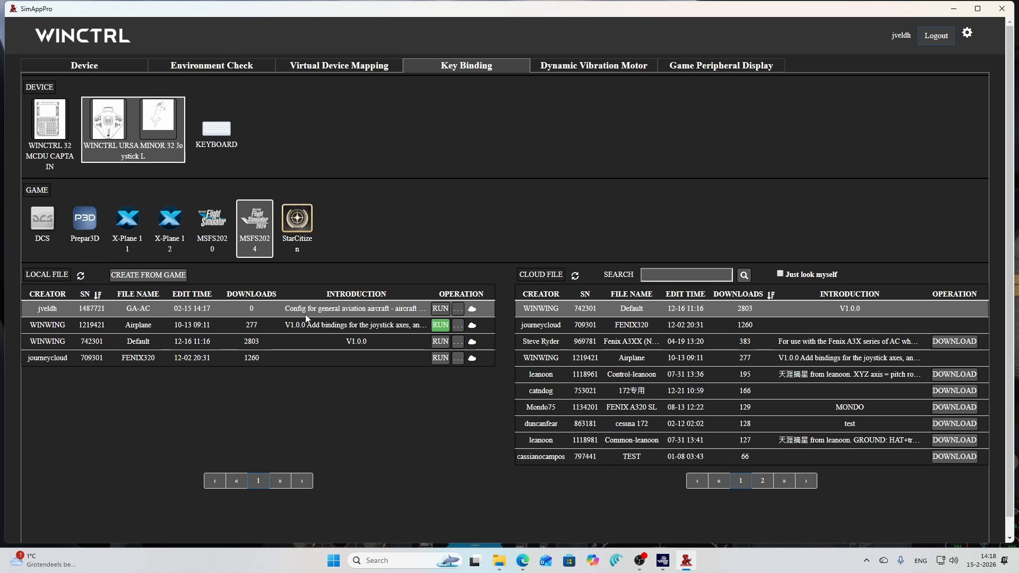
# - Start another file from the game's GA - GC config and name it GA-GC
pyautogui.click(175, 276)
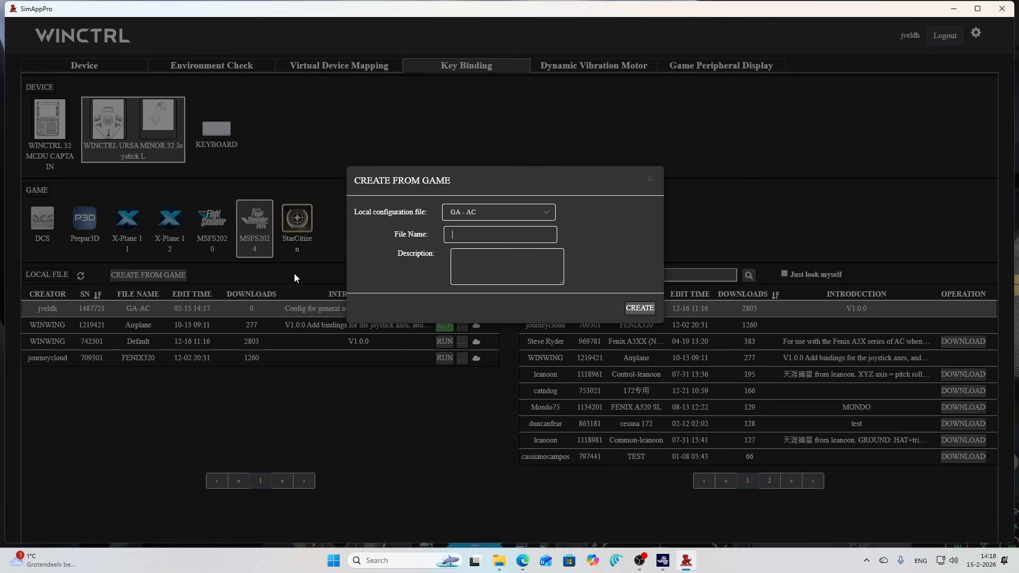
pyautogui.click(505, 212)
pyautogui.click(463, 259)
pyautogui.click(457, 237)
pyautogui.write('GA-GC')
# - Describe it as 'Config for general aviation aircafts - general controls' and create the file
pyautogui.click(481, 259)
pyautogui.write('Config for gene')
pyautogui.write('ral avaiatio')
pyautogui.write('tio')
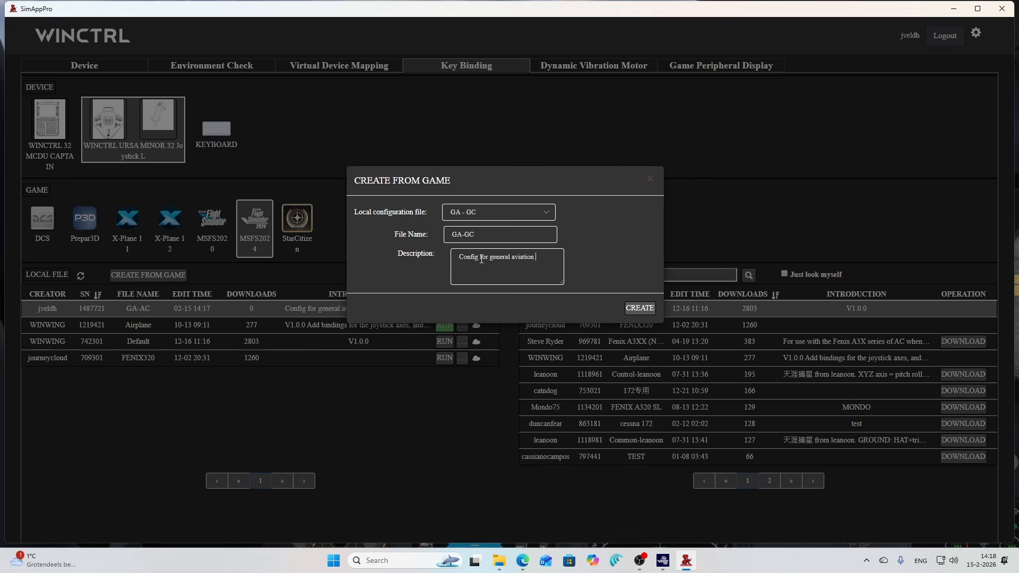
pyautogui.write('n aircafts - general controls')
pyautogui.click(640, 309)
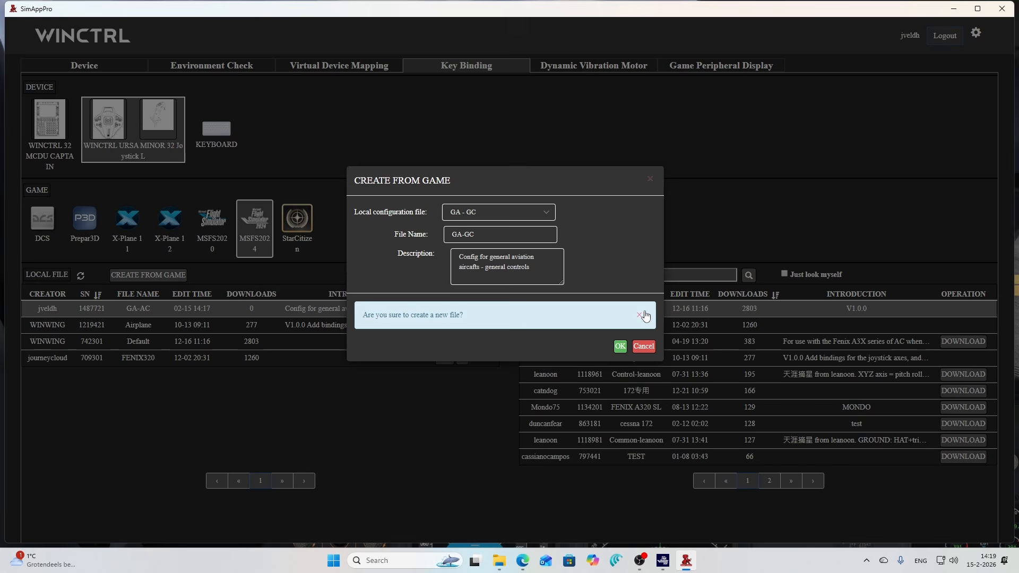
pyautogui.click(620, 346)
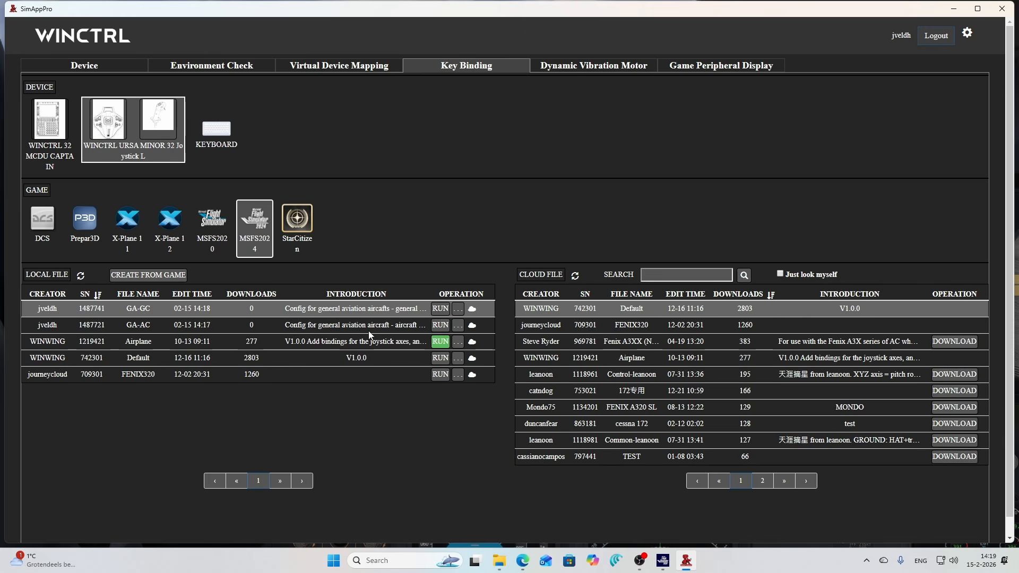
# - Inspect the GA-GC file's share, rename and description settings, then close the dialog
pyautogui.click(459, 312)
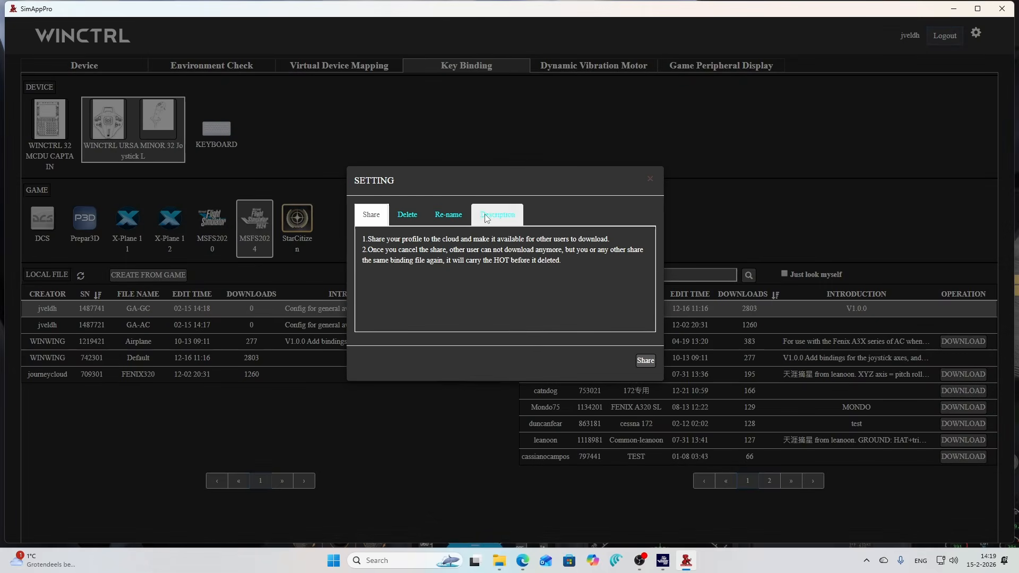
pyautogui.click(452, 217)
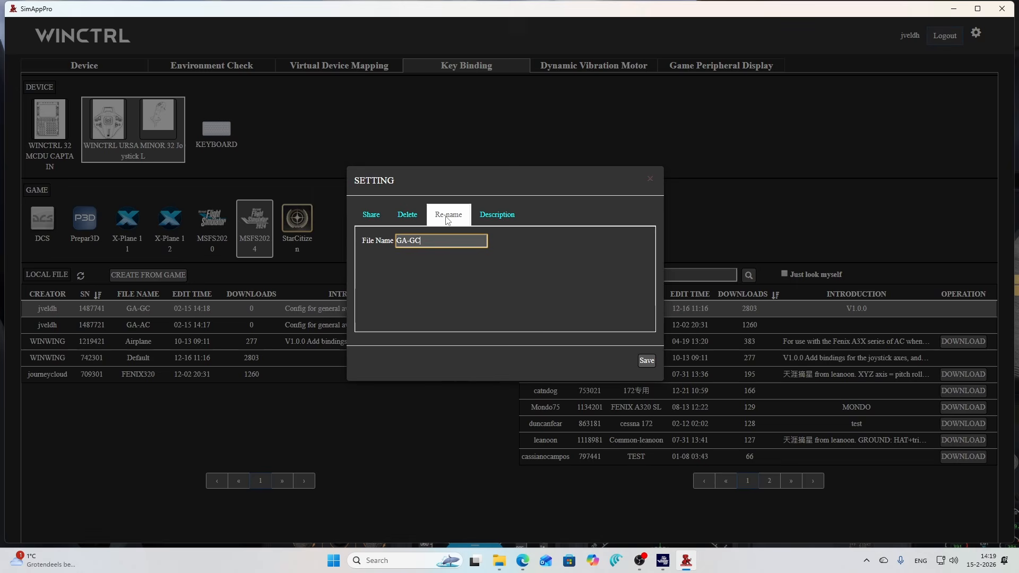
pyautogui.click(491, 217)
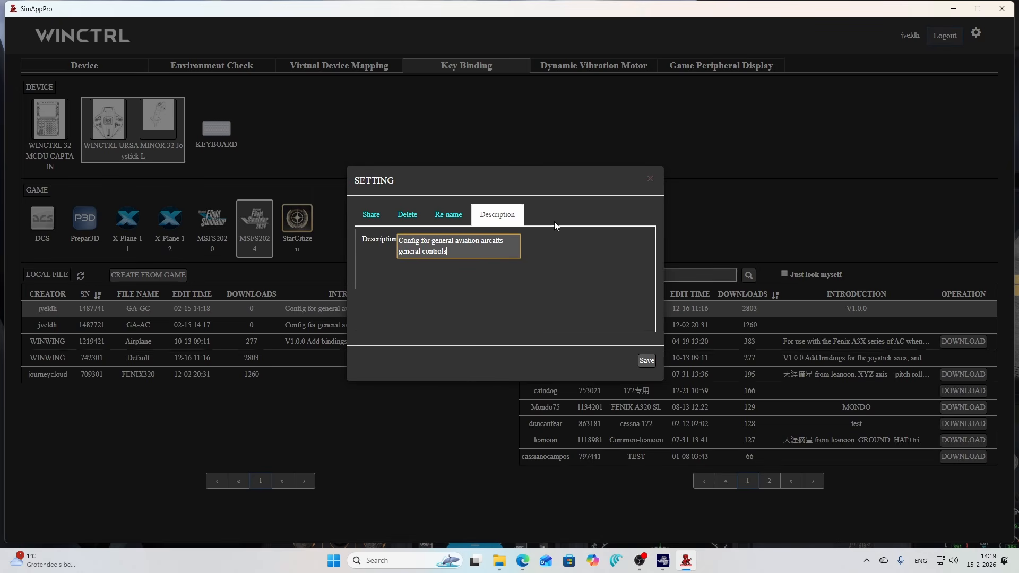
pyautogui.click(650, 179)
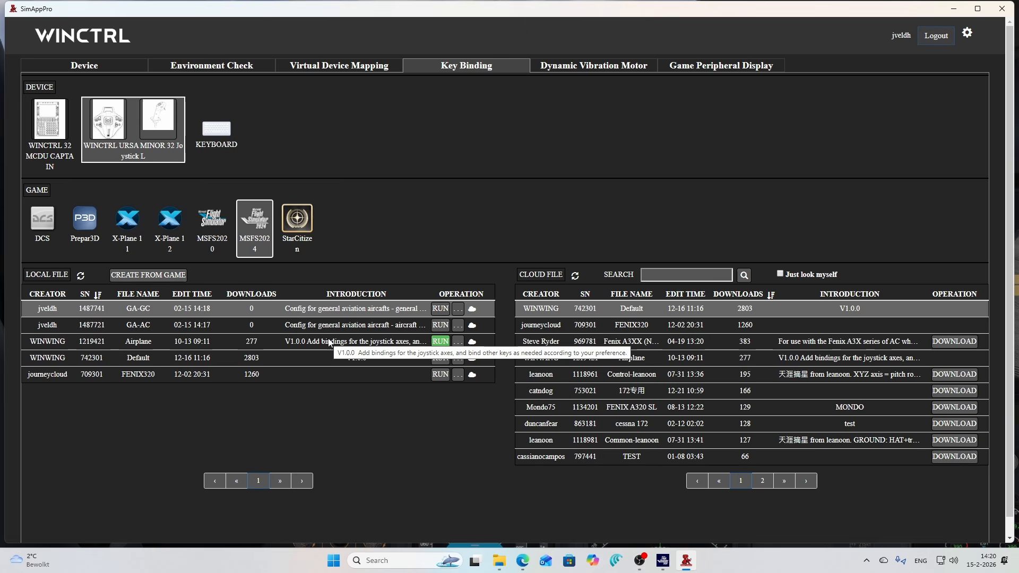
# - Return to the simulator and open its Settings from the pause menu
pyautogui.click(670, 564)
pyautogui.press('End')
pyautogui.press('Escape')
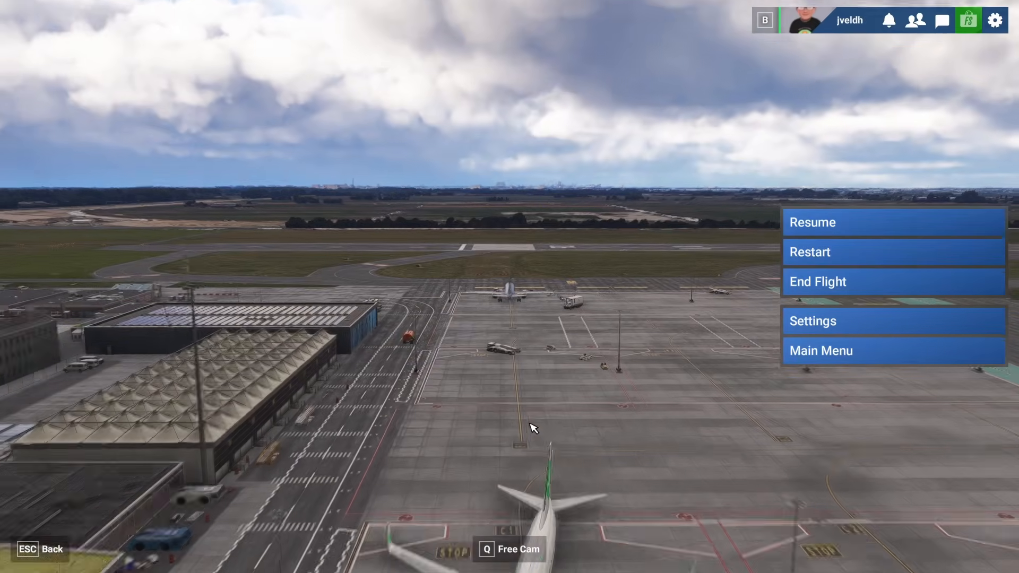
pyautogui.click(809, 324)
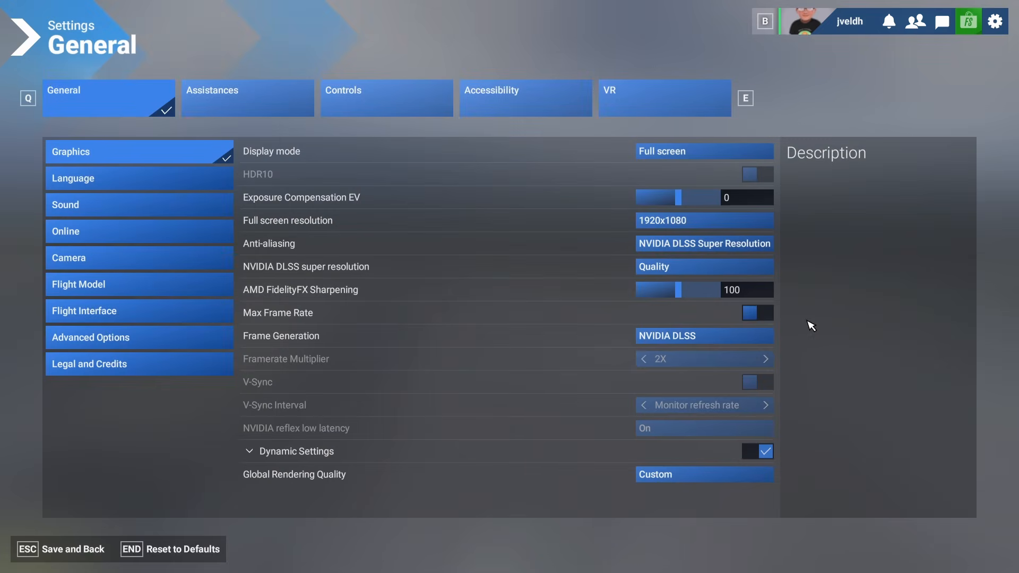
# - Open the Controls settings and export the joystick's Airliner - GC general controls profile as an XML file
pyautogui.click(404, 99)
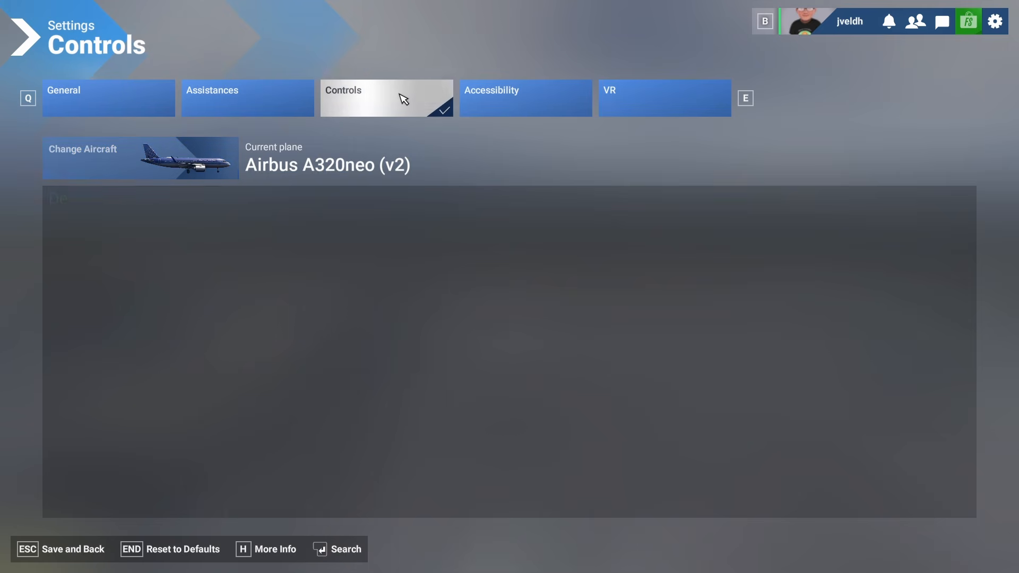
pyautogui.click(215, 442)
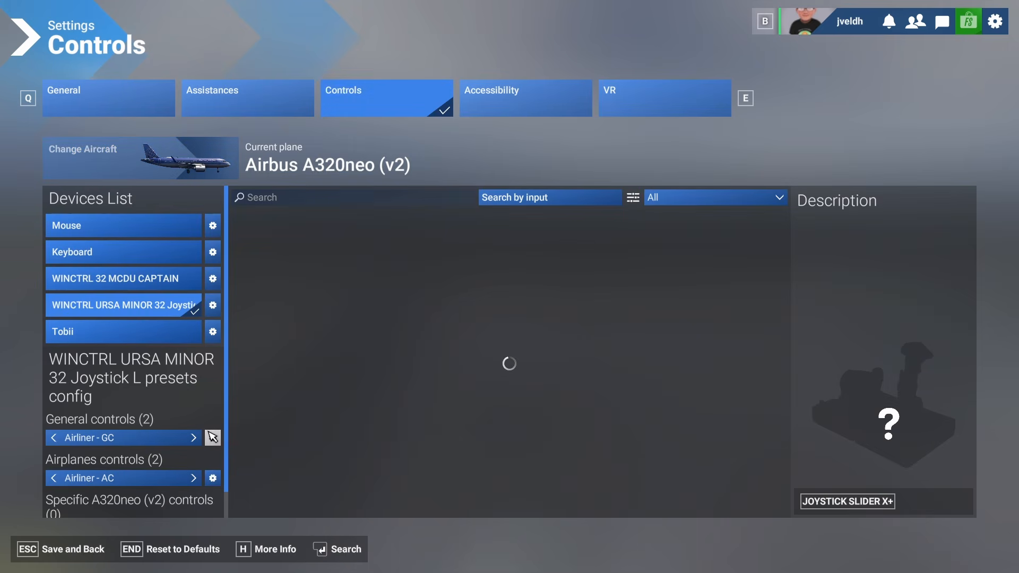
pyautogui.click(257, 436)
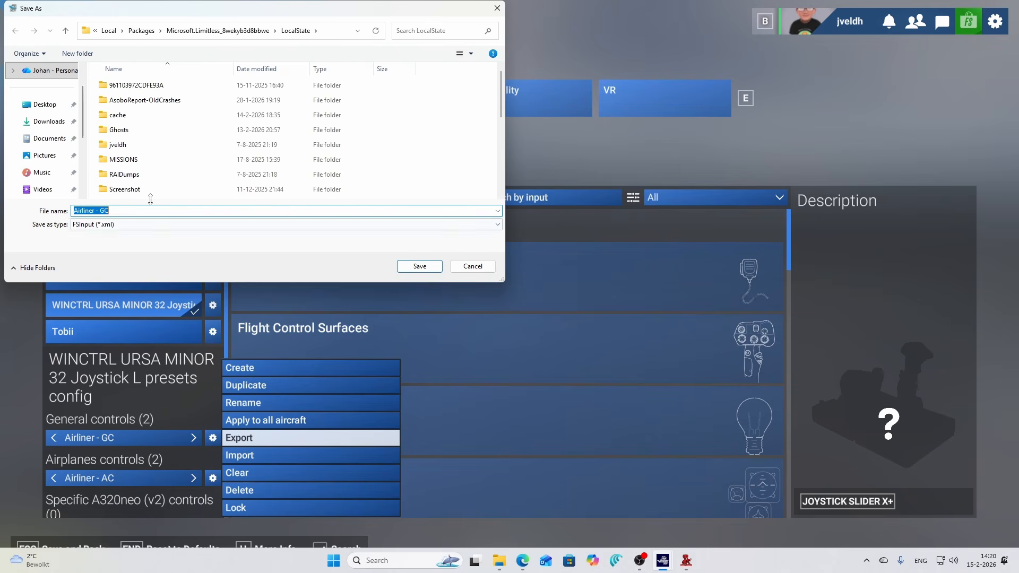
pyautogui.click(419, 265)
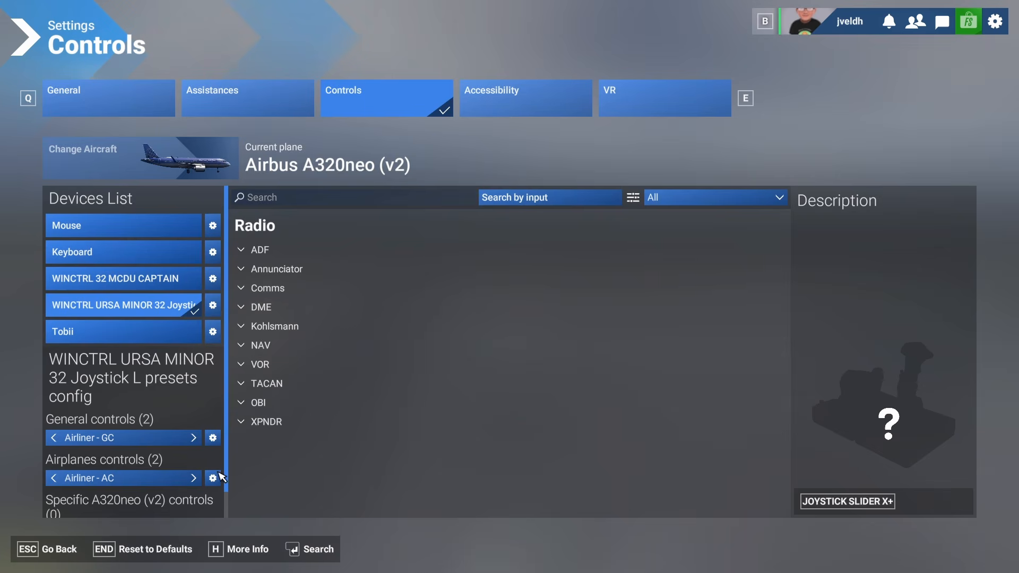
# - Export the joystick's Airliner - AC airplane controls profile as an XML file and acknowledge the export
pyautogui.click(213, 478)
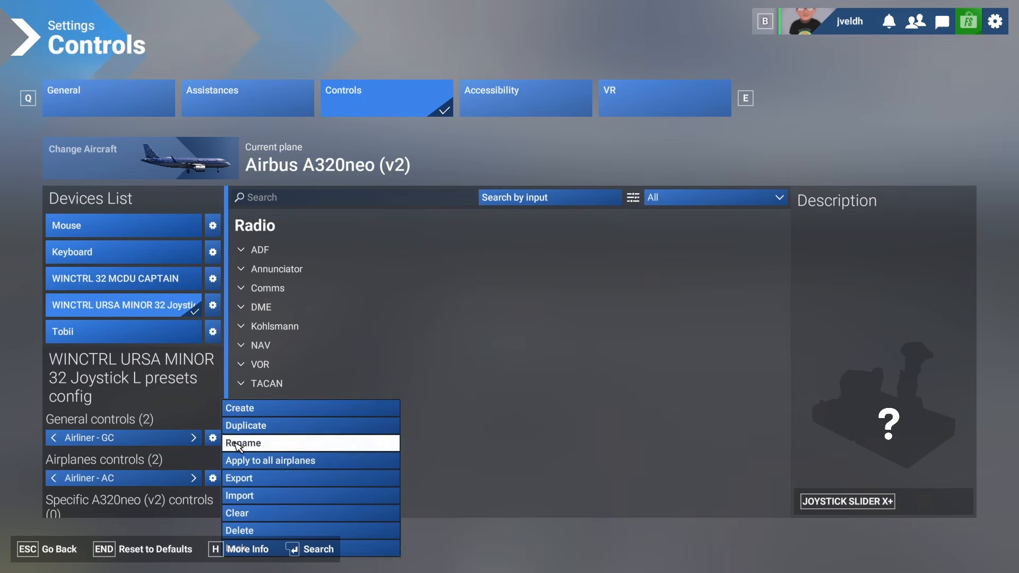
pyautogui.click(250, 478)
pyautogui.click(405, 271)
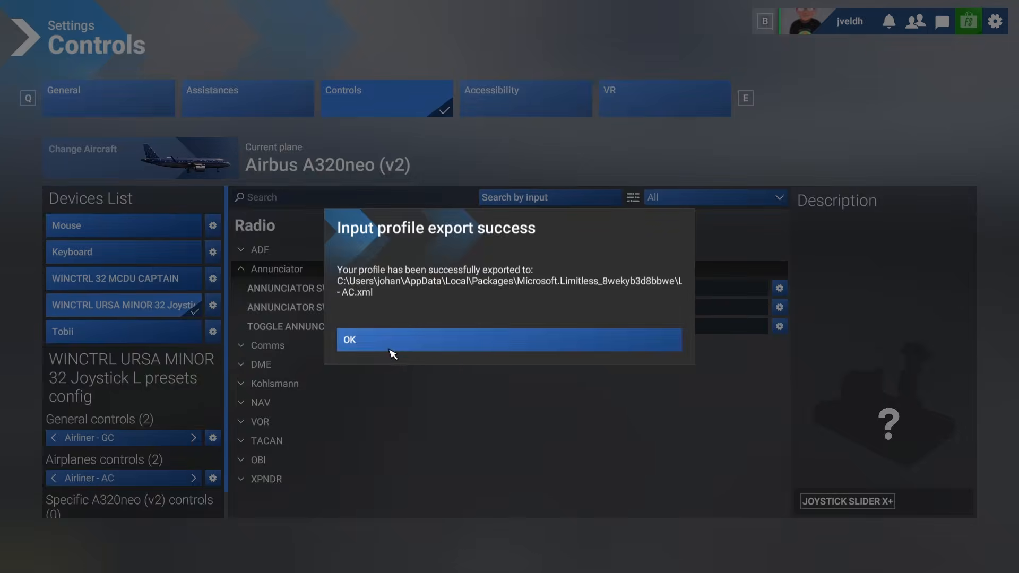
pyautogui.click(390, 344)
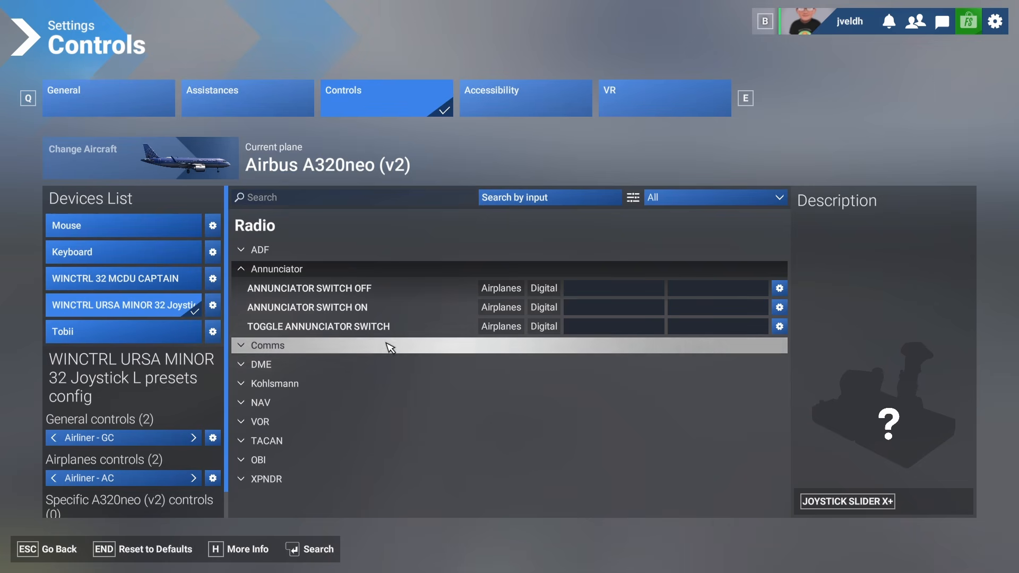